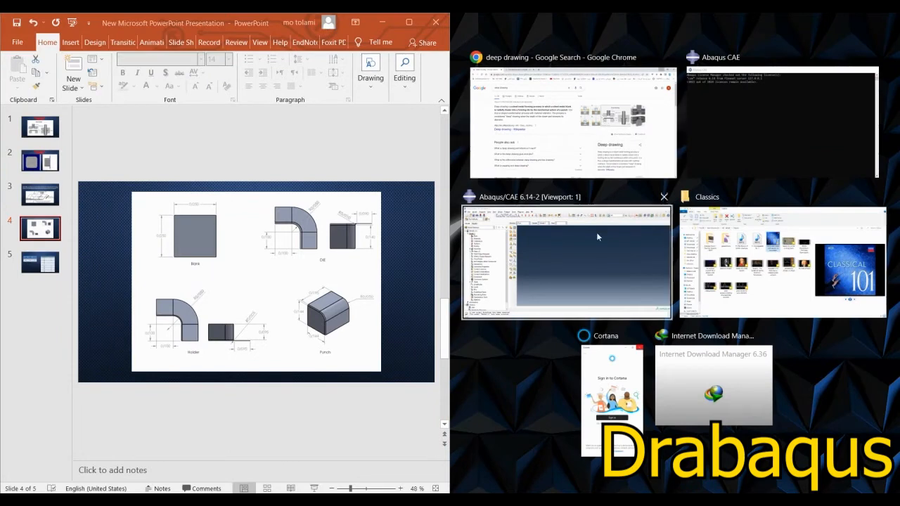
Step: Place Abaqus/CAE beside the PowerPoint slide and enlarge the slide to 110% around the DIE drawing to examine its dimensions
left_click(596, 232)
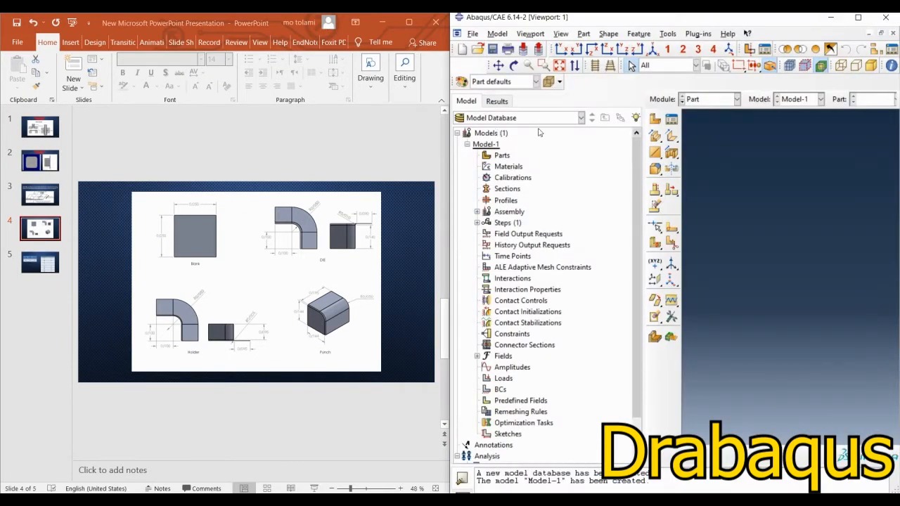
left_click(650, 122)
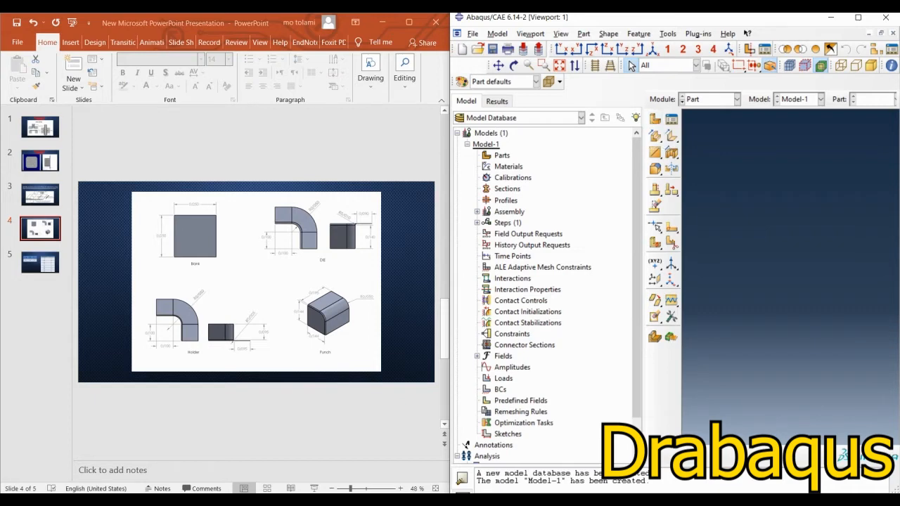
left_click(354, 490)
left_click(399, 489)
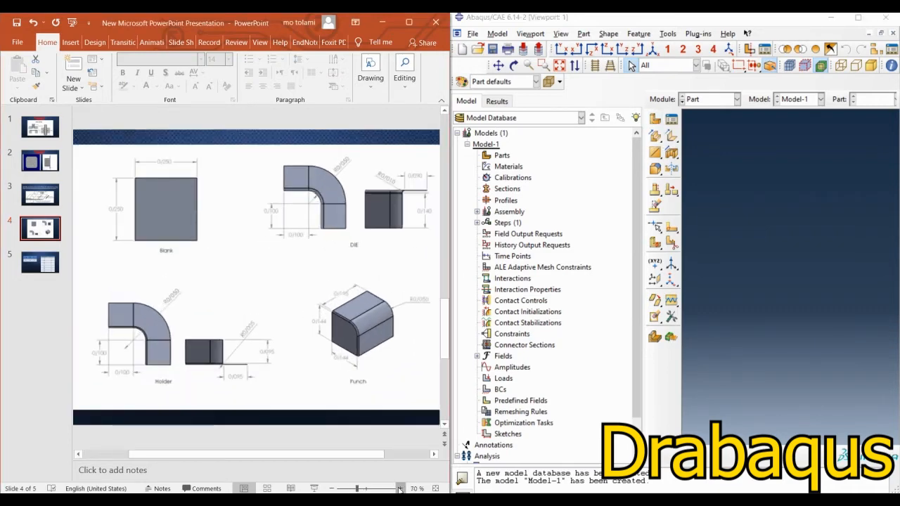
left_click(400, 488)
left_click(399, 489)
left_click_drag(316, 457, 345, 462)
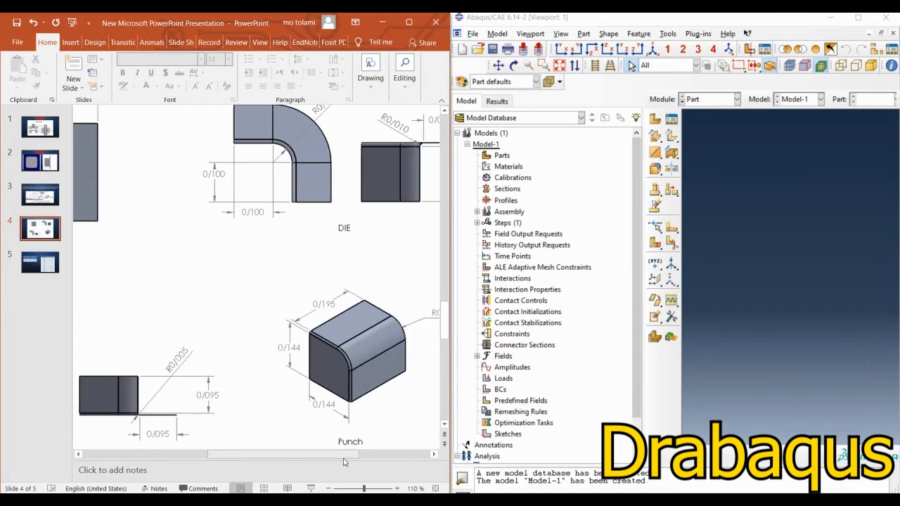
scroll(301, 350, "up", 2)
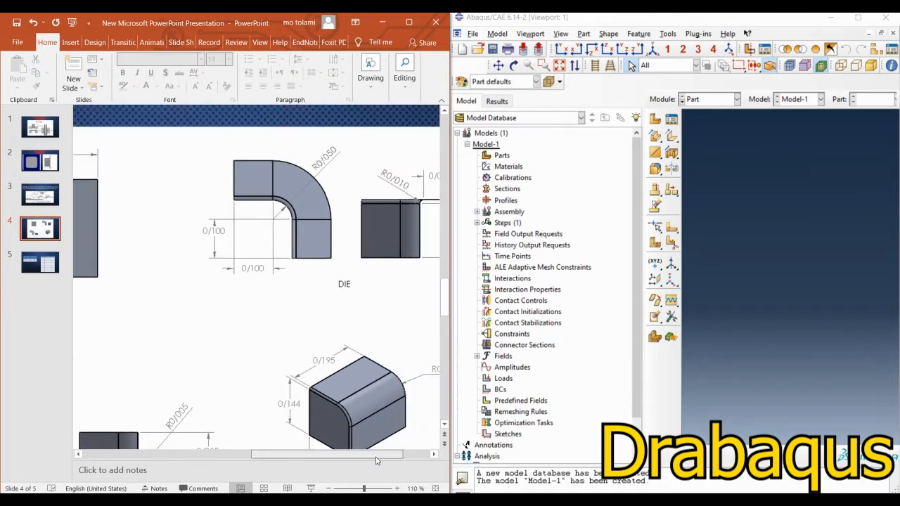
left_click_drag(334, 462, 378, 462)
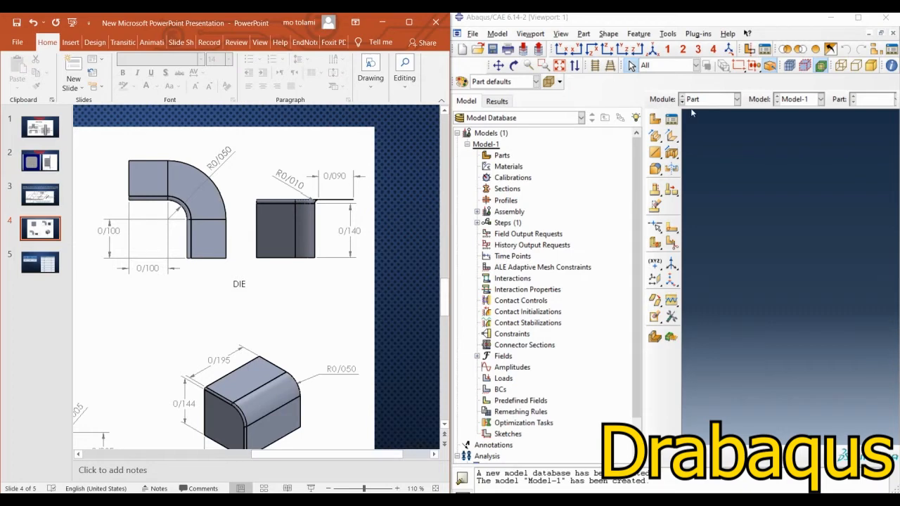
Step: Create a 3D discrete rigid part named die with a swept shell base feature and an approximate size of 0.5
left_click(656, 119)
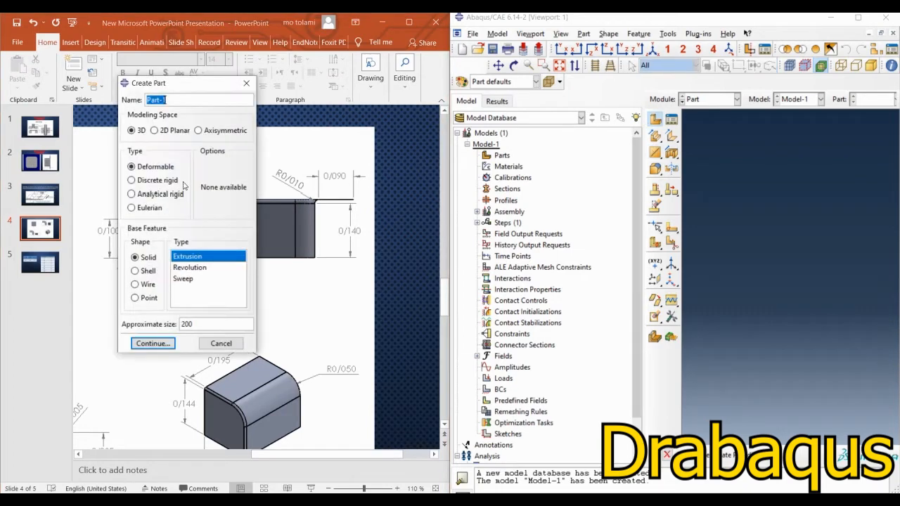
type("die")
left_click(141, 183)
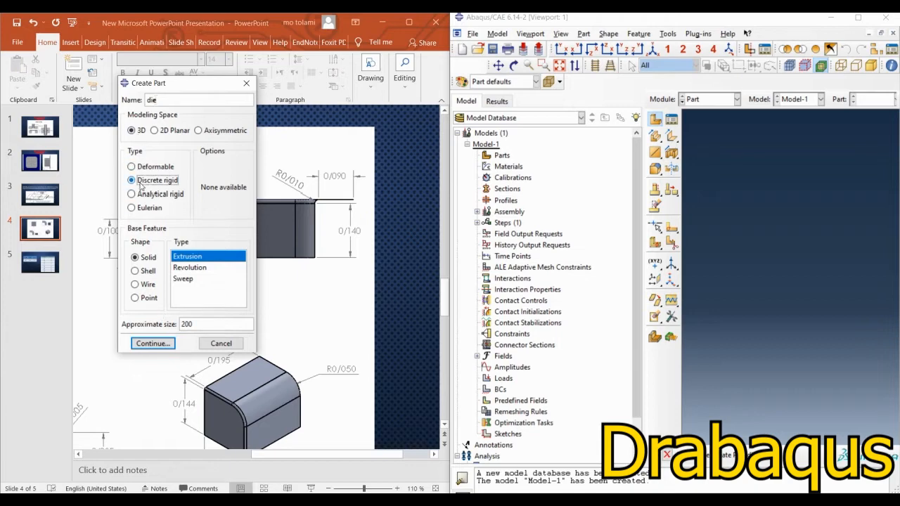
left_click(138, 273)
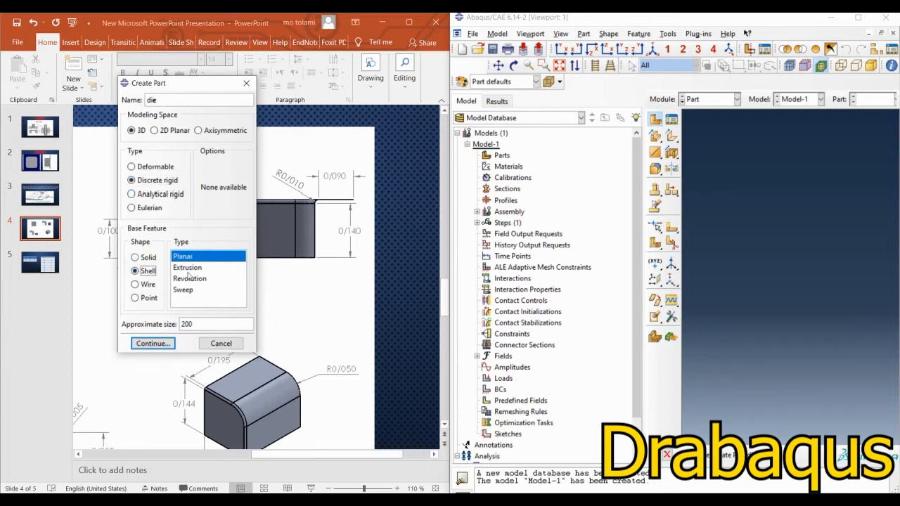
left_click(185, 291)
double_click(191, 324)
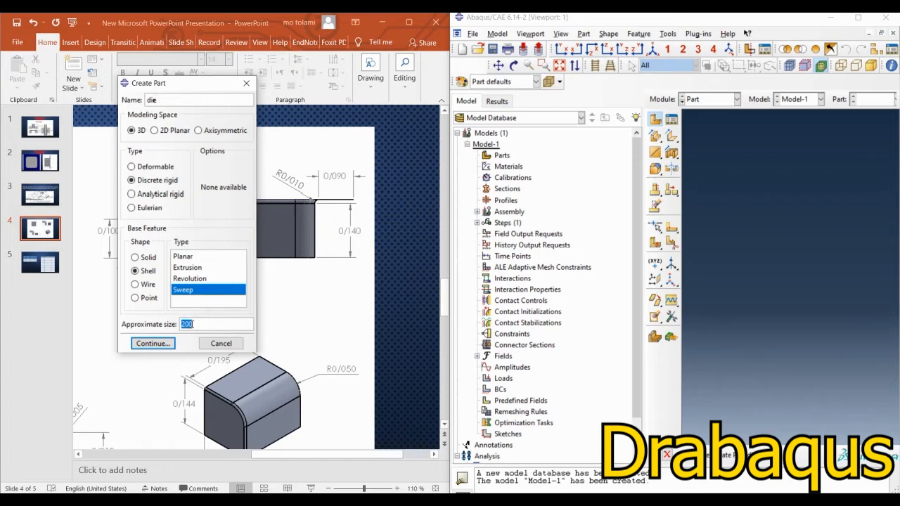
type("0.5")
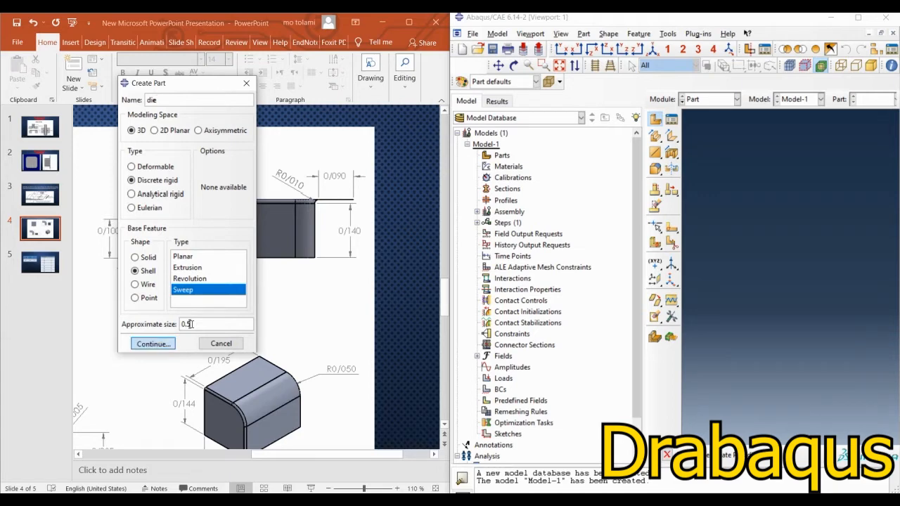
left_click(153, 343)
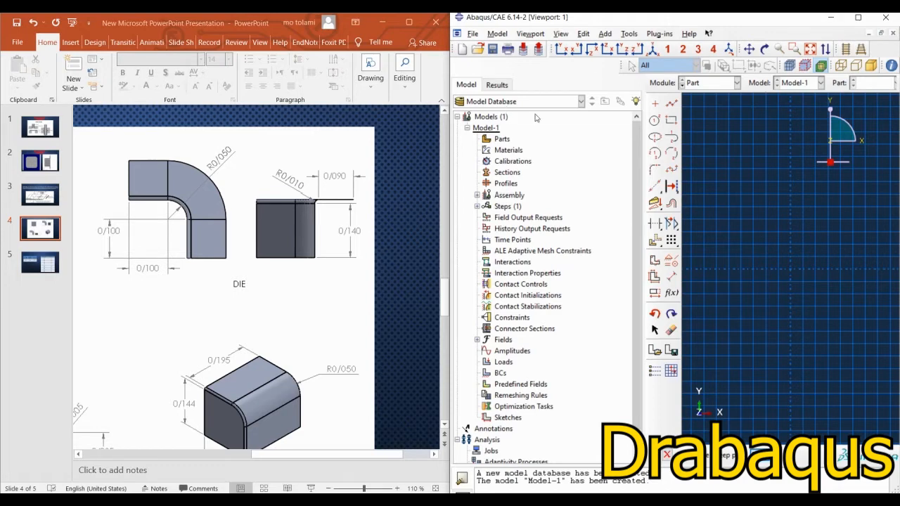
Step: Sketch the sweep path as two connected lines, vertical about 0.06 up from the origin, then horizontal about 0.06 toward negative X
left_click(671, 104)
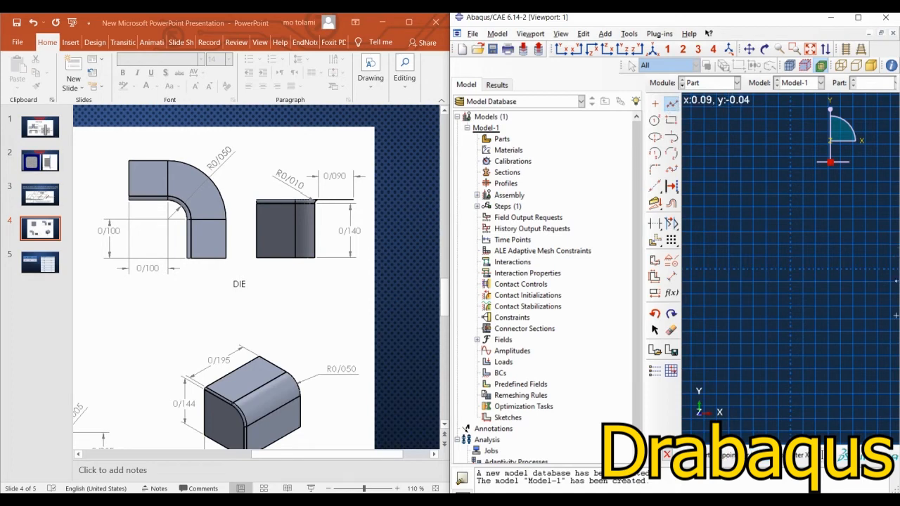
left_click(791, 269)
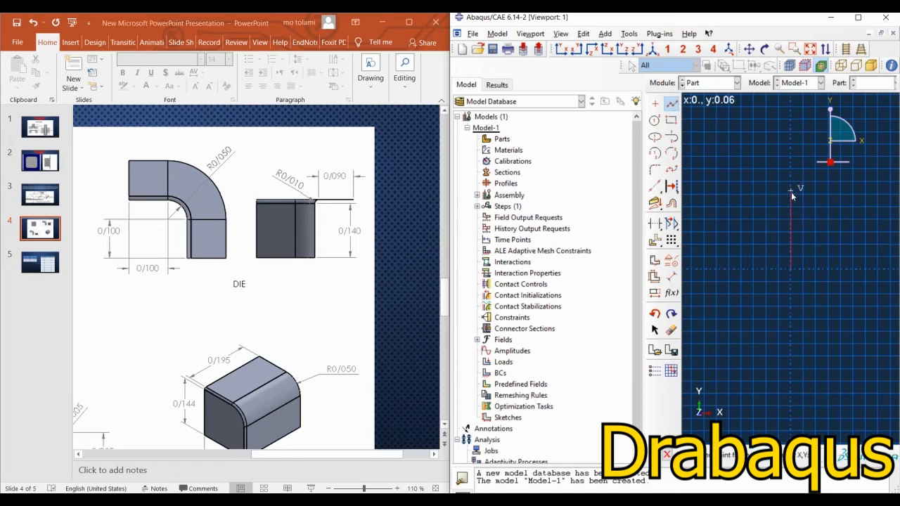
left_click(791, 192)
left_click(711, 191)
middle_click(723, 290)
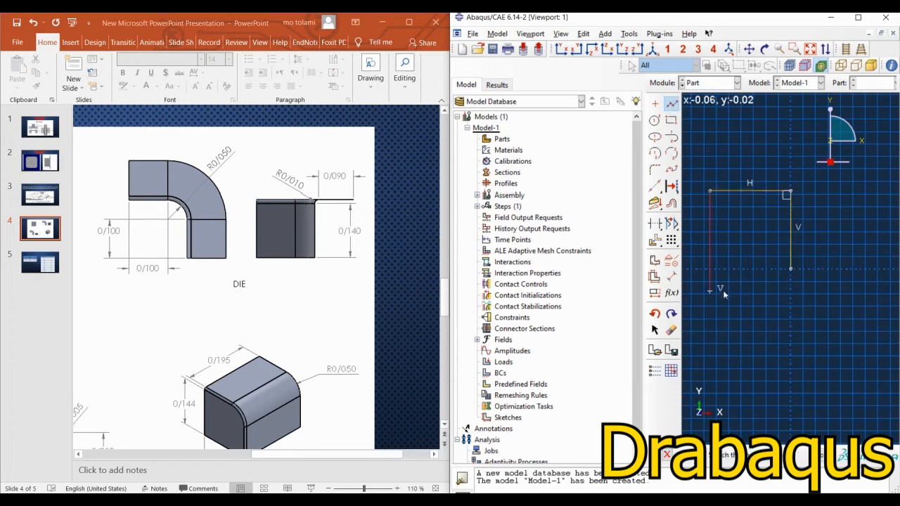
middle_click(723, 290)
Step: Constrain the two path lines to equal length and fillet their corner with a 0.05 radius
left_click(672, 260)
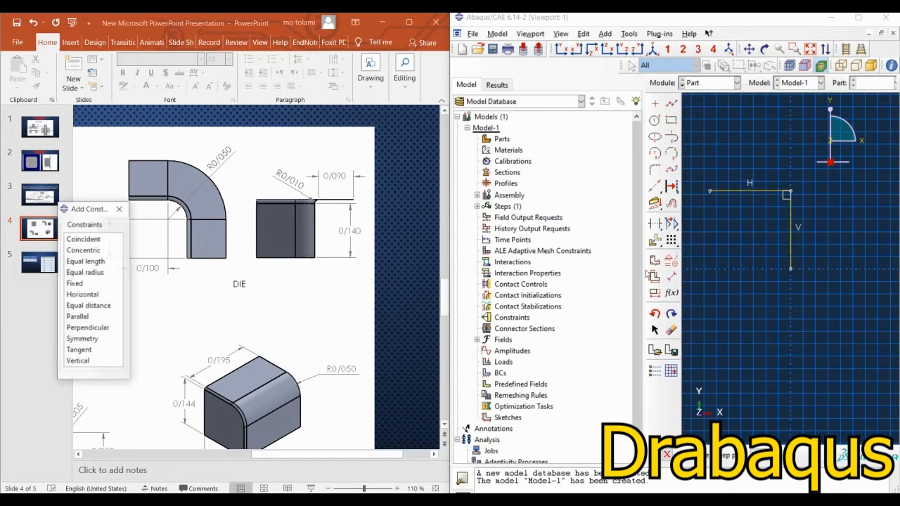
left_click(95, 262)
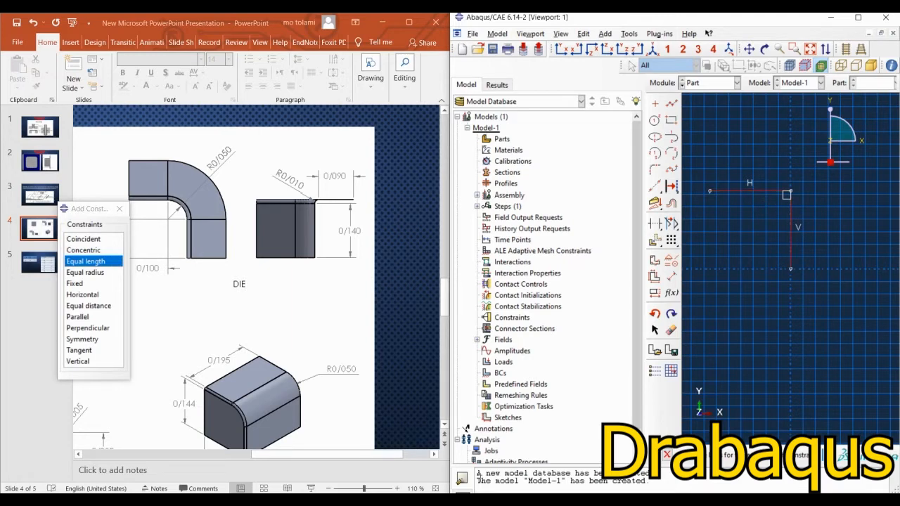
middle_click(795, 313)
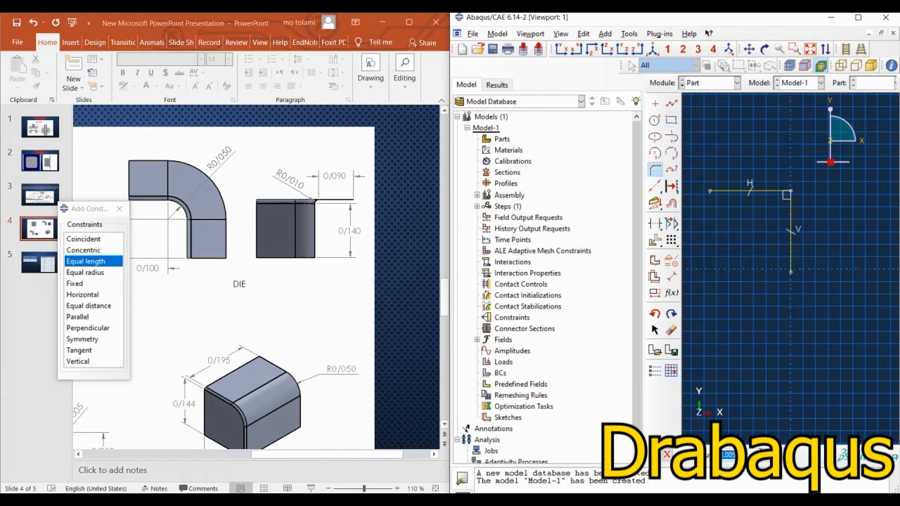
type("0.05")
left_click(792, 199)
left_click(781, 190)
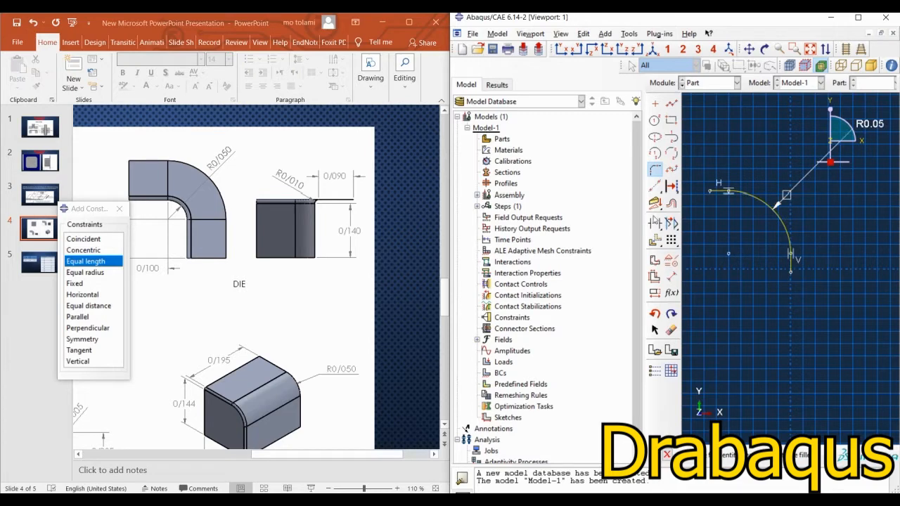
Step: Dimension the path's horizontal and vertical straight segments to 0.1 each
left_click(674, 279)
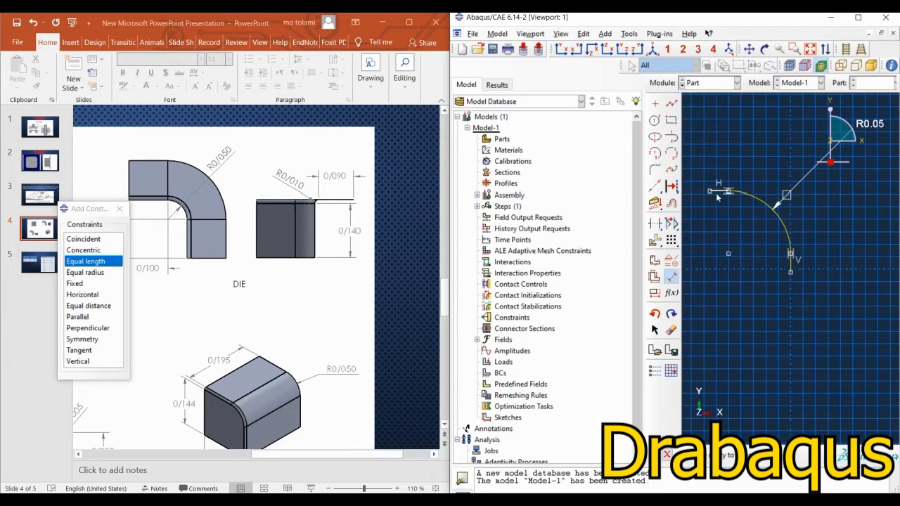
left_click(717, 195)
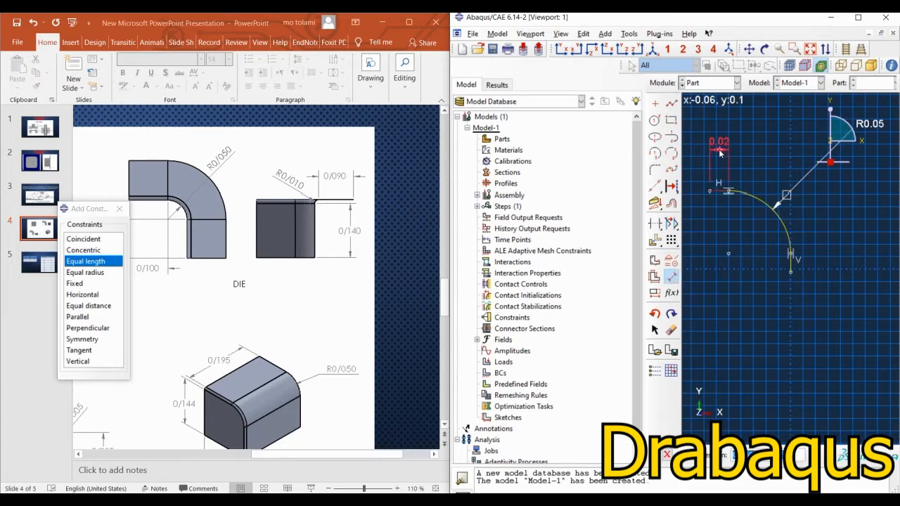
left_click(720, 152)
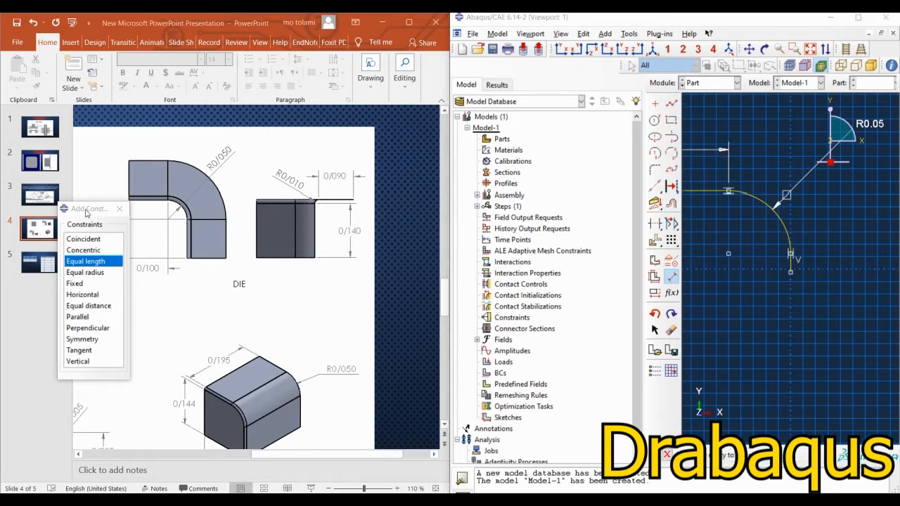
left_click_drag(86, 214, 379, 285)
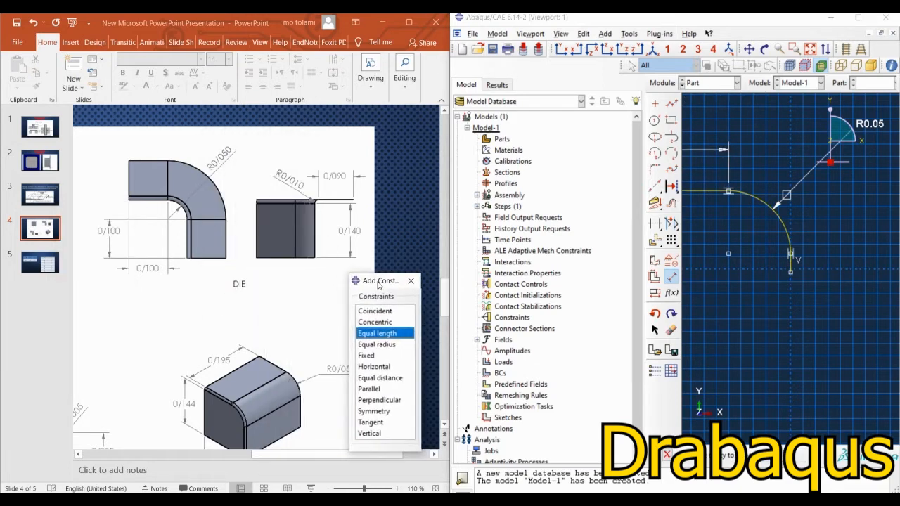
left_click(790, 254)
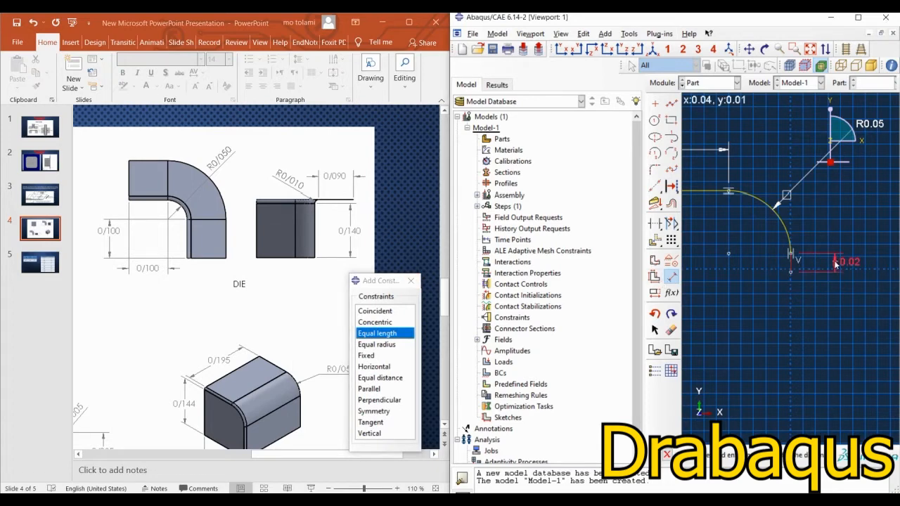
type("0.1")
key("Return")
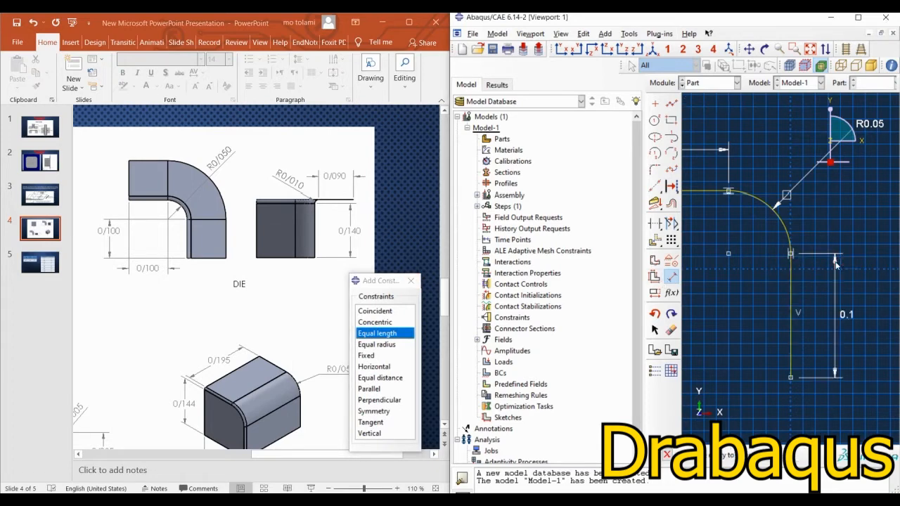
Step: Finish the sweep path sketch and set the maximum scale for the section sketch to 0.3
scroll(745, 272, "down", 5)
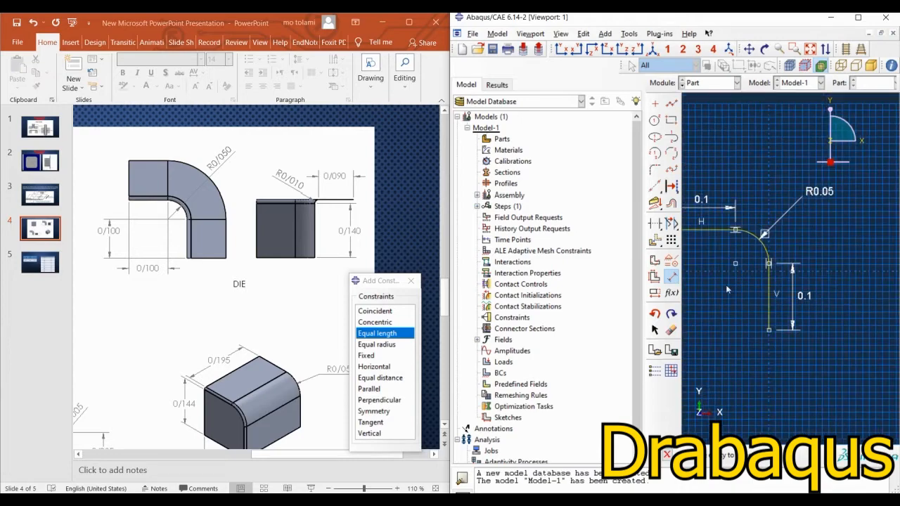
left_click(811, 49)
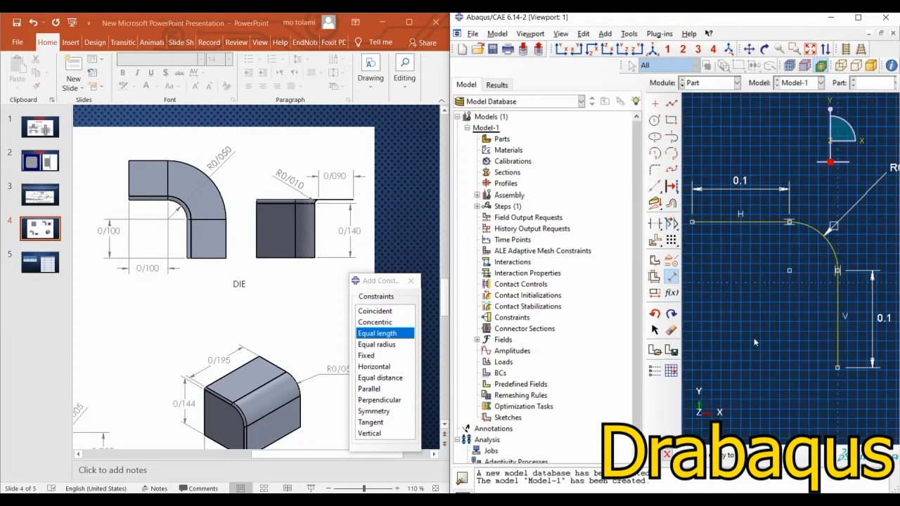
scroll(799, 240, "down", 3)
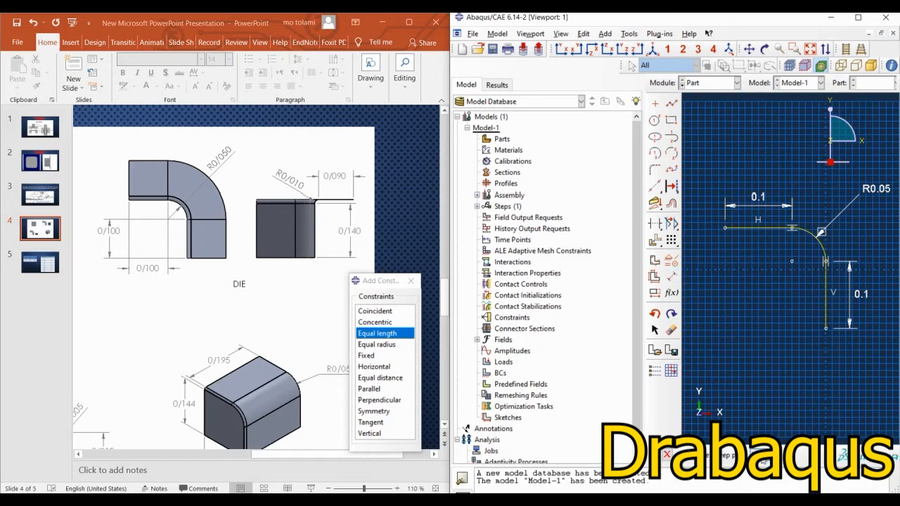
left_click(764, 461)
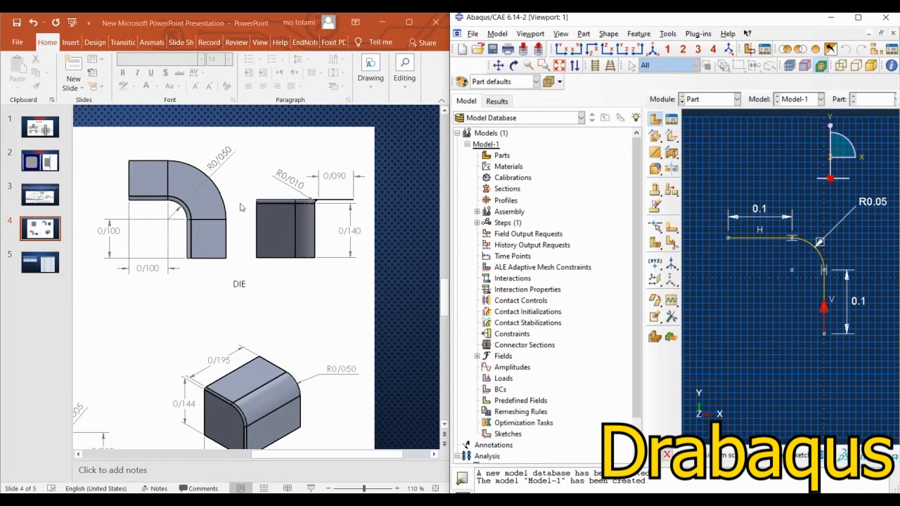
left_click(861, 18)
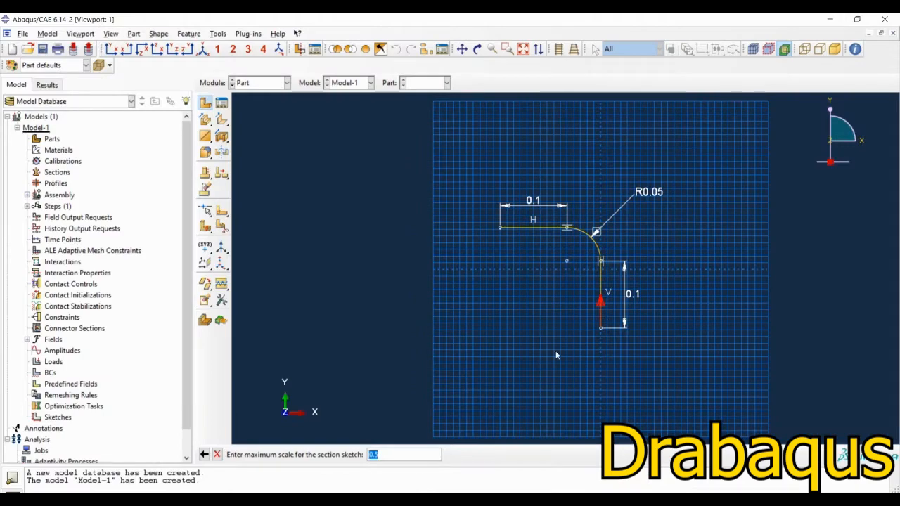
type("0.3")
key("Return")
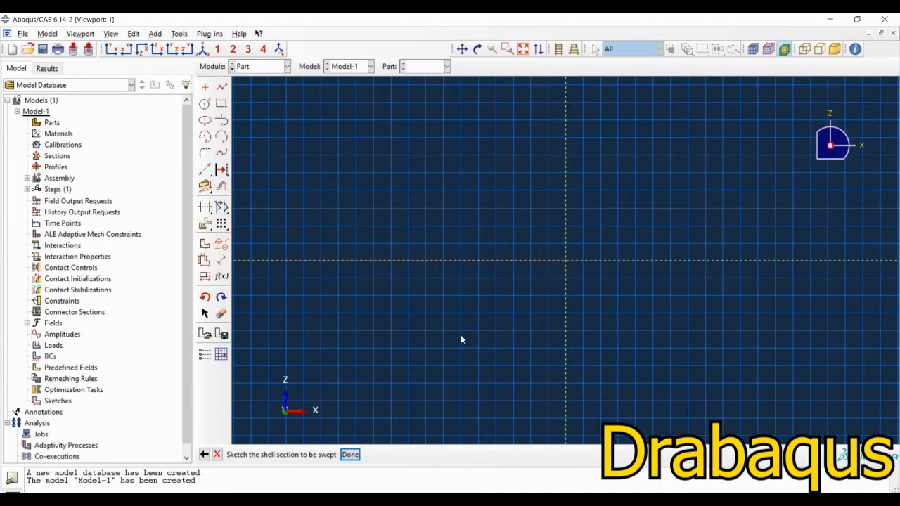
Step: Consult the slide's die dimensions and sketch the section: a vertical line about 0.047 up from the origin, joined to a horizontal line about 0.045 toward positive X
scroll(629, 275, "down", 3)
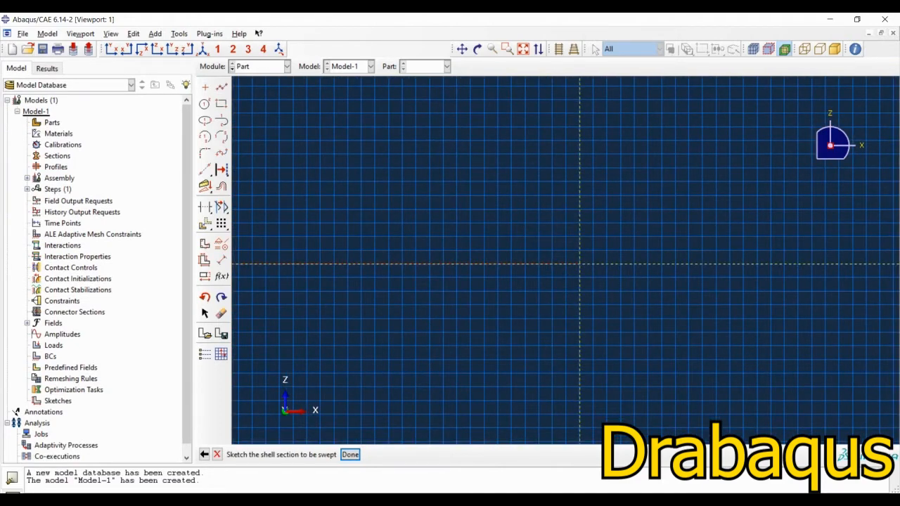
left_click(478, 500)
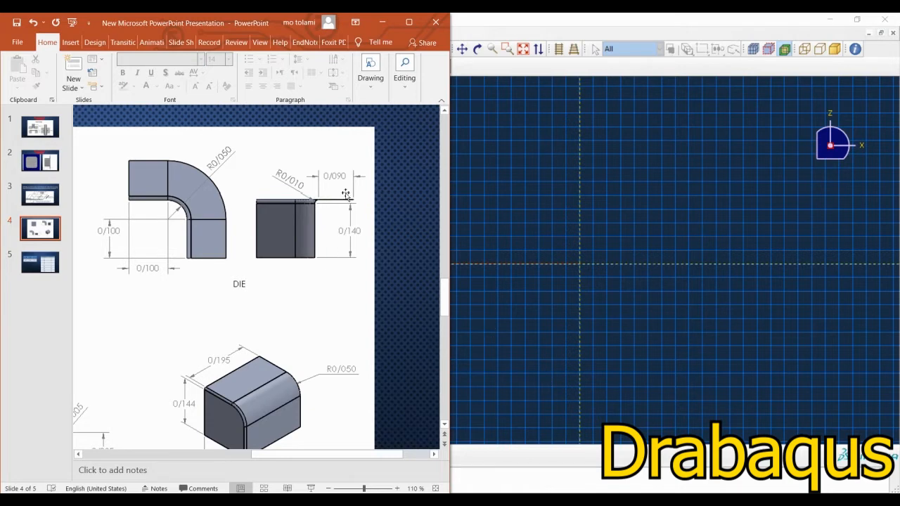
left_click(857, 19)
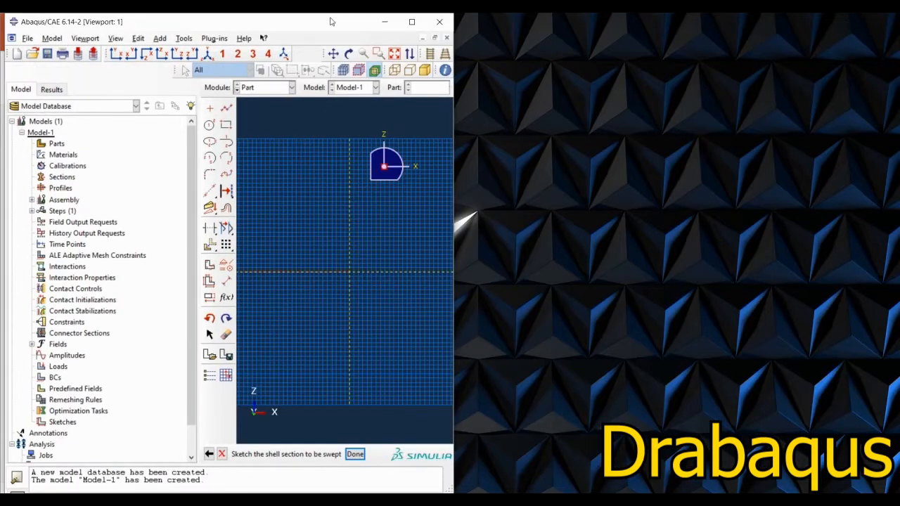
left_click(411, 22)
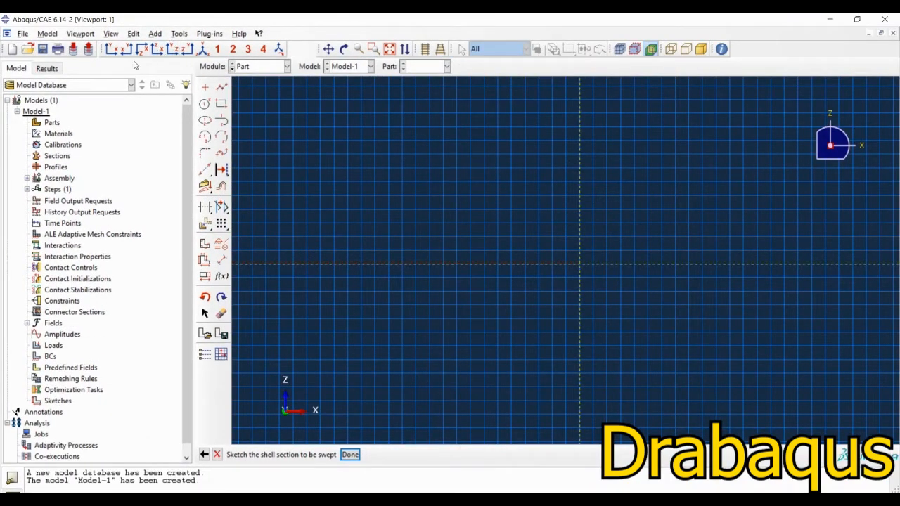
left_click(222, 87)
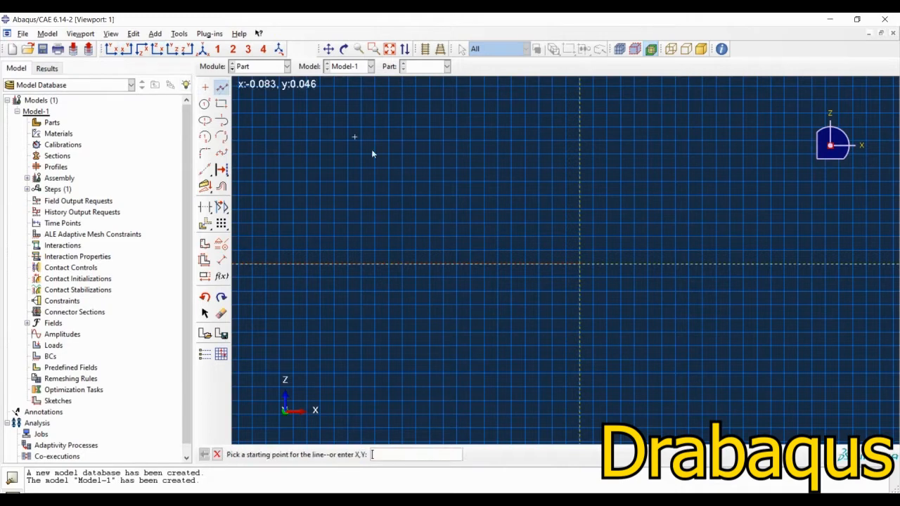
left_click(581, 265)
left_click(583, 135)
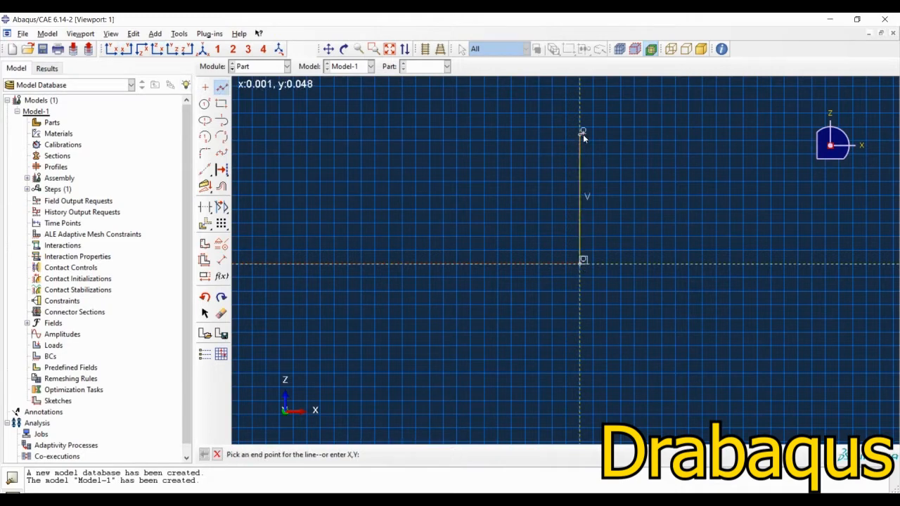
left_click(700, 133)
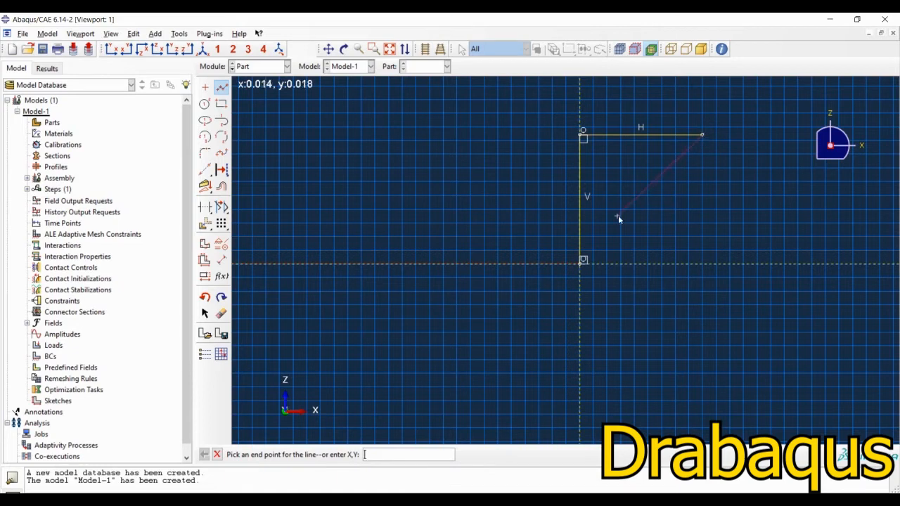
key("Escape")
left_click(221, 260)
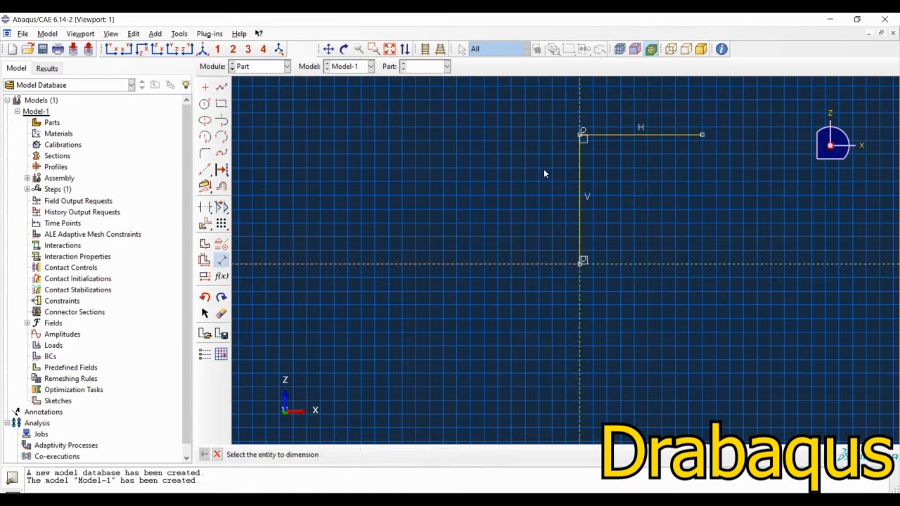
left_click(580, 182)
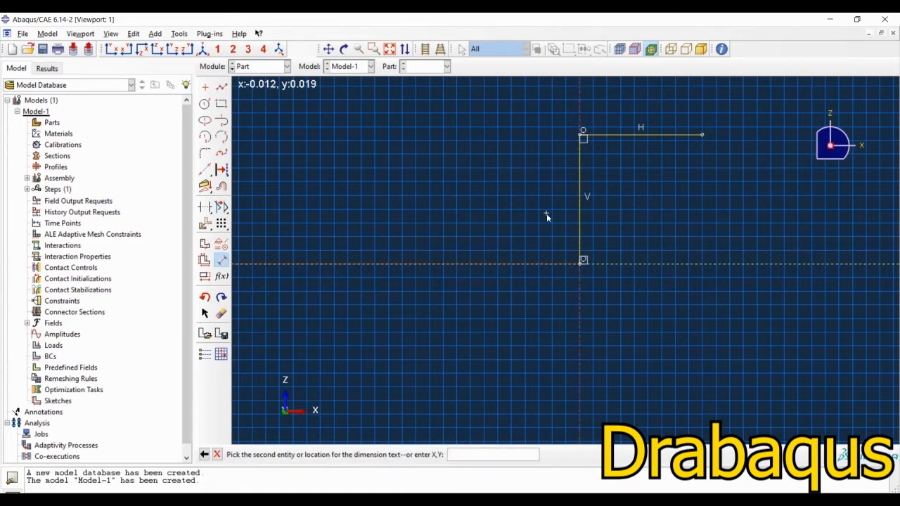
left_click(582, 258)
key("Escape")
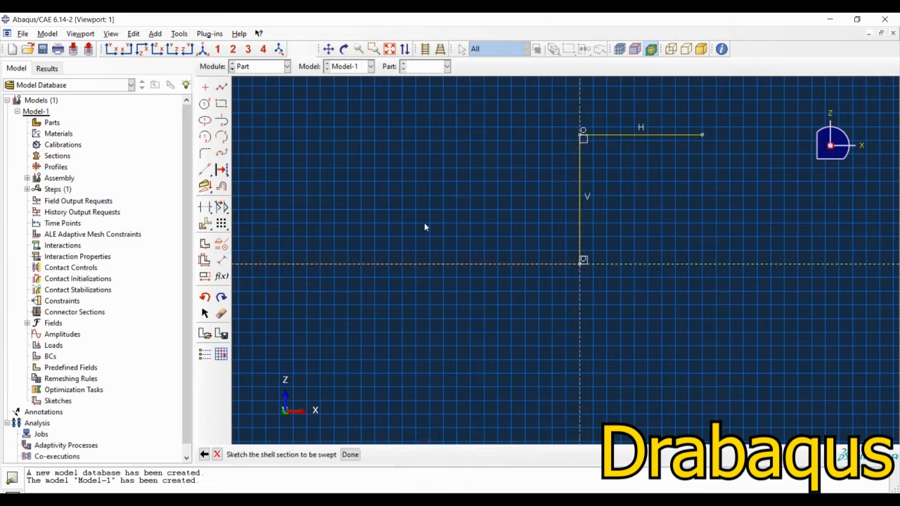
Step: Dimension the section's vertical line between its two end vertices to 0.15
left_click(220, 260)
left_click(583, 260)
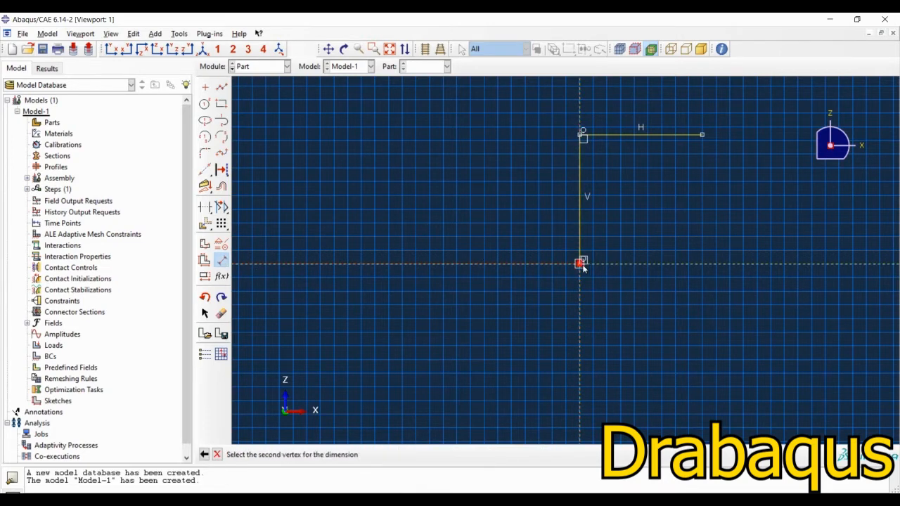
left_click(583, 131)
left_click(516, 195)
type("0")
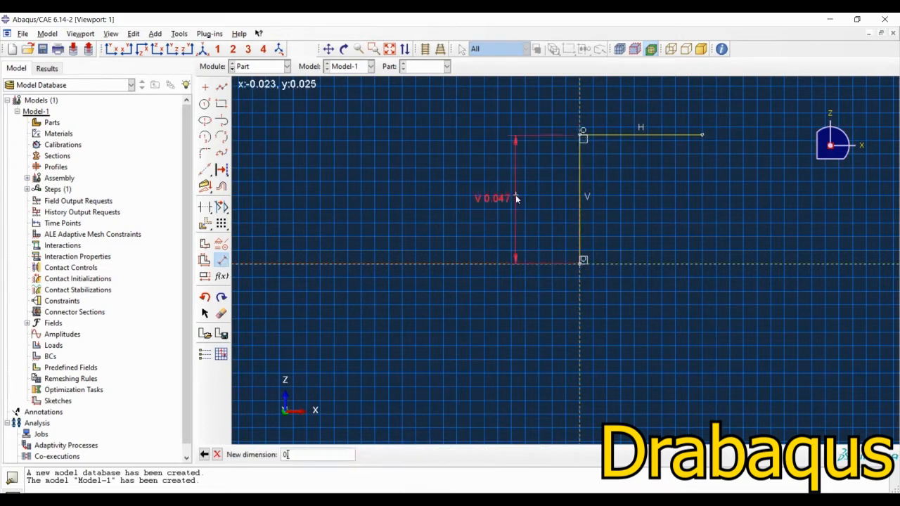
type(".15")
key("Return")
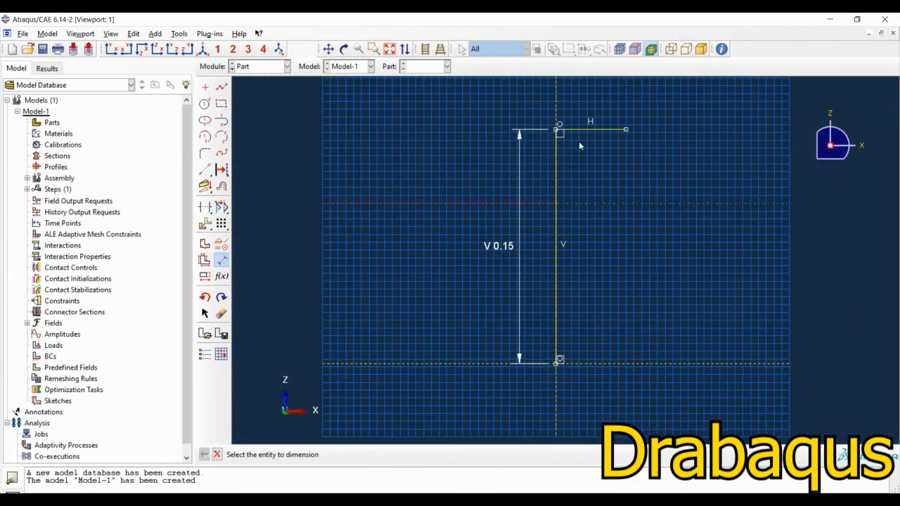
Step: Dimension the section's horizontal line to 0.1 and finish the section sketch to generate the swept die shell
left_click(587, 129)
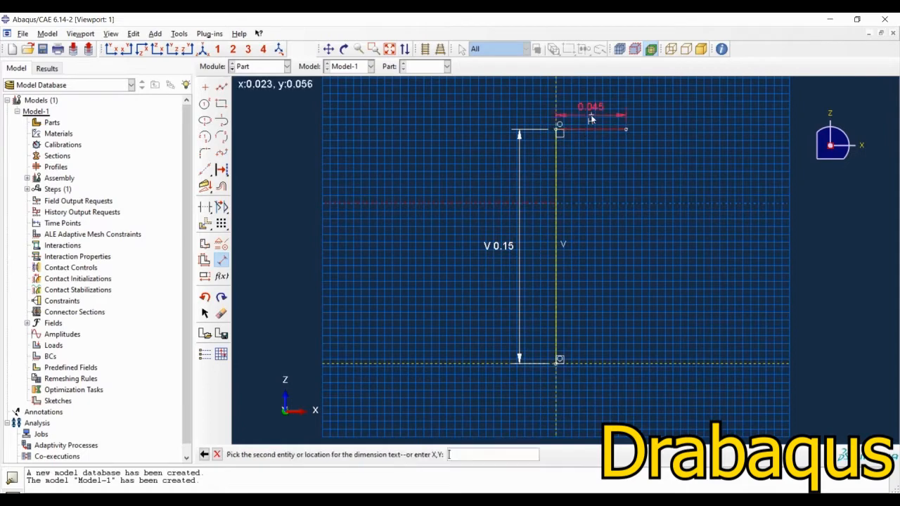
left_click(586, 103)
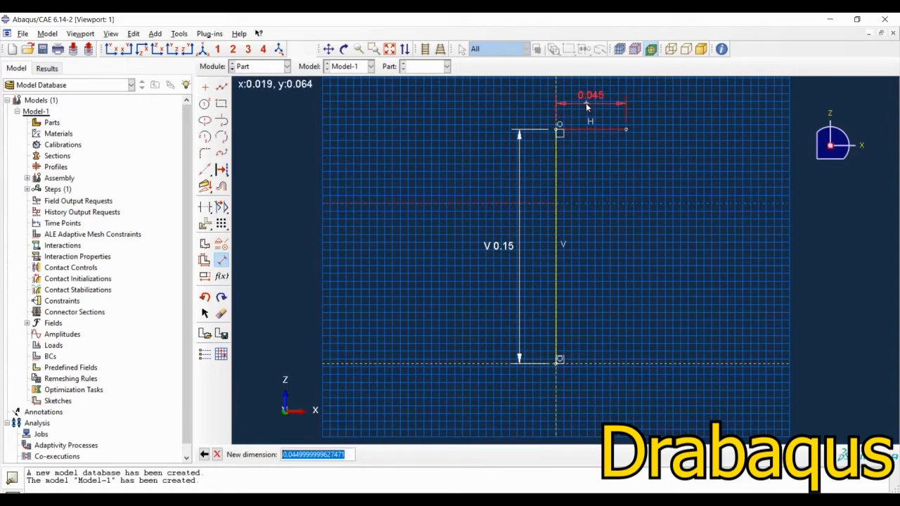
type("0.1")
key("Return")
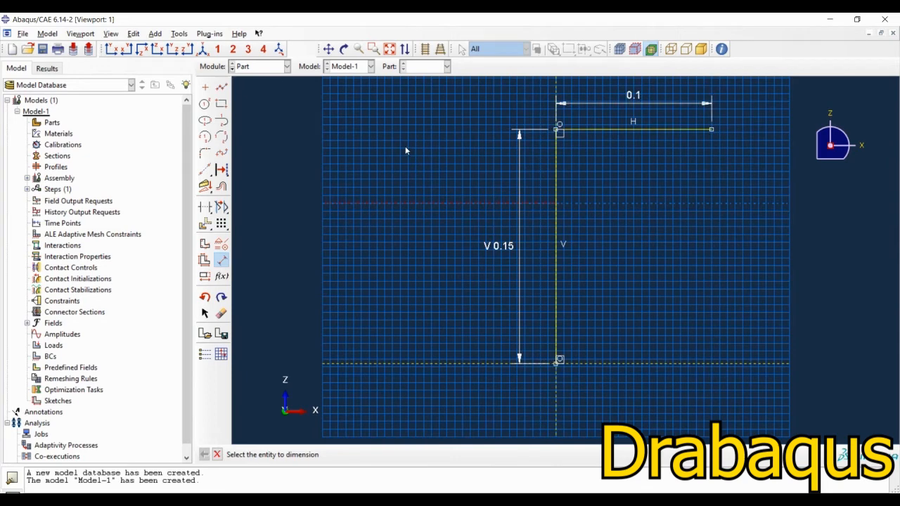
key("Escape")
left_click(350, 454)
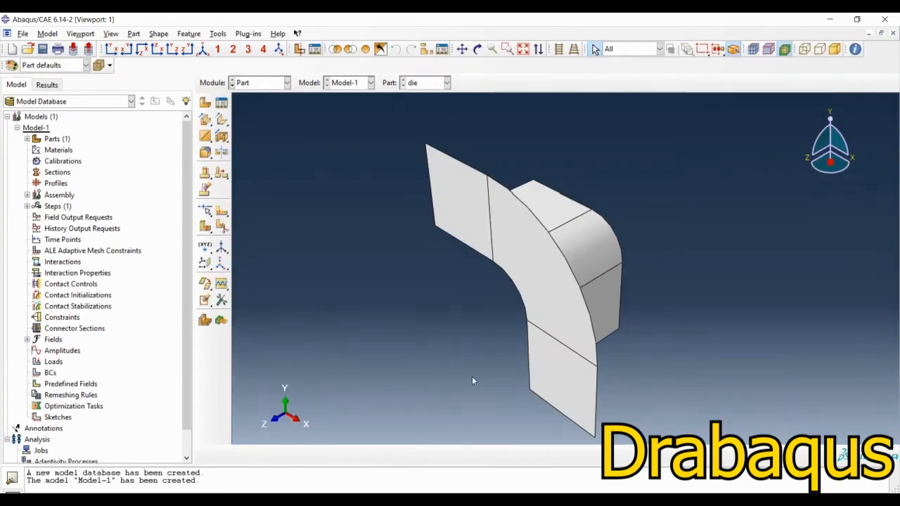
Step: Round the three connected edges between the die's wall and its flange with a 0.01 radius
left_click_drag(472, 381, 583, 243, "ctrl+alt")
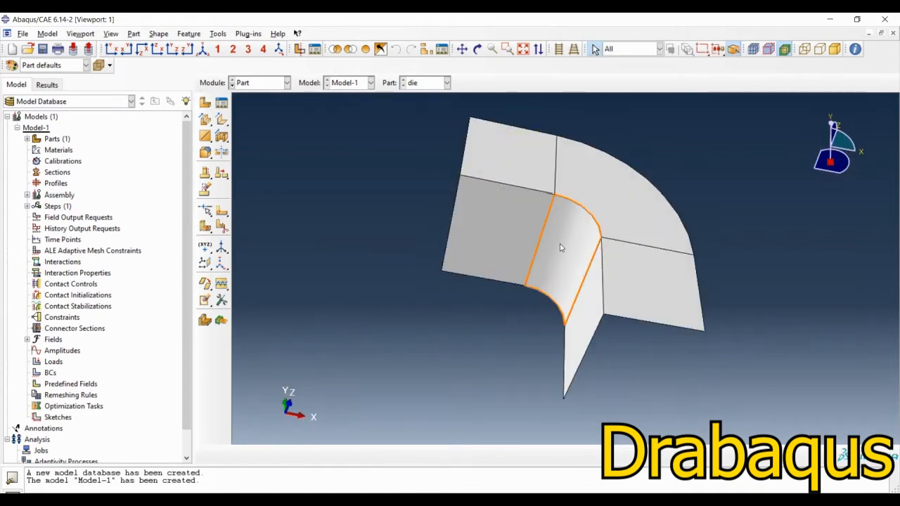
scroll(583, 243, "up", 1)
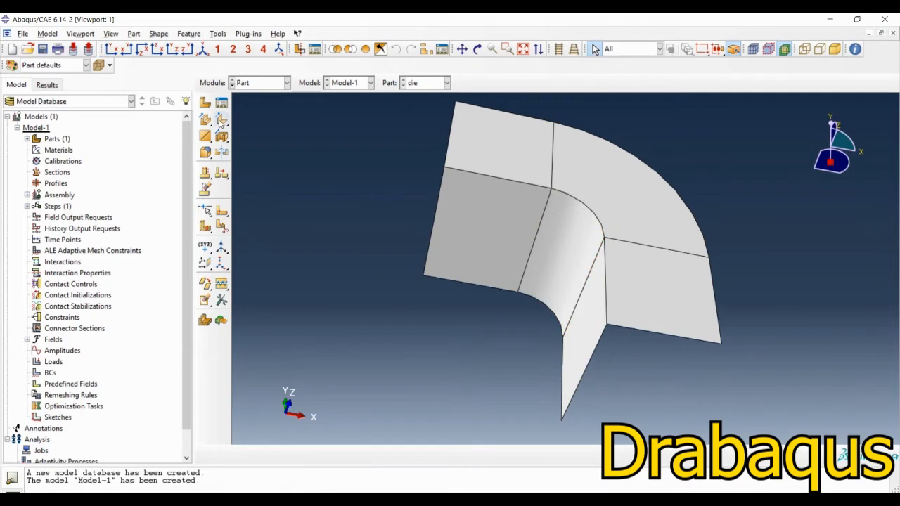
left_click(208, 154)
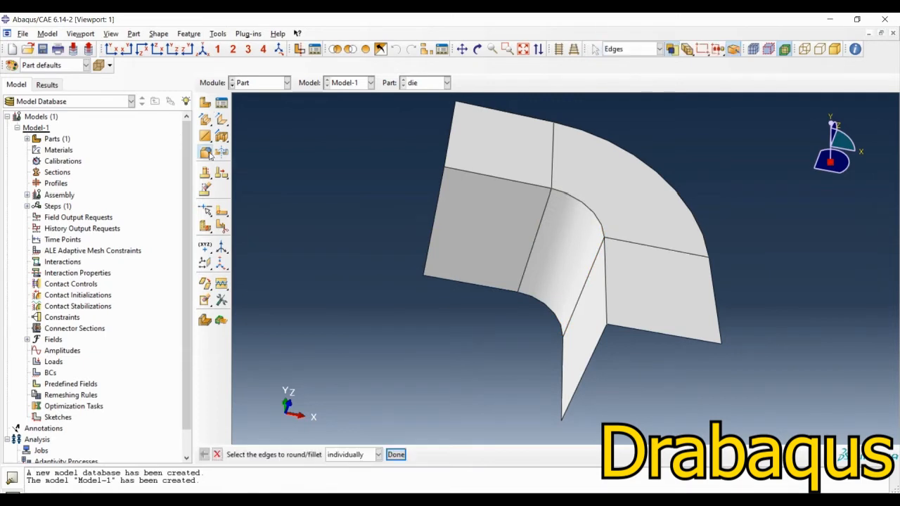
left_click(607, 307)
left_click(580, 205)
left_click(513, 181, "shift")
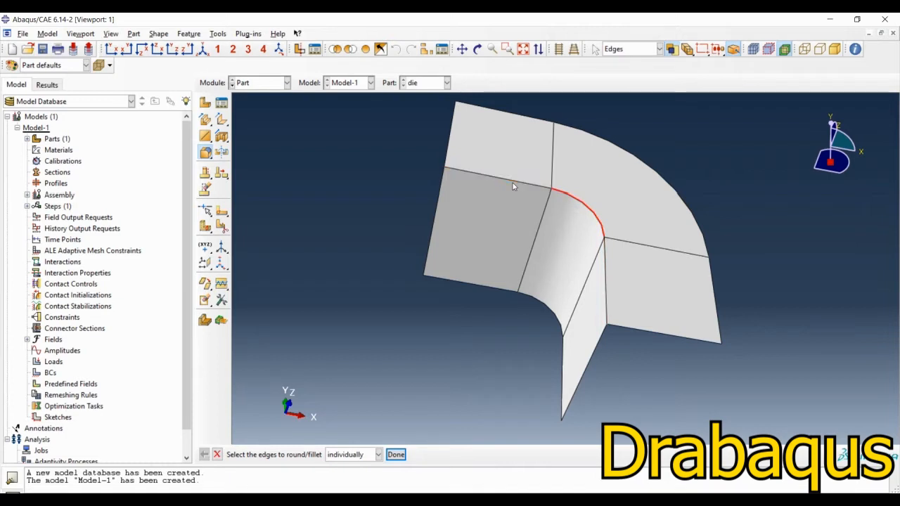
left_click(607, 303, "shift")
middle_click(387, 331)
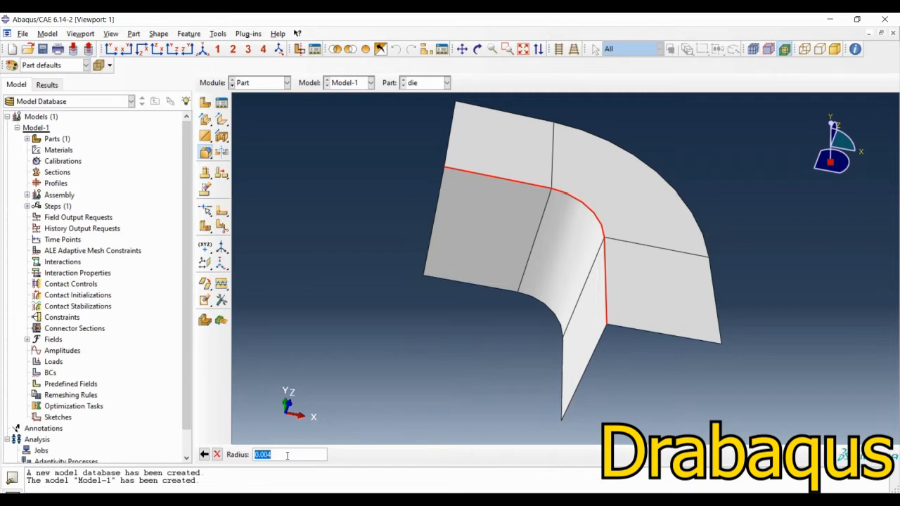
type("0.01")
key("Return")
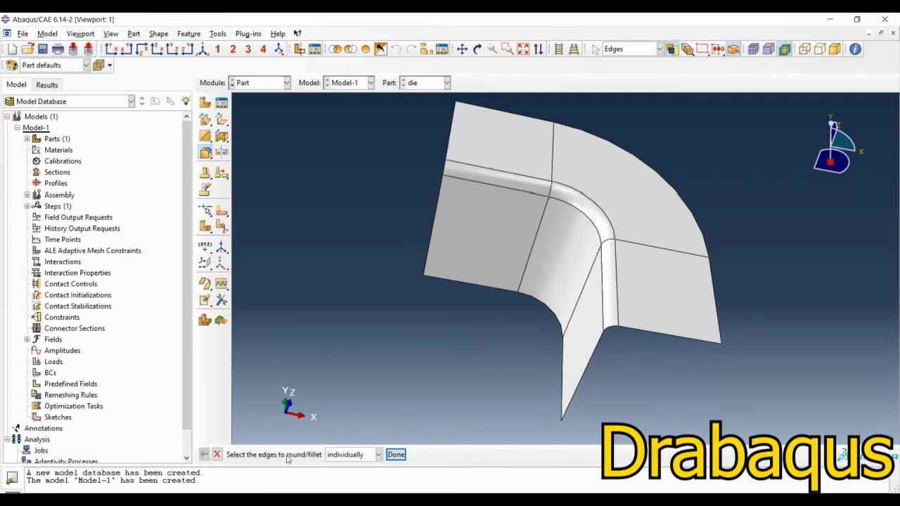
middle_click(345, 187)
Step: Create a reference point on the die at the outermost corner vertex of the straight wall's free end, away from the flange
scroll(393, 204, "up", 2)
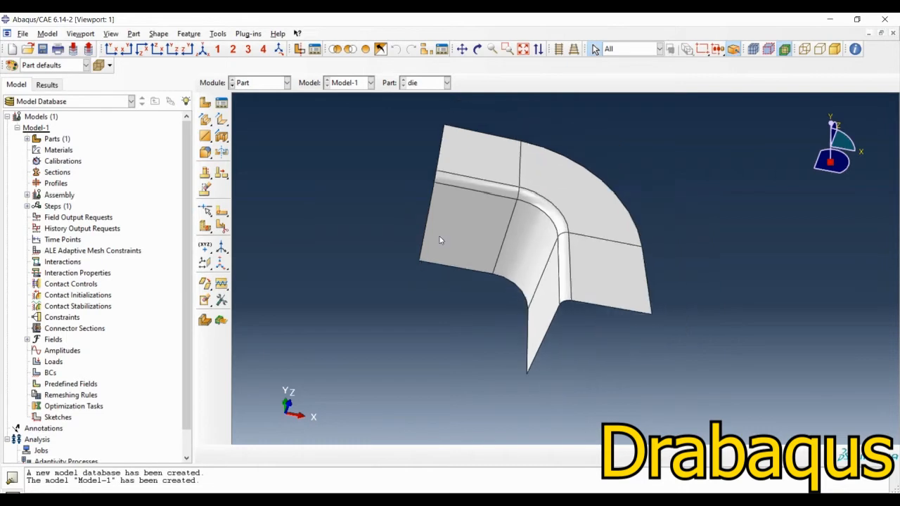
left_click_drag(445, 242, 494, 397, "ctrl+alt")
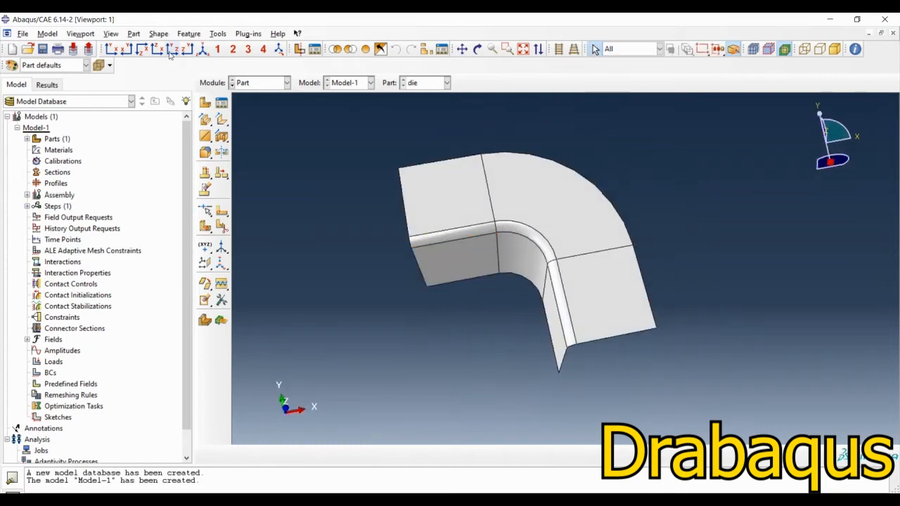
left_click(218, 34)
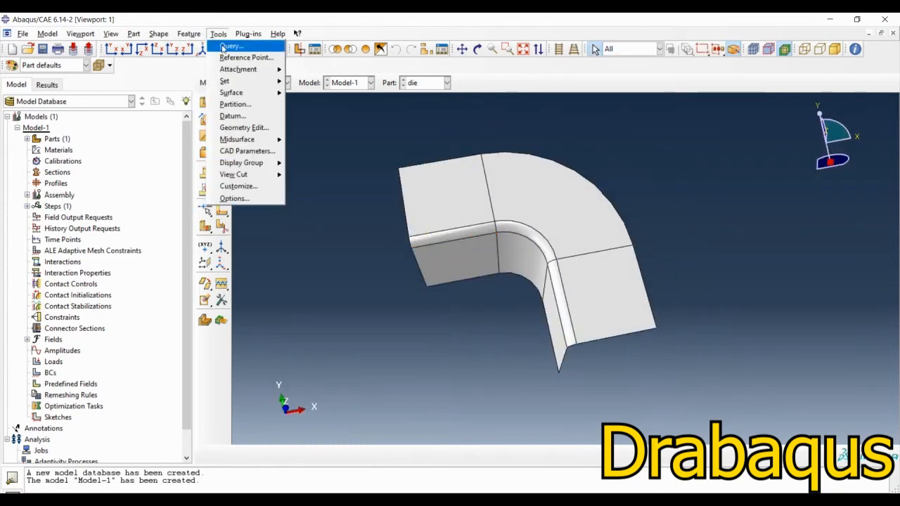
left_click(239, 45)
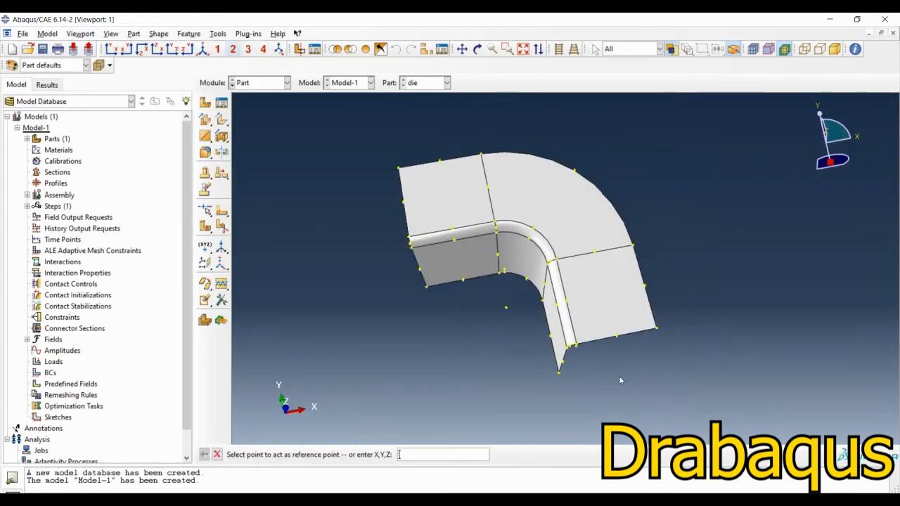
left_click(560, 373)
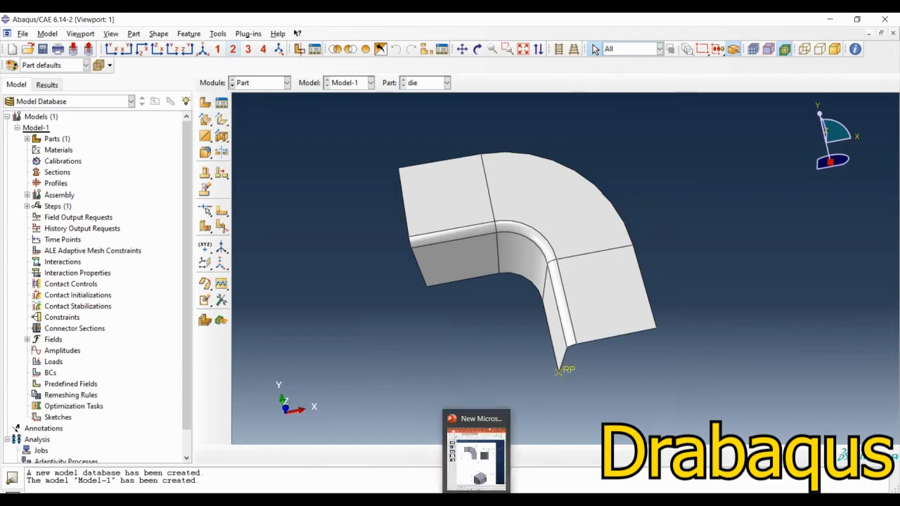
Step: Consult the punch drawing on the slide and create a 3D discrete rigid part named Punch with a solid extrusion base feature
left_click(480, 450)
scroll(231, 389, "down", 3)
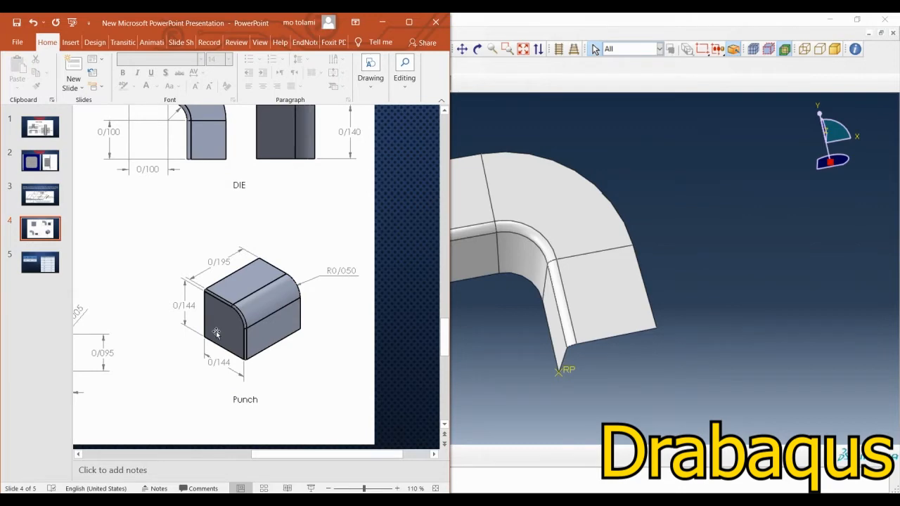
left_click(383, 23)
left_click(205, 102)
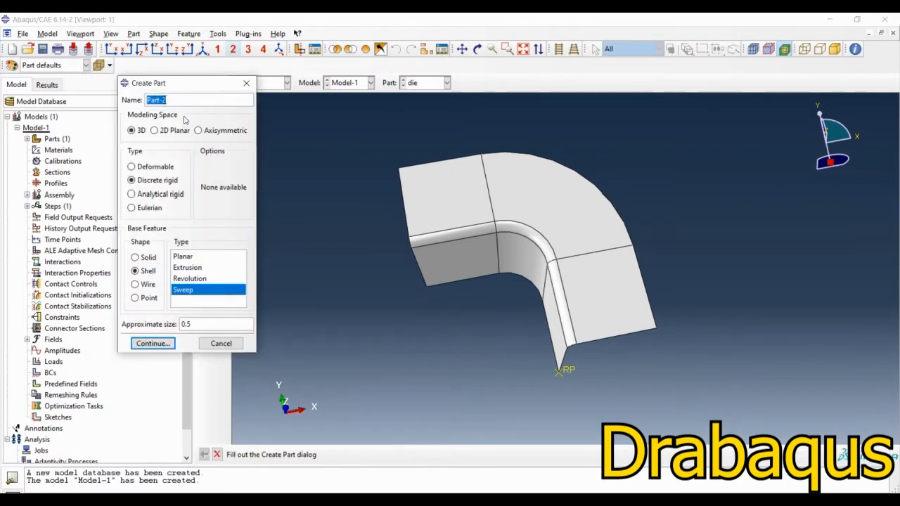
type("Punch")
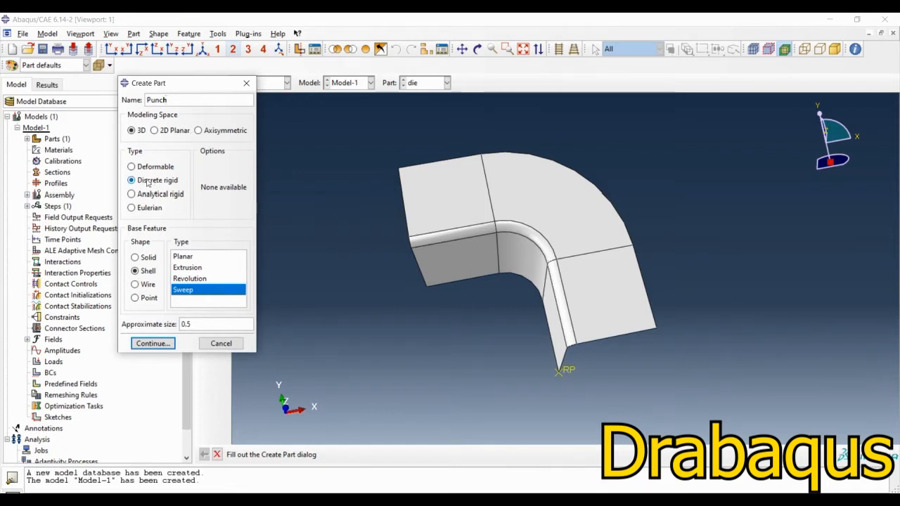
left_click(137, 258)
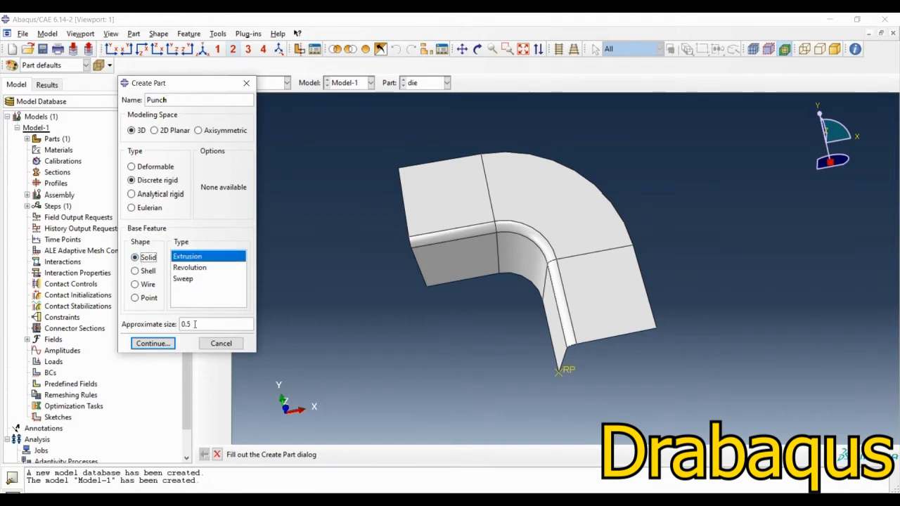
left_click_drag(195, 324, 139, 331)
left_click(168, 348)
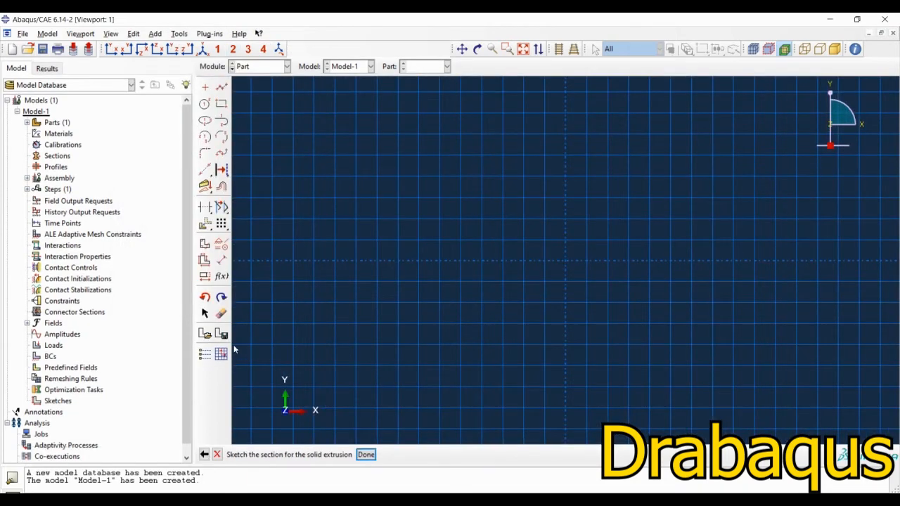
Step: Sketch a rectangle around the sketch origin and dimension its vertical side to 0.15
left_click(221, 105)
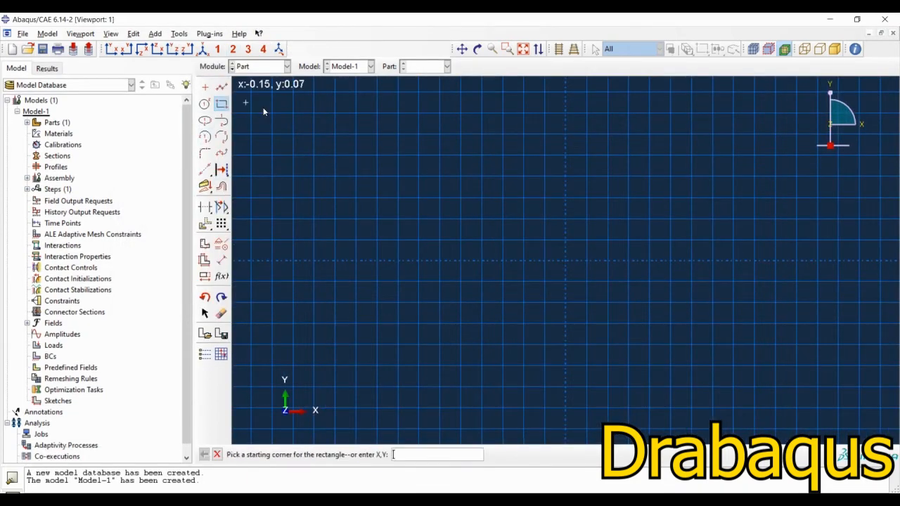
left_click(484, 361)
left_click(731, 143)
left_click(221, 260)
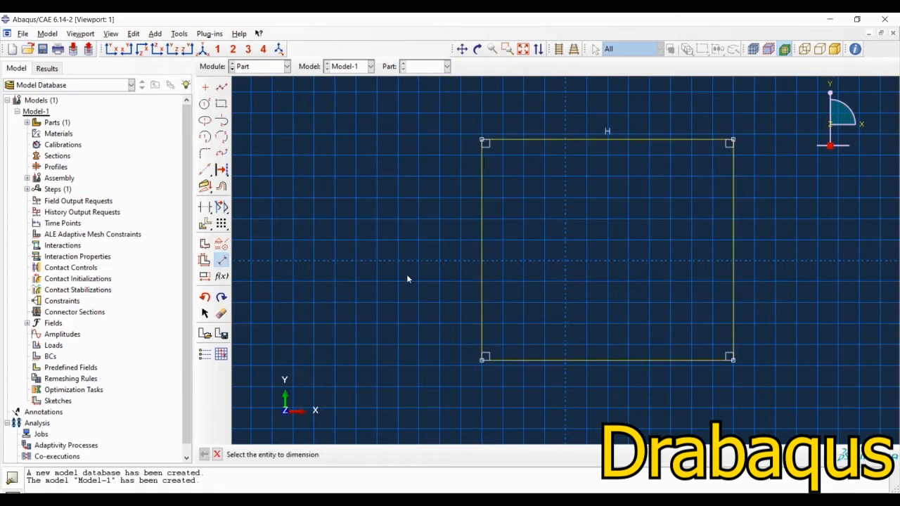
left_click(483, 284)
left_click(435, 273)
type("0")
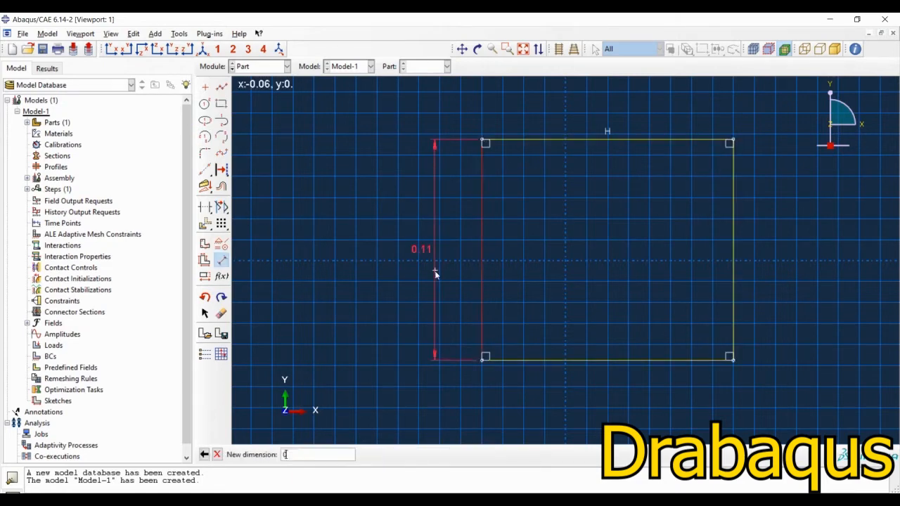
type(".15")
key("Return")
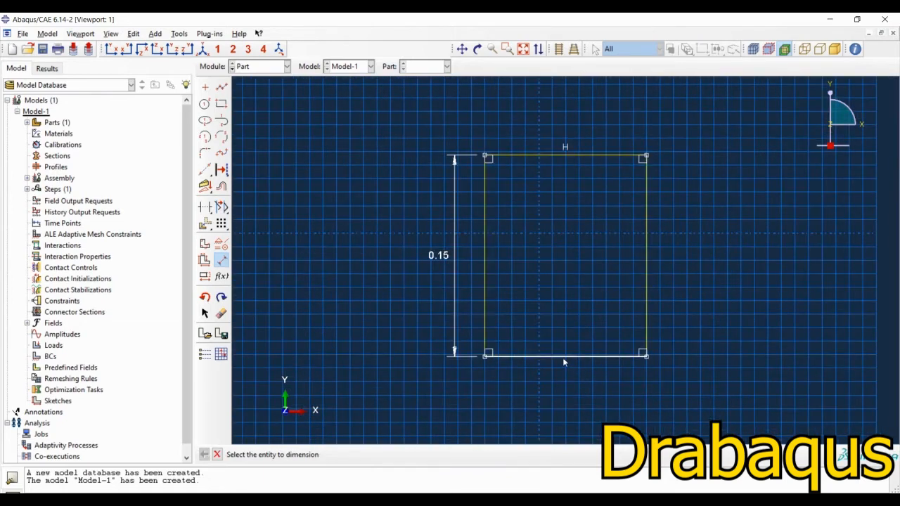
Step: Constrain the rectangle's lower horizontal side and dimensioned vertical side to equal length
left_click(221, 243)
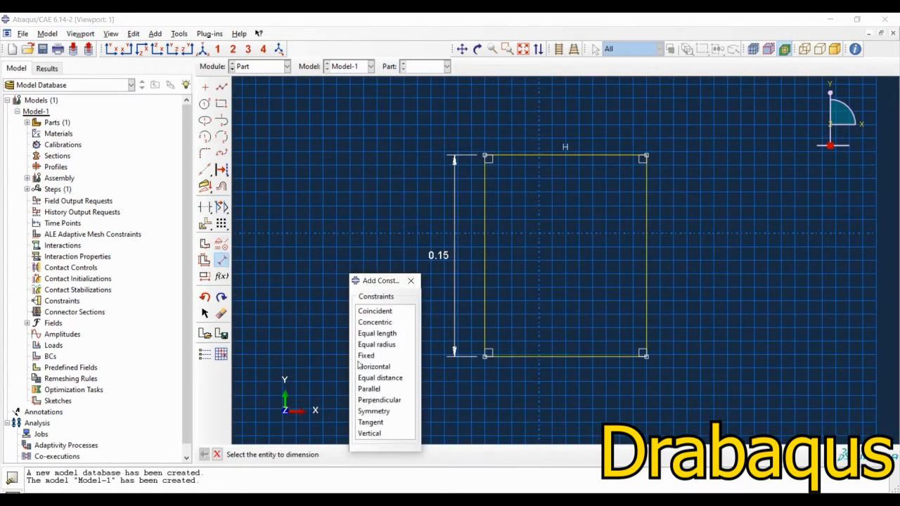
left_click(378, 334)
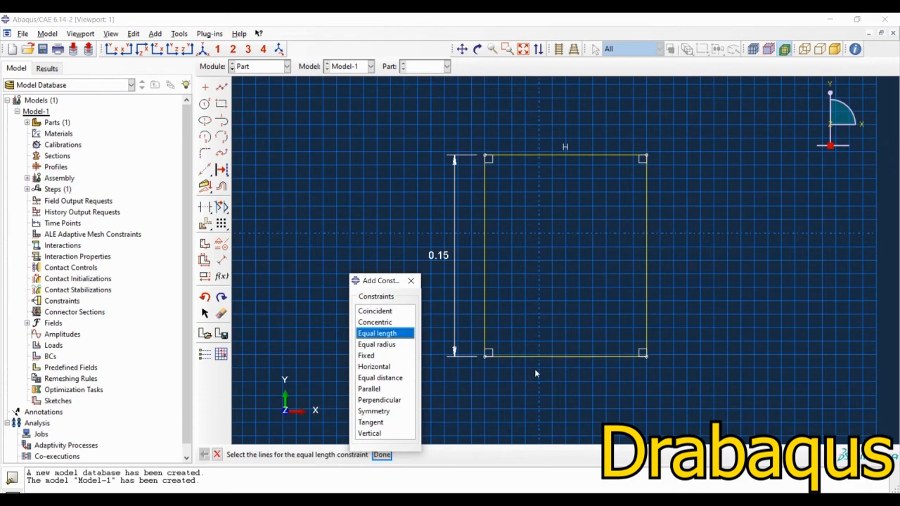
left_click(527, 356)
left_click(485, 312)
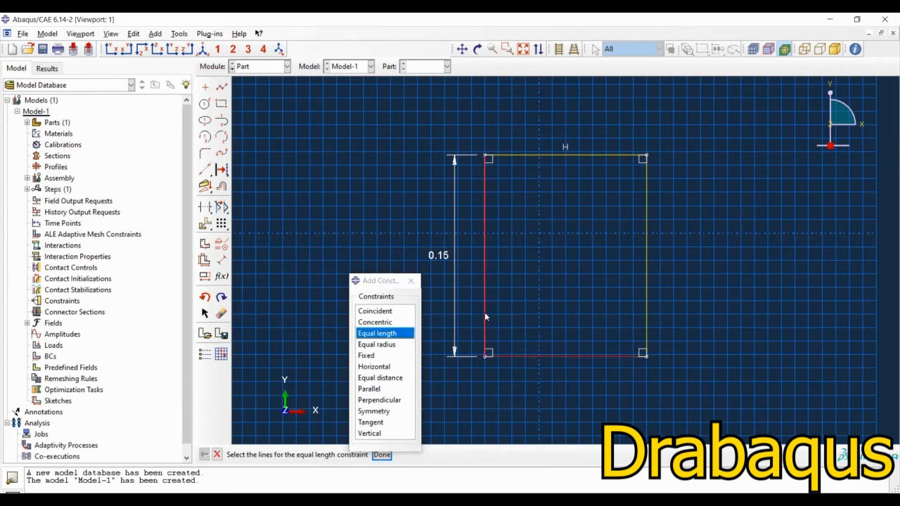
left_click(382, 455)
left_click_drag(376, 281, 298, 242)
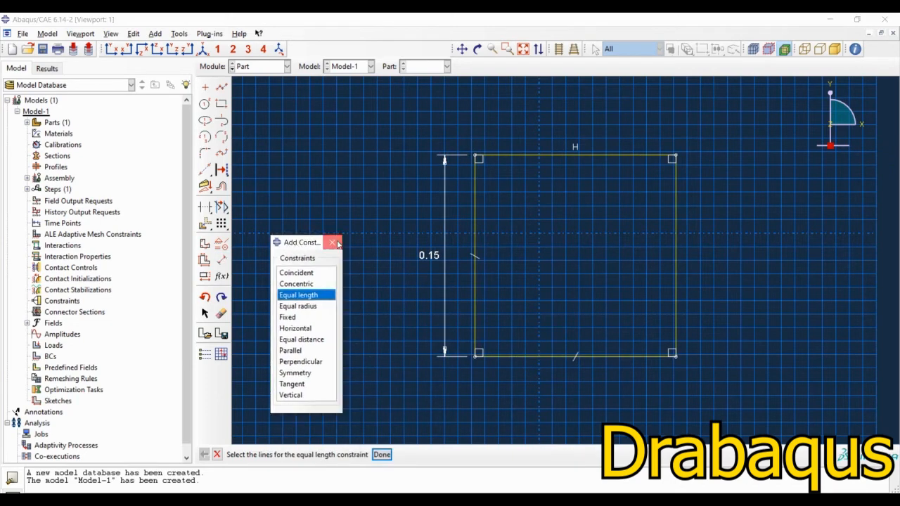
left_click(333, 242)
Step: Fillet the square's upper-right corner with a 0.05 radius
left_click(204, 153)
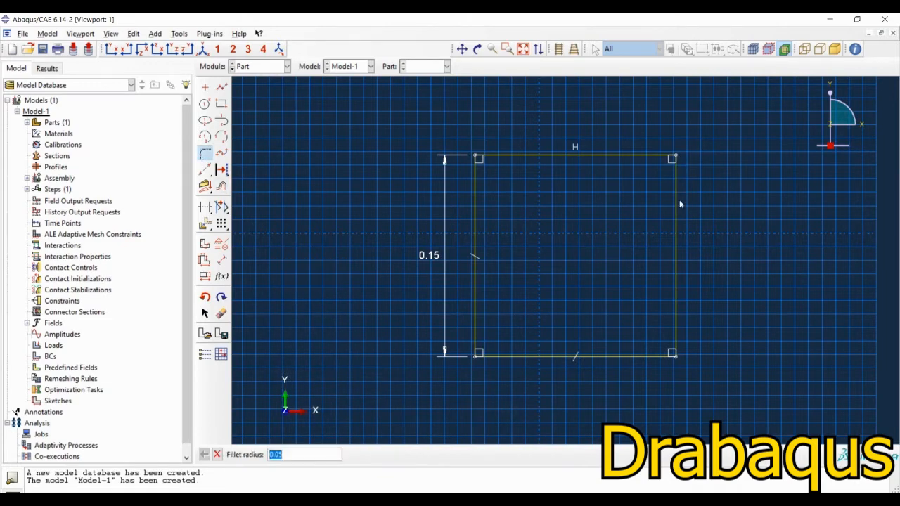
key("Return")
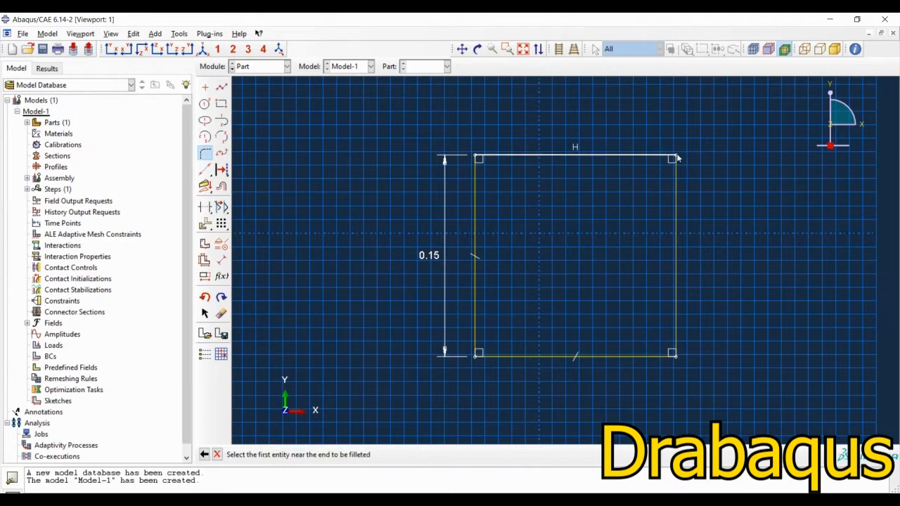
left_click(670, 156)
left_click(675, 184)
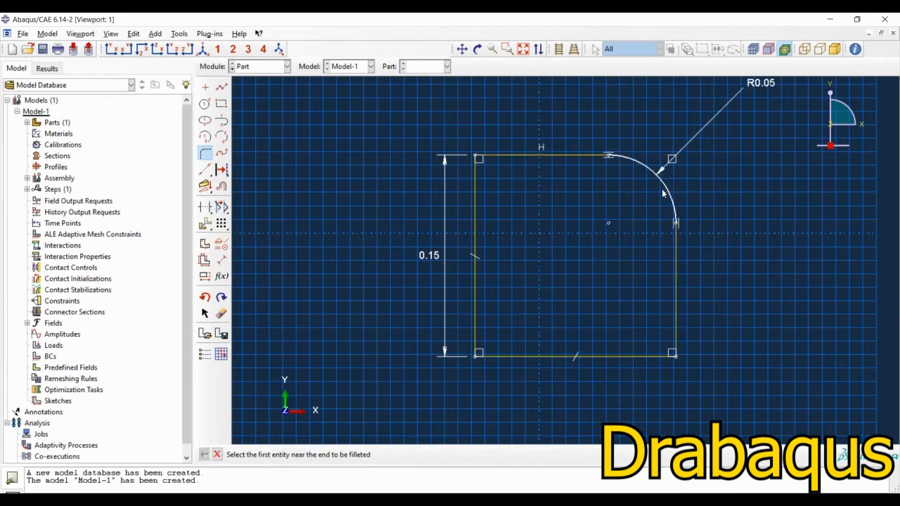
middle_click(343, 340)
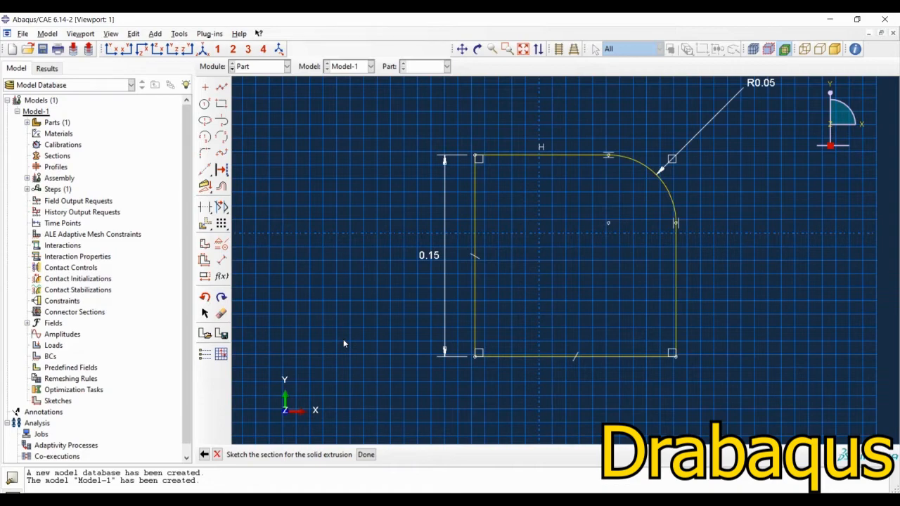
Step: Finish the section sketch and extrude the punch to a depth of 0.2
middle_click(344, 342)
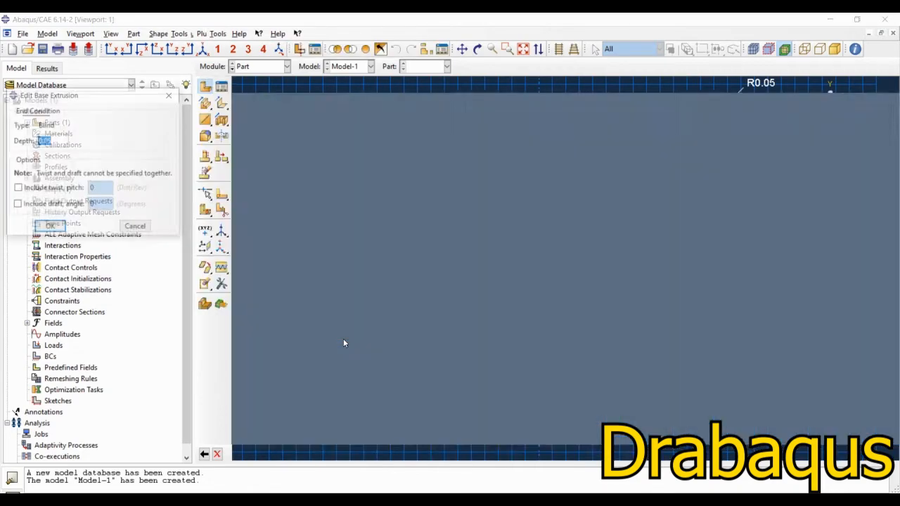
key("BackSpace")
type(".")
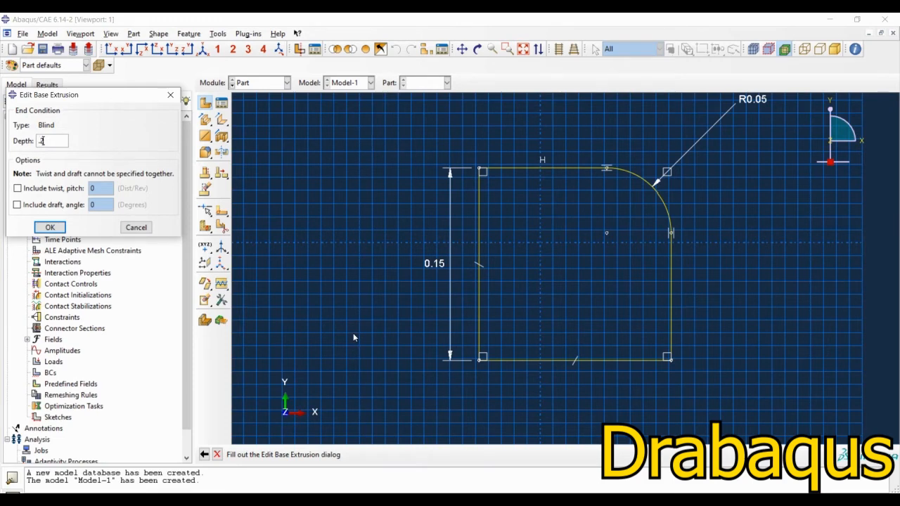
key("Return")
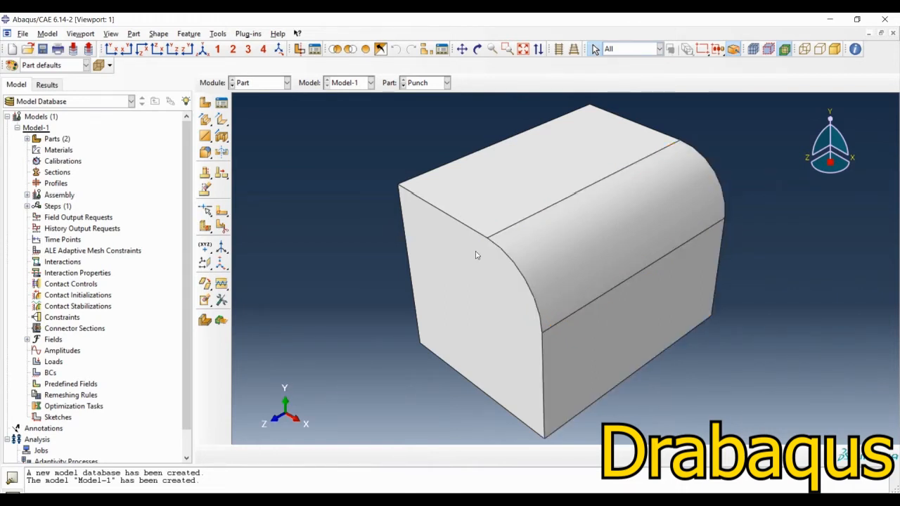
Step: Round the straight top edge, the curved corner edge and the vertical side edge of the punch's front face with a 0.005 radius
left_click(206, 153)
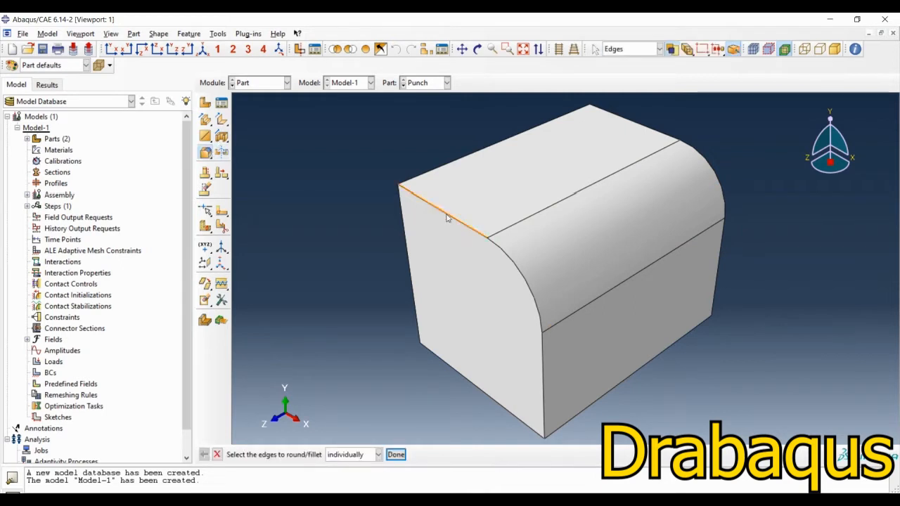
left_click(448, 218)
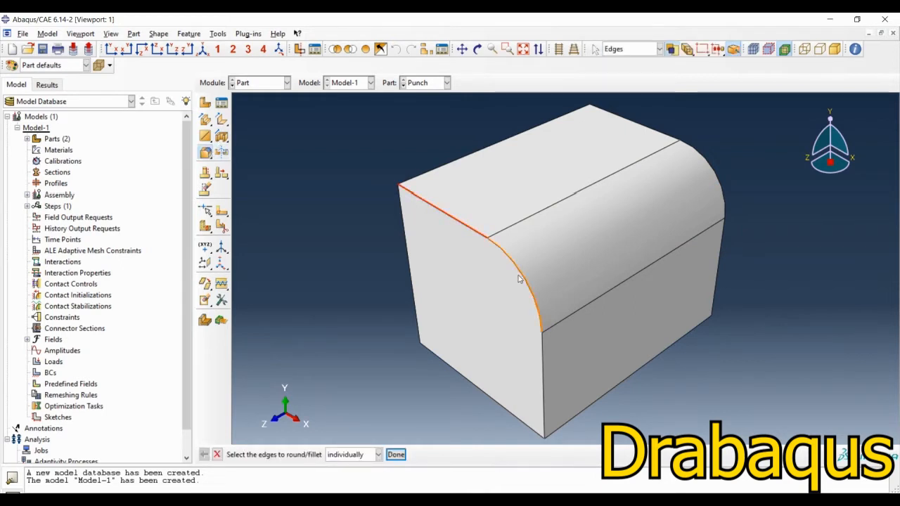
left_click(522, 280)
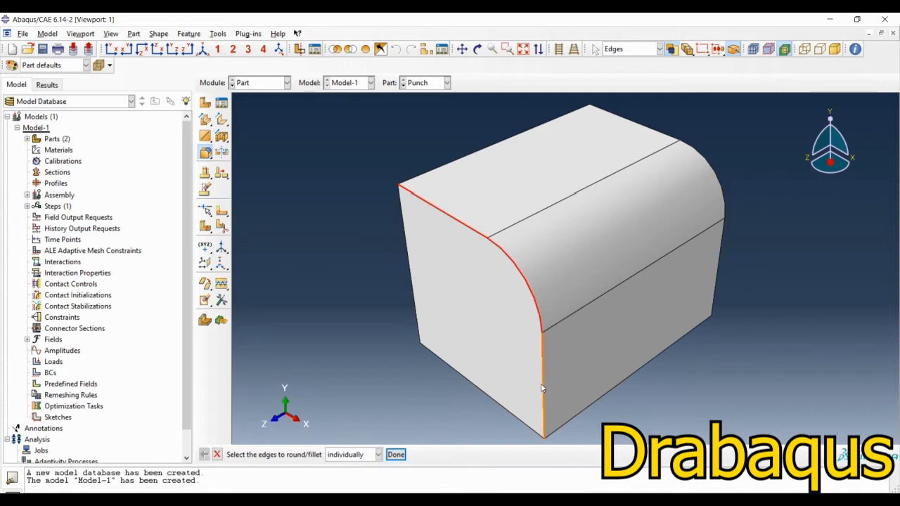
left_click(542, 384)
middle_click(291, 322)
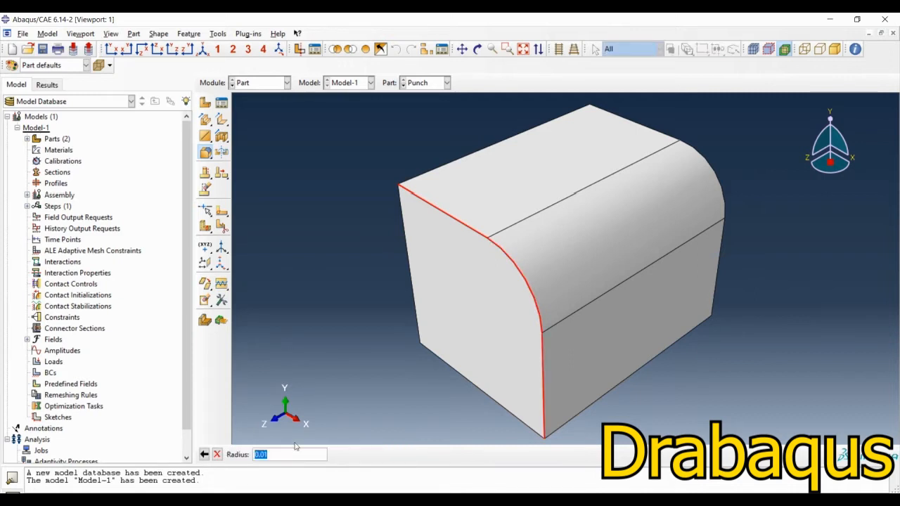
type("0.005")
key("Return")
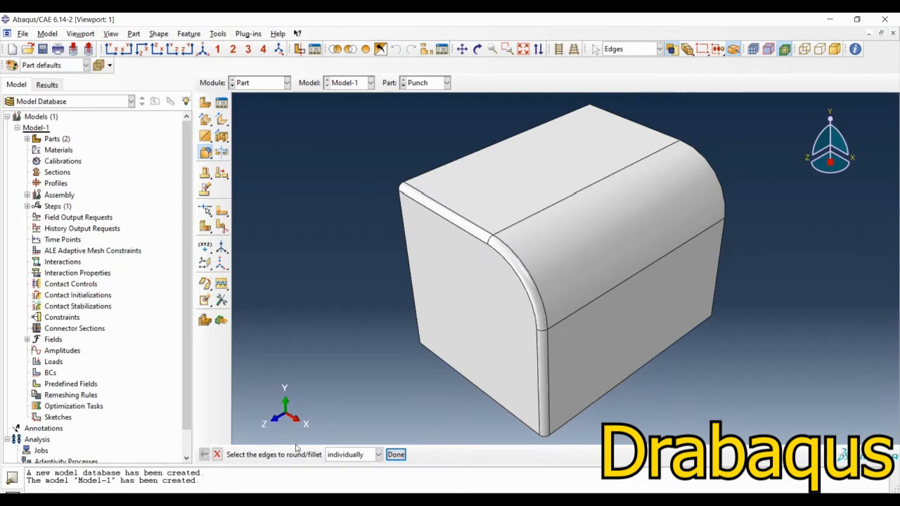
left_click(392, 456)
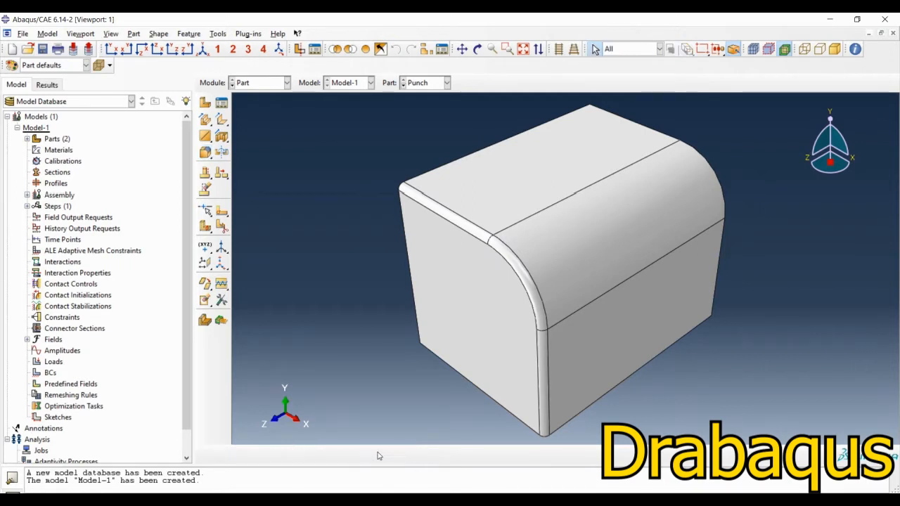
Step: Convert the whole solid punch into a shell by removing its cell with Shell From Solid
left_click(159, 34)
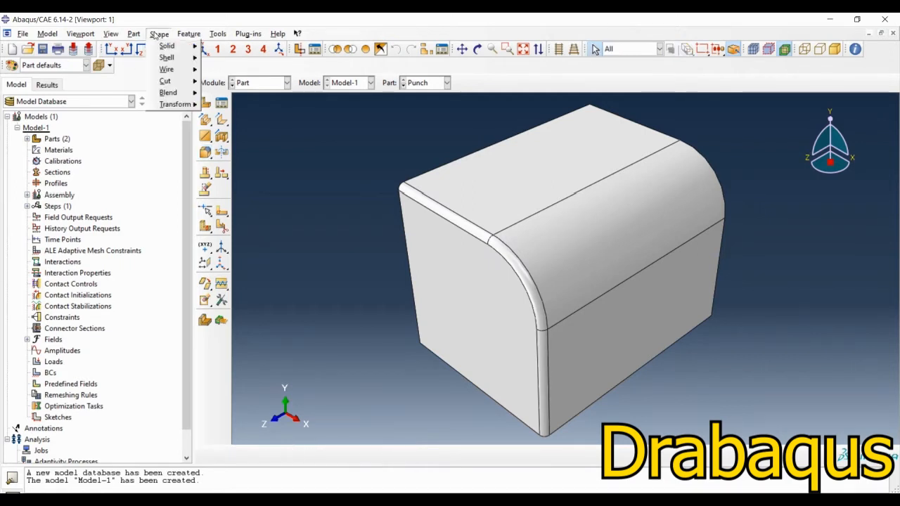
mouse_move(169, 58)
left_click(225, 118)
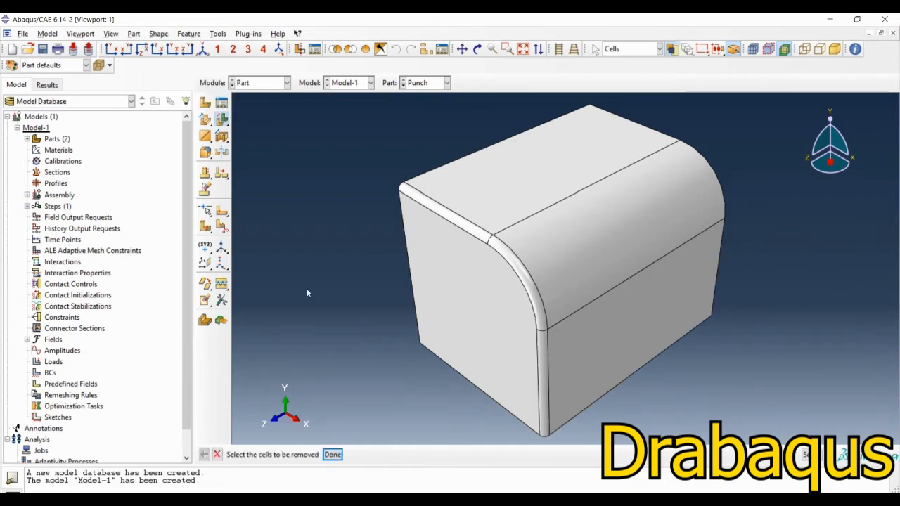
left_click_drag(395, 392, 706, 152)
middle_click(321, 206)
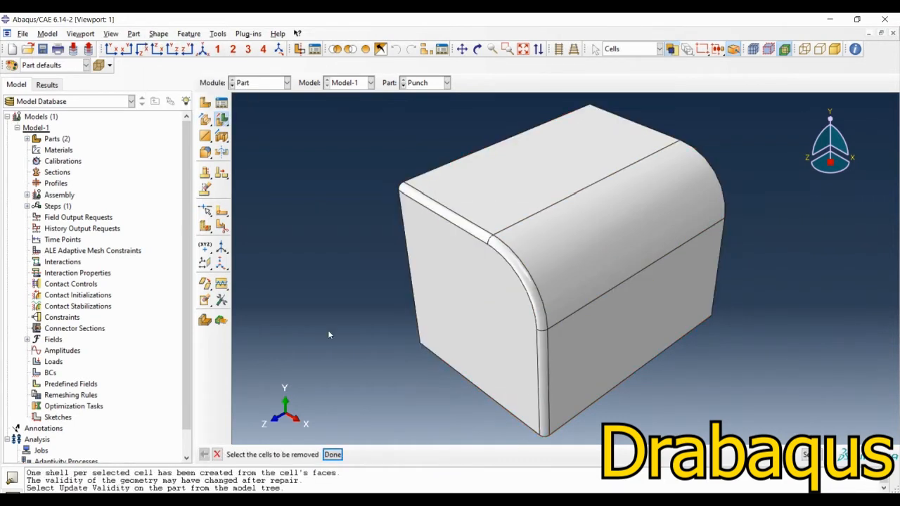
Step: Create a reference point on the punch at the rear upper corner vertex away from the large curved side, and end the shell conversion command
left_click(218, 34)
left_click(240, 58)
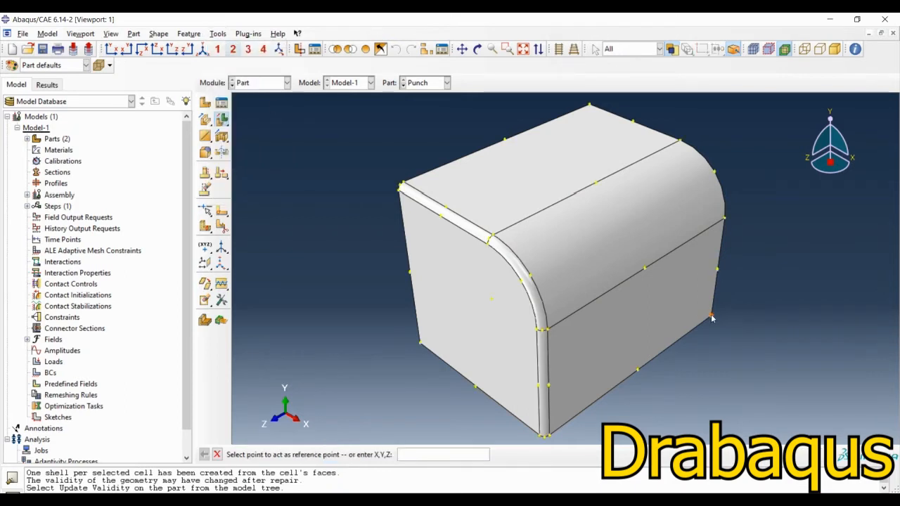
left_click(589, 104)
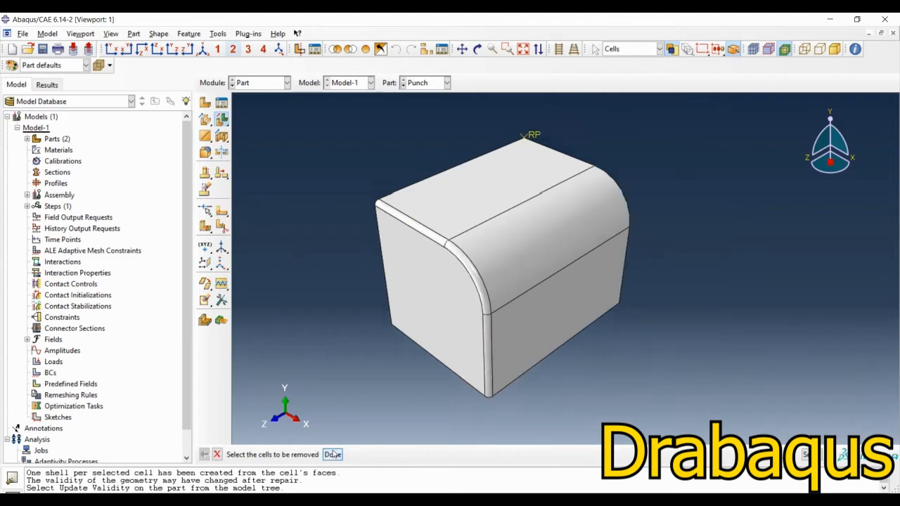
left_click(333, 454)
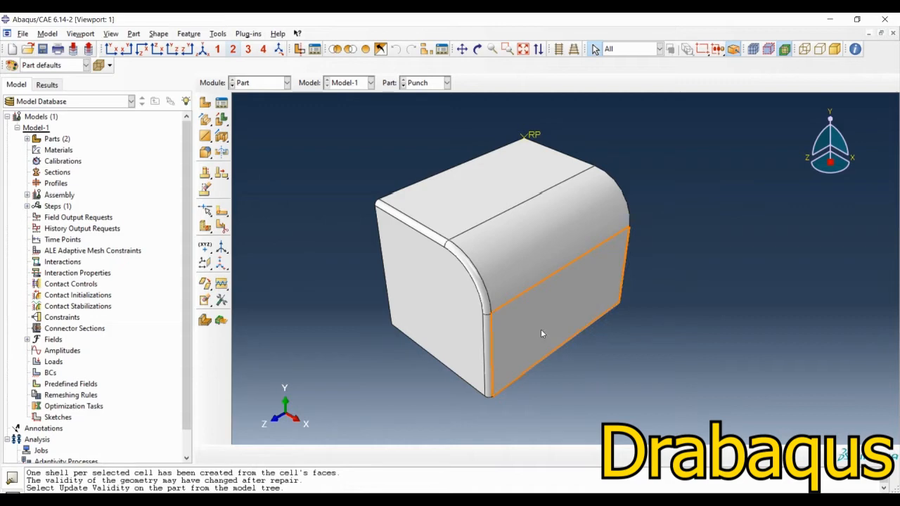
Step: Consult the holder drawing on the PowerPoint slide and create a 3D discrete rigid part named Holder with a shell sweep base feature
left_click(493, 501)
scroll(286, 340, "up", 2)
scroll(286, 339, "down", 1)
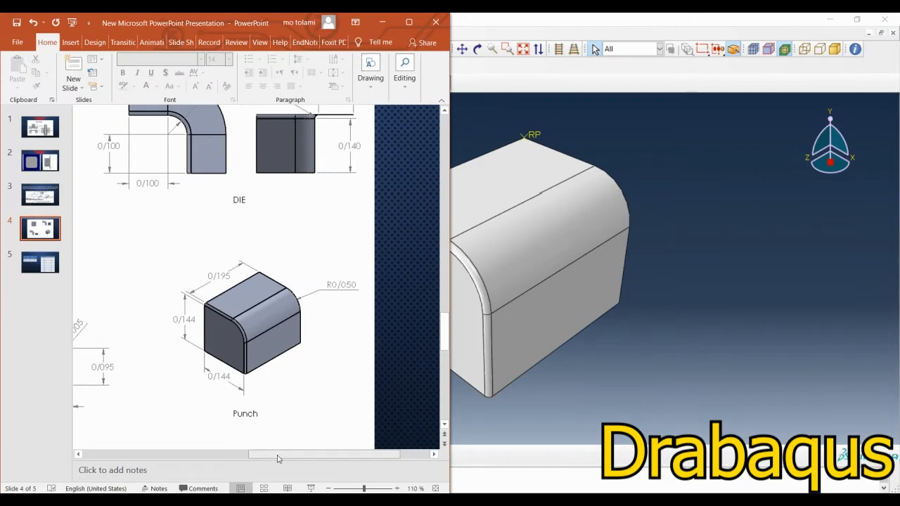
left_click_drag(277, 455, 144, 455)
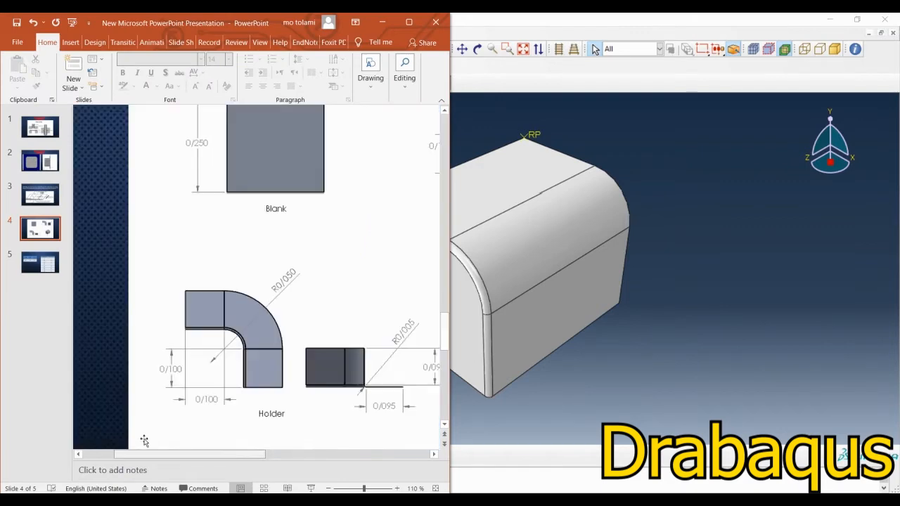
left_click(434, 455)
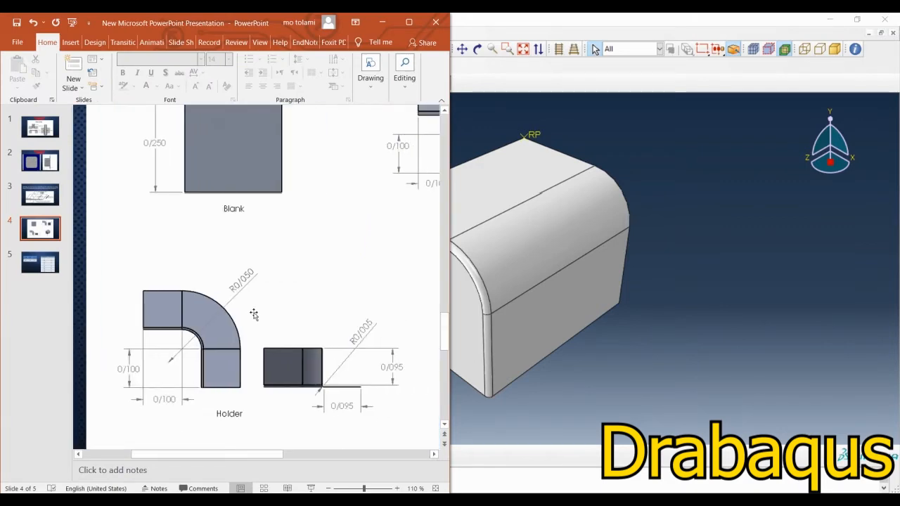
left_click(384, 27)
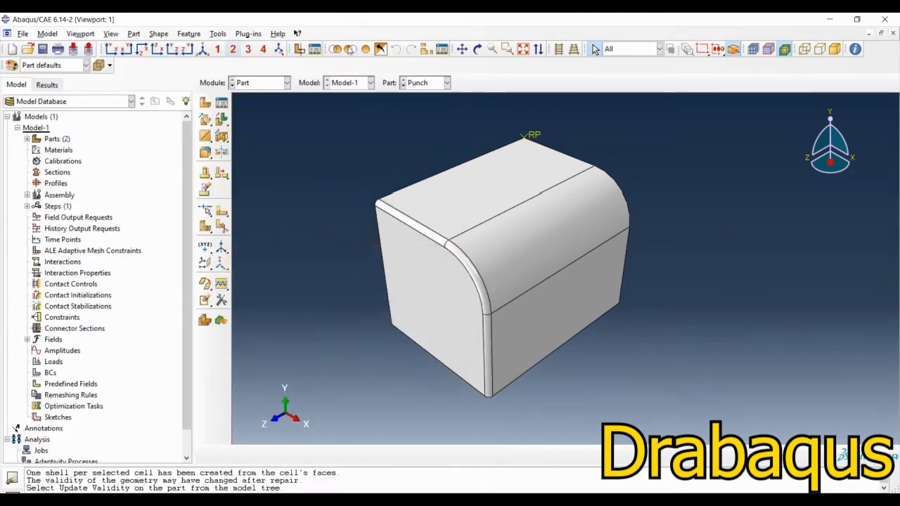
left_click(205, 103)
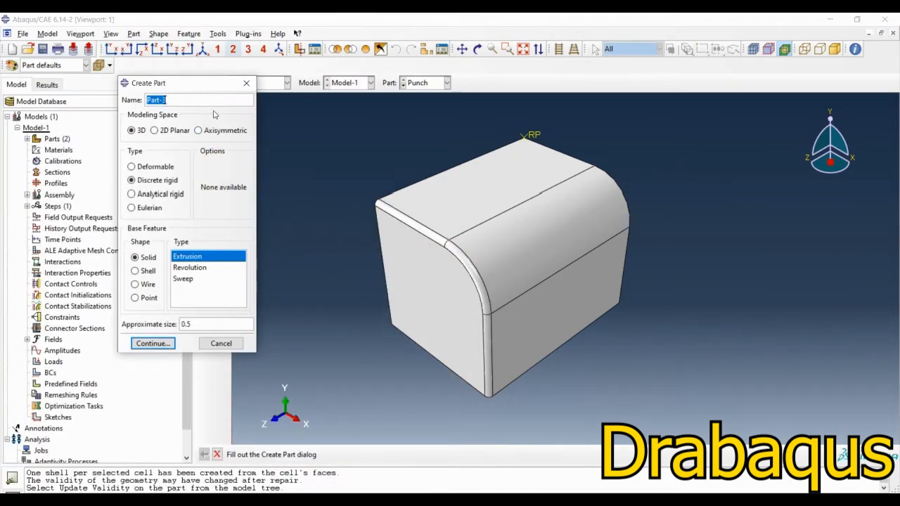
type("Holder")
left_click(141, 273)
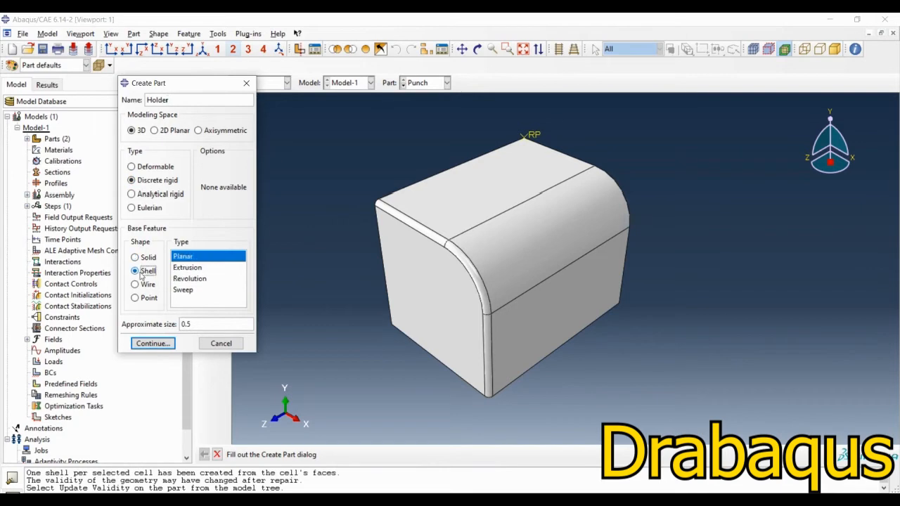
left_click(185, 290)
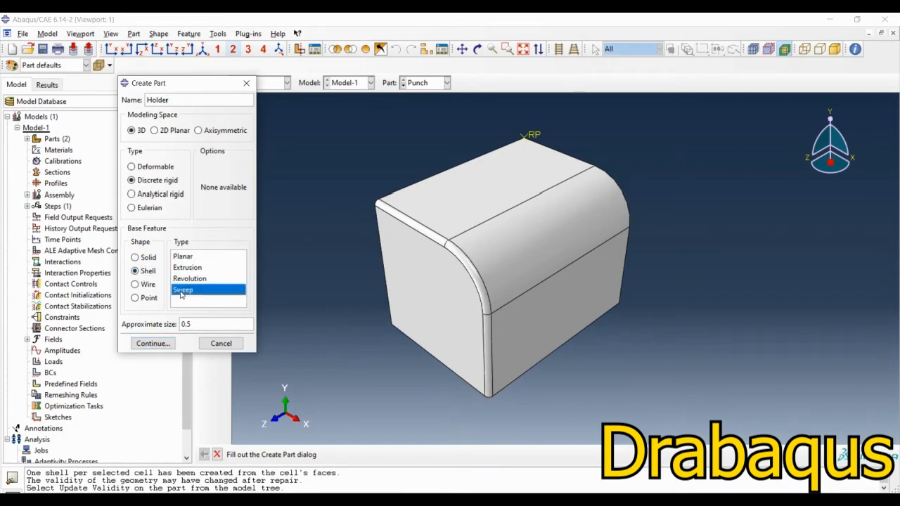
left_click(151, 343)
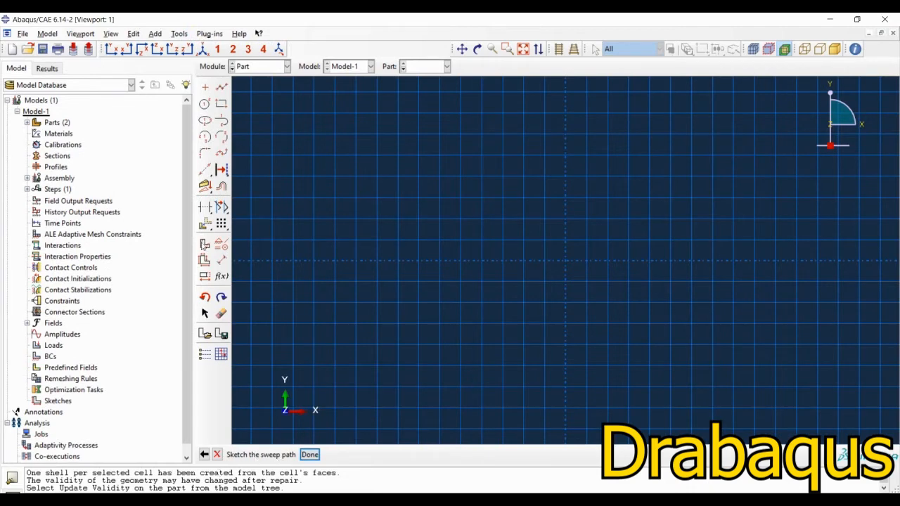
Step: Sketch the sweep path as a vertical line about 0.1 long on the Y axis and a horizontal line about 0.11 long towards negative X
left_click(221, 87)
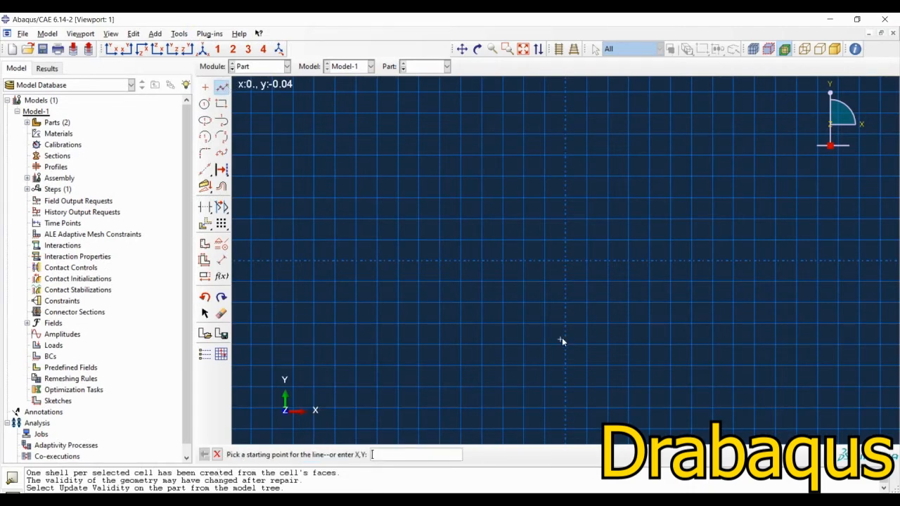
left_click(567, 348)
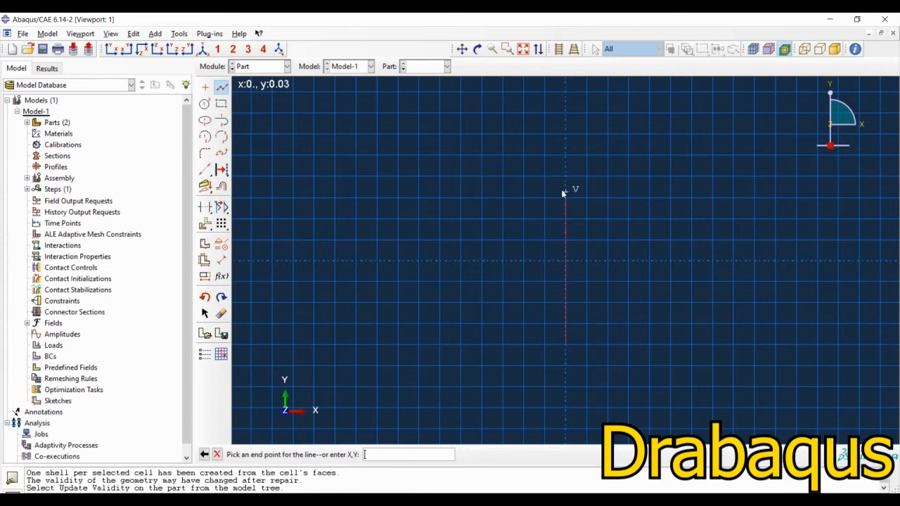
left_click(563, 136)
left_click(345, 135)
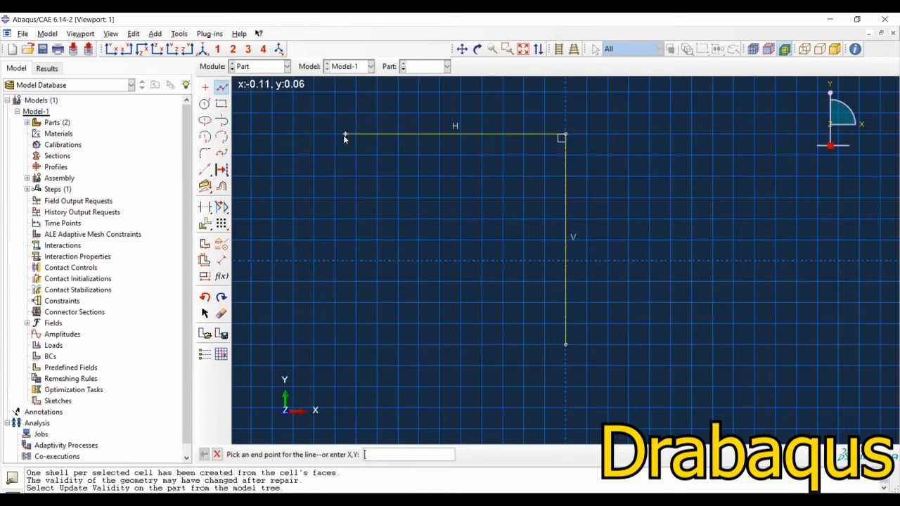
key("Escape")
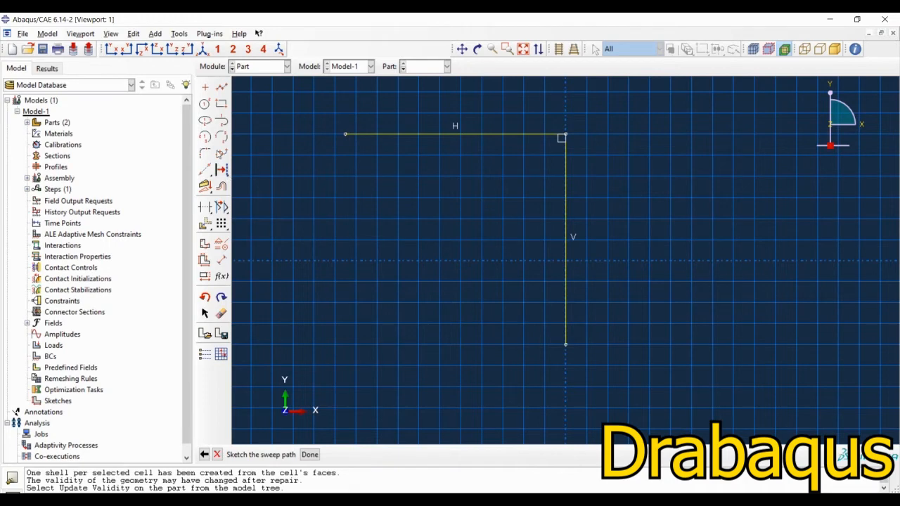
Step: Fillet the corner between the vertical and horizontal lines of the sweep path with a 0.05 radius
left_click(204, 156)
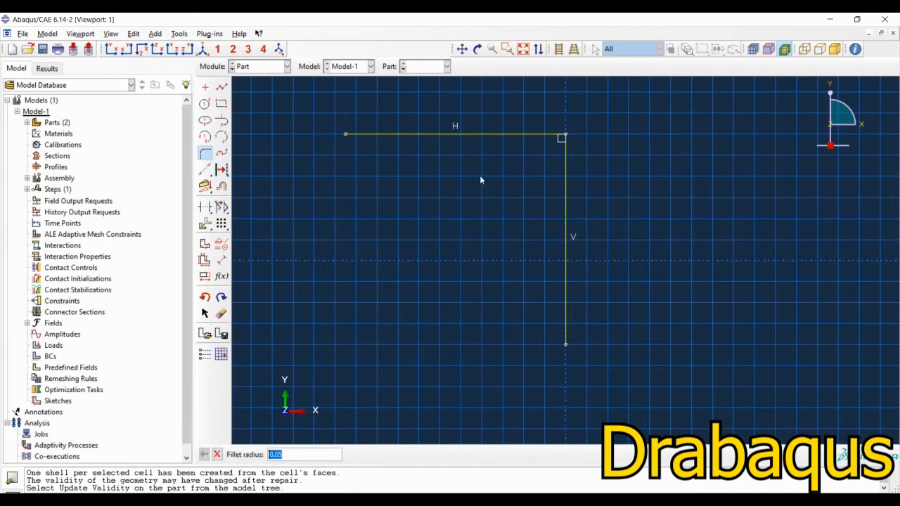
key("Return")
left_click(565, 180)
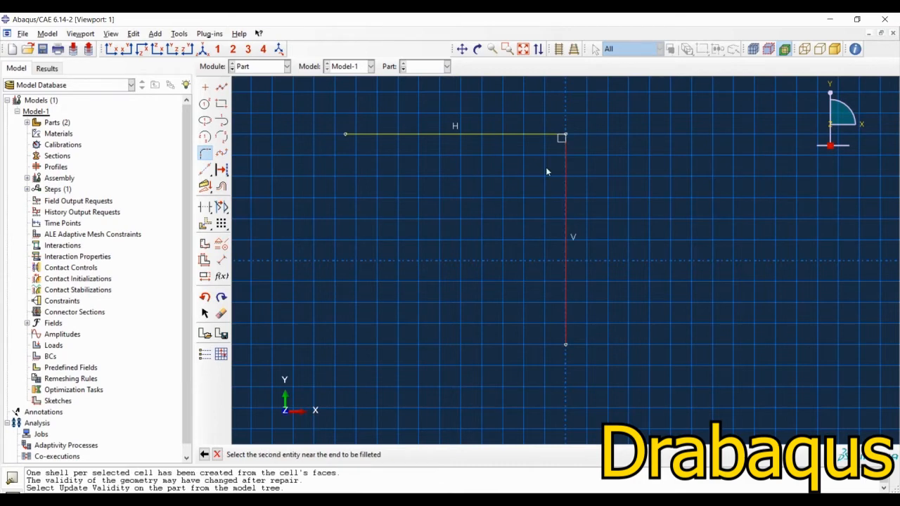
left_click(521, 135)
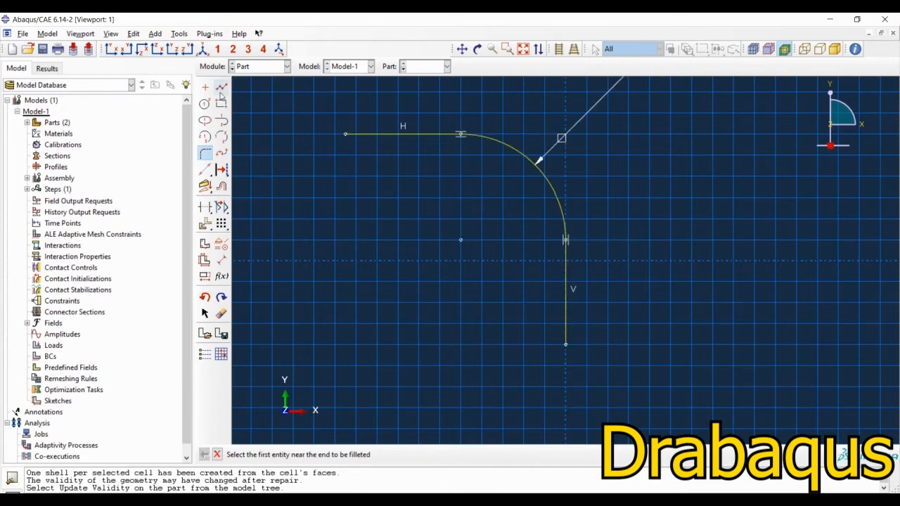
Step: Apply an equal length constraint to the horizontal and vertical straight segments of the sweep path
left_click(220, 243)
left_click(306, 296)
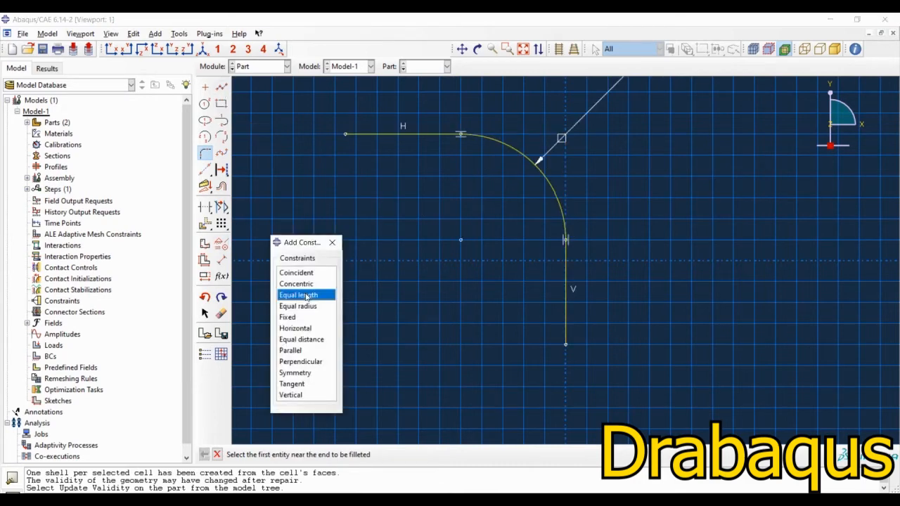
left_click(422, 133)
left_click(566, 281)
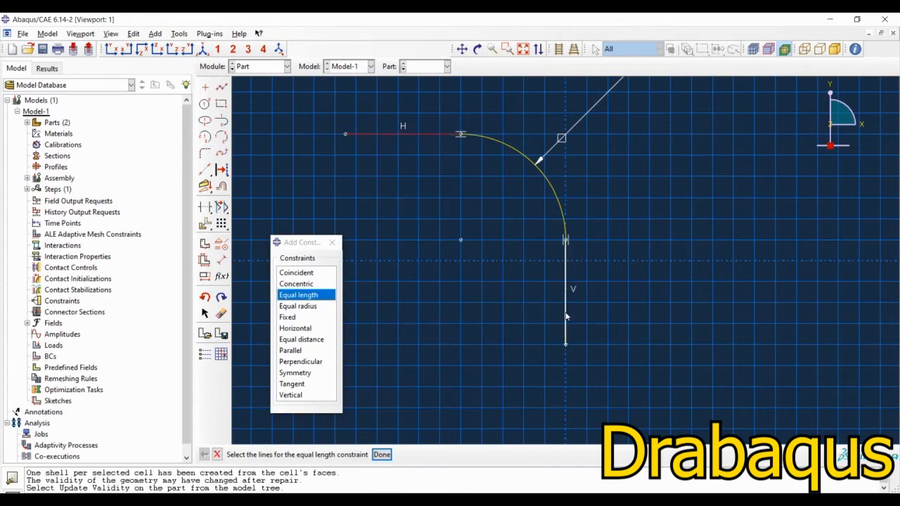
left_click(382, 454)
left_click(332, 242)
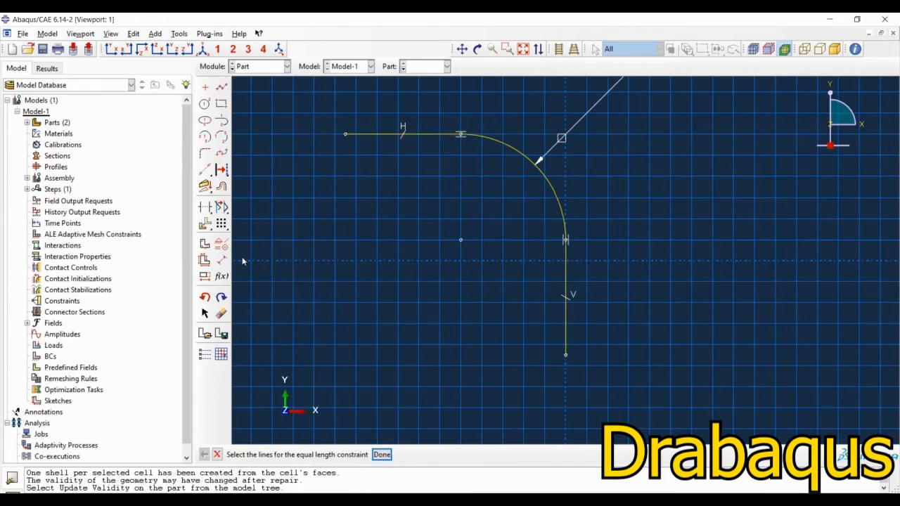
Step: Dimension the horizontal straight segment of the sweep path and set its length to 0.1
left_click(222, 260)
left_click(425, 133)
left_click(394, 96)
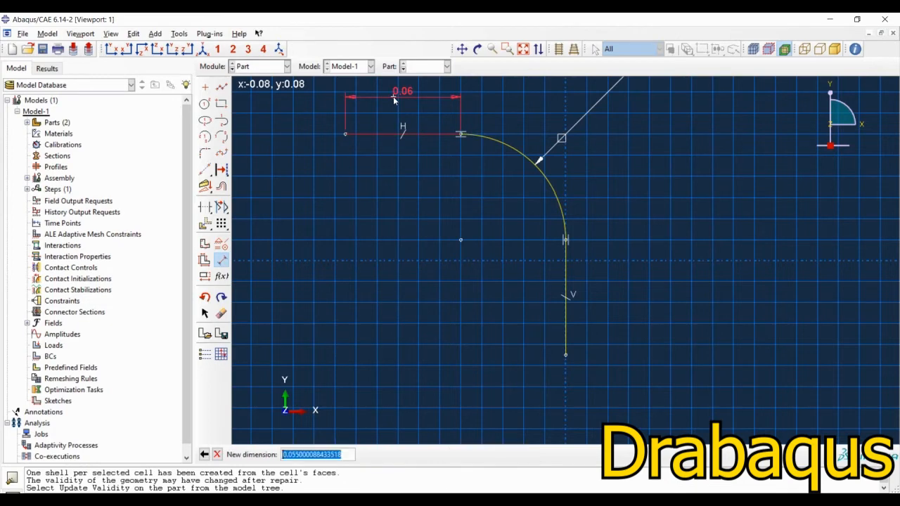
type("0.1")
key("Return")
scroll(476, 124, "down", 2)
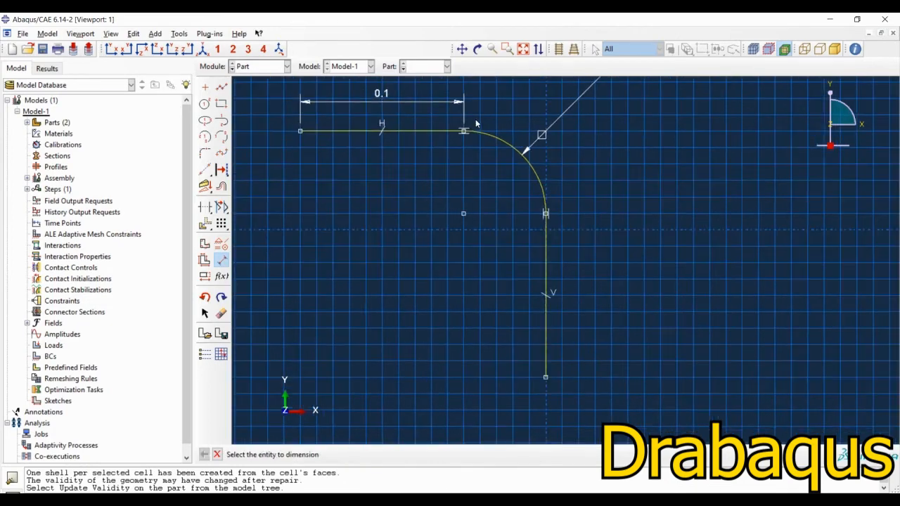
scroll(450, 154, "down", 1)
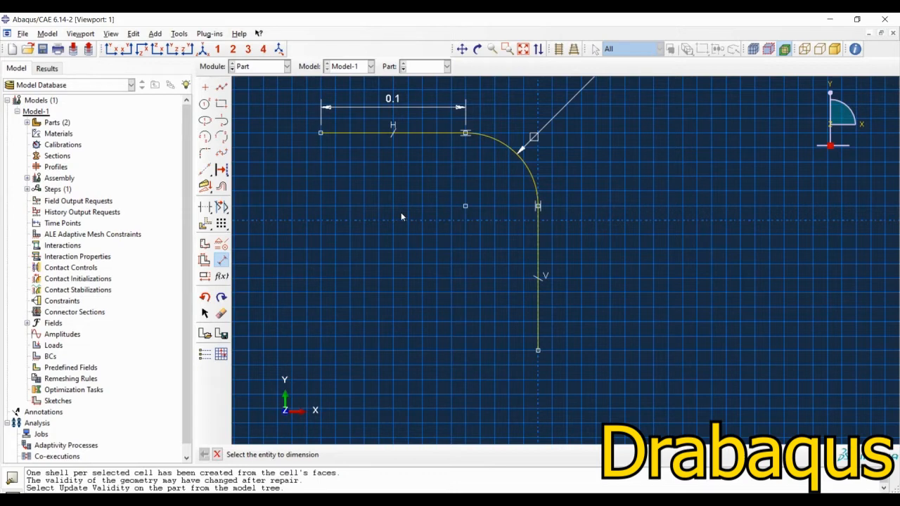
key("Escape")
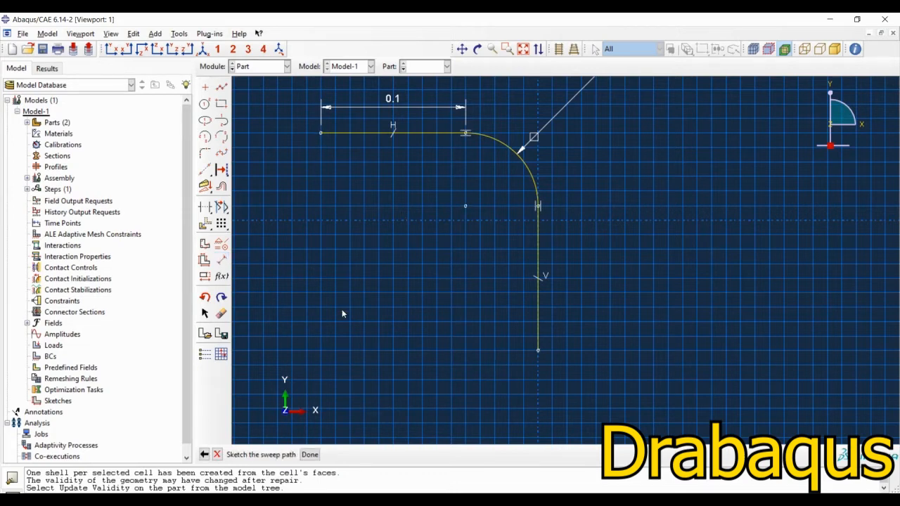
Step: Finish the sweep path, accept 0.3 as the section sketch scale, and consult the holder section dimensions on the PowerPoint slide
left_click(310, 454)
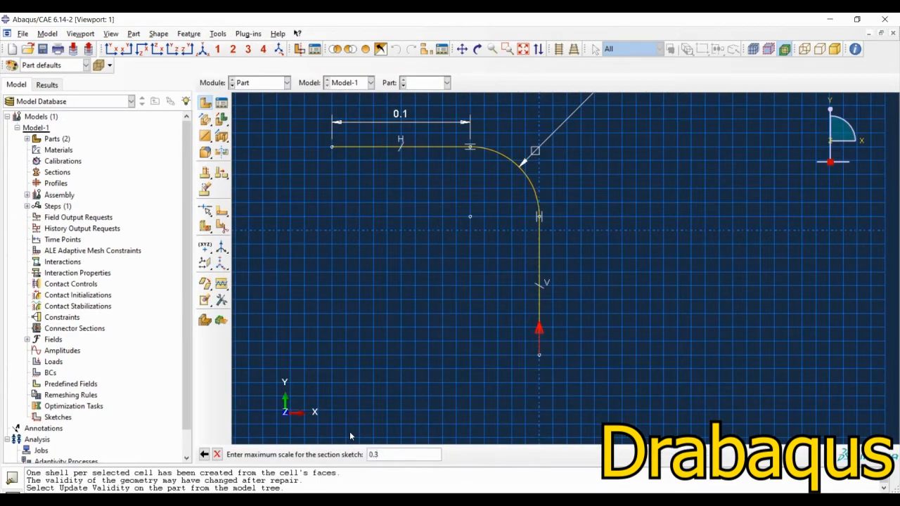
key("Return")
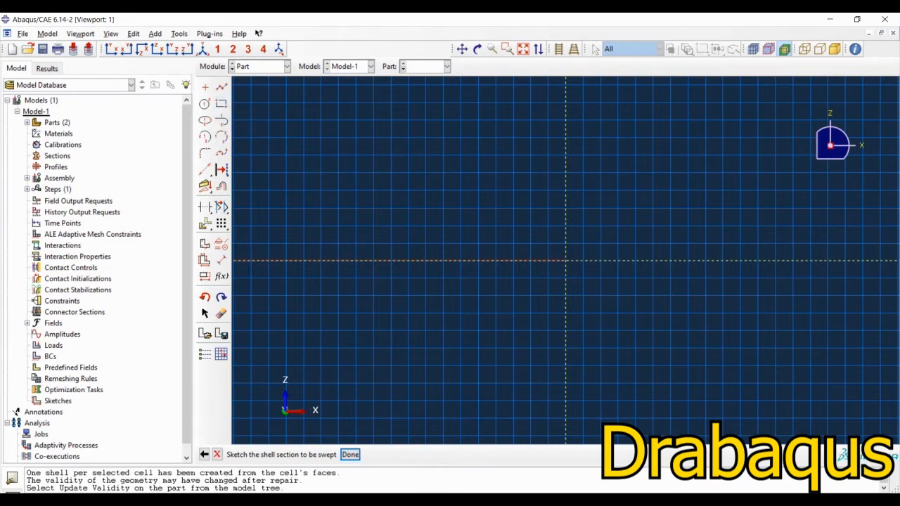
key("alt+Tab")
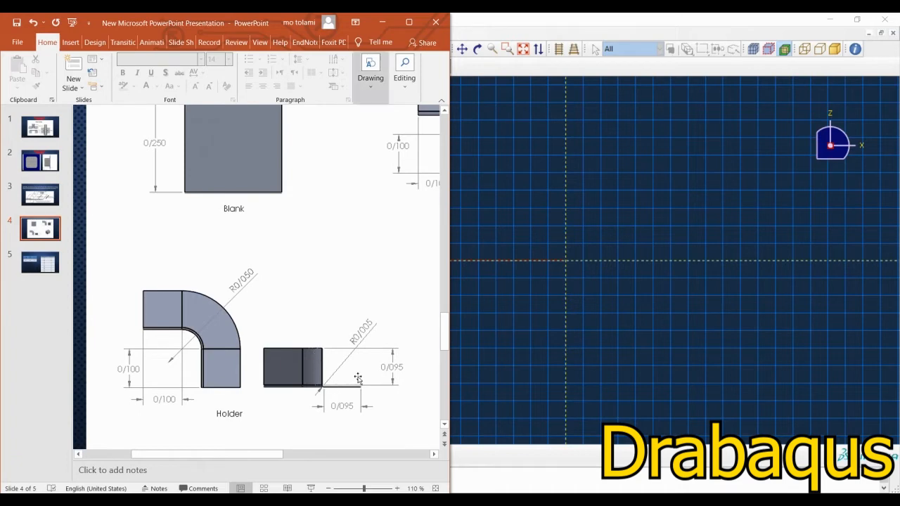
left_click(382, 22)
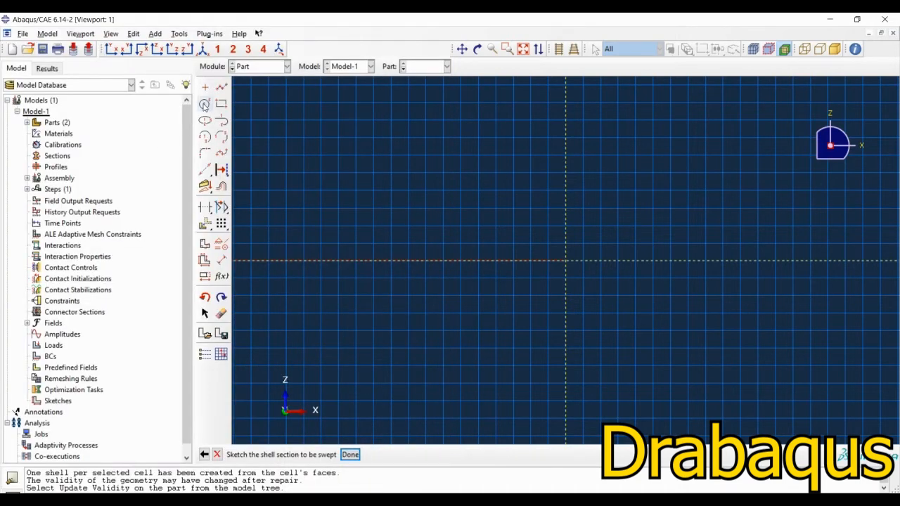
Step: Sketch an L-shaped section from the origin with a vertical line about 0.041 long and a horizontal line about 0.053 long towards positive X
left_click(222, 86)
left_click(566, 117)
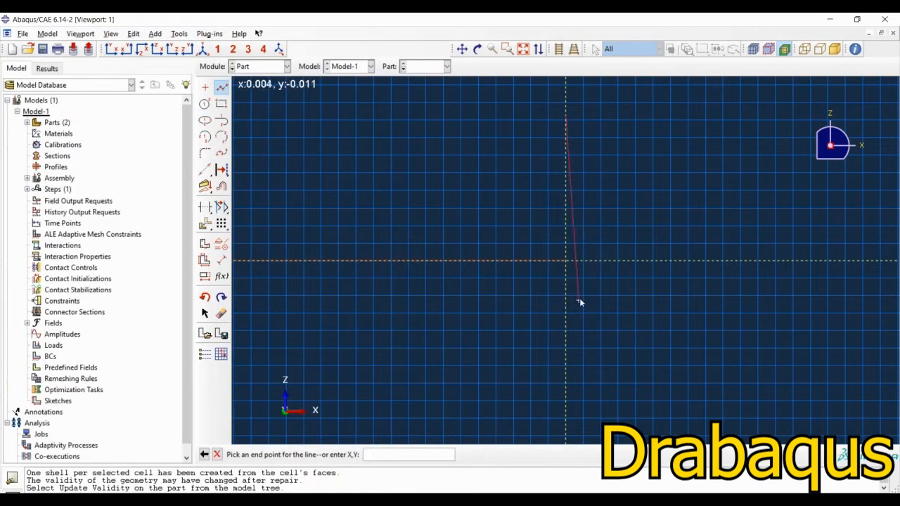
left_click(568, 260)
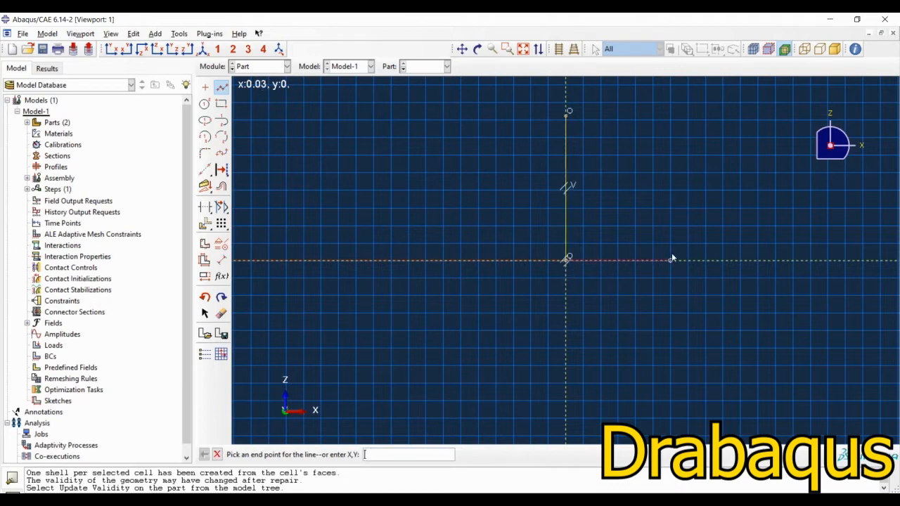
left_click(752, 261)
key("Escape")
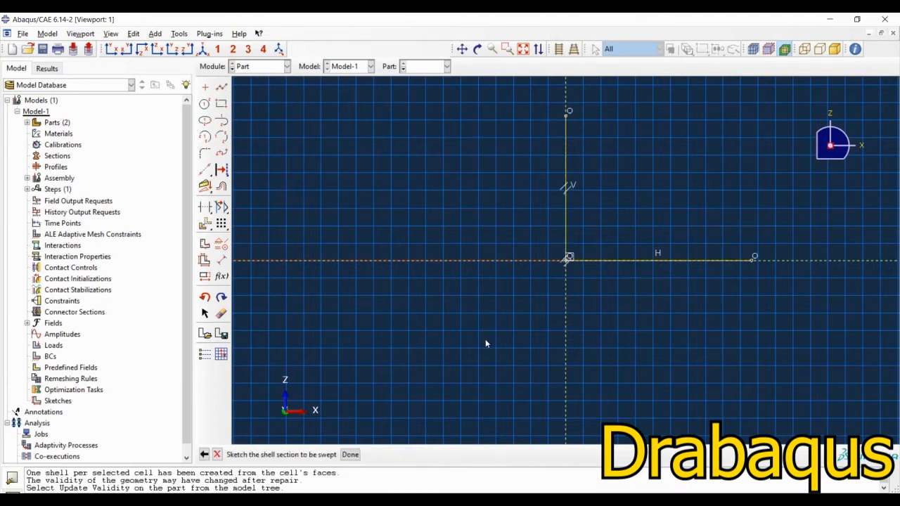
left_click(220, 88)
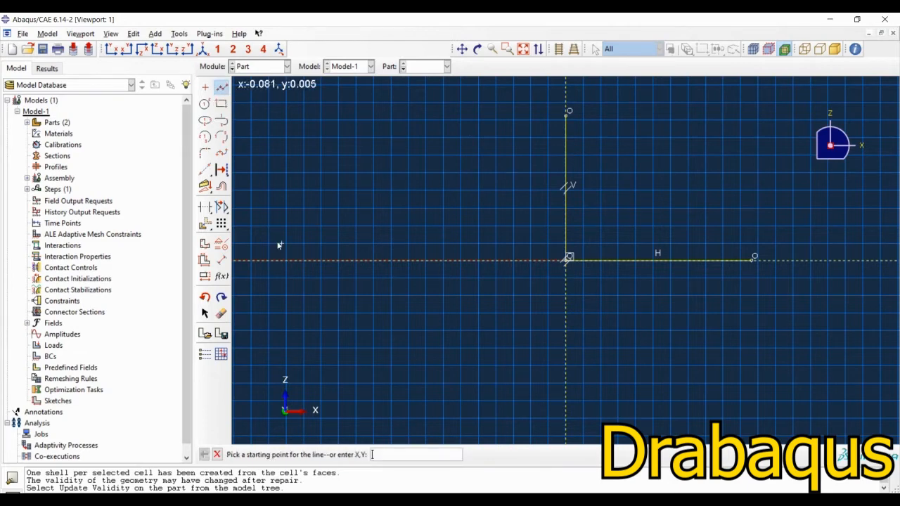
left_click(221, 261)
left_click(566, 152)
key("Escape")
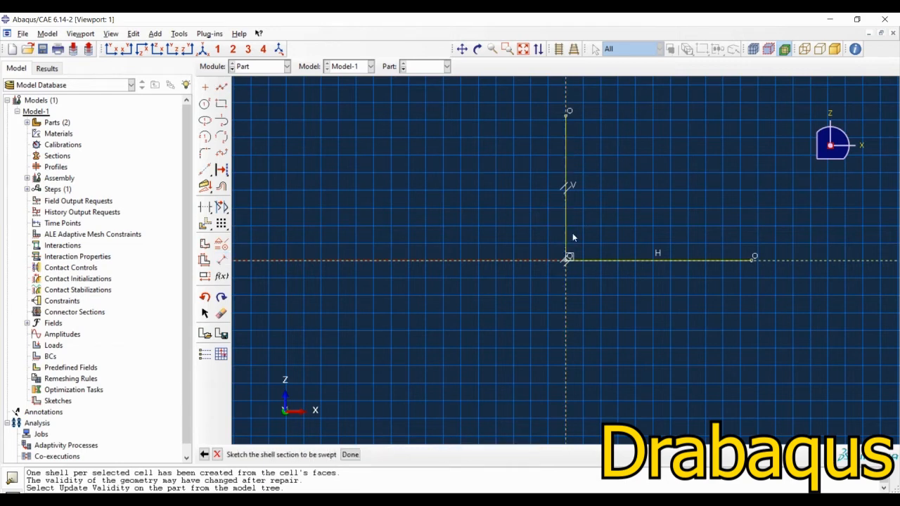
Step: Dimension the vertical line of the section between its two endpoints and set it to 0.095
left_click(222, 260)
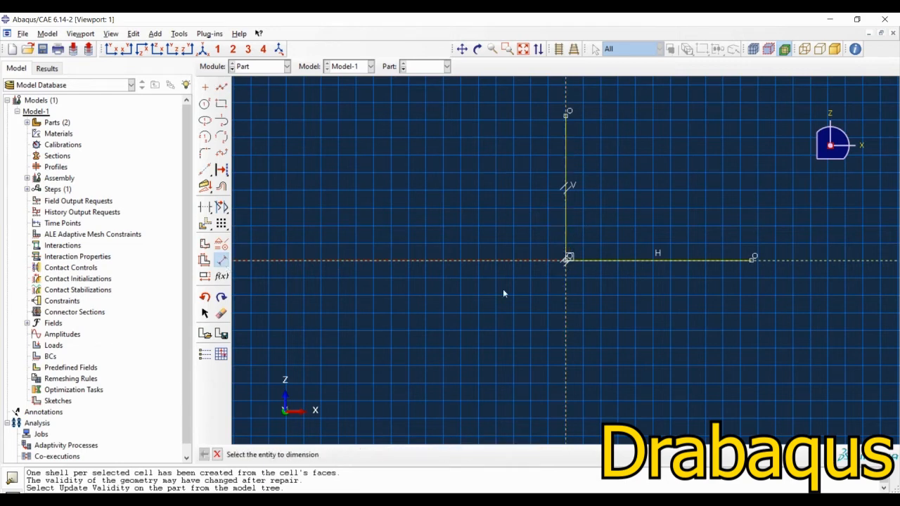
left_click(567, 266)
left_click(567, 114)
left_click(533, 187)
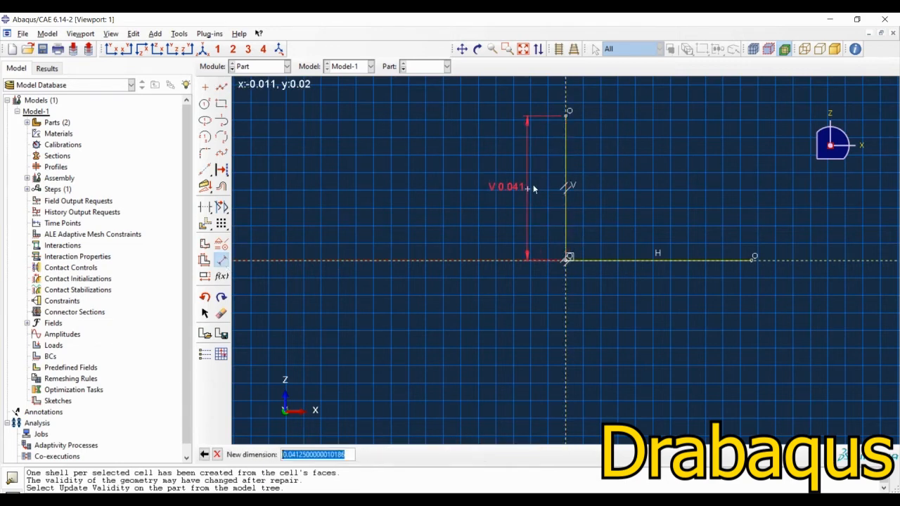
type("0.")
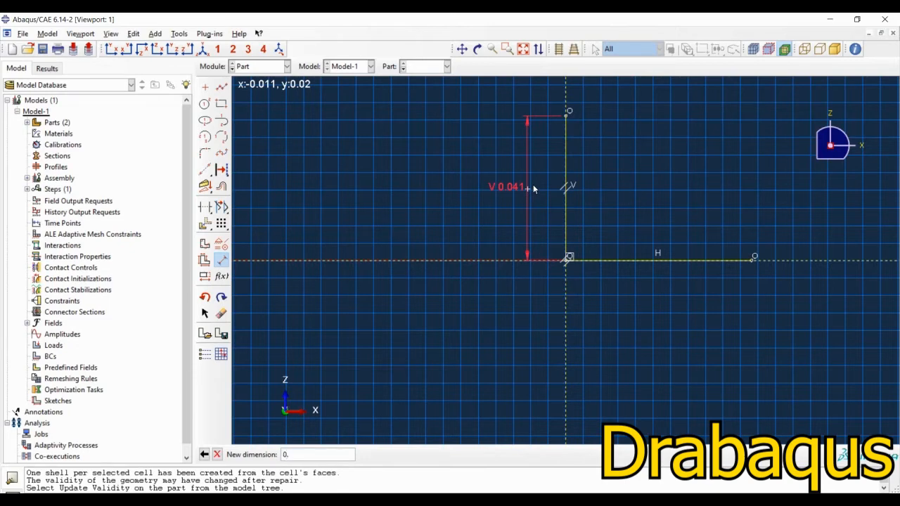
type("095")
key("Return")
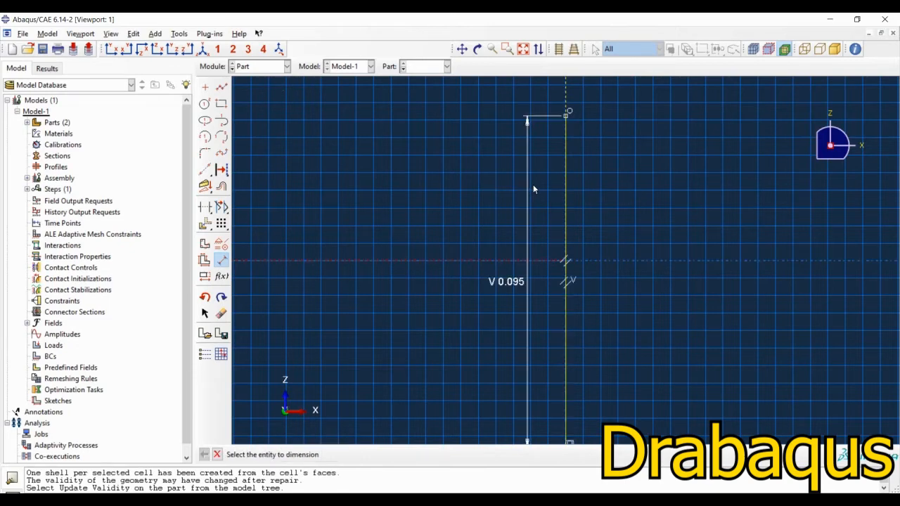
Step: Dimension the horizontal line of the section between its two endpoints and set it to 0.095
scroll(544, 213, "up", 2)
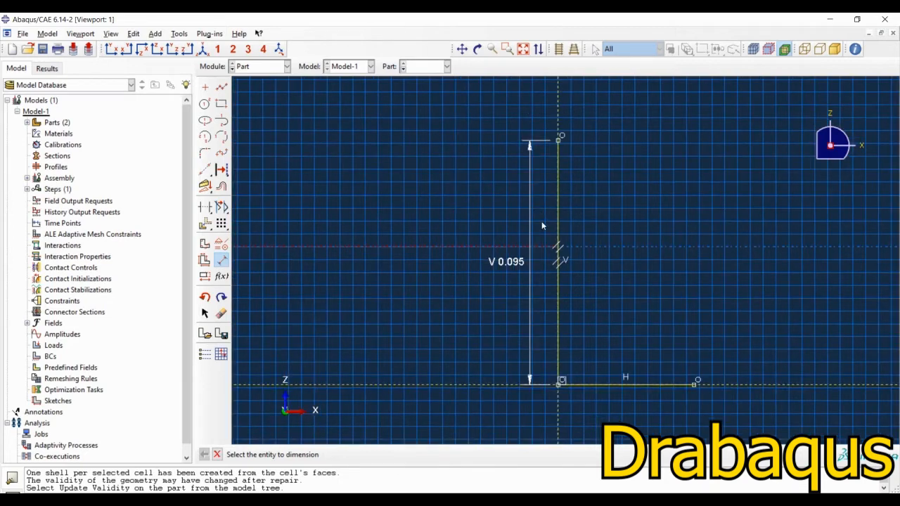
scroll(639, 401, "down", 1)
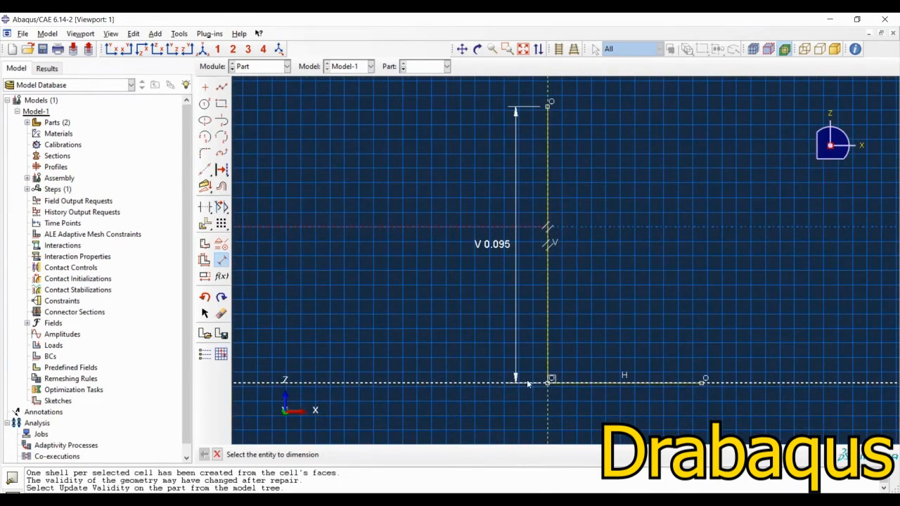
left_click(547, 383)
left_click(703, 381)
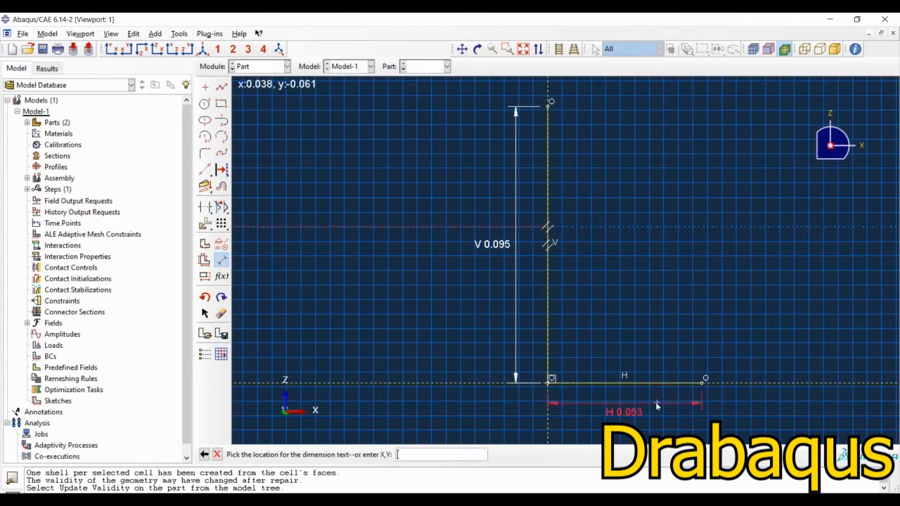
left_click(644, 403)
type("0.095")
key("Return")
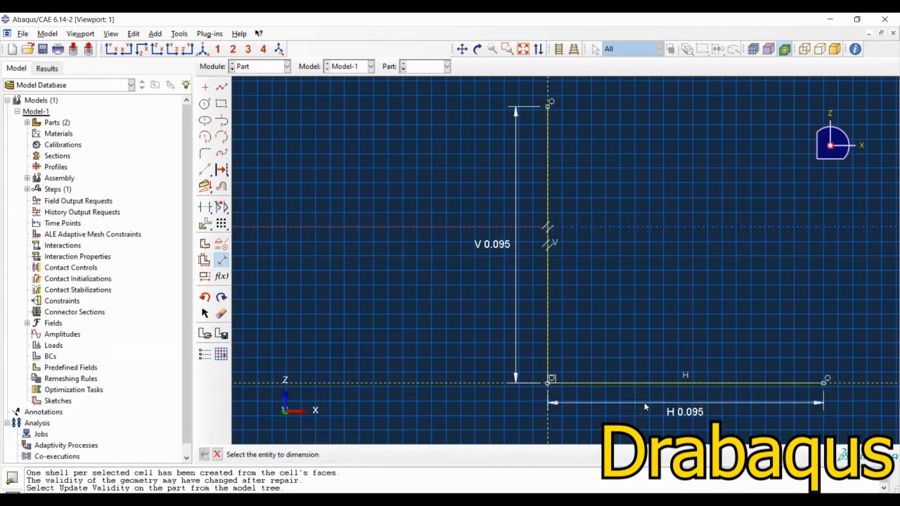
Step: Fillet the corner between the two section lines with a 0.005 radius and complete the swept holder shell
left_click(205, 153)
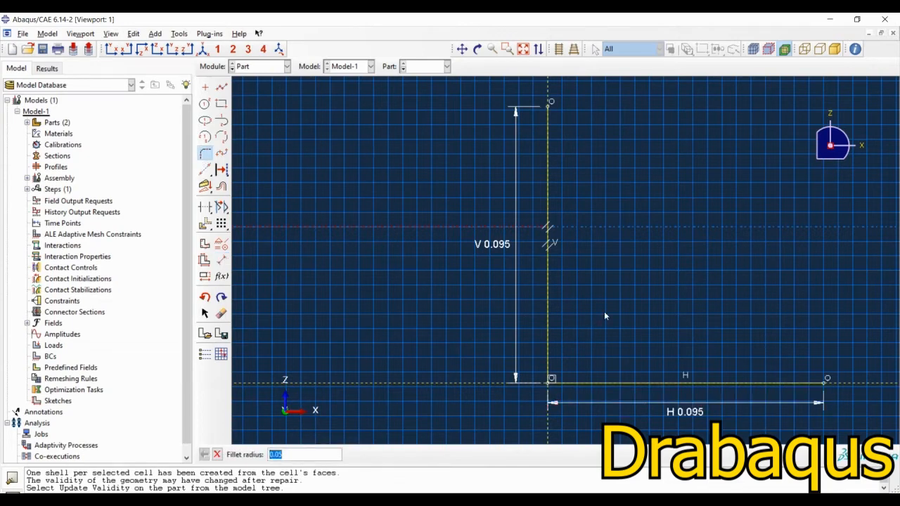
type("0.005")
key("Return")
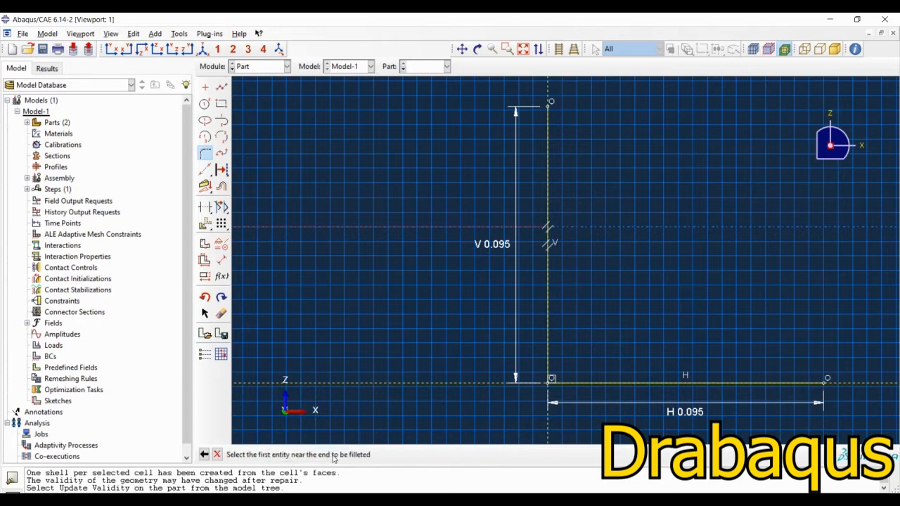
left_click(579, 384)
left_click(549, 361)
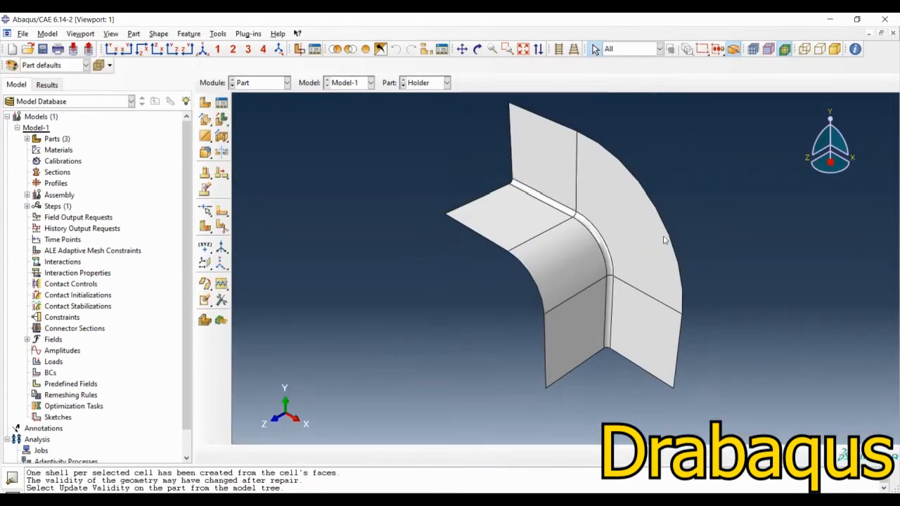
left_click_drag(478, 361, 633, 140, "ctrl+alt")
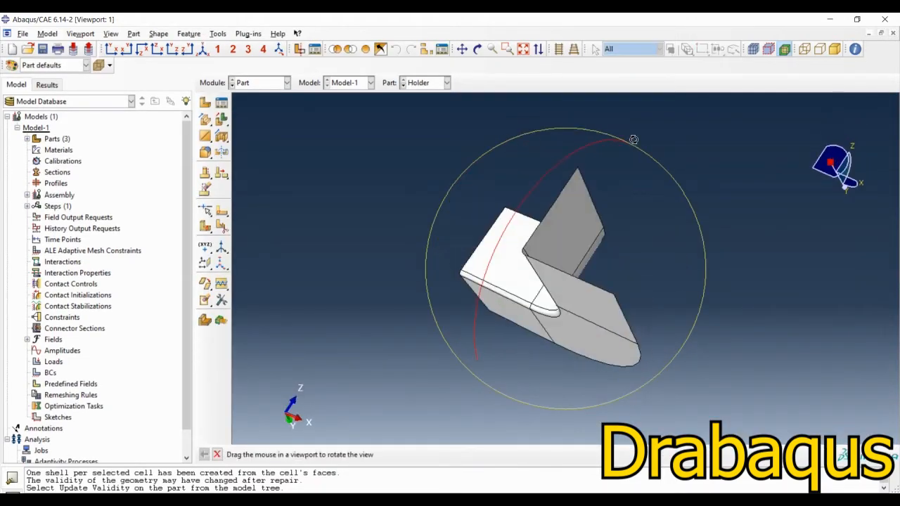
Step: Examine the holder shell, switch to the PowerPoint slide to read the blank's dimensions, and return to Abaqus/CAE
left_click_drag(495, 293, 535, 265, "ctrl+alt")
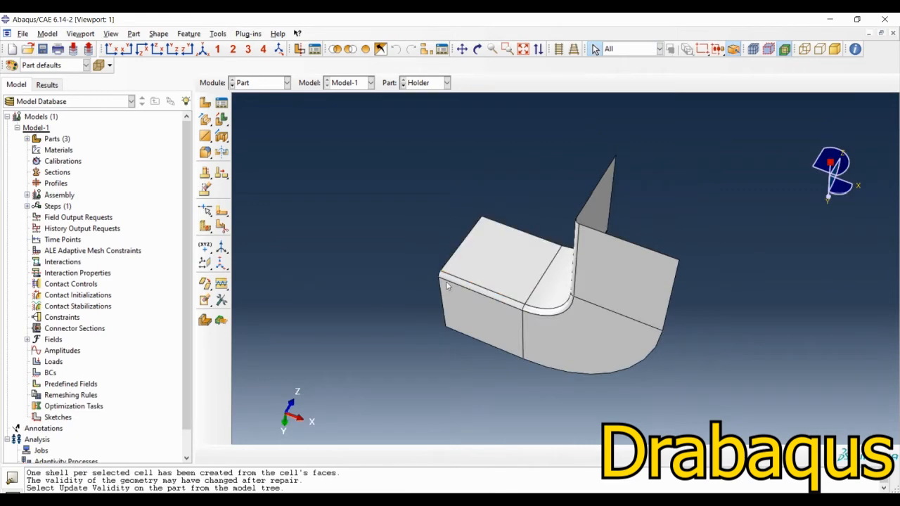
key("alt+Tab")
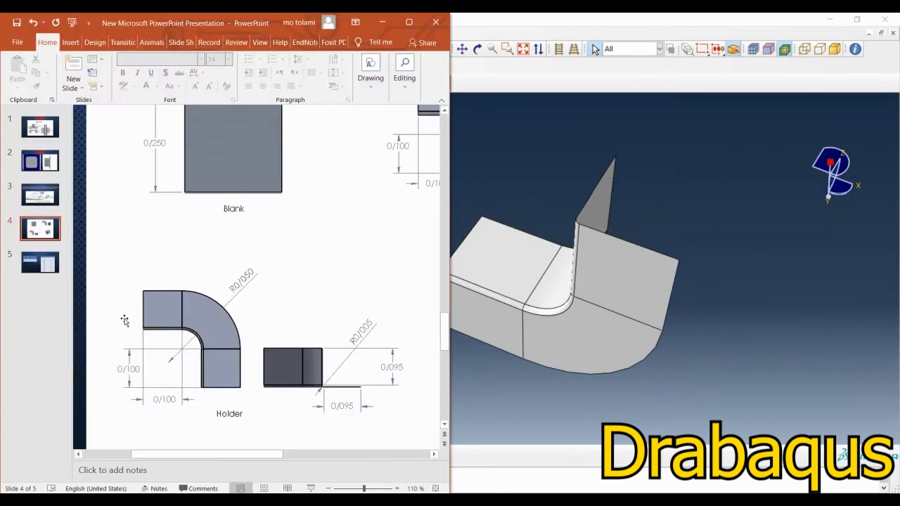
scroll(140, 295, "up", 2)
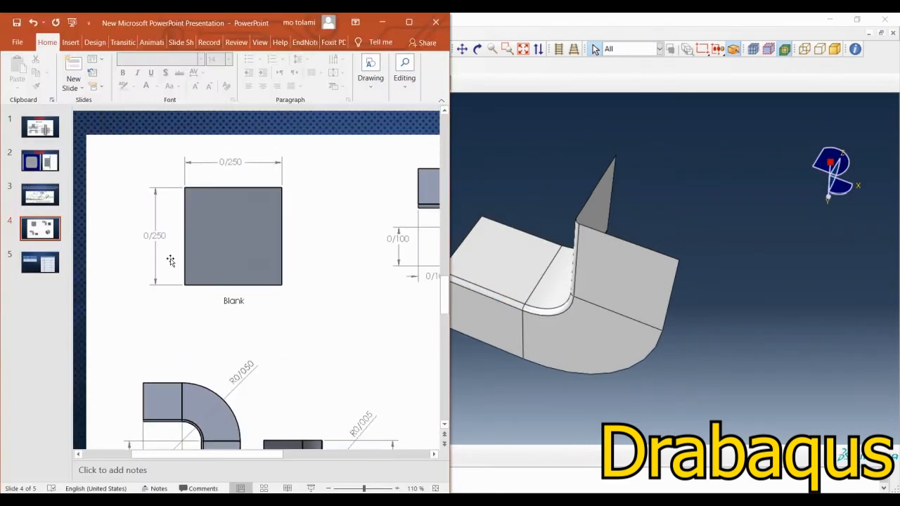
left_click(380, 24)
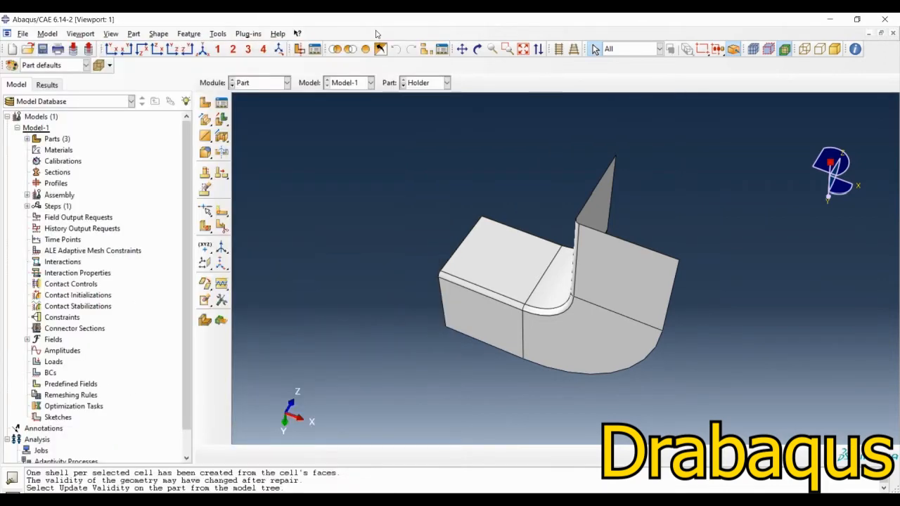
Step: Create a 3D deformable planar shell part named Blank with an approximate size of 0.5
left_click(205, 103)
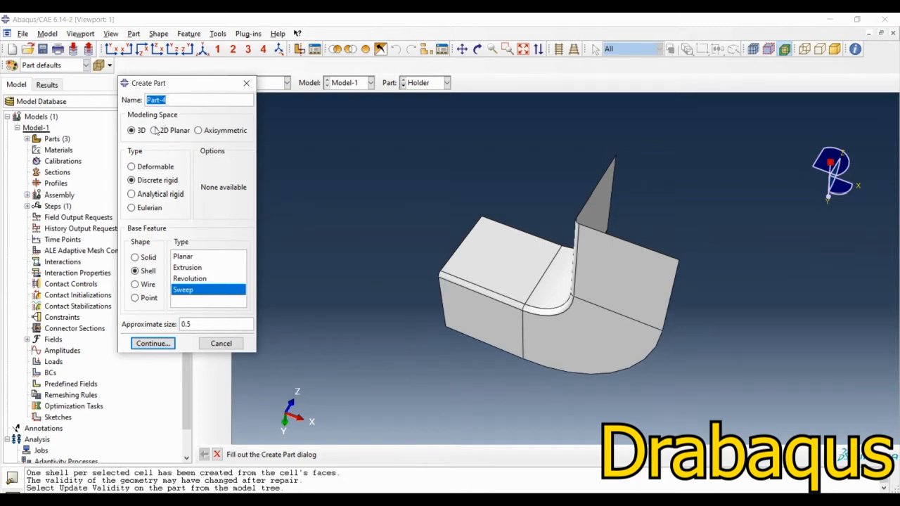
type("Blank")
left_click(131, 166)
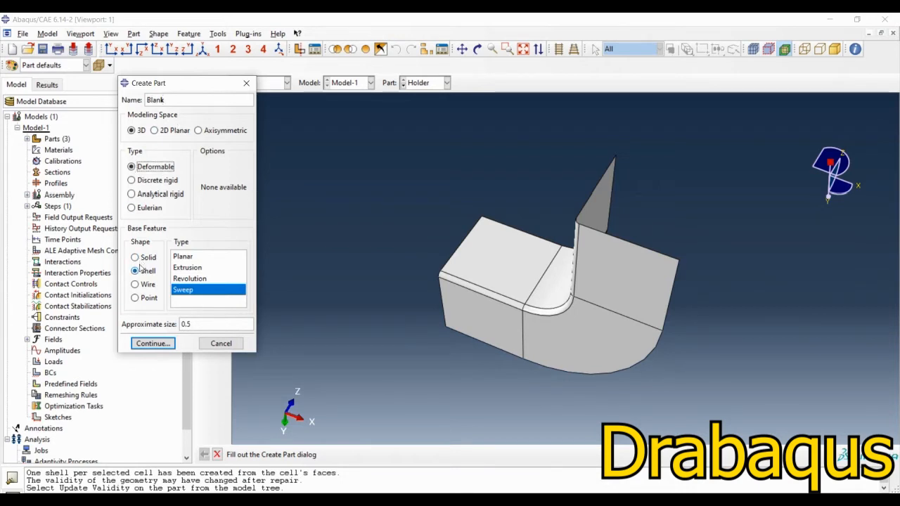
left_click(140, 273)
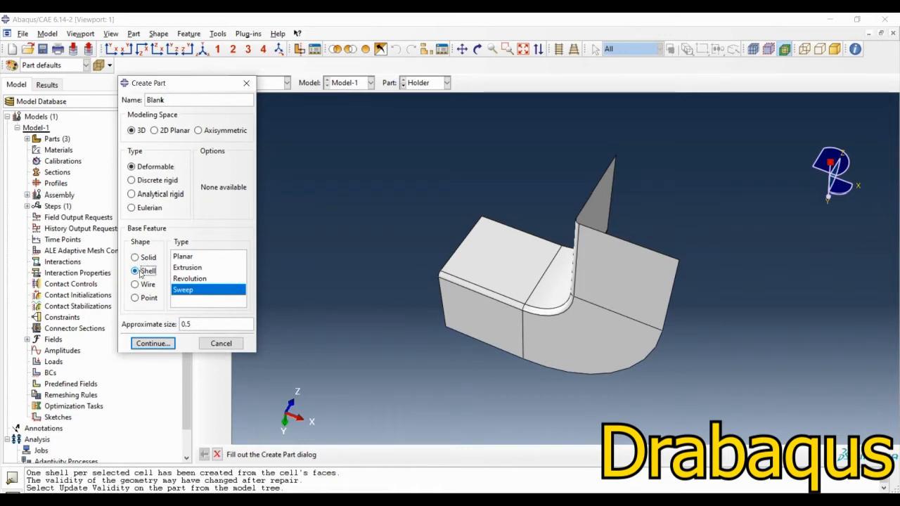
left_click(179, 257)
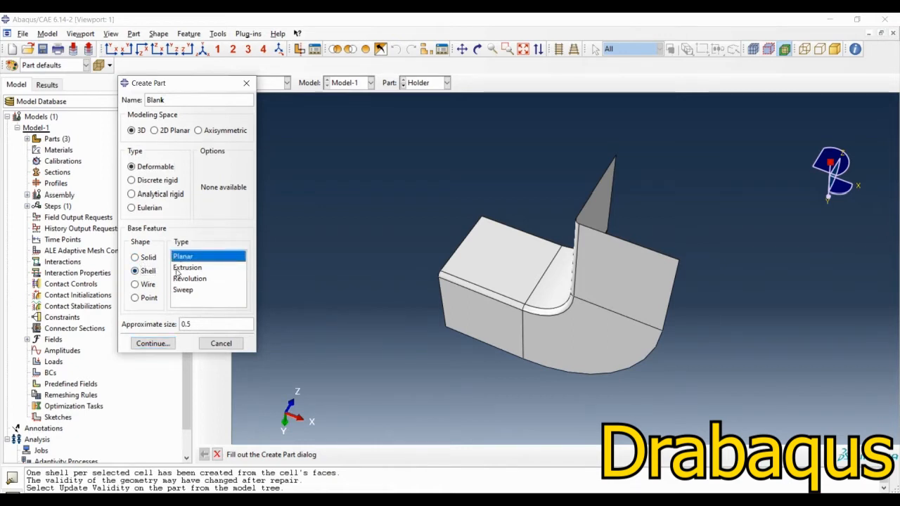
left_click(150, 344)
Step: Sketch a rectangle about 0.15 wide enclosing the sketch origin for the blank
left_click(222, 104)
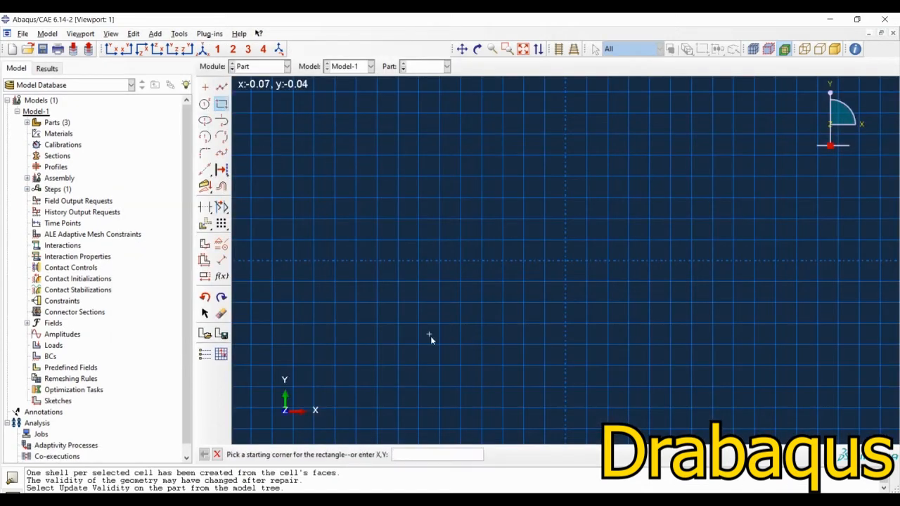
left_click(430, 338)
left_click(749, 135)
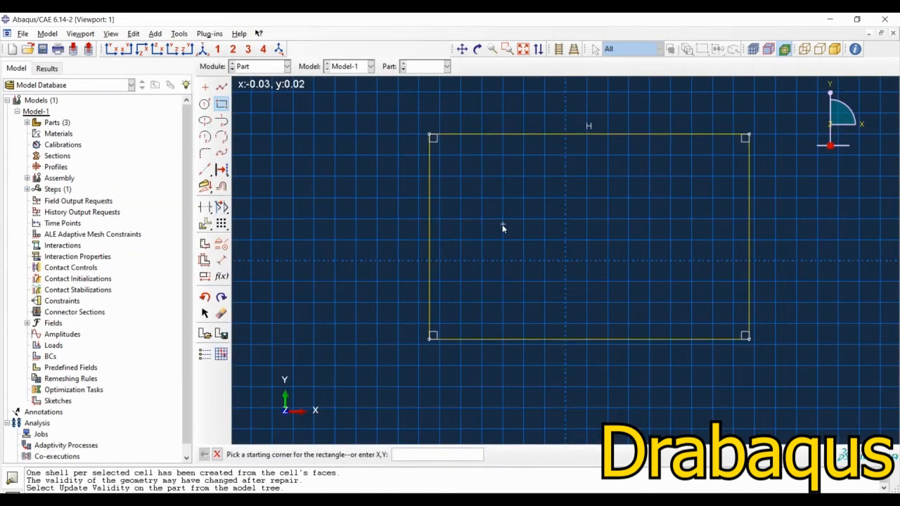
key("Escape")
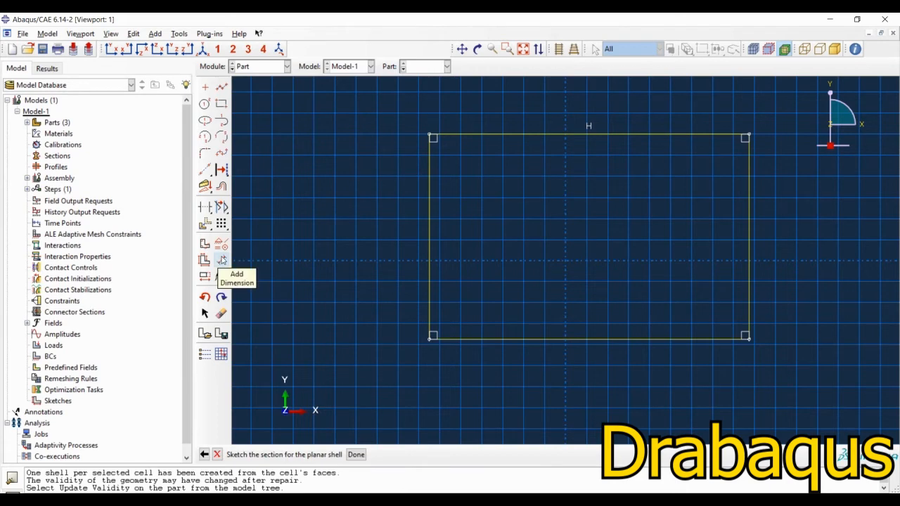
Step: Apply an equal length constraint to the rectangle's lower horizontal edge and its vertical edge on the negative X side
left_click(221, 244)
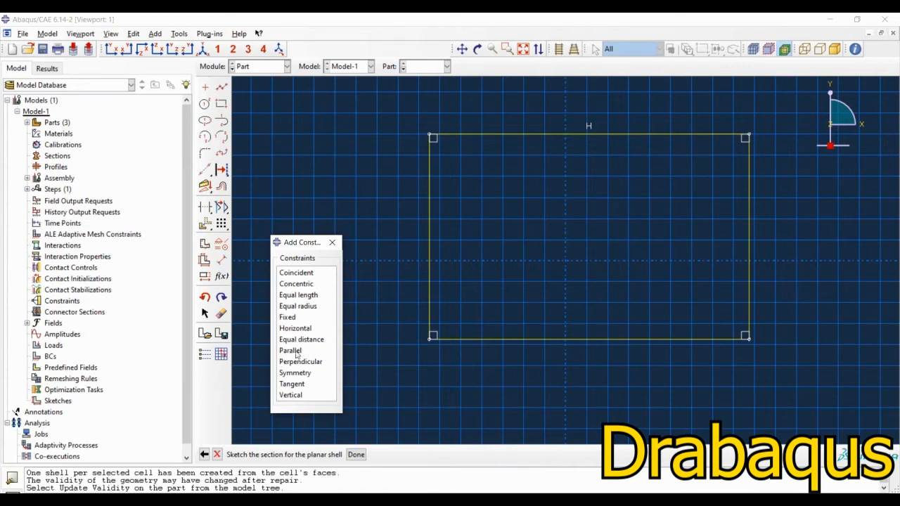
left_click(298, 296)
left_click(519, 340)
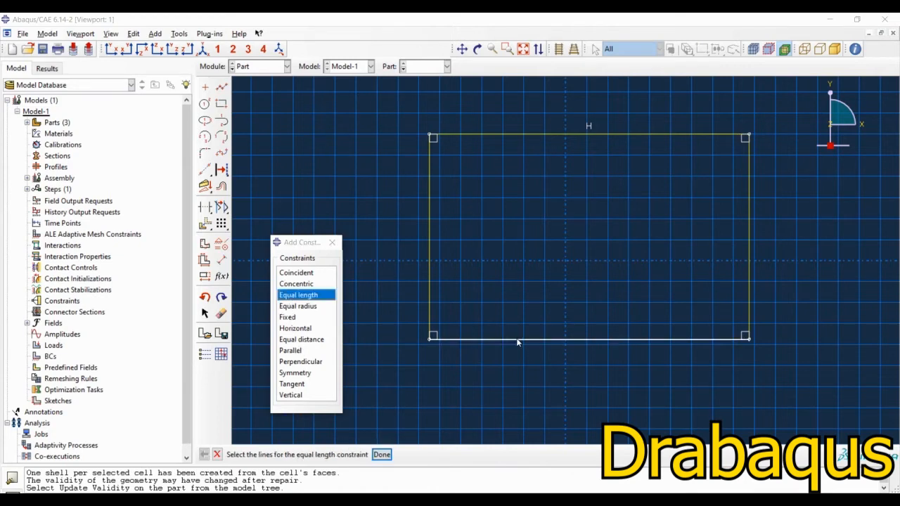
left_click(432, 249)
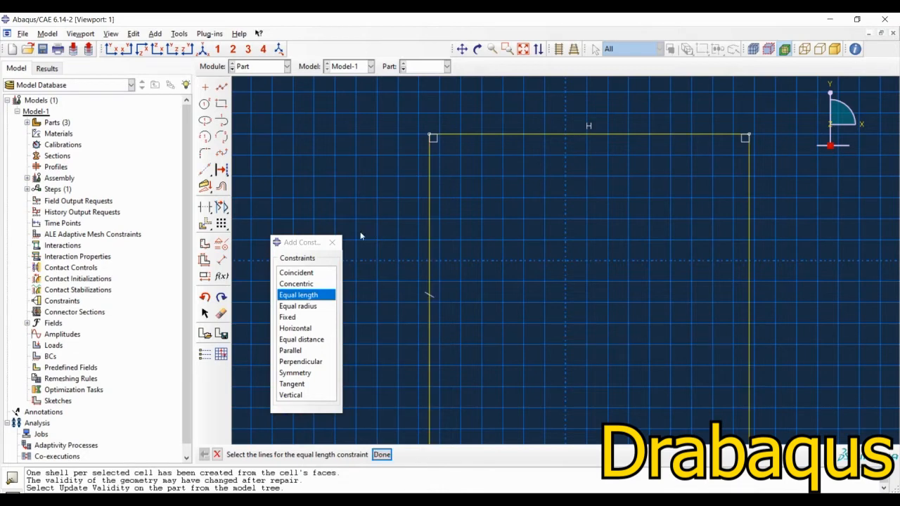
left_click(332, 242)
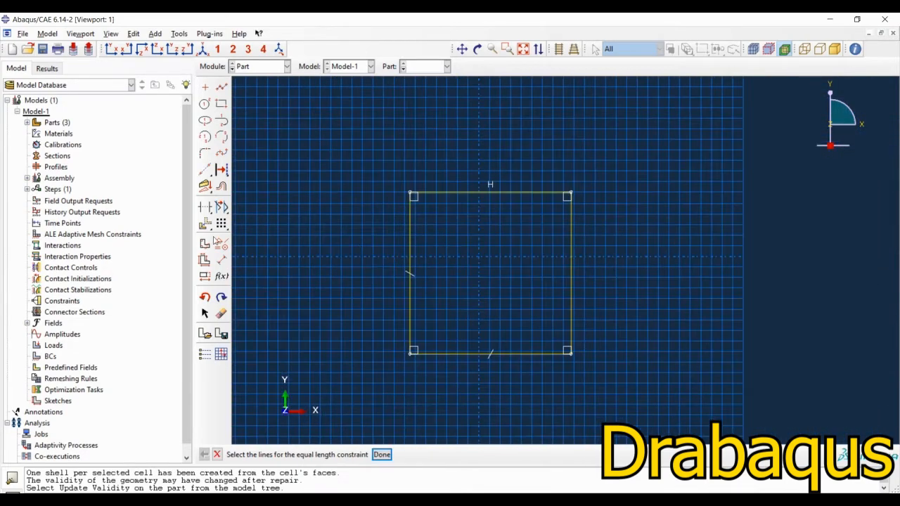
Step: Dimension the square's vertical edge on the negative X side as 0.25 and complete the planar blank shell
left_click(222, 260)
left_click(408, 260)
left_click(361, 261)
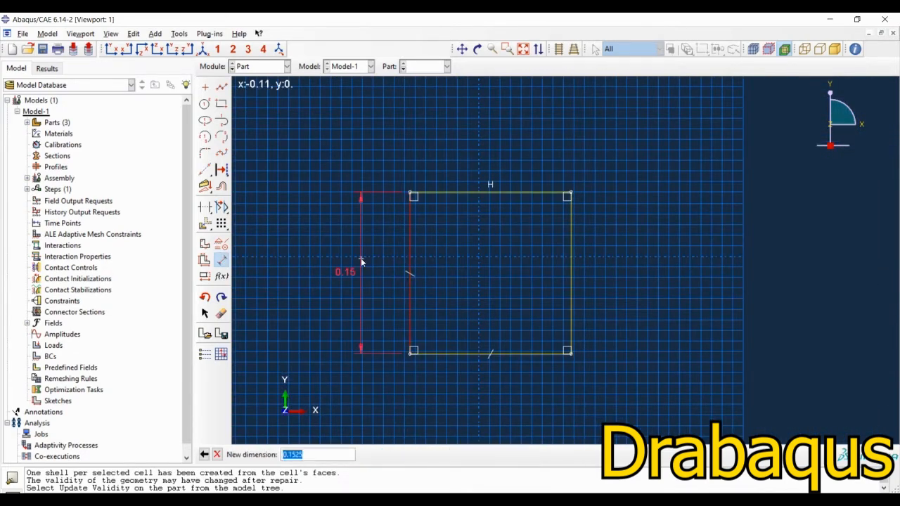
type("0.25")
key("Return")
left_click(523, 48)
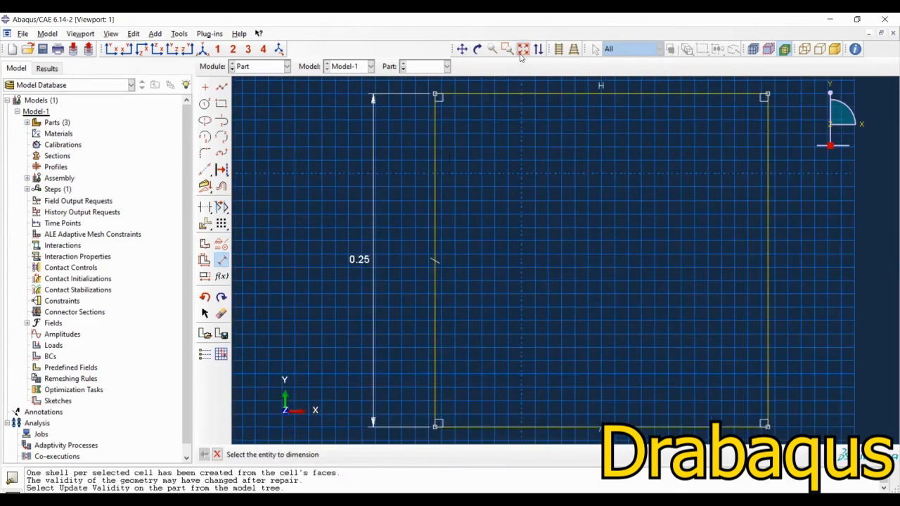
key("Escape")
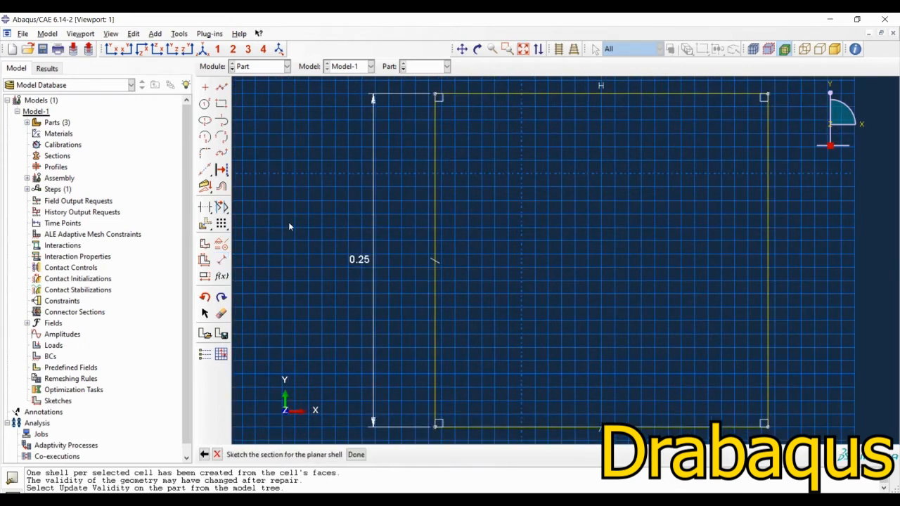
middle_click(308, 260)
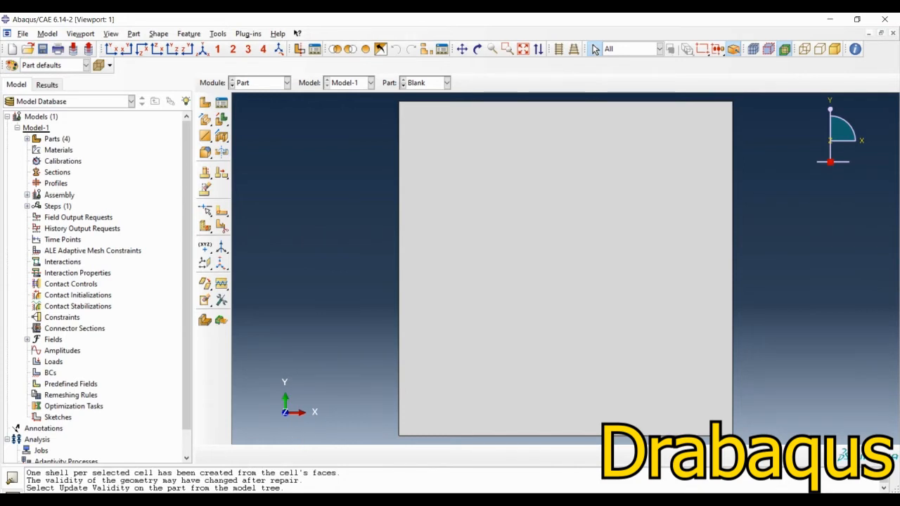
Step: Switch to PowerPoint, read the elastic and plastic material tables on slide 5, and return to Abaqus/CAE
mouse_move(478, 500)
left_click(477, 457)
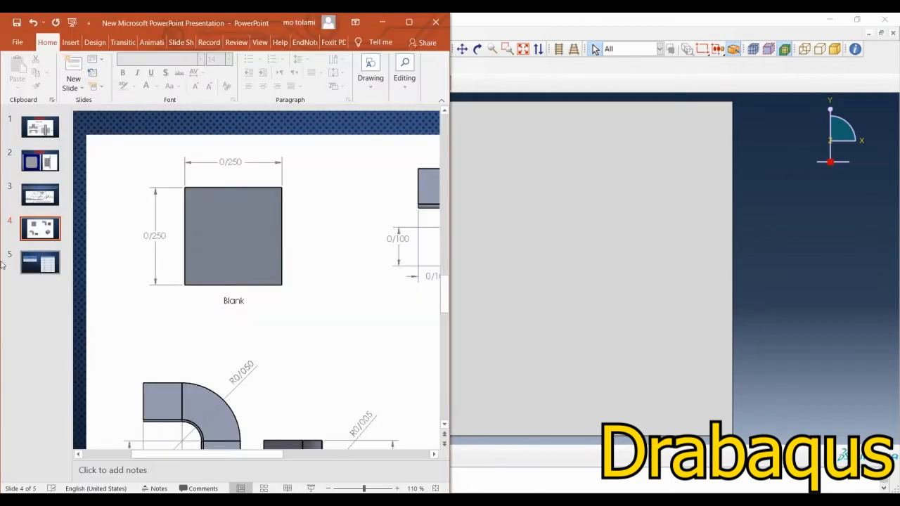
left_click(49, 264)
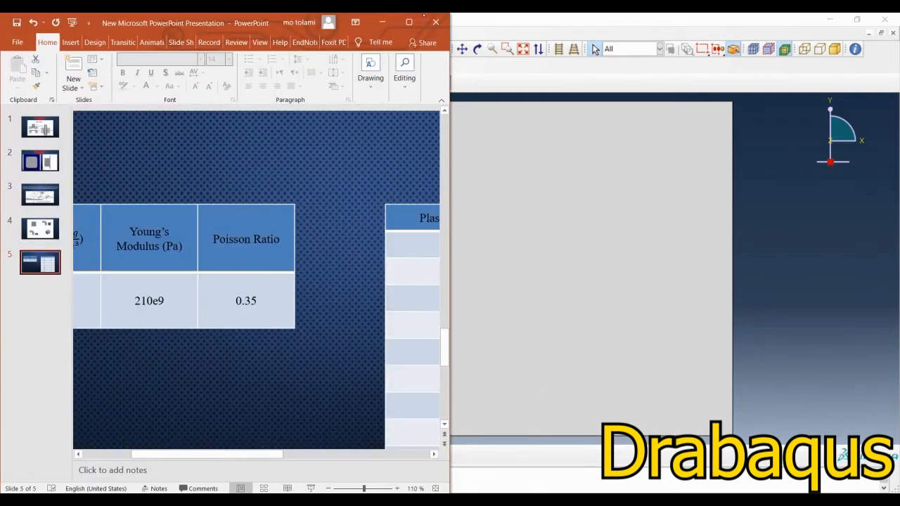
left_click(409, 22)
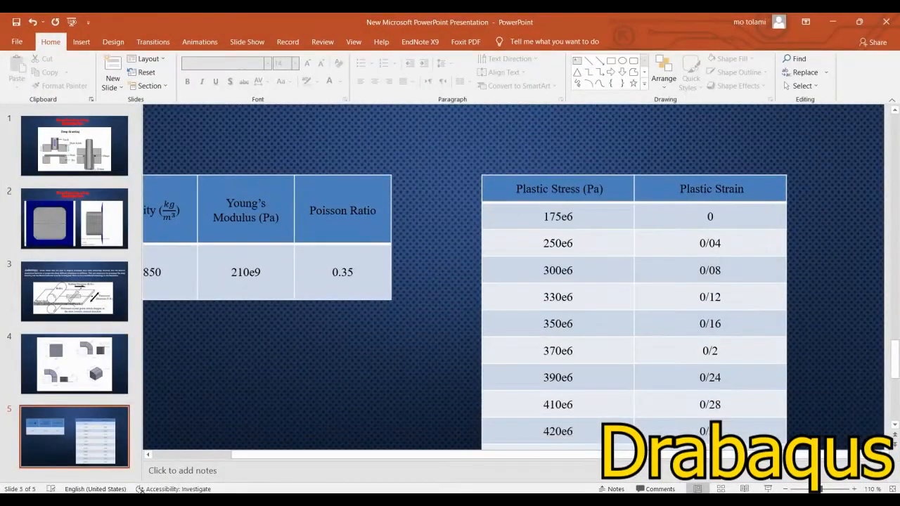
scroll(522, 325, "down", 1, "ctrl")
scroll(521, 325, "down", 2)
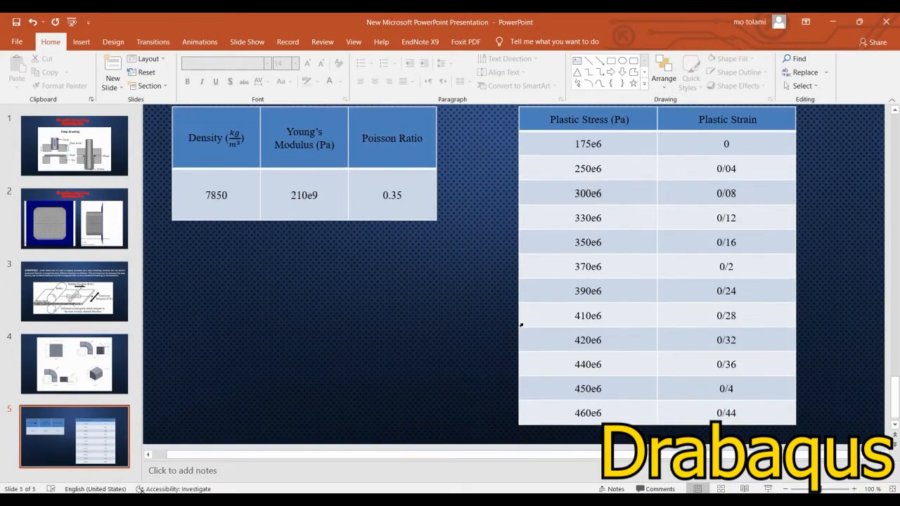
scroll(521, 324, "up", 1)
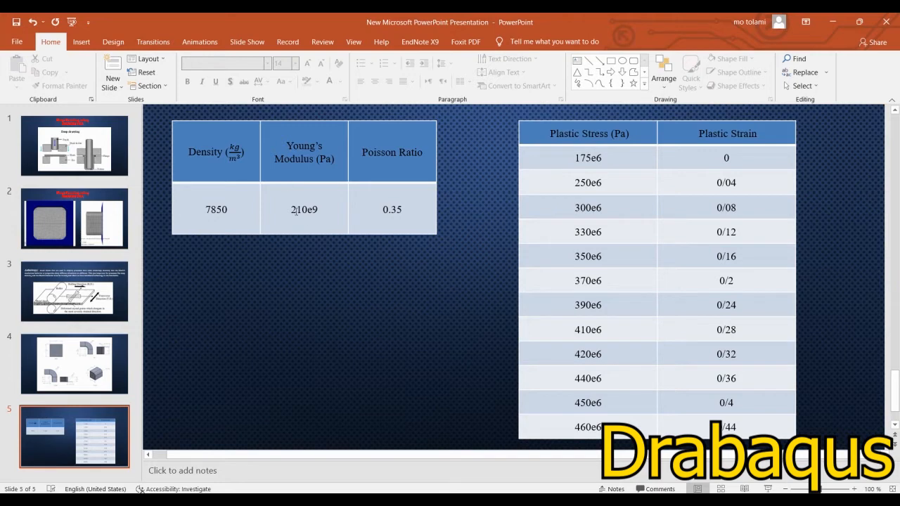
left_click(830, 23)
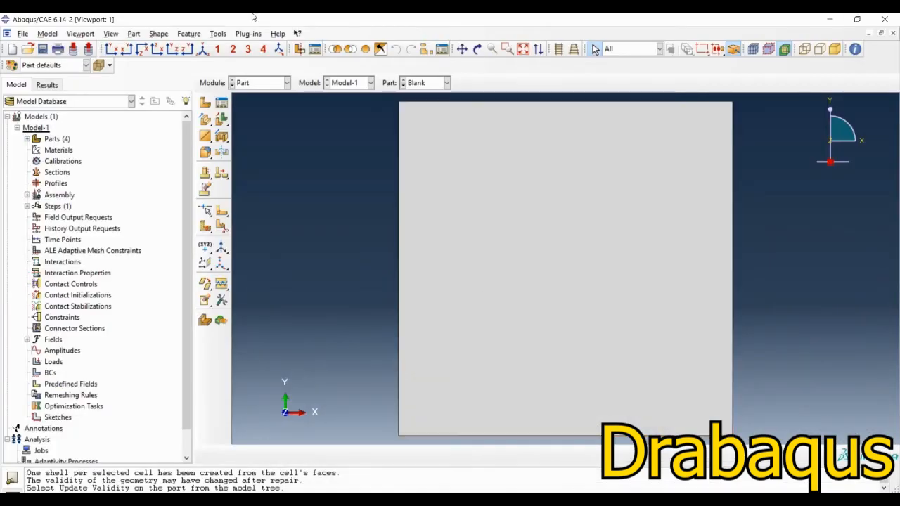
Step: Switch to the Property module and start a new material with the default name
left_click(243, 84)
left_click(242, 110)
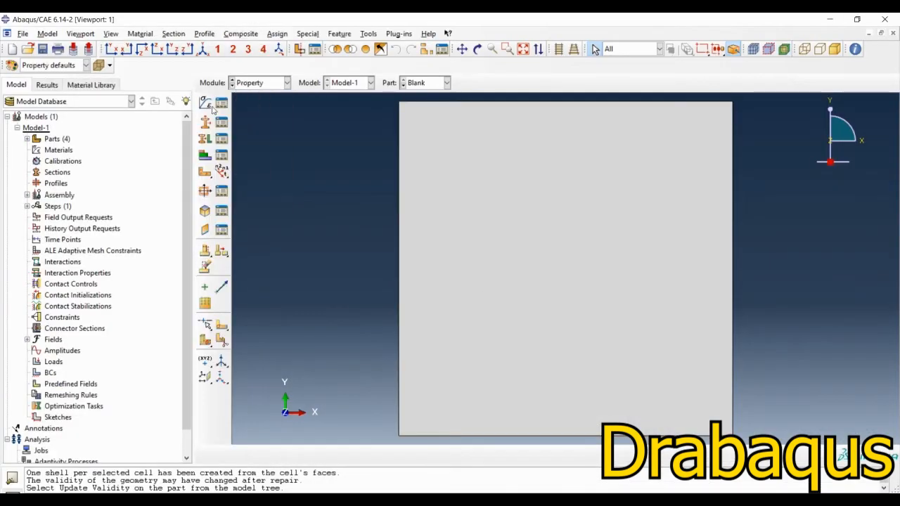
left_click(205, 102)
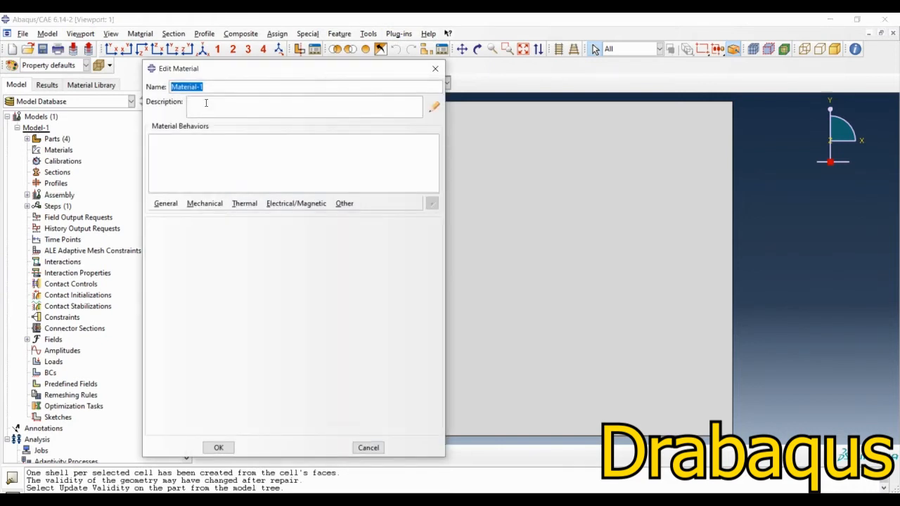
left_click(169, 205)
left_click(212, 100)
Step: Open the material's description for editing and enter the unit notes "mass: kg" and "Length: m" on separate lines
left_click(432, 108)
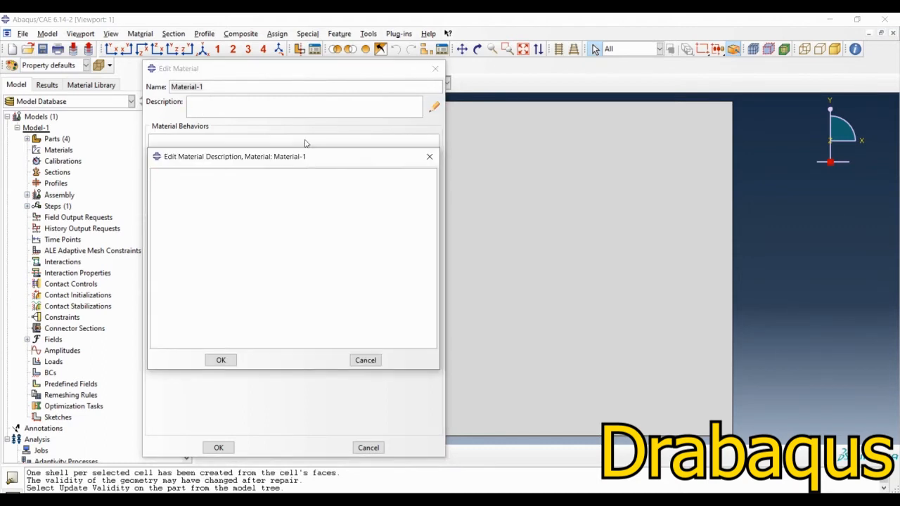
type("mass: kg")
key("Return")
type("Length: m")
key("Return")
Step: Add the unit notes "Density: kg/m^3" and "stress: N/m^2 = Pa" to the material description and accept it
type("Density")
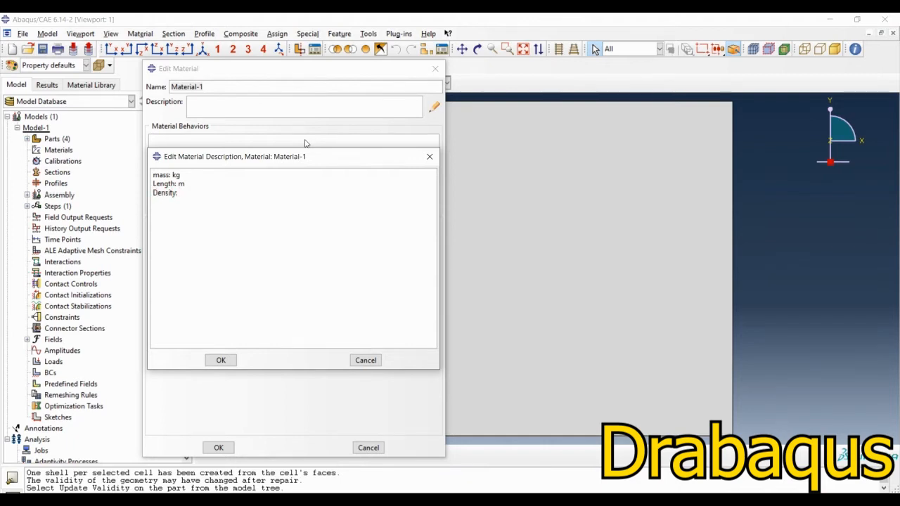
type(": kg/m^3")
key("Return")
type("stress: N/m^2 = Pa")
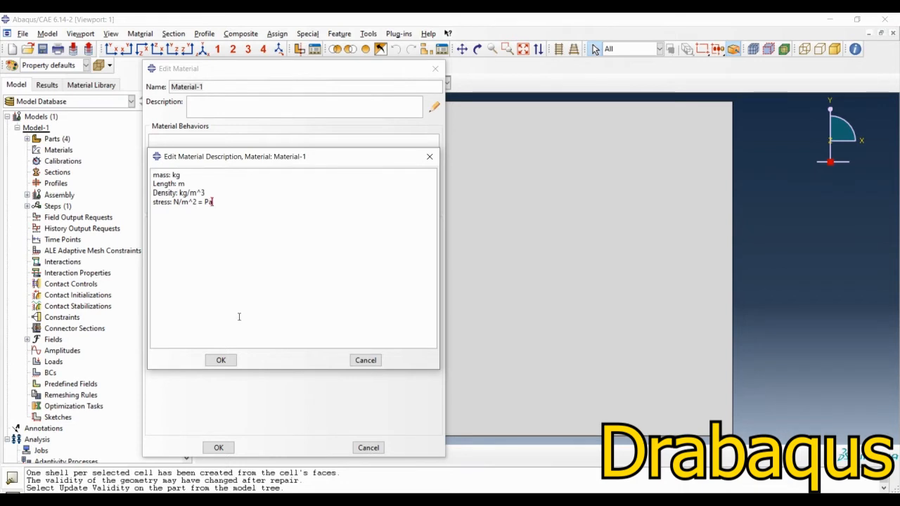
left_click(221, 360)
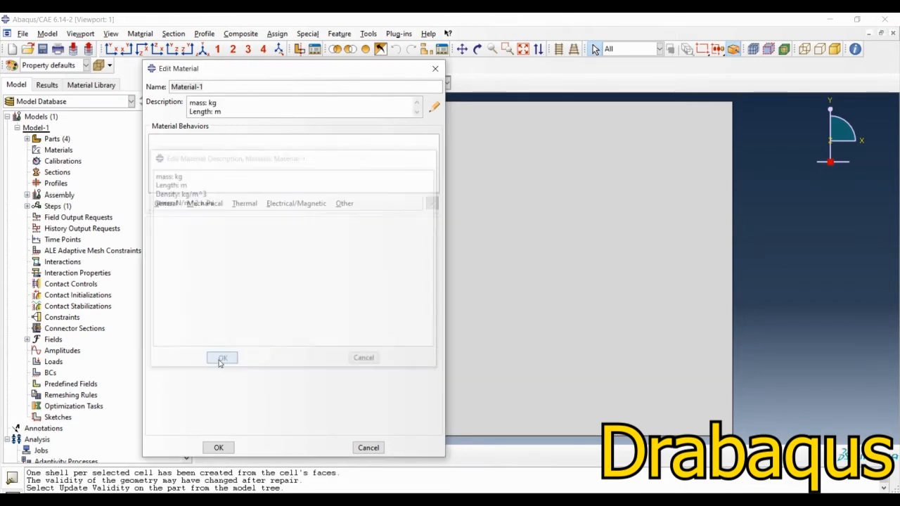
scroll(237, 104, "down", 1)
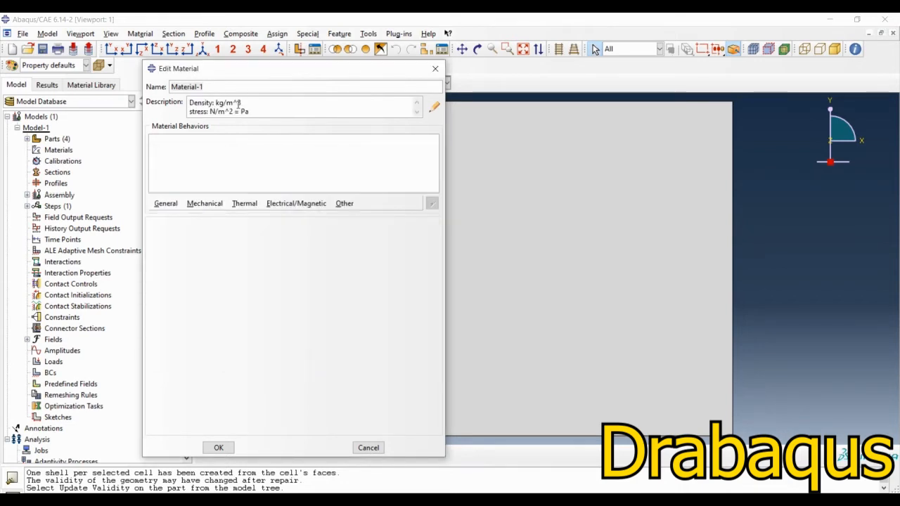
Step: Add a uniform density of 7850 to the material
left_click(166, 203)
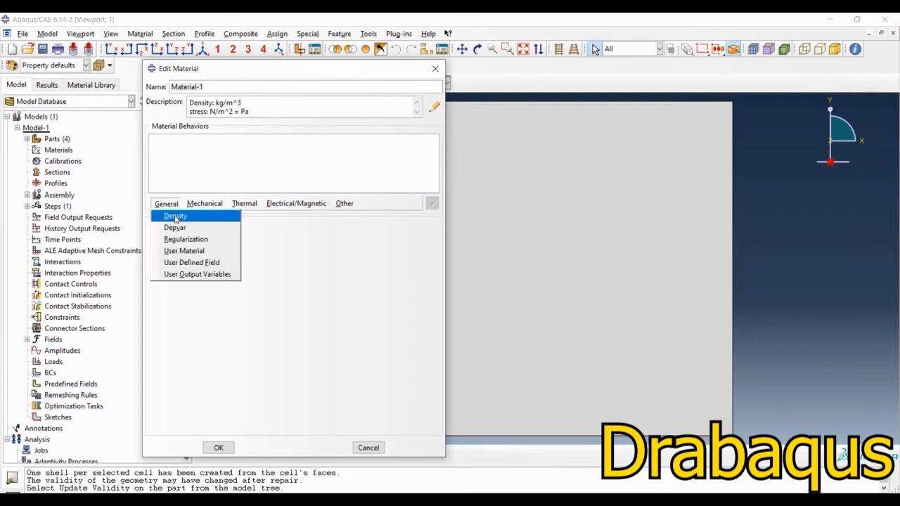
left_click(176, 216)
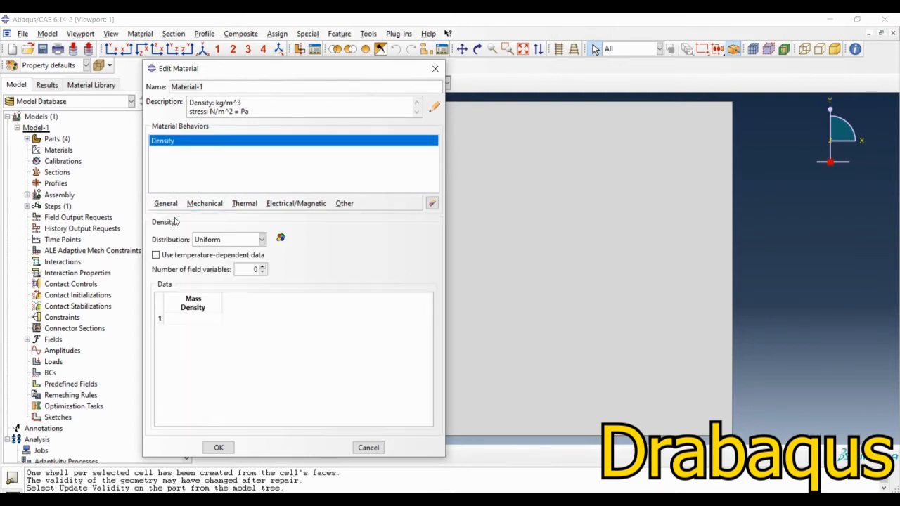
left_click(200, 317)
type("7850")
key("Return")
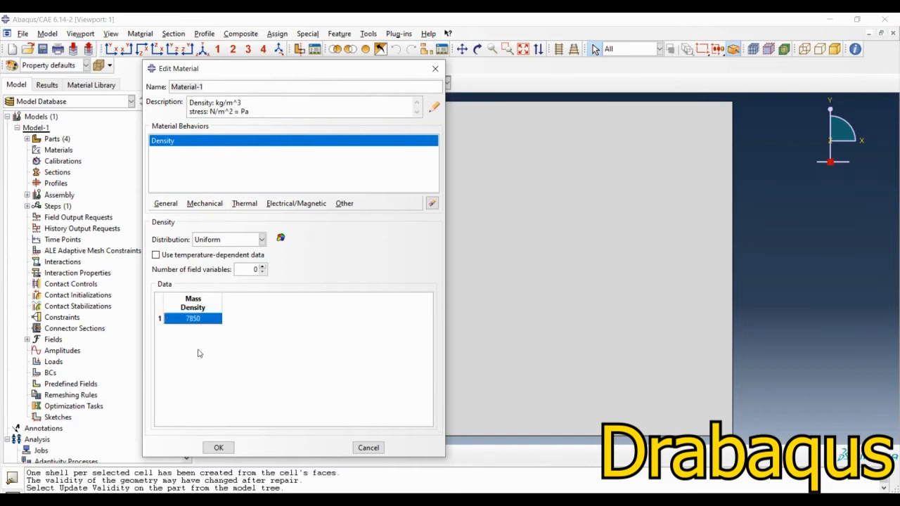
Step: Add isotropic elasticity to the material with a Young's modulus of 210e9 and a Poisson's ratio of 0.35
left_click(204, 204)
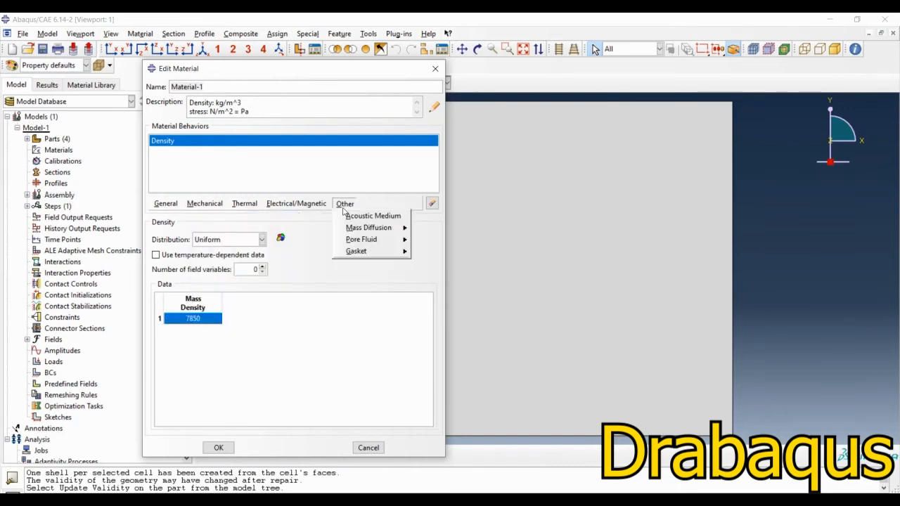
mouse_move(211, 216)
left_click(352, 215)
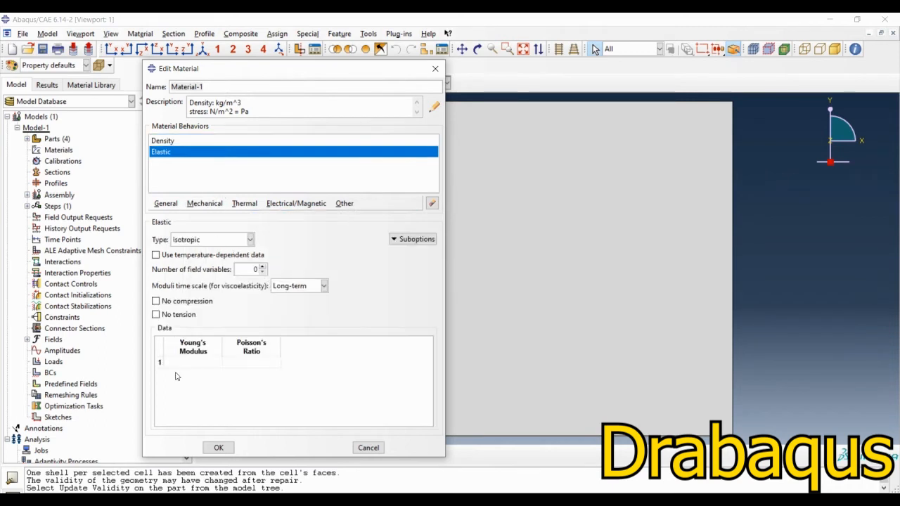
left_click(186, 363)
type("2")
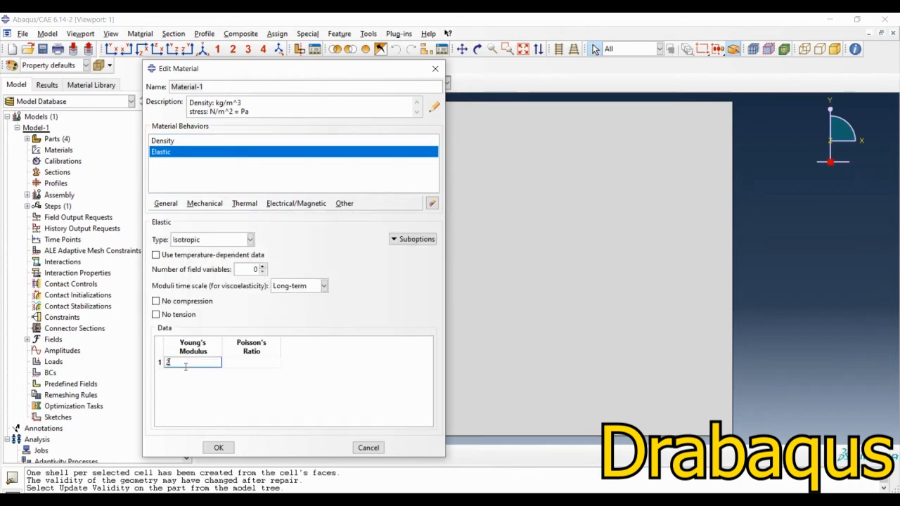
type("10e9")
key("Tab")
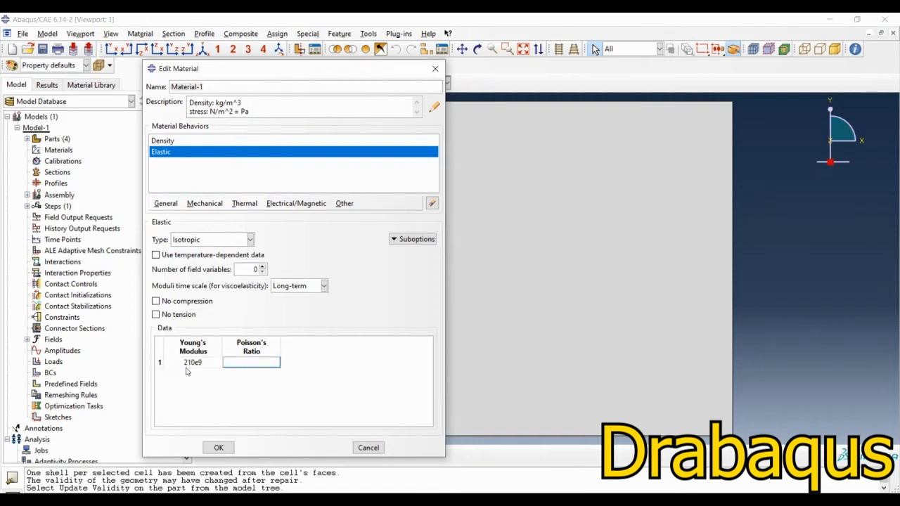
type("0.3")
key("Return")
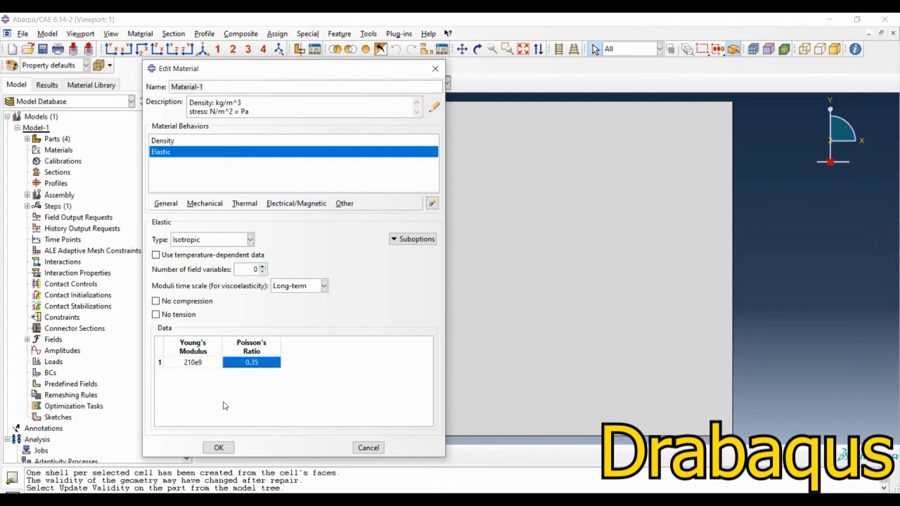
Step: Add isotropic-hardening plasticity and fill its twelve-row table, from yield stress 175e6 at plastic strain 0 to 460e6 at 0.44
left_click(196, 204)
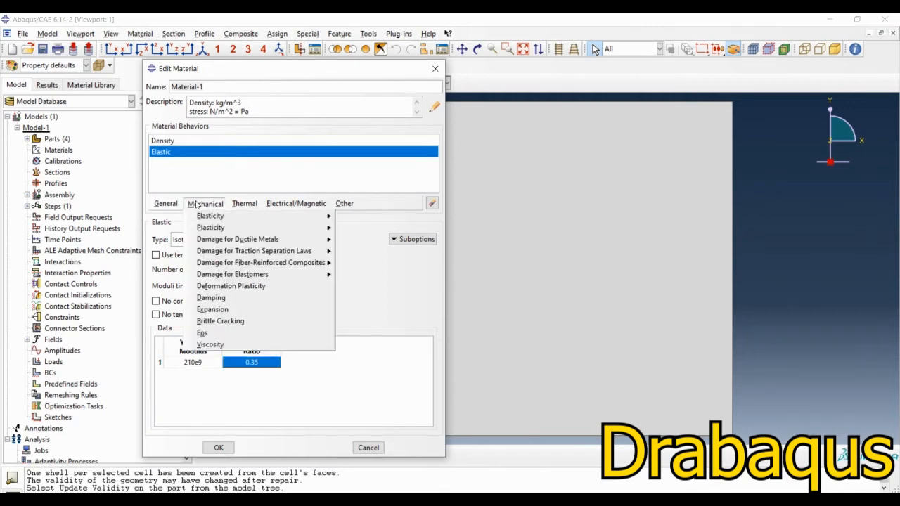
mouse_move(239, 228)
left_click(354, 230)
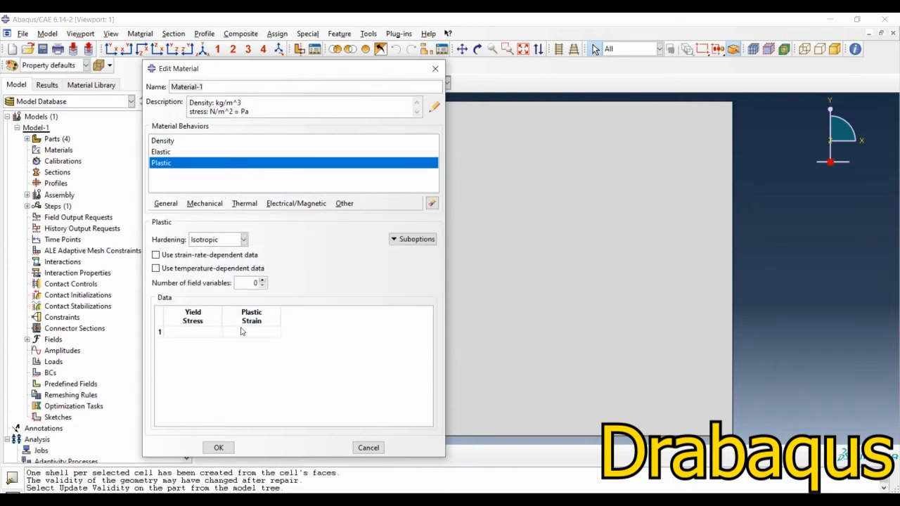
left_click(213, 335)
type("6")
key("Tab")
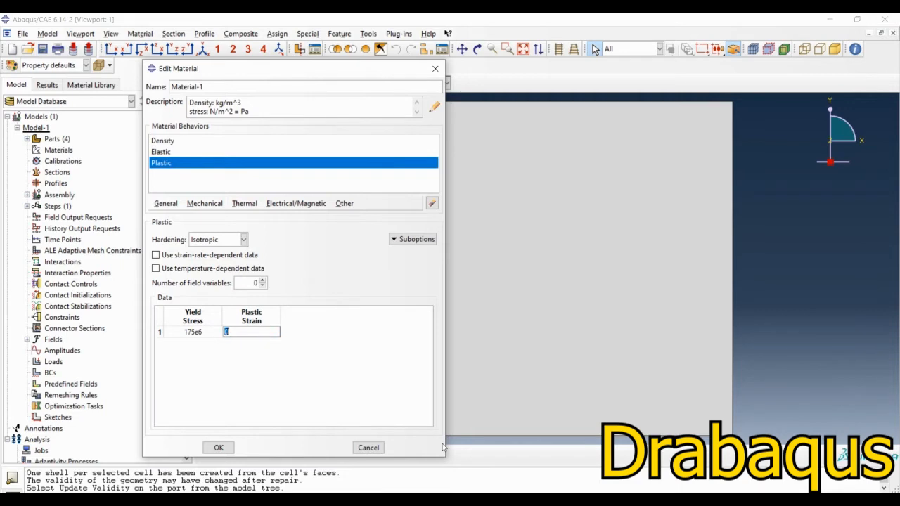
key("Tab")
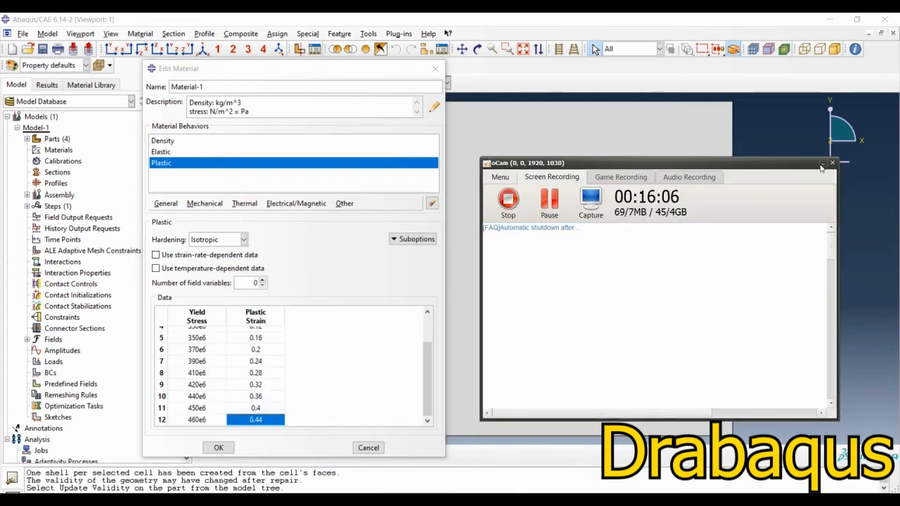
left_click(822, 164)
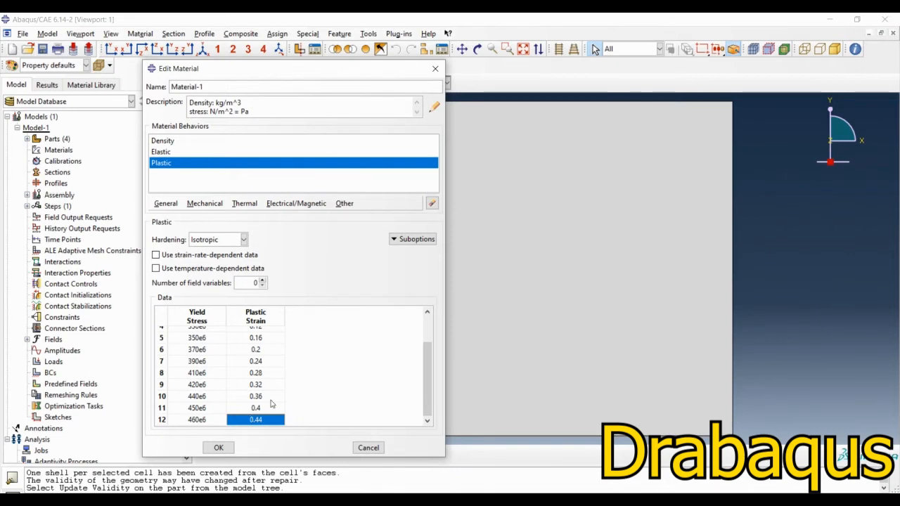
Step: Add the Potential suboption to the plasticity with R11 = 1.5 and R22, R33, R12, R13 and R23 = 1, and accept the material
left_click(411, 241)
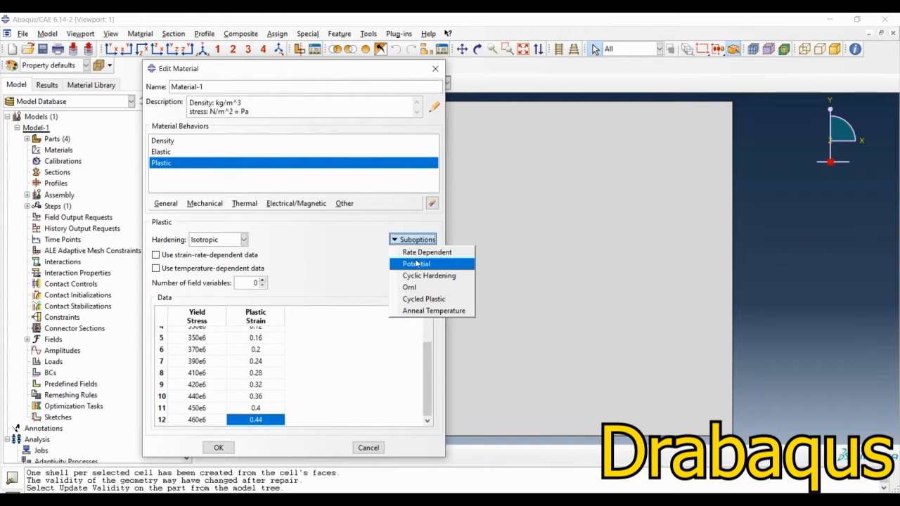
left_click(416, 264)
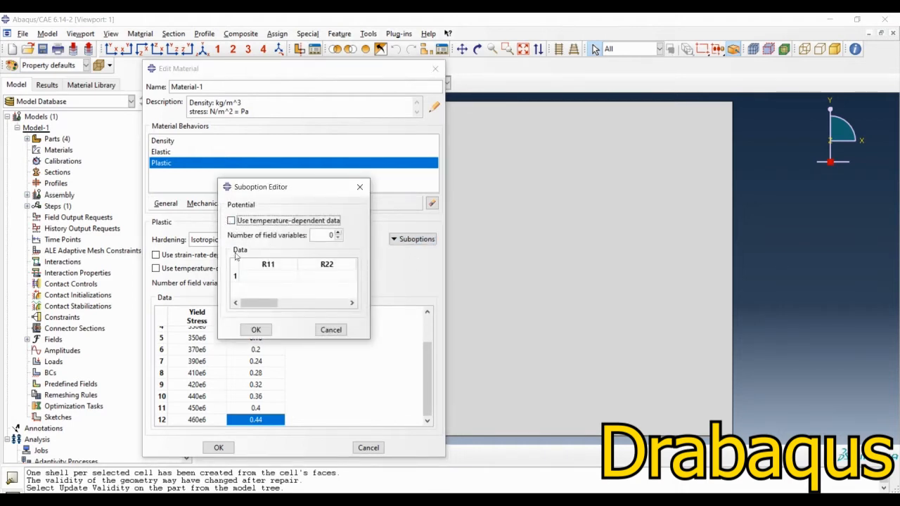
left_click(253, 280)
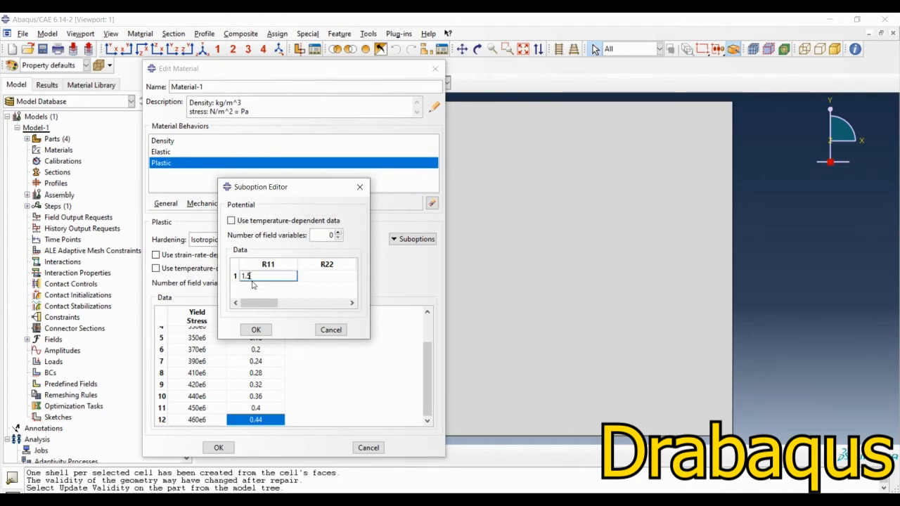
key("Tab")
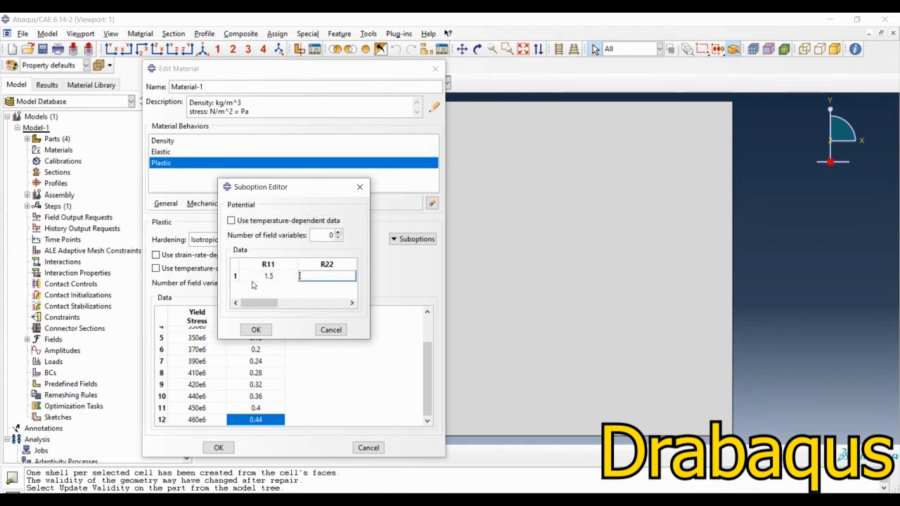
type("1")
key("Tab")
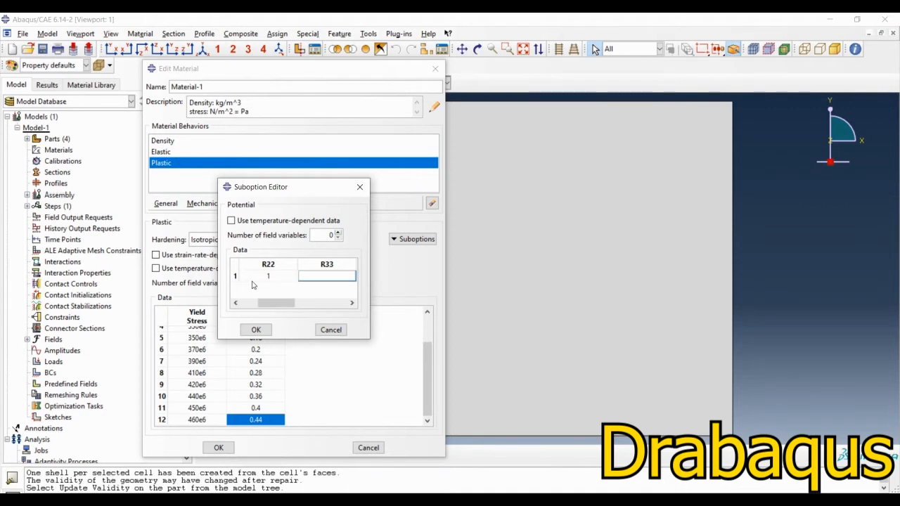
key("Tab")
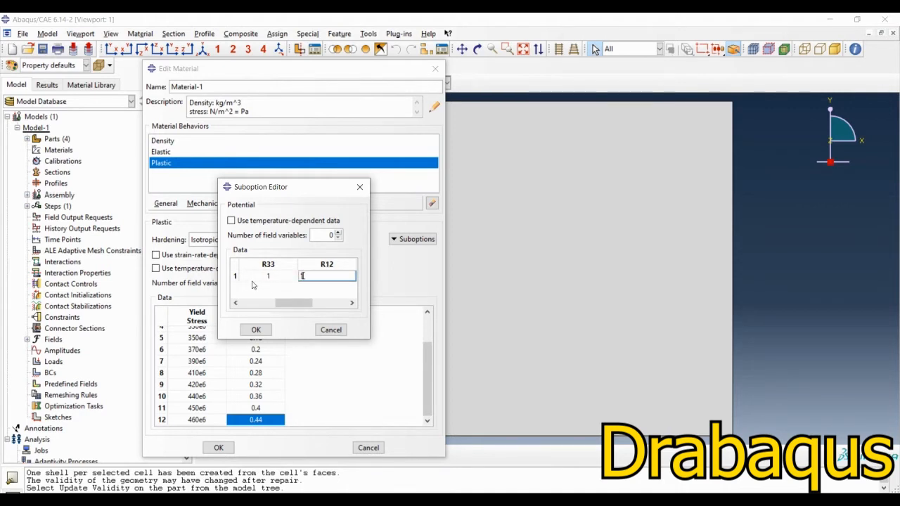
key("Tab")
type("1")
key("Tab")
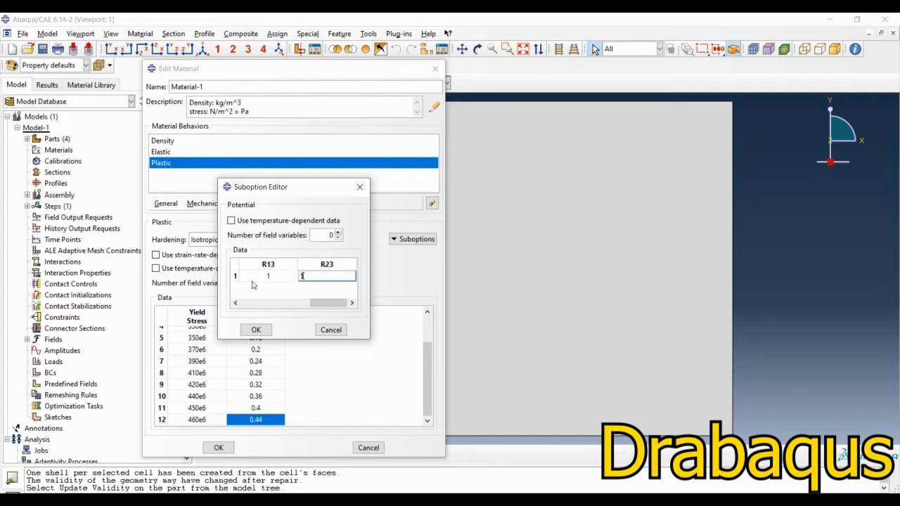
type("1")
left_click(257, 329)
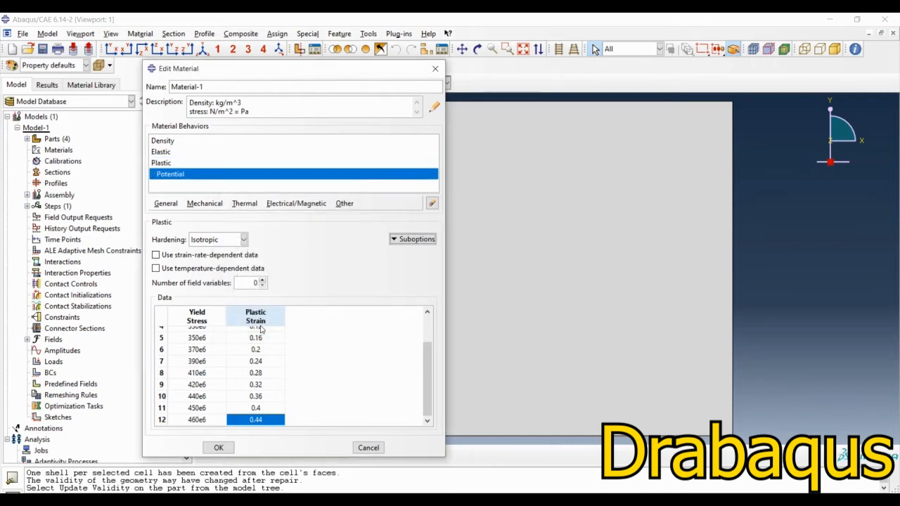
left_click(219, 447)
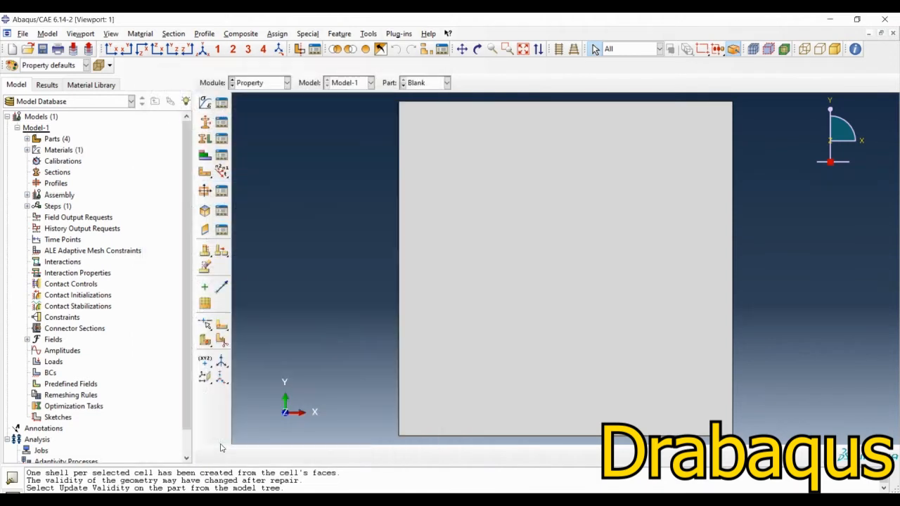
Step: Create a homogeneous shell section with the default name, a thickness of 0.001 and Material-1
left_click(204, 122)
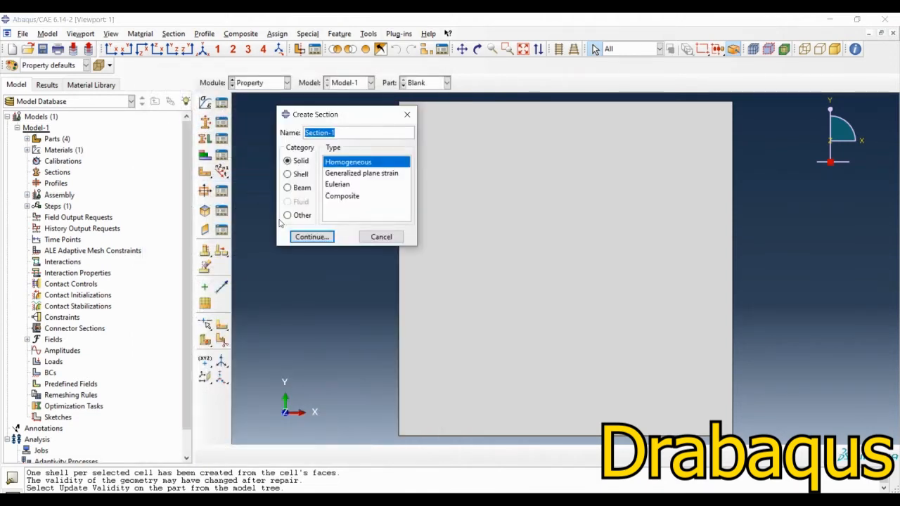
left_click(300, 174)
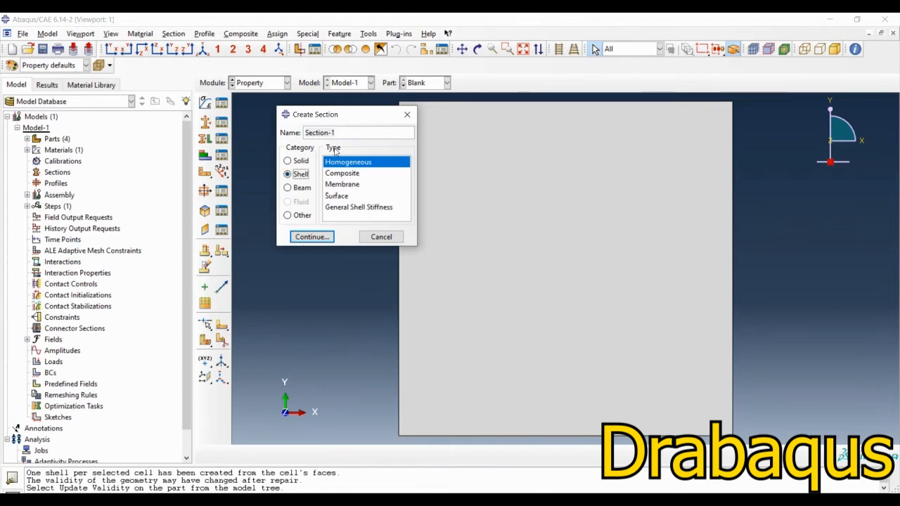
left_click(324, 237)
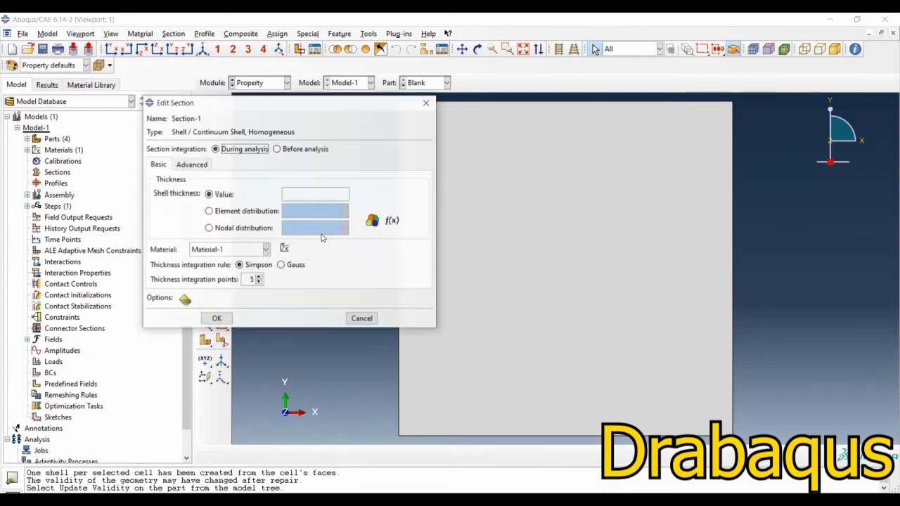
left_click(302, 194)
type("0.001")
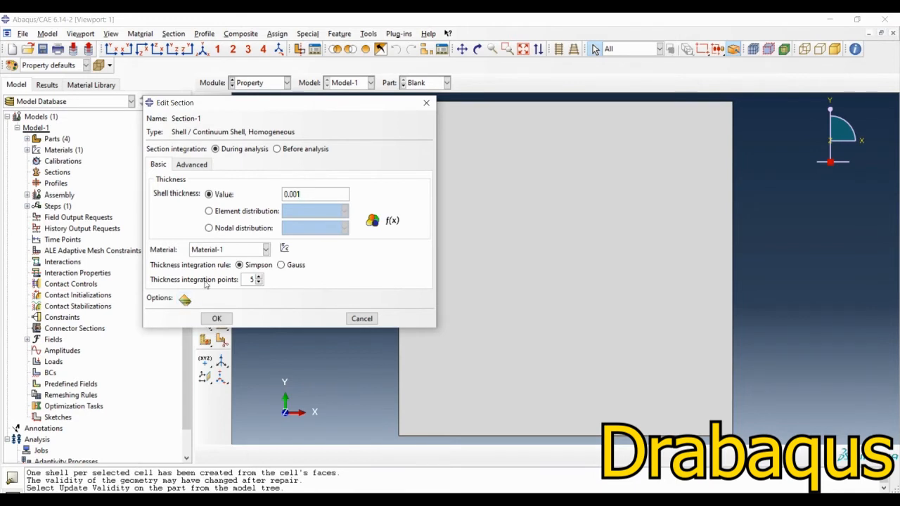
left_click(223, 252)
left_click(223, 253)
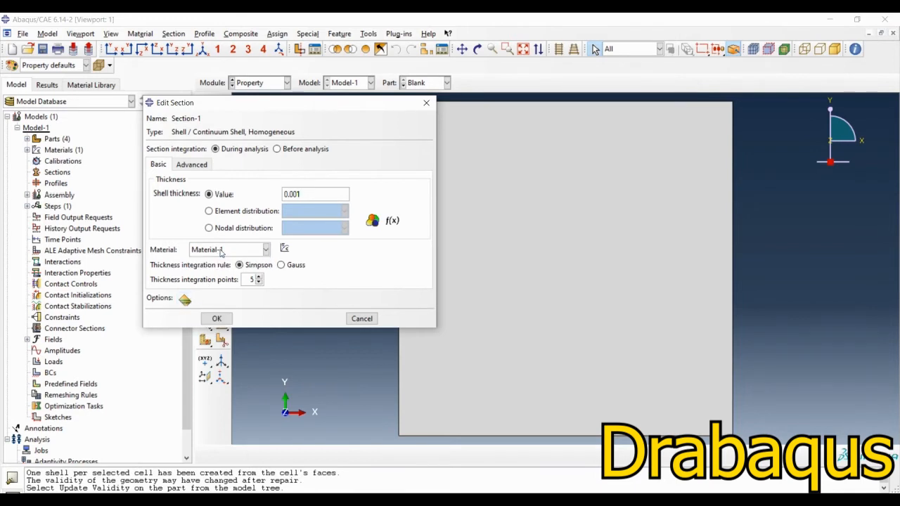
left_click(218, 321)
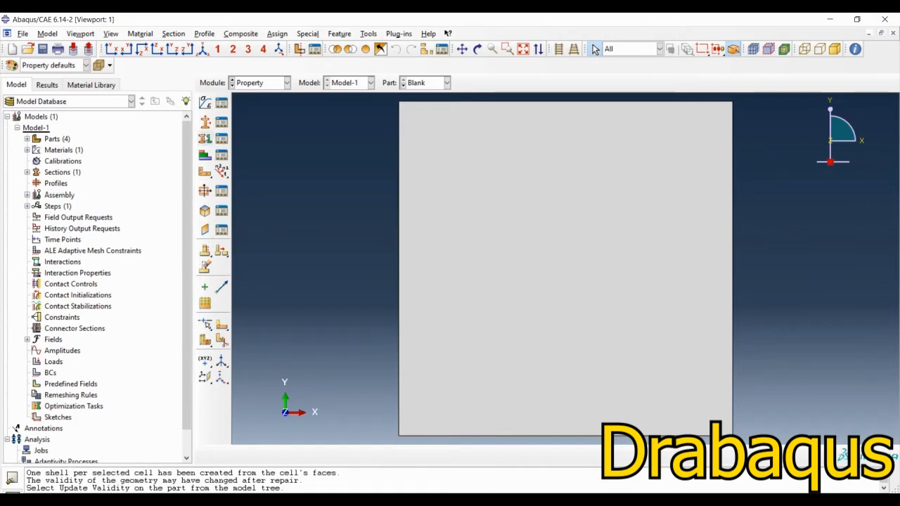
Step: Assign Section-1 to the whole blank with the shell offset defined at the middle surface
left_click(205, 140)
left_click_drag(344, 416, 809, 166)
left_click(432, 455)
left_click(99, 327)
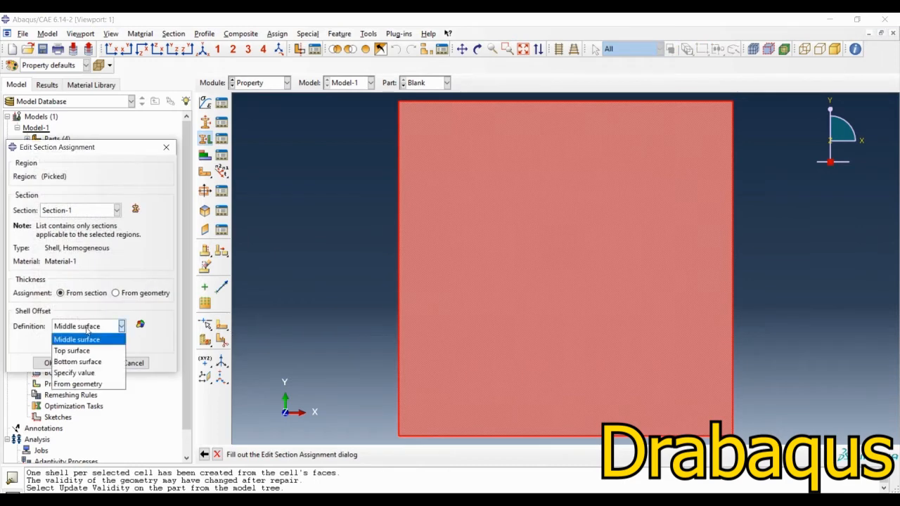
left_click(89, 337)
left_click(49, 364)
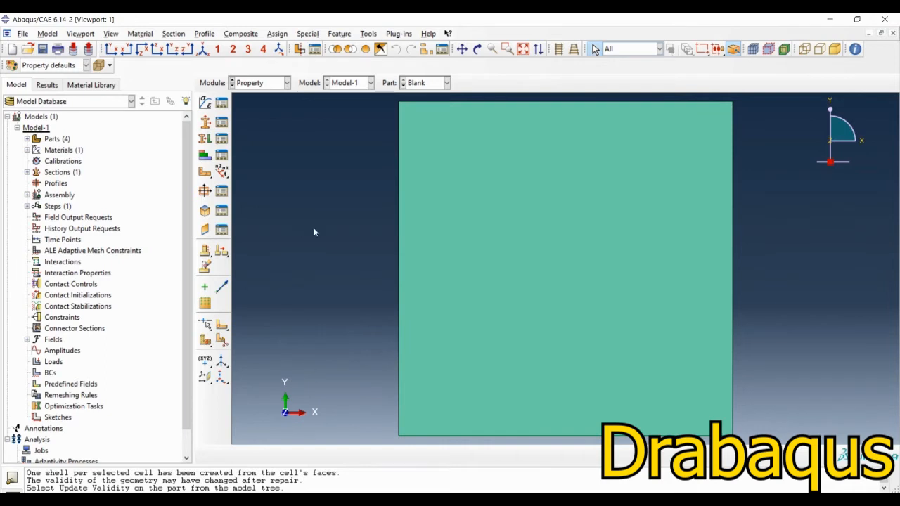
Step: Start a rectangular datum coordinate system on the blank using the 3 points method and the default name
left_click(360, 36)
left_click(384, 111)
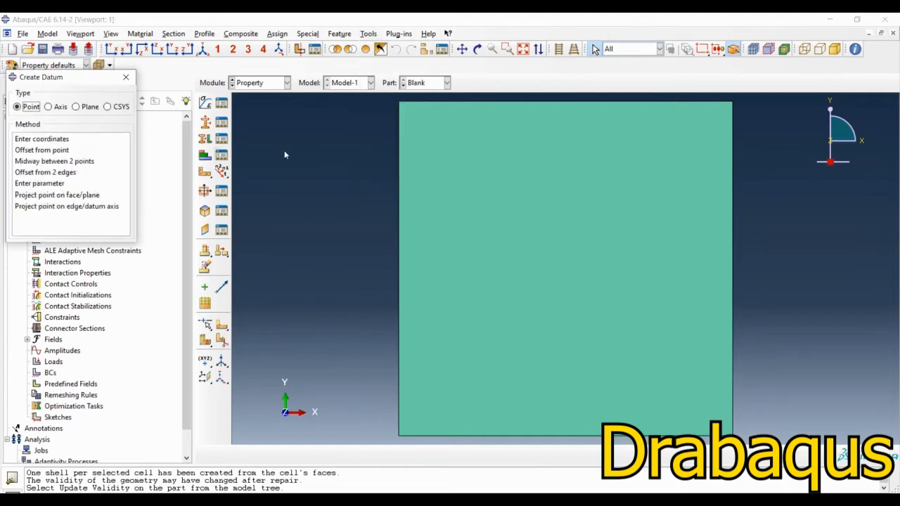
left_click(112, 107)
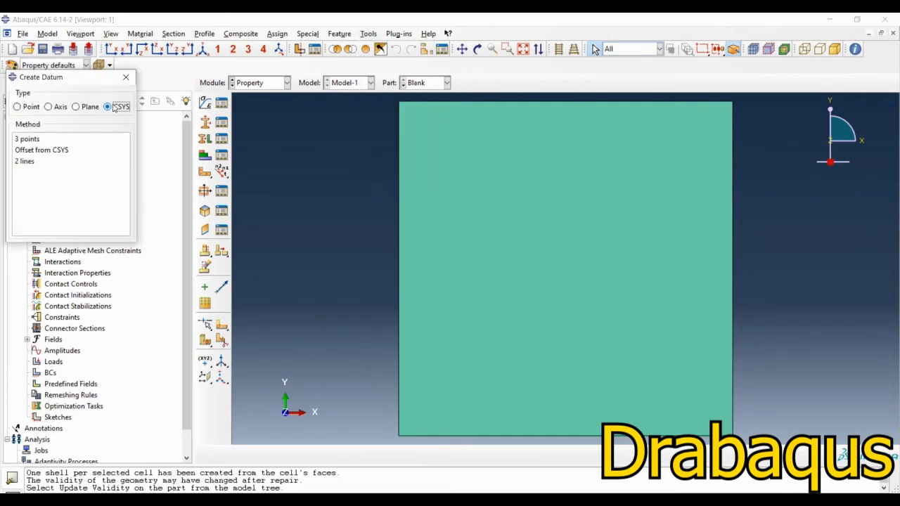
left_click(25, 140)
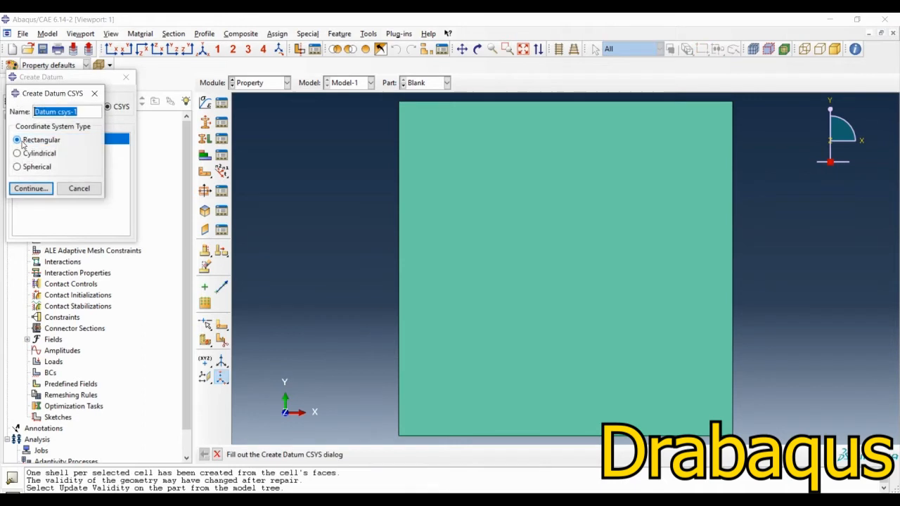
left_click(38, 193)
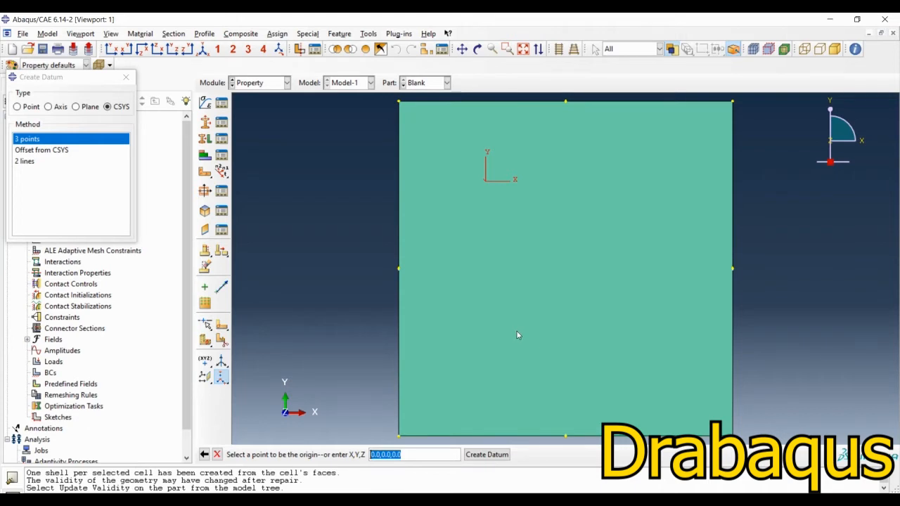
Step: Place the datum coordinate system's origin at the blank's lower-left corner, X-axis through the bottom edge's midpoint and X-Y plane through the left edge's midpoint
left_click(399, 437)
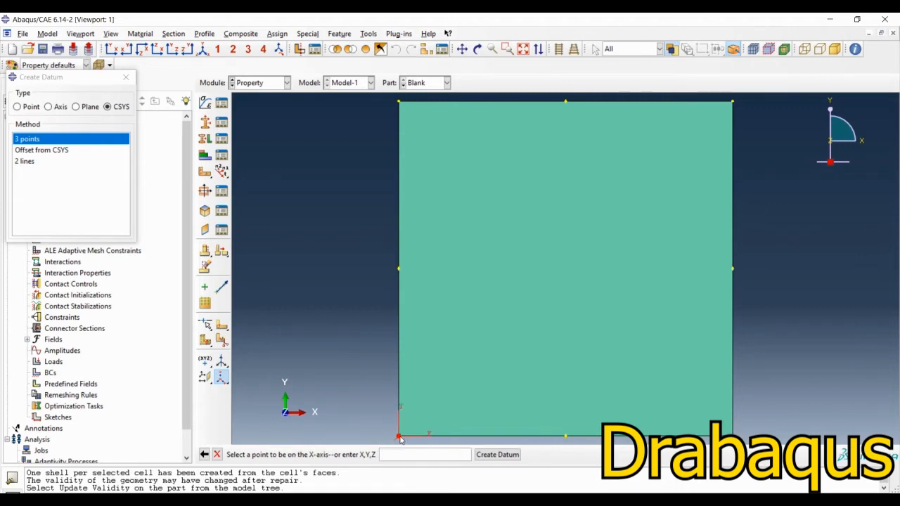
left_click(566, 437)
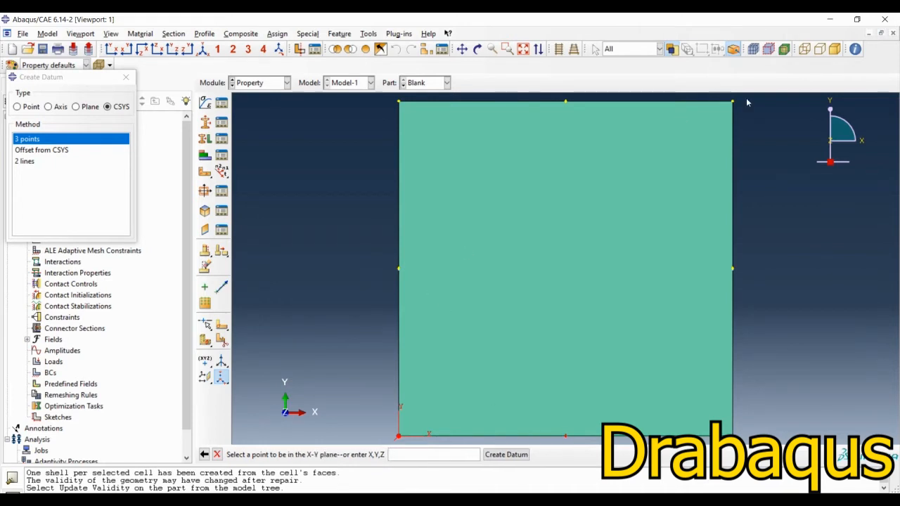
left_click(399, 269)
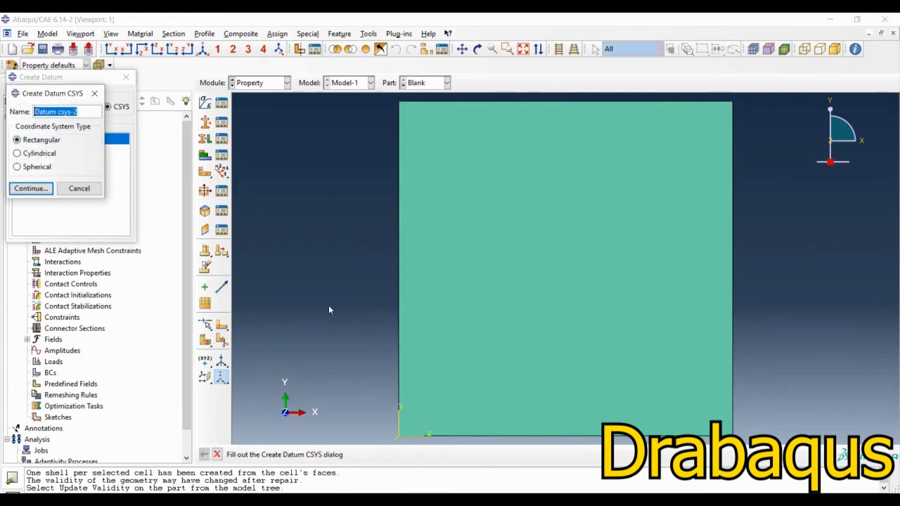
left_click(78, 189)
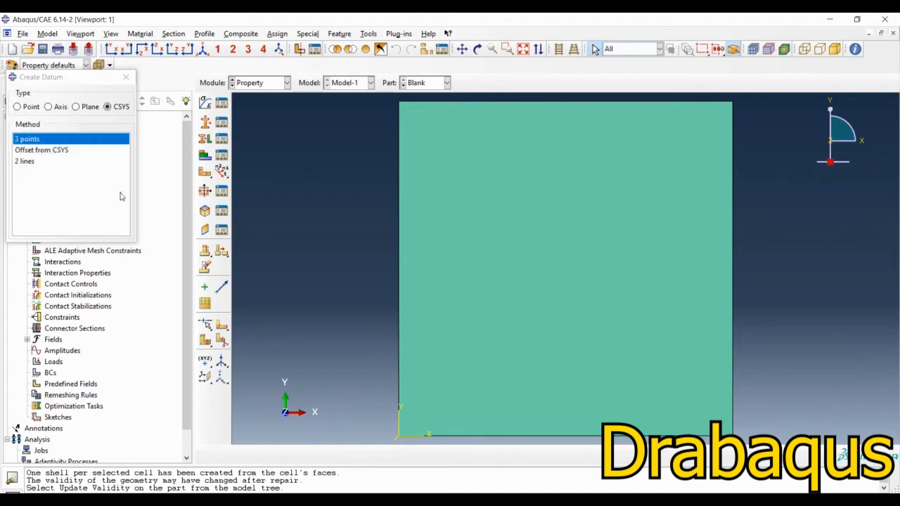
Step: Assign a material orientation to the whole blank using Datum csys-1, with Axis 3 as the normal direction and no additional rotation
left_click(202, 172)
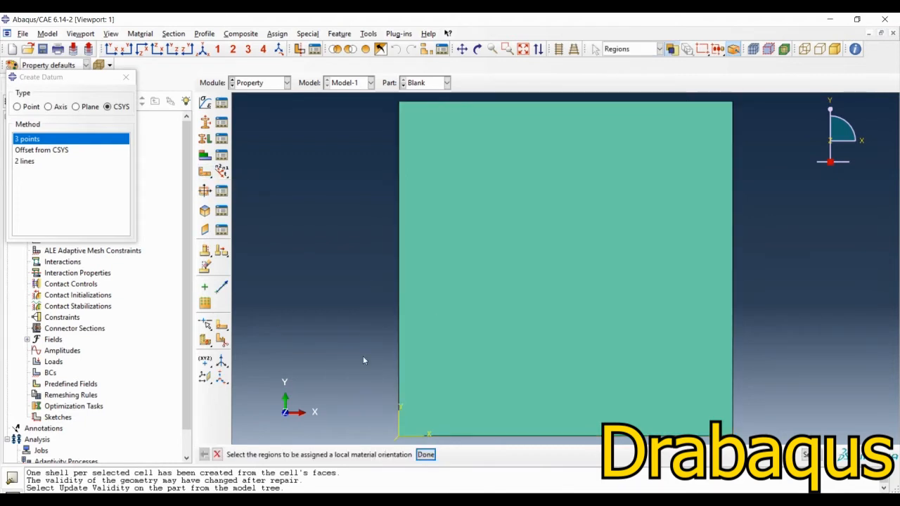
left_click_drag(364, 356, 759, 322)
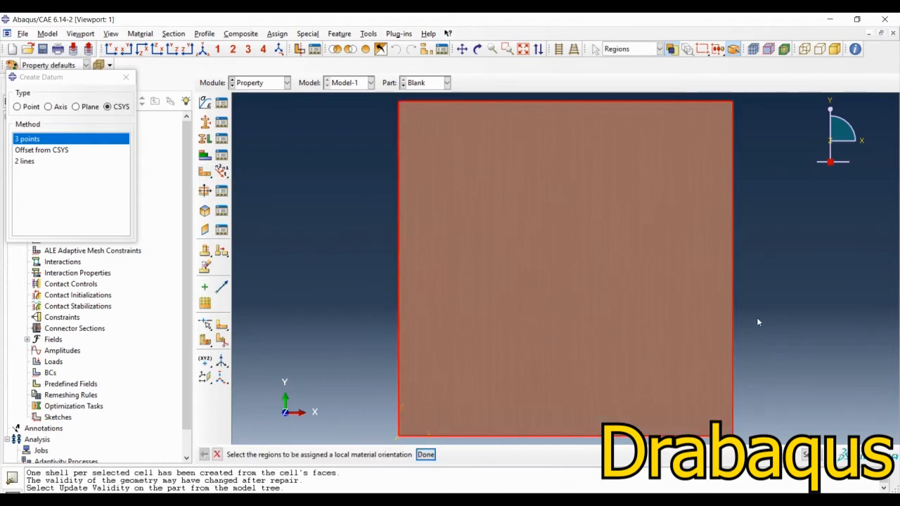
left_click(425, 454)
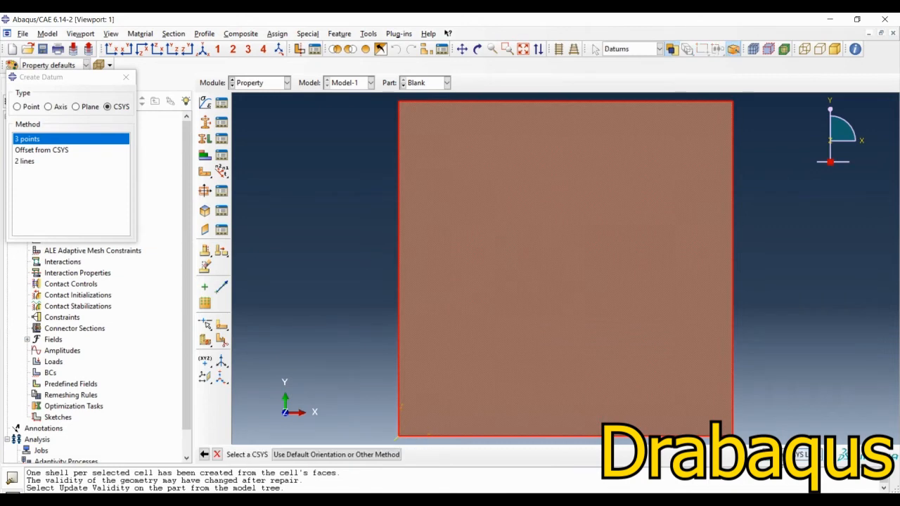
left_click(805, 455)
left_click(43, 143)
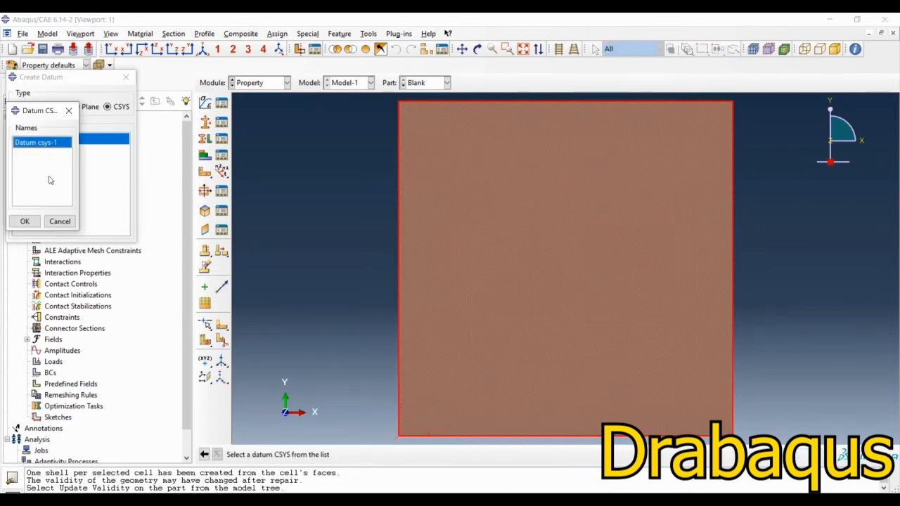
left_click(24, 221)
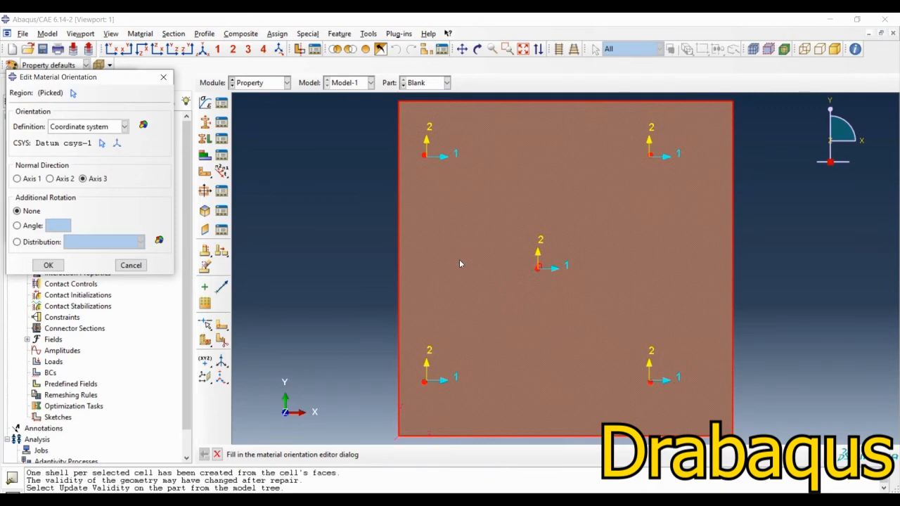
left_click(83, 179)
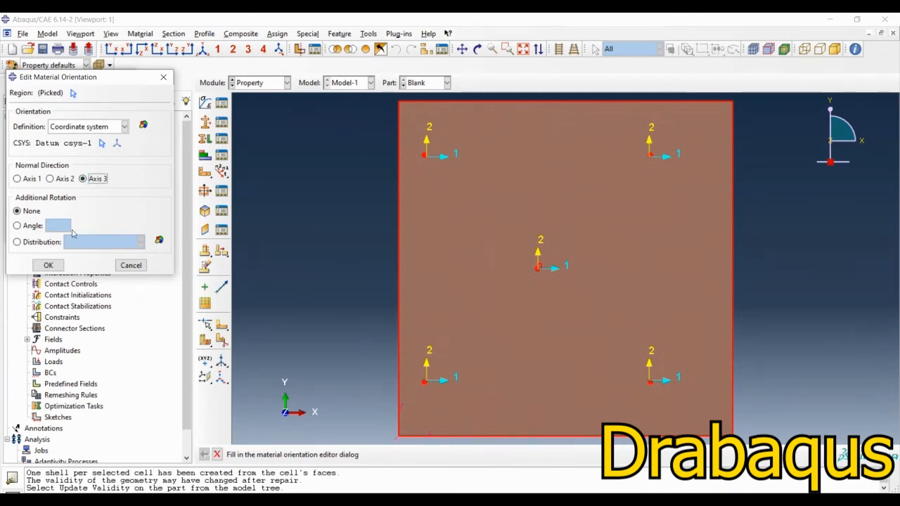
left_click(48, 266)
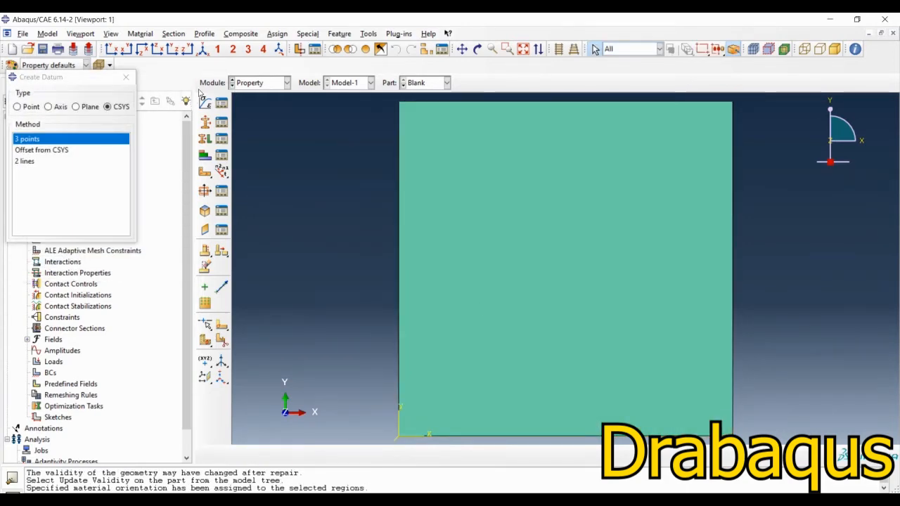
left_click(126, 78)
Step: In the Assembly module, create dependent instances of Blank, Holder, Punch and die, auto-offset from other instances
left_click(262, 83)
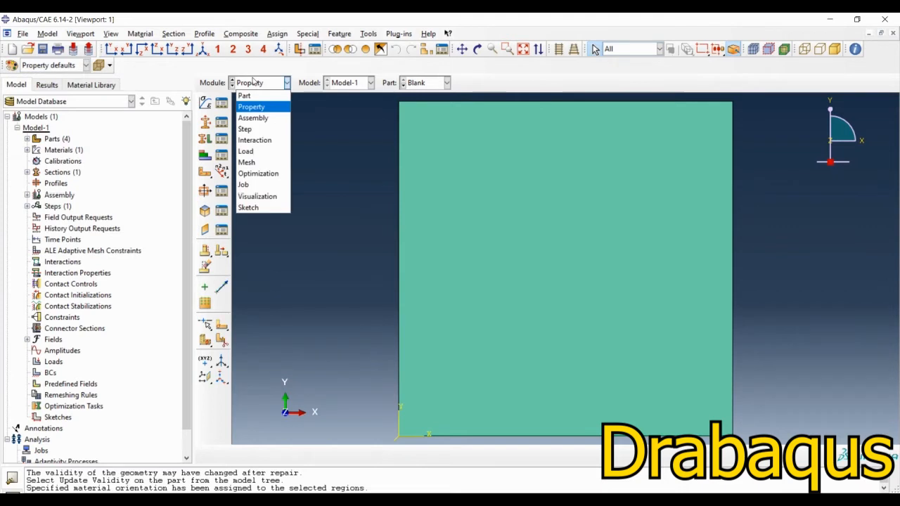
left_click(256, 118)
left_click(205, 103)
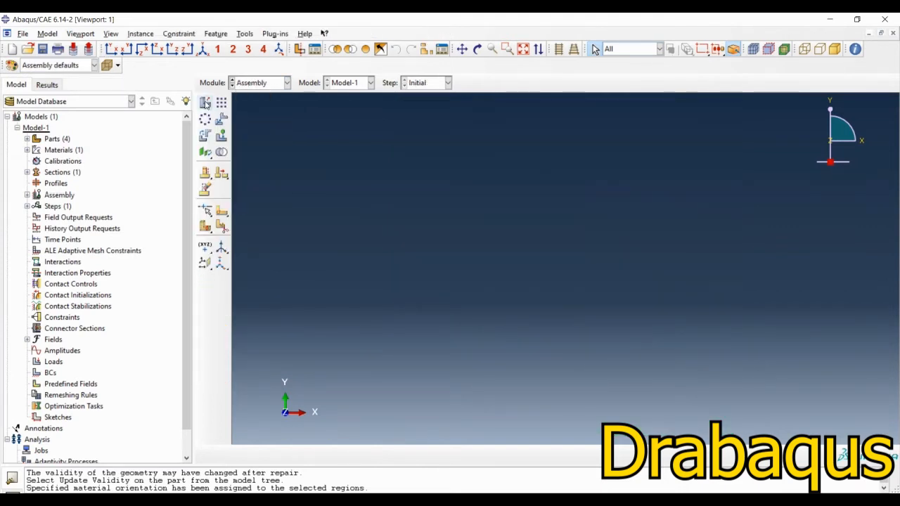
left_click(289, 225)
left_click(286, 258, "shift")
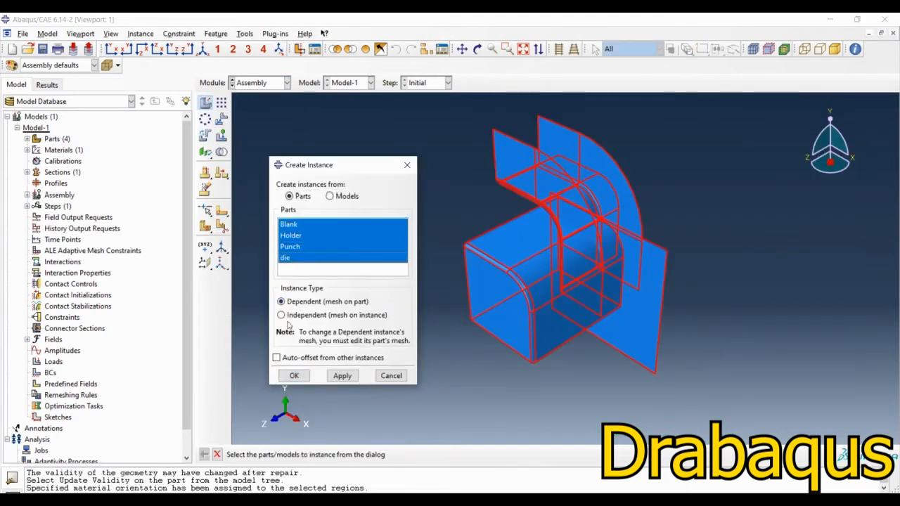
left_click(278, 358)
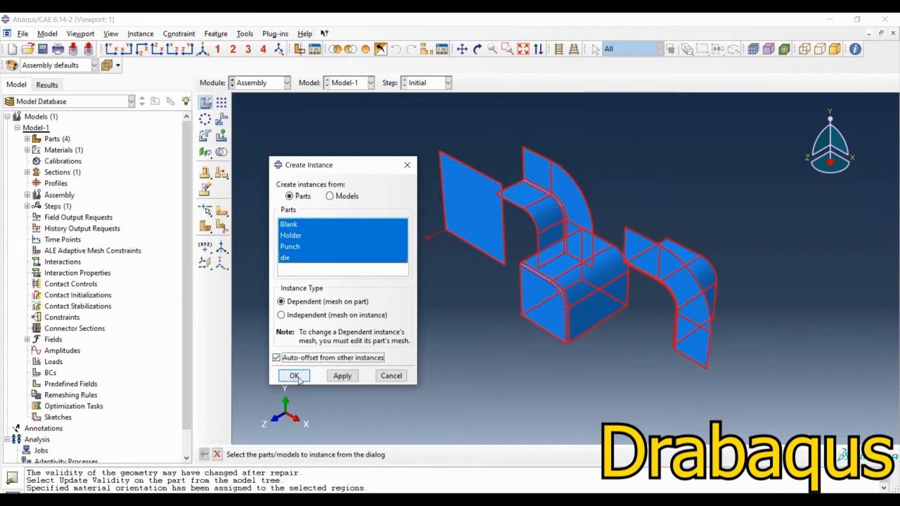
left_click(296, 376)
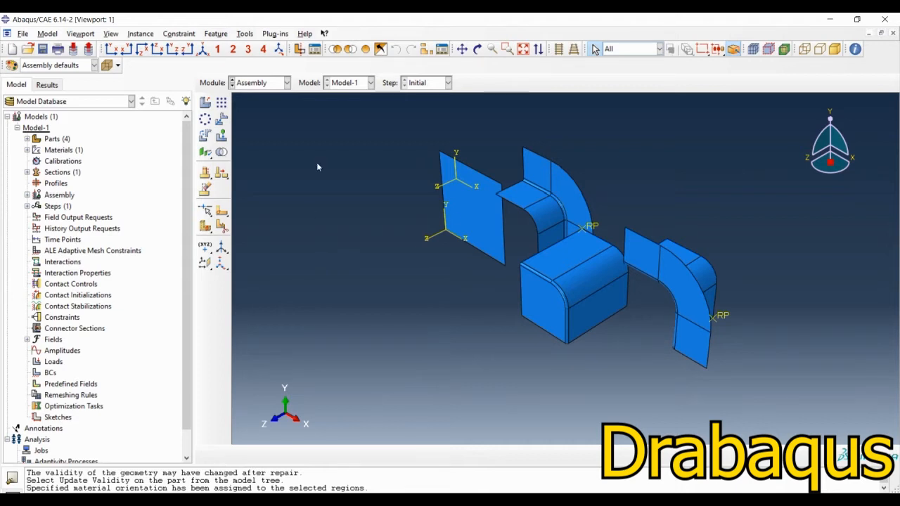
left_click_drag(549, 313, 599, 279, "ctrl+alt")
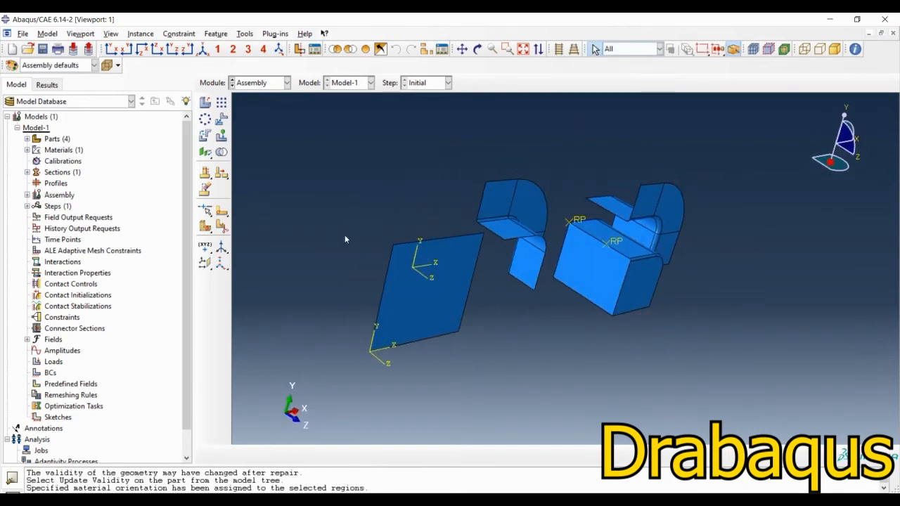
left_click(222, 119)
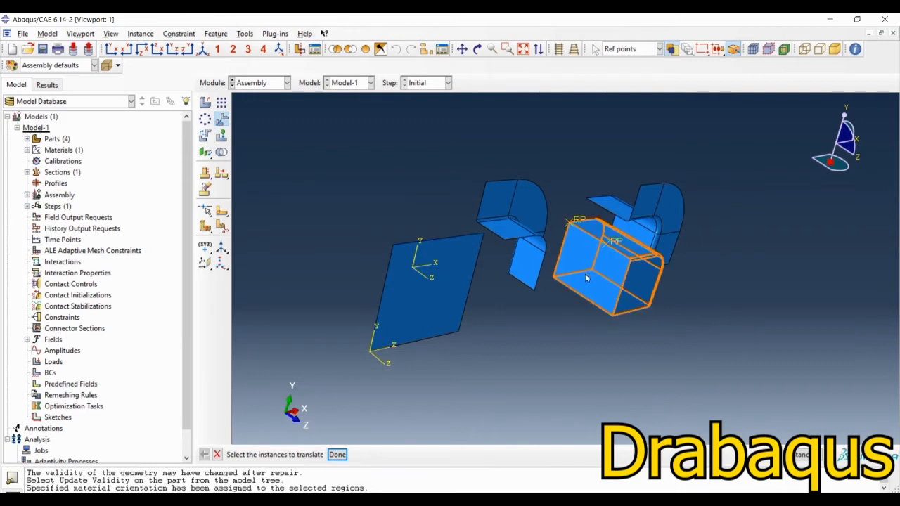
left_click_drag(616, 338, 523, 328, "ctrl+alt")
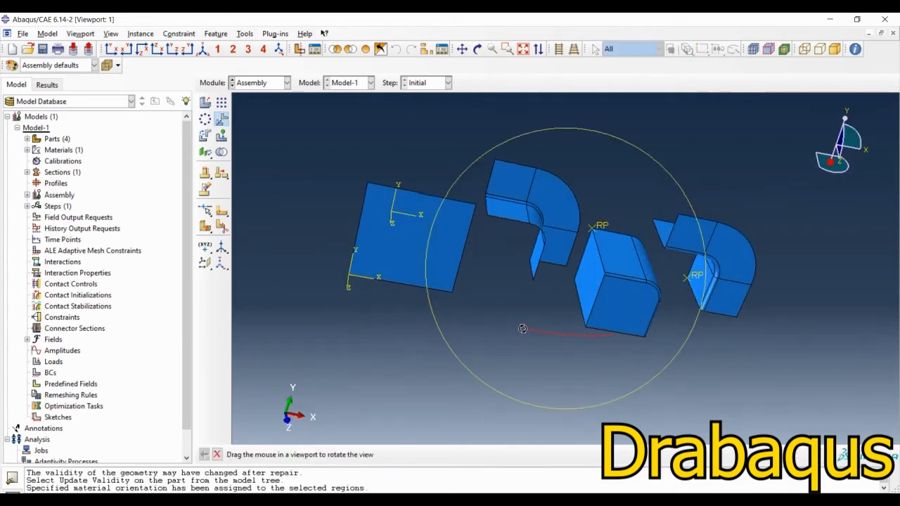
key("Escape")
Step: Rotate the punch instance 180 degrees about its front-left vertical edge, using the lower corner and edge midpoint as axis points
left_click(205, 136)
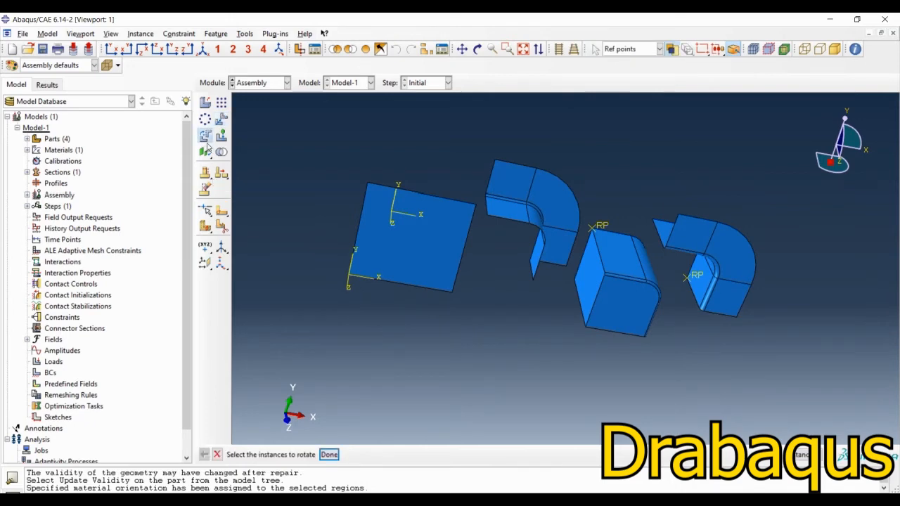
left_click(615, 309)
middle_click(490, 369)
scroll(623, 291, "up", 4)
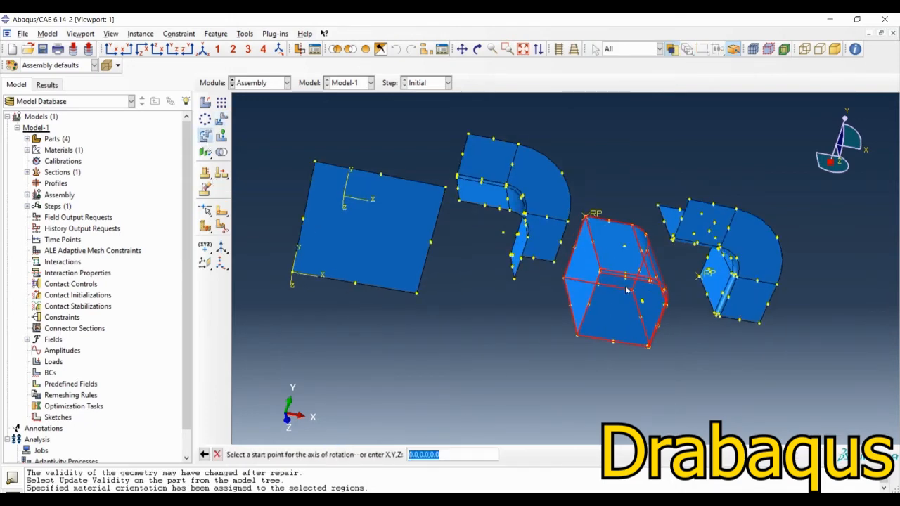
left_click(553, 359)
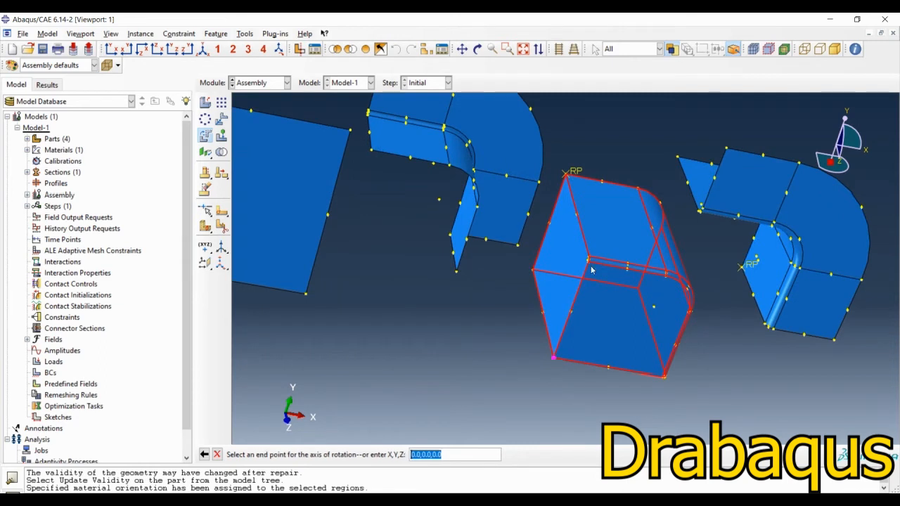
left_click(571, 311)
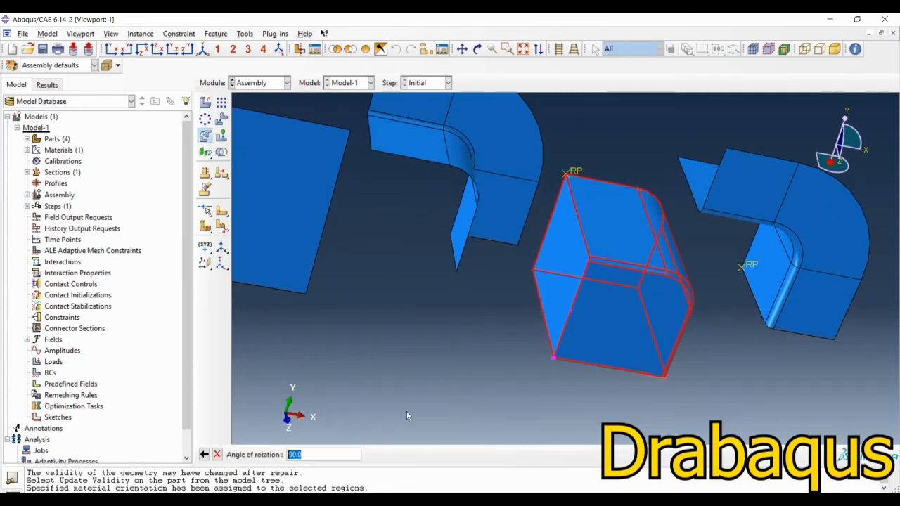
type("-90")
key("Return")
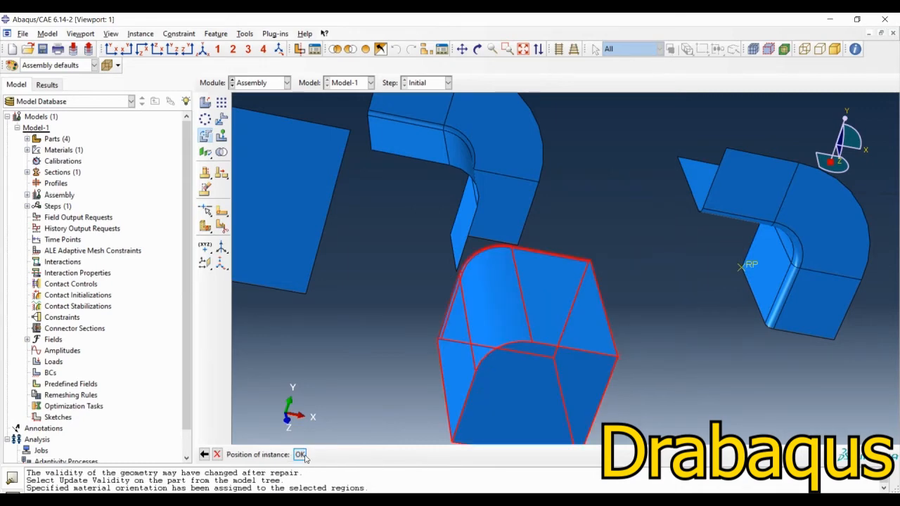
left_click(300, 455)
Step: Rotate the punch instance 90 degrees about its lower longitudinal edge, which runs parallel to the Z-axis
scroll(619, 283, "down", 4)
left_click_drag(549, 354, 625, 330, "ctrl+alt")
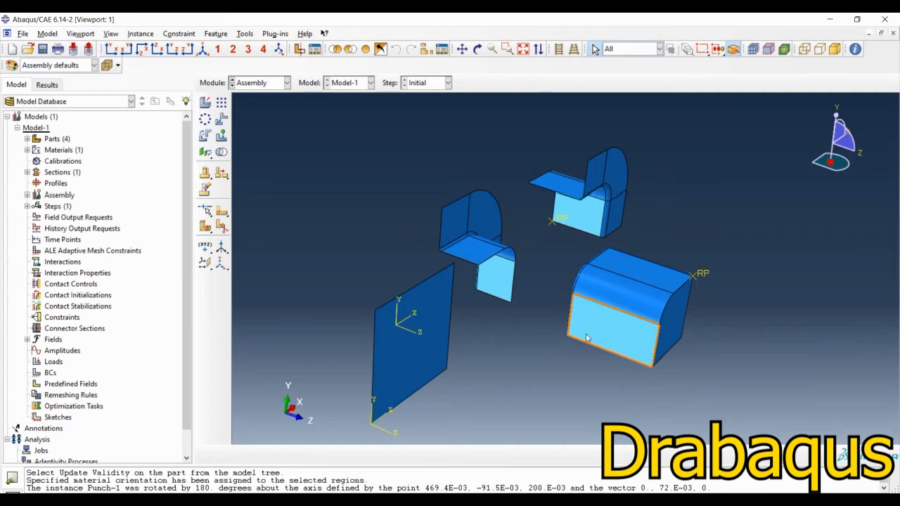
left_click_drag(560, 374, 449, 335, "ctrl+alt")
left_click(204, 136)
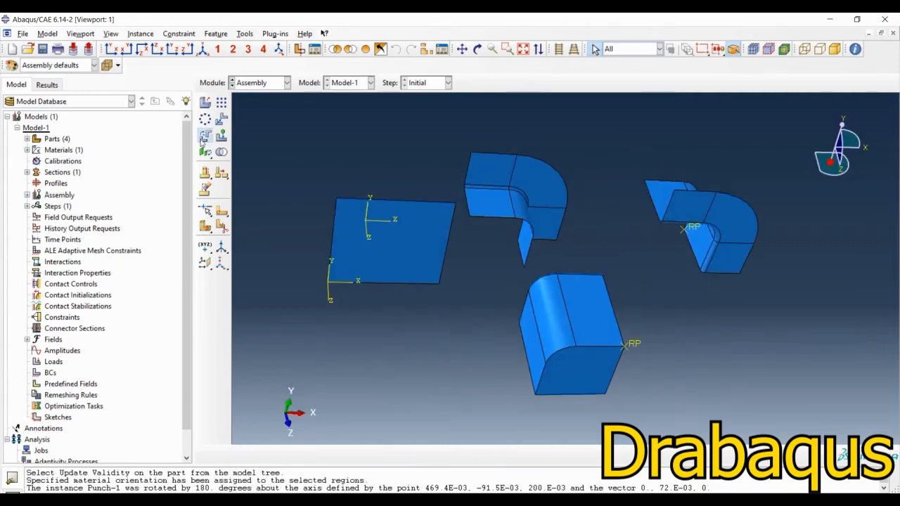
left_click_drag(546, 351, 490, 276, "ctrl+alt")
left_click(539, 307)
left_click_drag(538, 308, 482, 309, "ctrl+alt")
middle_click(454, 351)
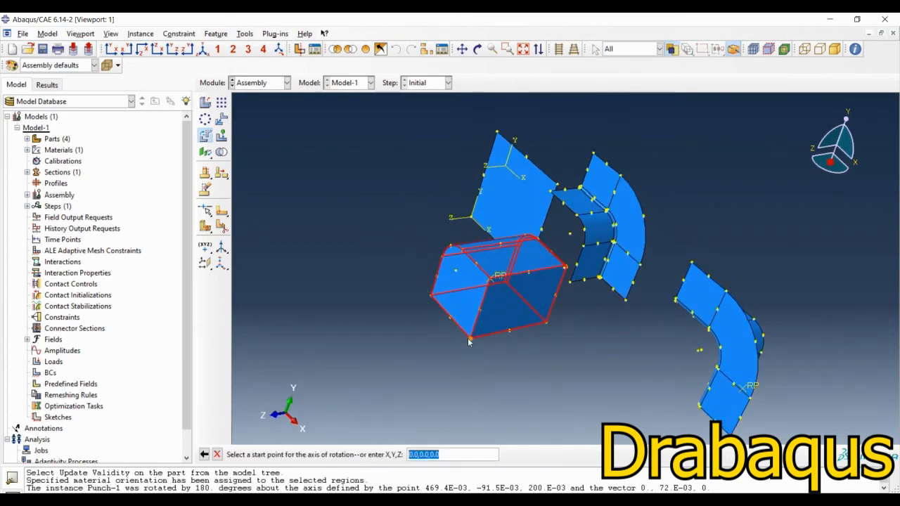
left_click(471, 338)
left_click(546, 324)
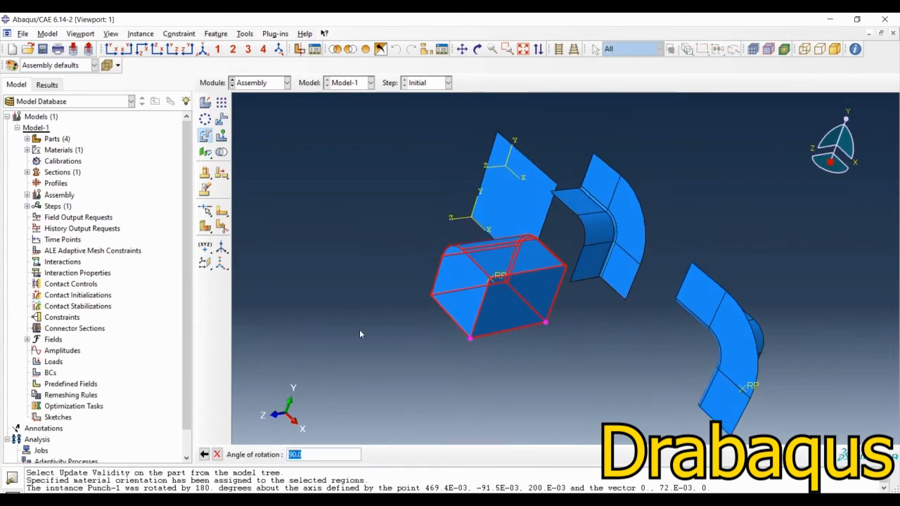
key("Return")
left_click(302, 454)
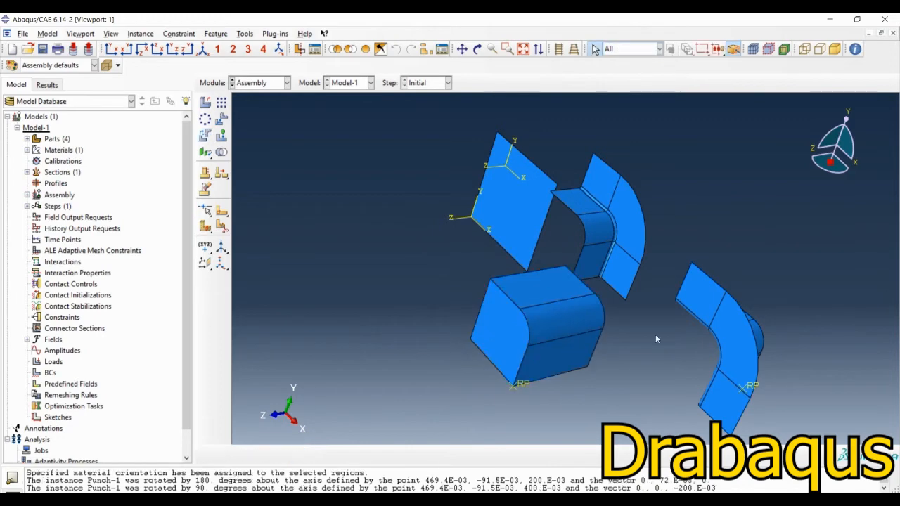
Step: Translate the punch instance from the square corner of its blank-side end to the blank's lower-left corner at the datum origin
left_click_drag(575, 332, 703, 327, "ctrl+alt")
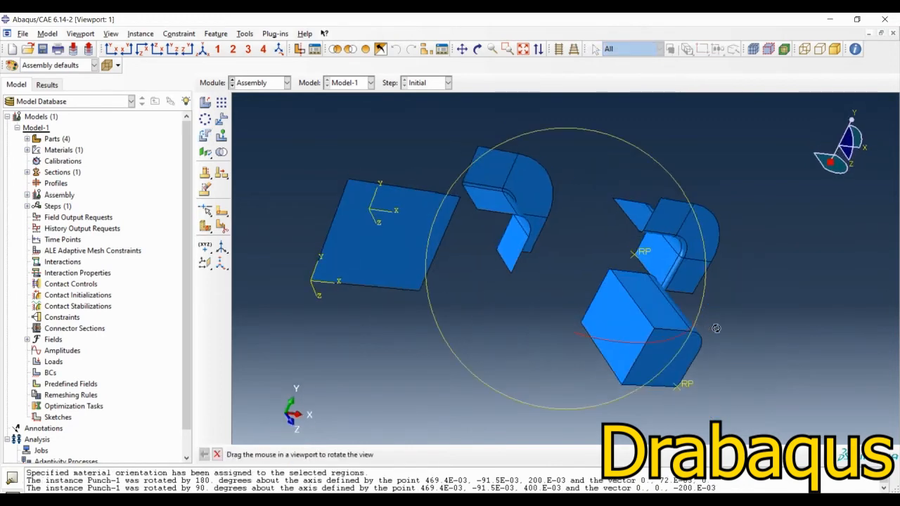
left_click(222, 119)
left_click(609, 328)
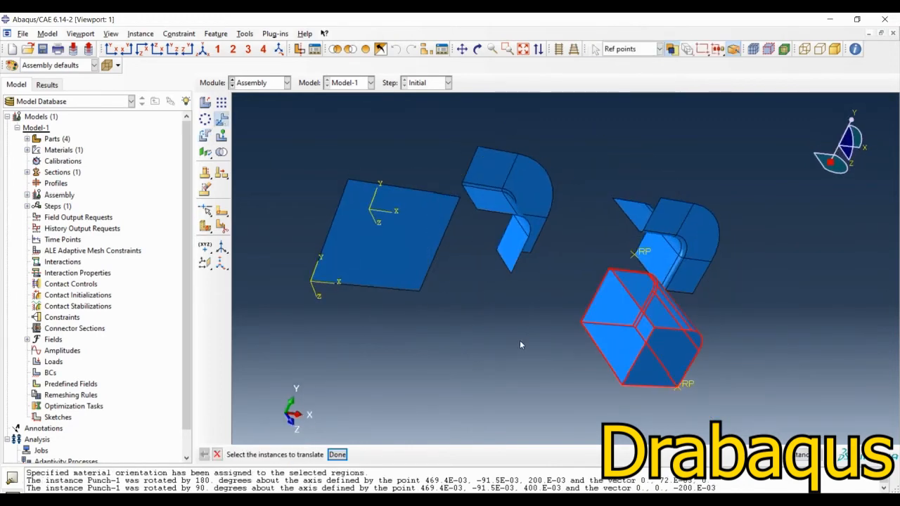
middle_click(580, 327)
left_click(581, 324)
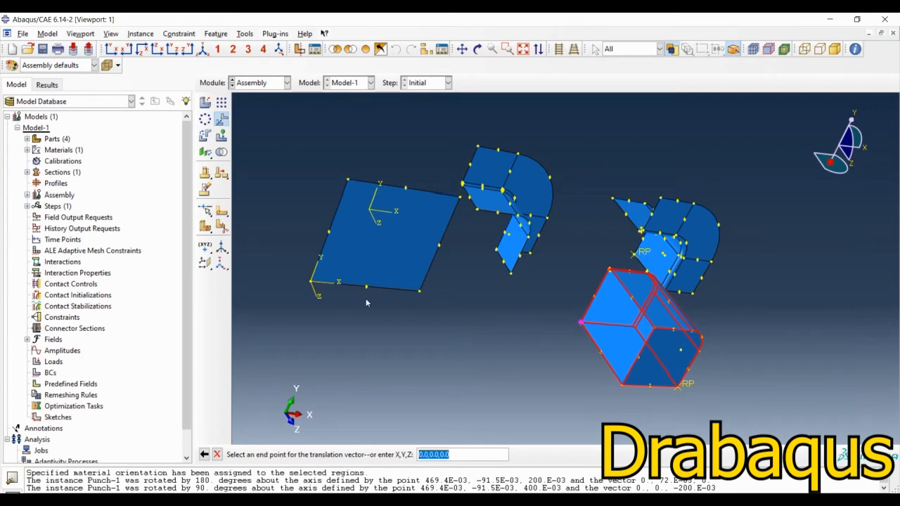
left_click(309, 283)
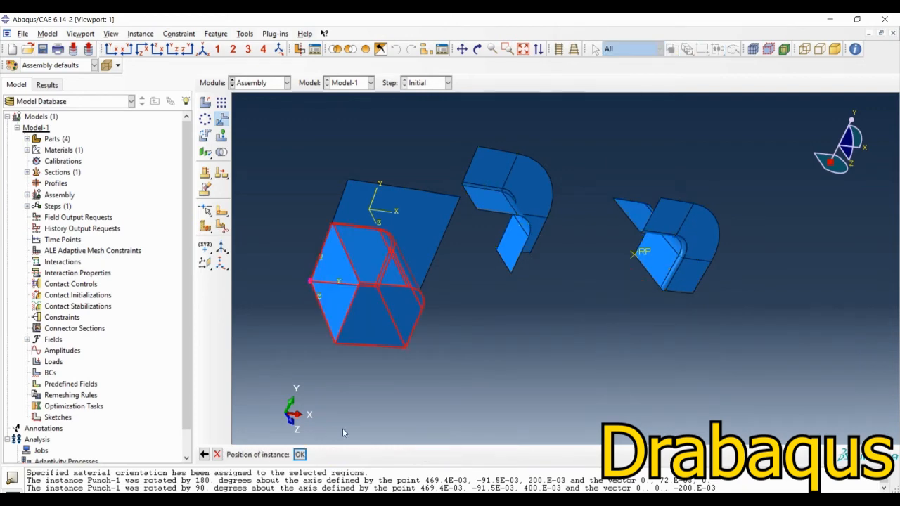
middle_click(365, 338)
left_click_drag(365, 339, 467, 357, "ctrl+alt")
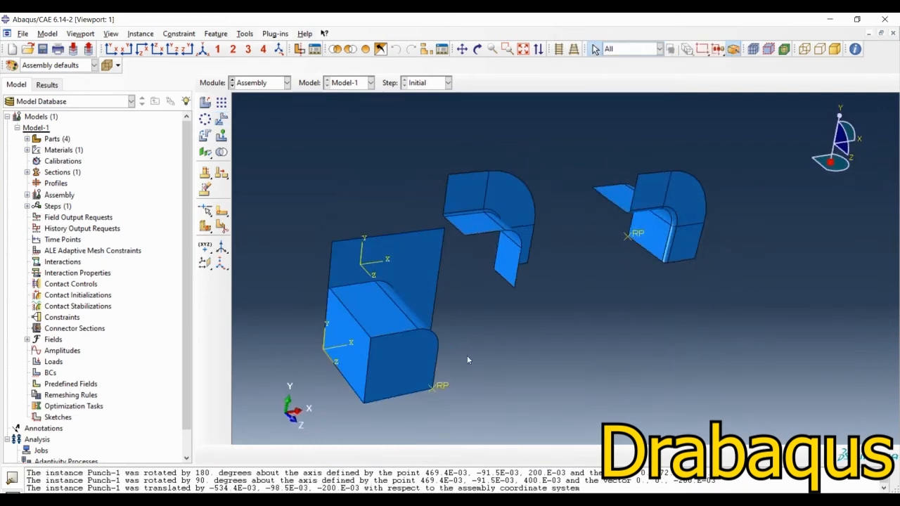
mouse_move(517, 308)
left_mouse_down("ctrl+alt")
mouse_move(568, 286)
mouse_move(637, 285)
mouse_move(516, 303)
left_mouse_up("ctrl+alt")
left_click_drag(637, 287, 458, 306, "ctrl+alt")
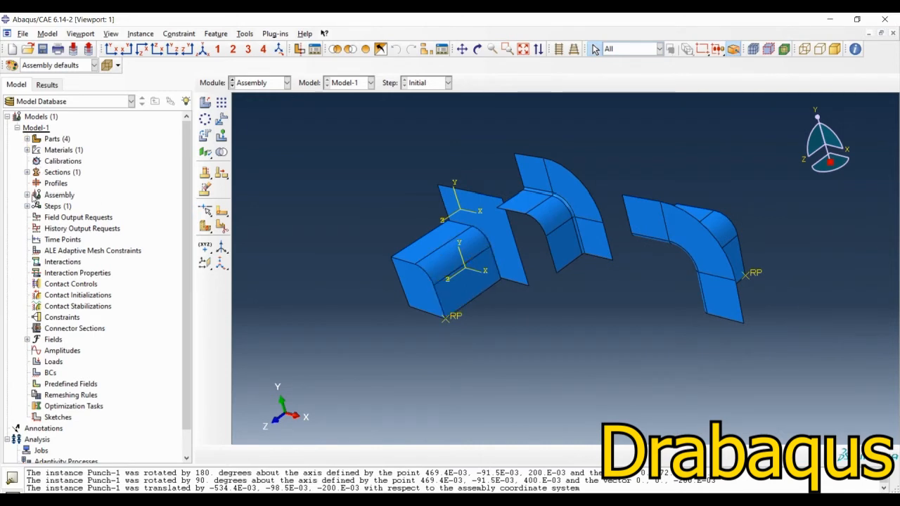
Step: Translate the holder instance from the inner corner where its fillet meets the straight wall to the punch's upper side corner next to the blank
left_click(26, 195)
left_click(37, 206)
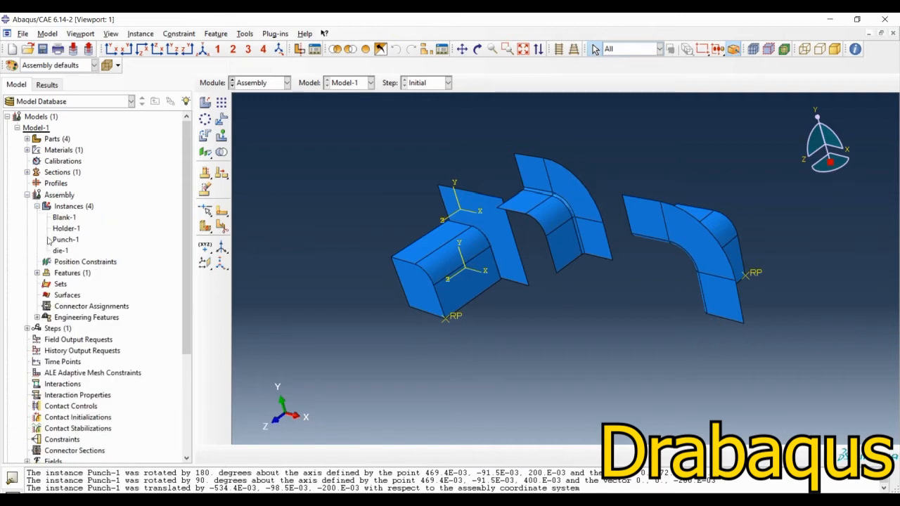
left_click(57, 229)
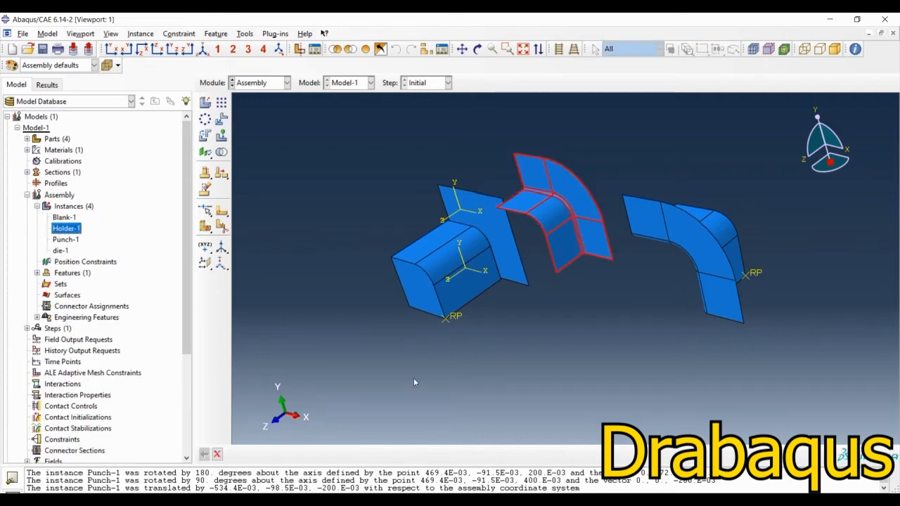
left_click_drag(511, 330, 687, 304, "ctrl+alt")
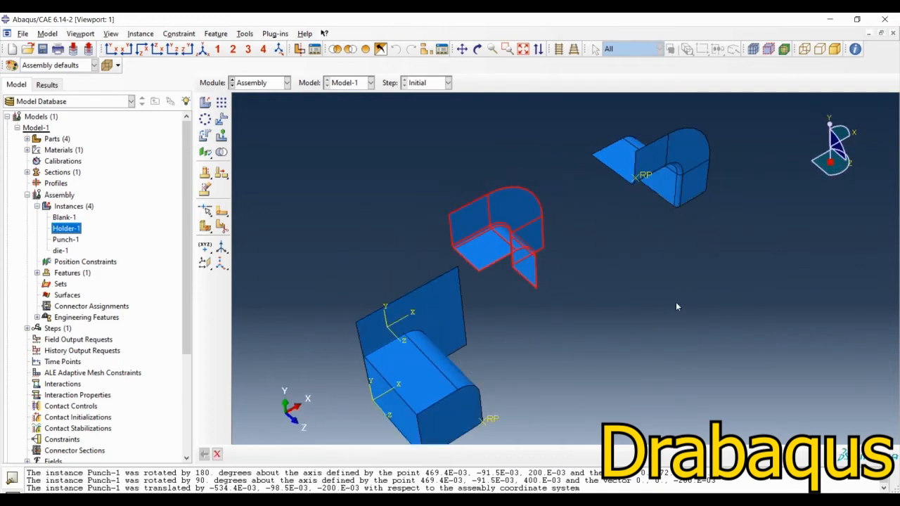
left_click(220, 120)
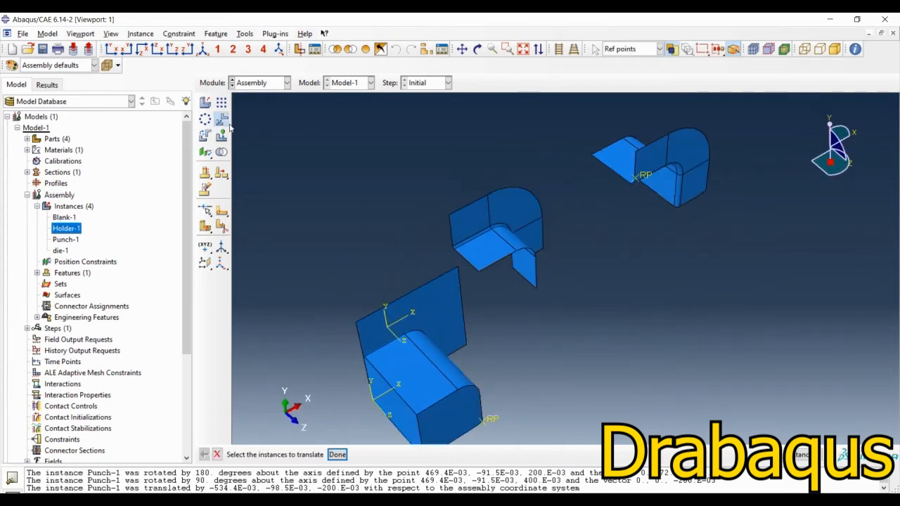
middle_click(332, 245)
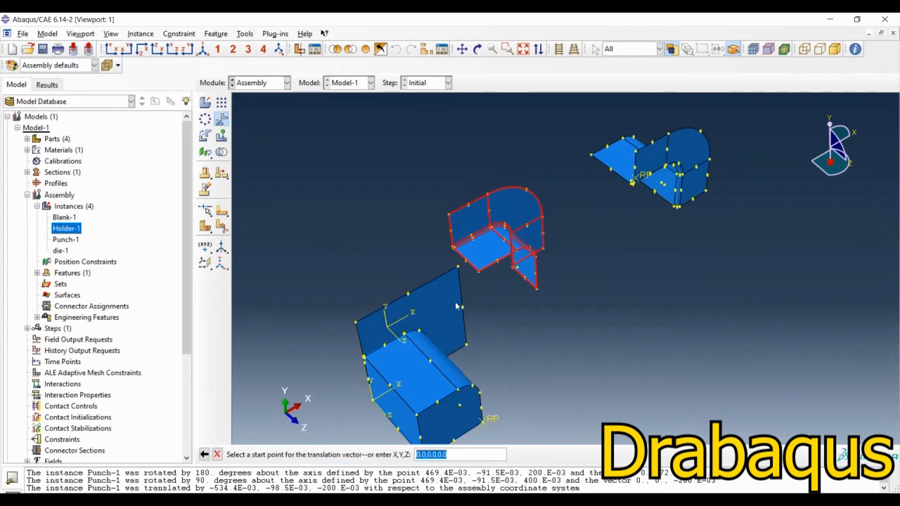
left_click_drag(482, 291, 577, 243, "ctrl+alt")
scroll(441, 250, "up", 5)
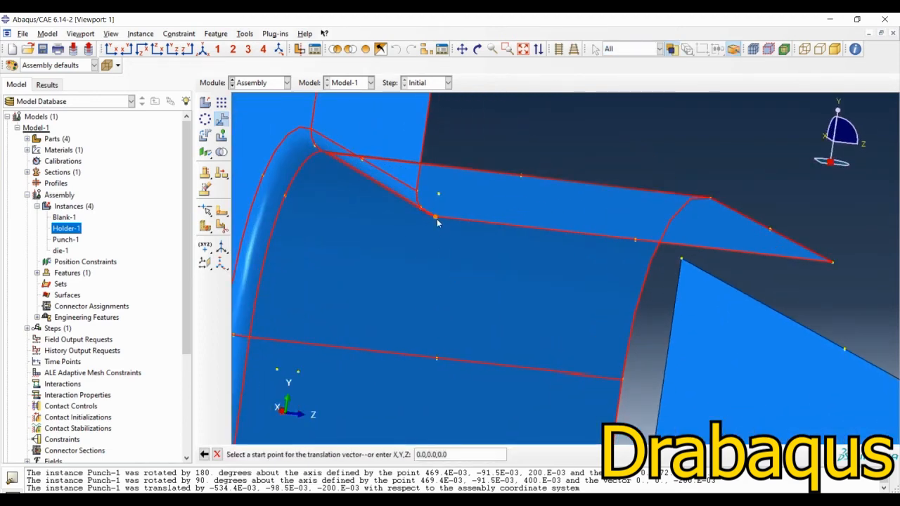
scroll(598, 265, "down", 3)
scroll(595, 266, "down", 4)
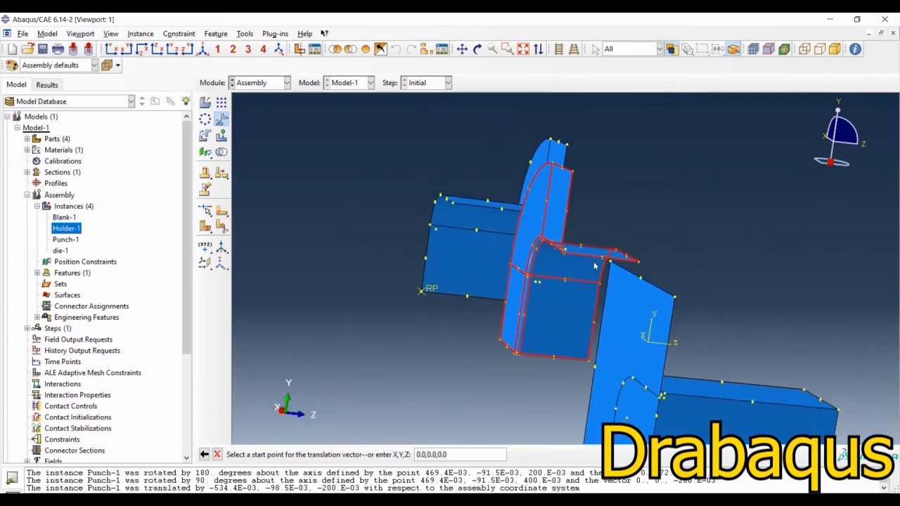
left_click_drag(594, 266, 596, 226, "ctrl+alt")
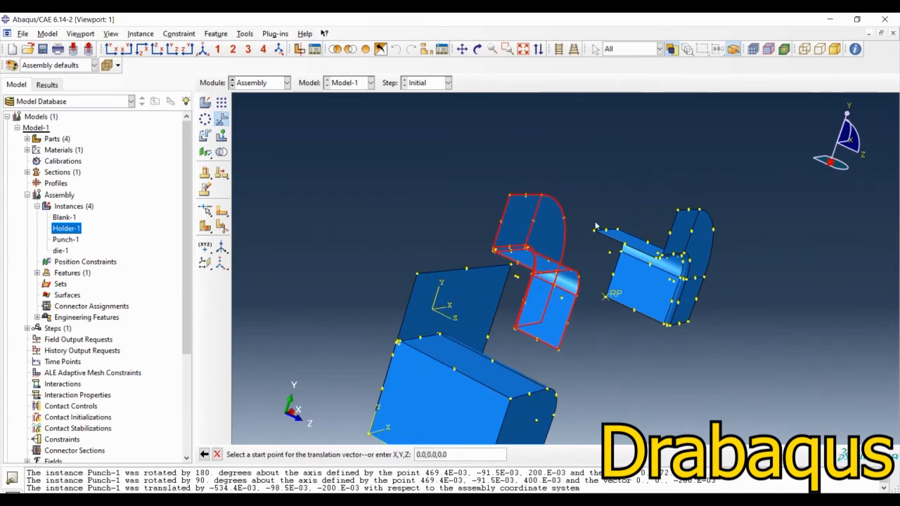
scroll(400, 347, "up", 6)
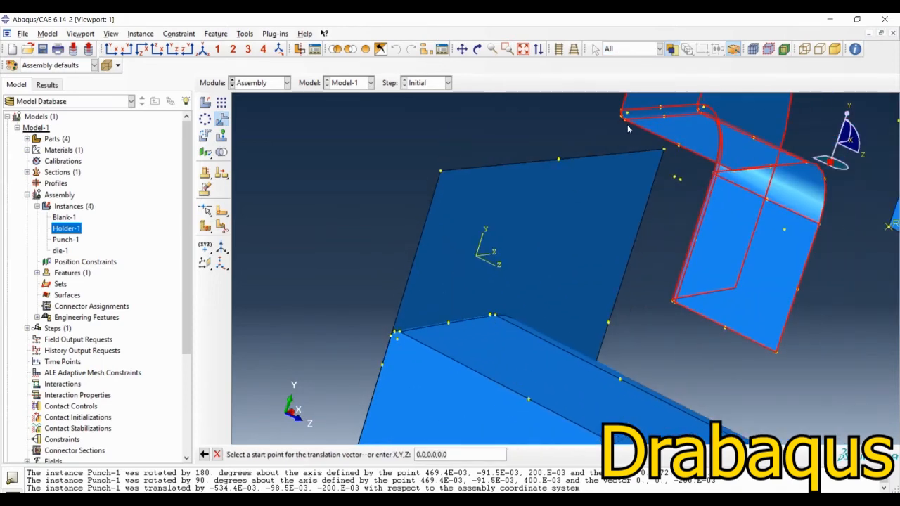
left_click(625, 121)
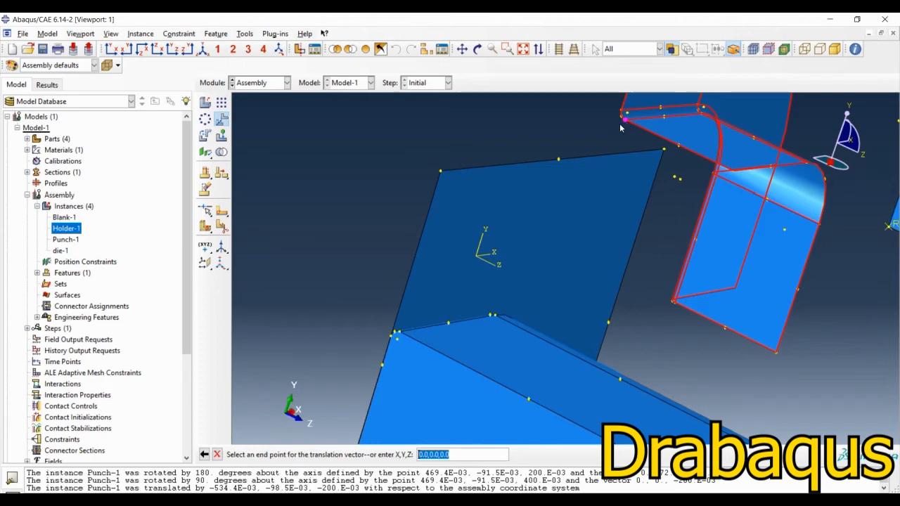
left_click(399, 332)
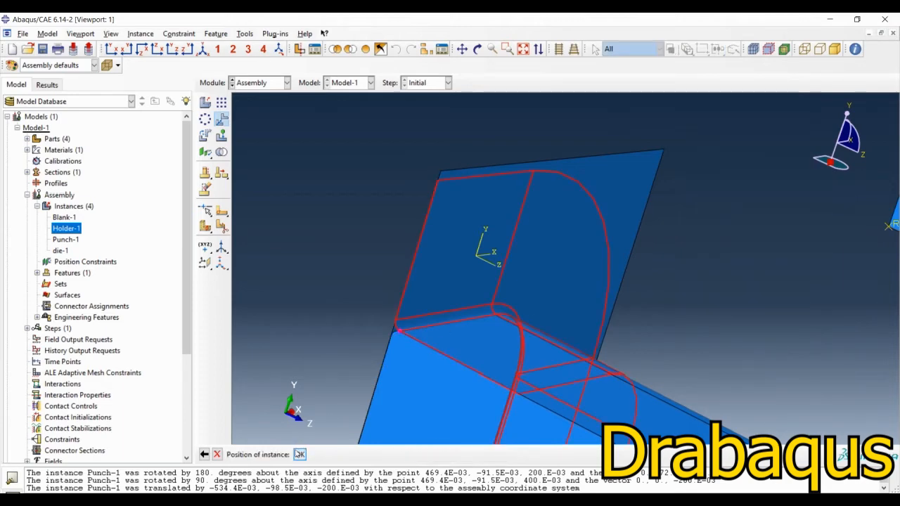
left_click(301, 455)
Step: Translate the die instance from the corner where its flange meets the fillet to the matching corner beside the holder and blank
scroll(376, 239, "down", 5)
left_click_drag(500, 354, 543, 368, "ctrl+alt")
scroll(514, 322, "down", 4)
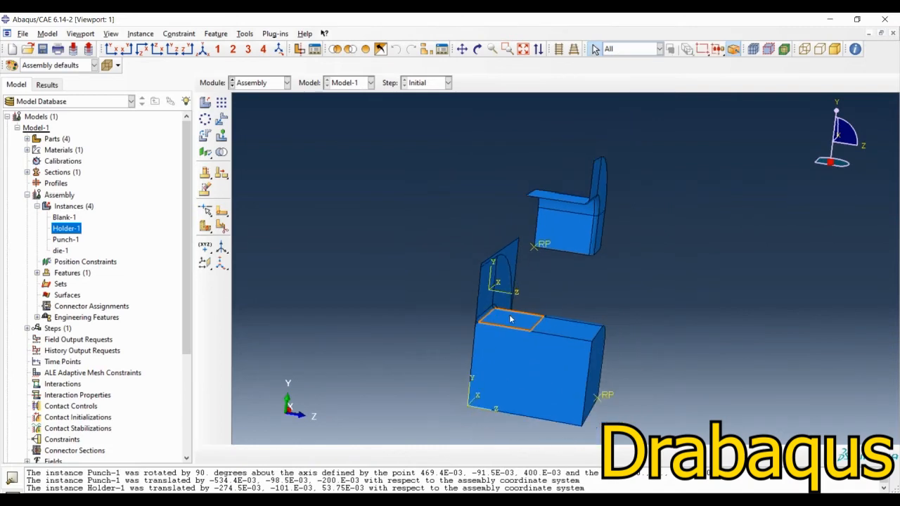
left_click_drag(532, 332, 596, 338, "ctrl+alt")
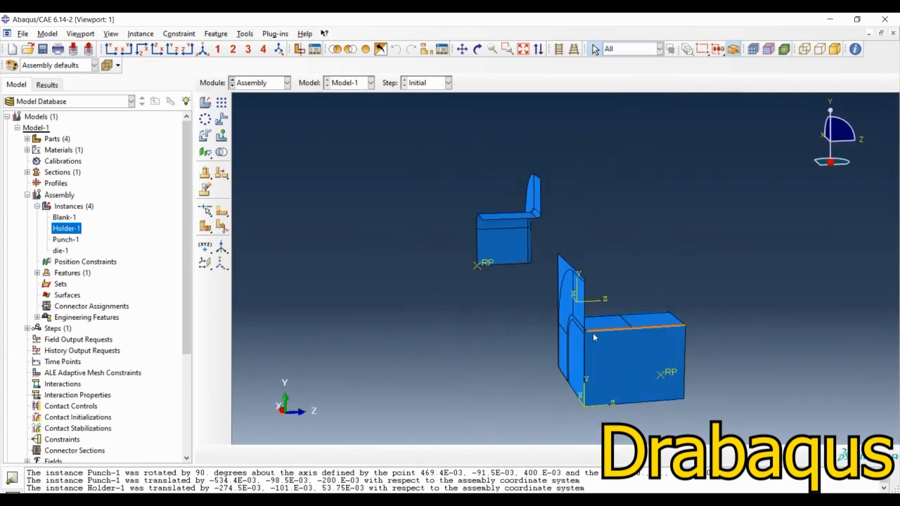
left_click_drag(508, 249, 460, 279, "ctrl+alt")
left_click(221, 120)
left_click(583, 229)
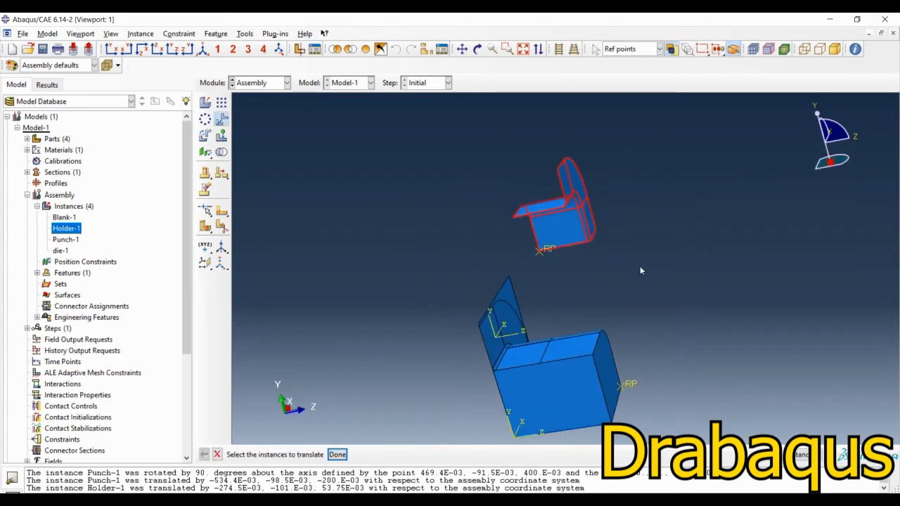
middle_click(640, 265)
left_click_drag(578, 293, 743, 250, "ctrl+alt")
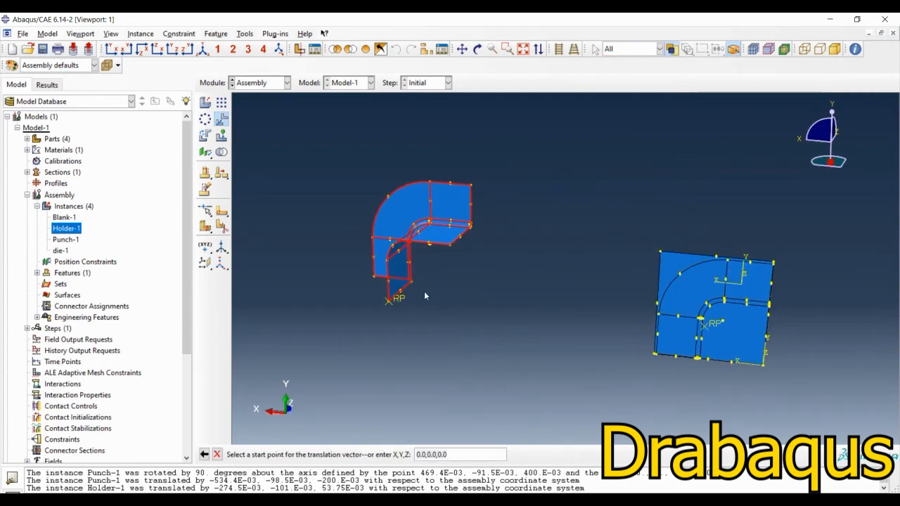
left_click_drag(501, 299, 555, 233, "ctrl+alt")
scroll(556, 233, "up", 5)
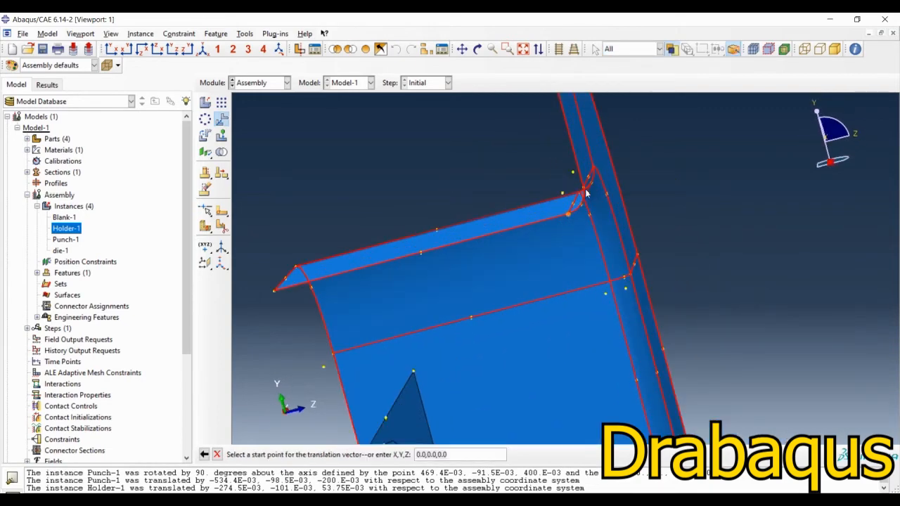
left_click(587, 192)
scroll(587, 191, "down", 4)
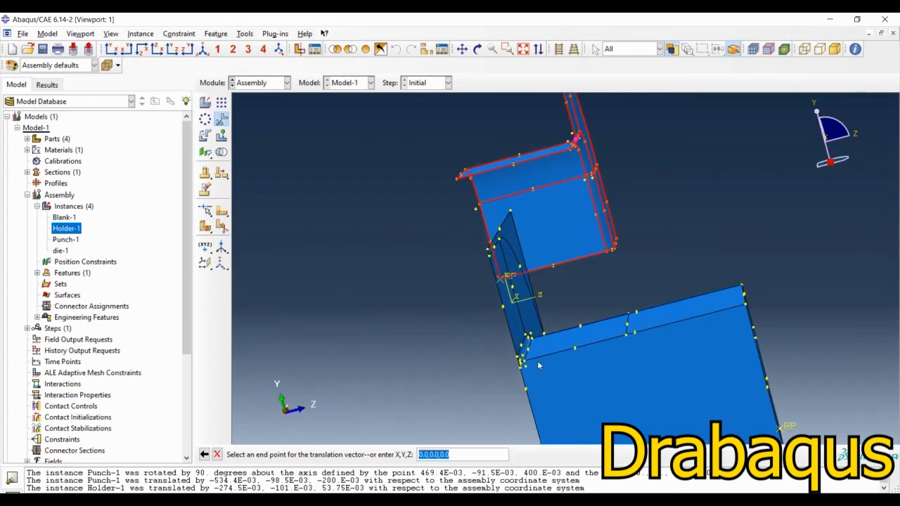
scroll(502, 362, "up", 5)
left_click_drag(462, 380, 467, 360, "ctrl+alt")
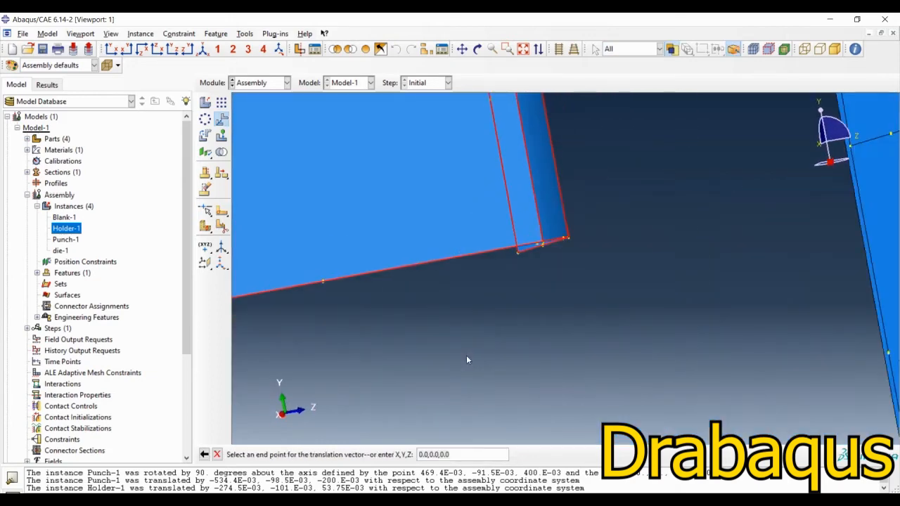
scroll(468, 360, "down", 4)
scroll(467, 360, "down", 3)
left_click_drag(645, 241, 581, 270, "ctrl+alt")
scroll(567, 270, "up", 5)
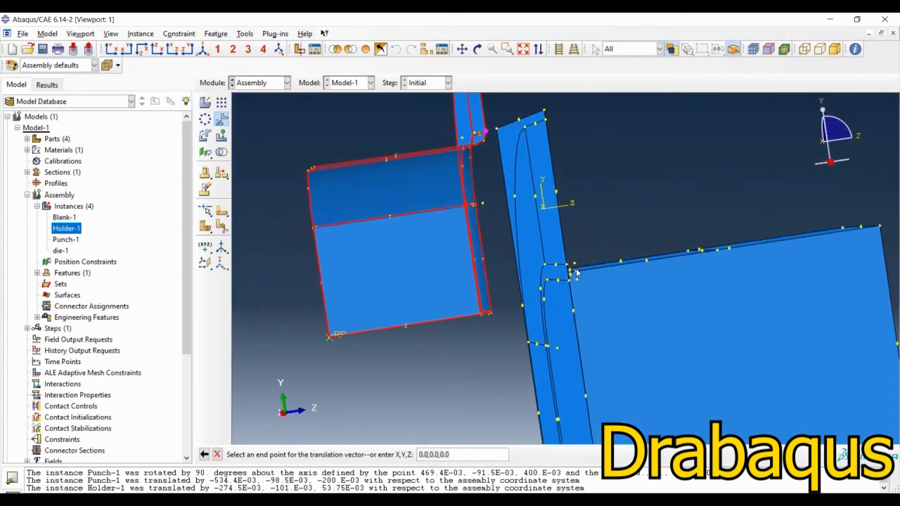
left_click(564, 267)
scroll(493, 296, "down", 3)
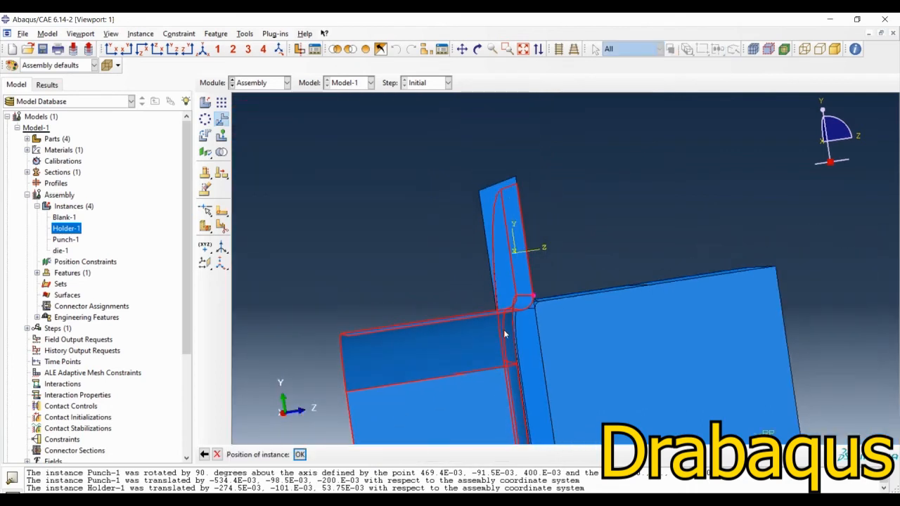
left_click(300, 454)
Step: Start a Face to Face position constraint with the punch's end face as the movable face and the blank's face as the fixed one
scroll(416, 301, "down", 3)
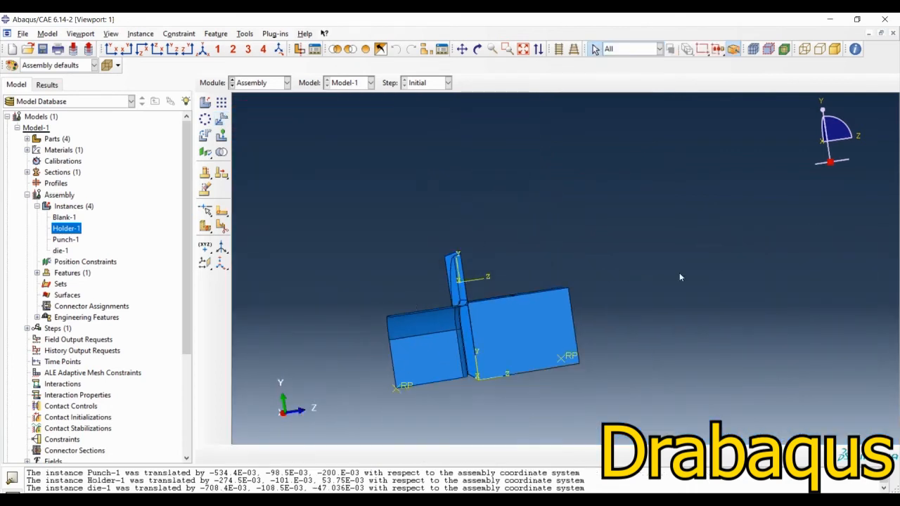
left_click_drag(416, 302, 519, 340, "ctrl+alt")
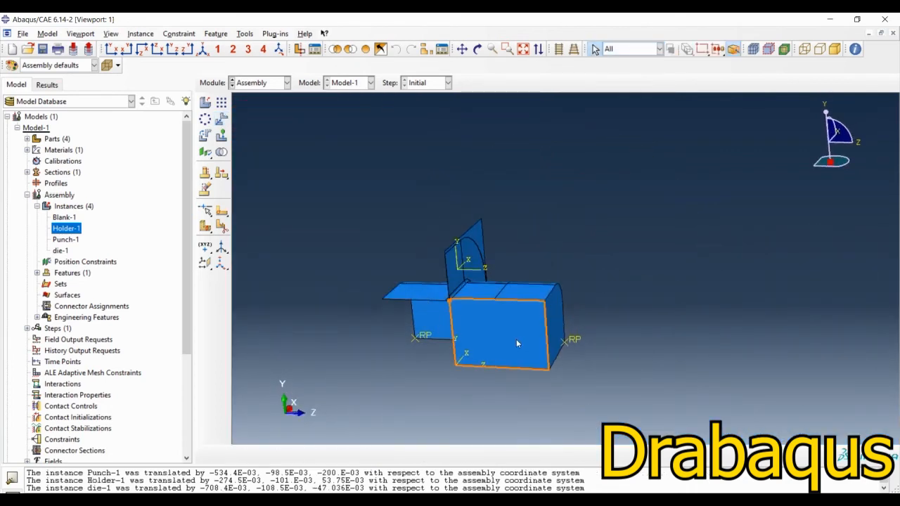
scroll(468, 272, "up", 4)
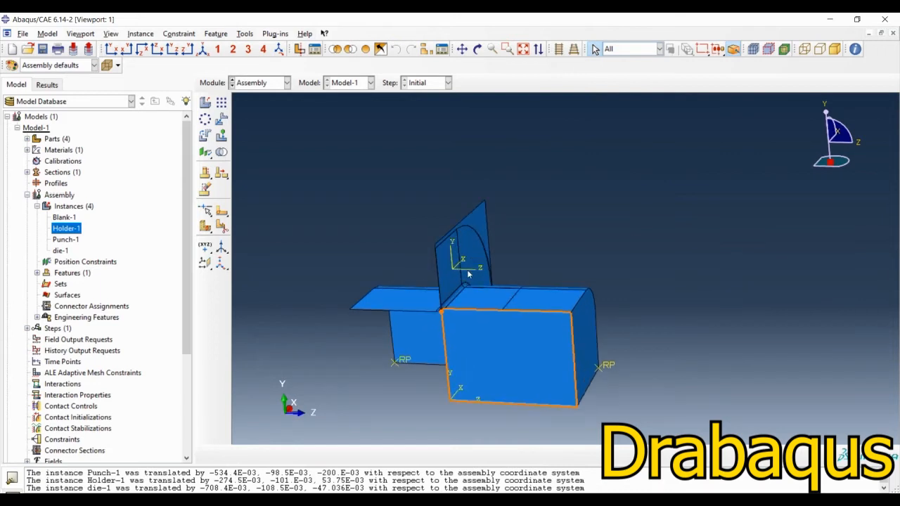
scroll(411, 266, "up", 1)
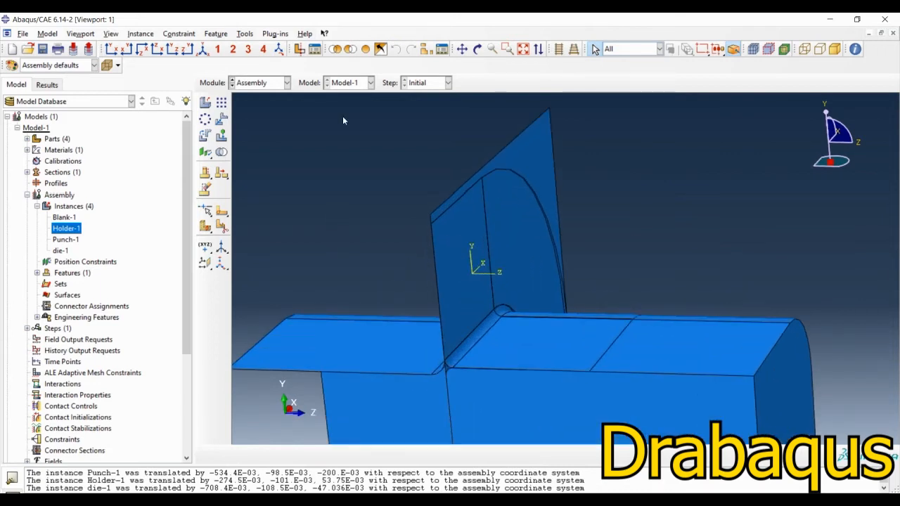
left_click(204, 153)
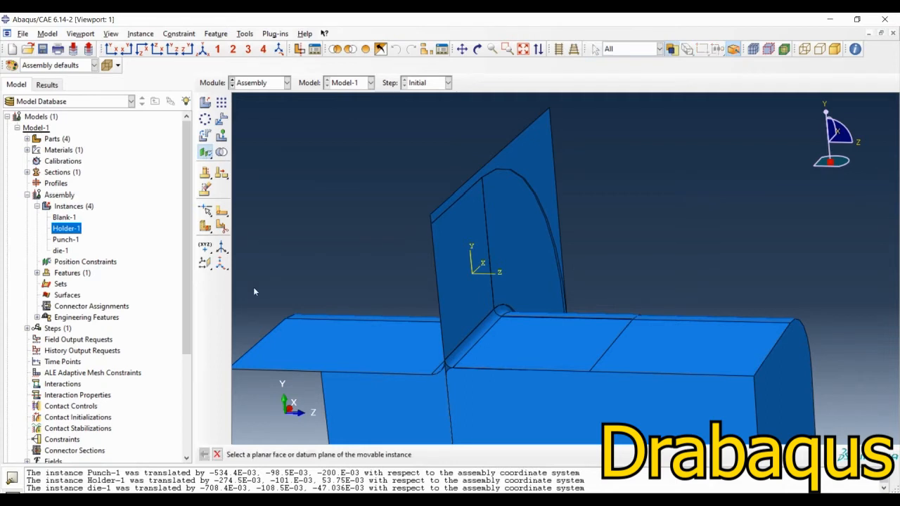
left_click_drag(202, 158, 238, 162)
scroll(439, 165, "up", 2)
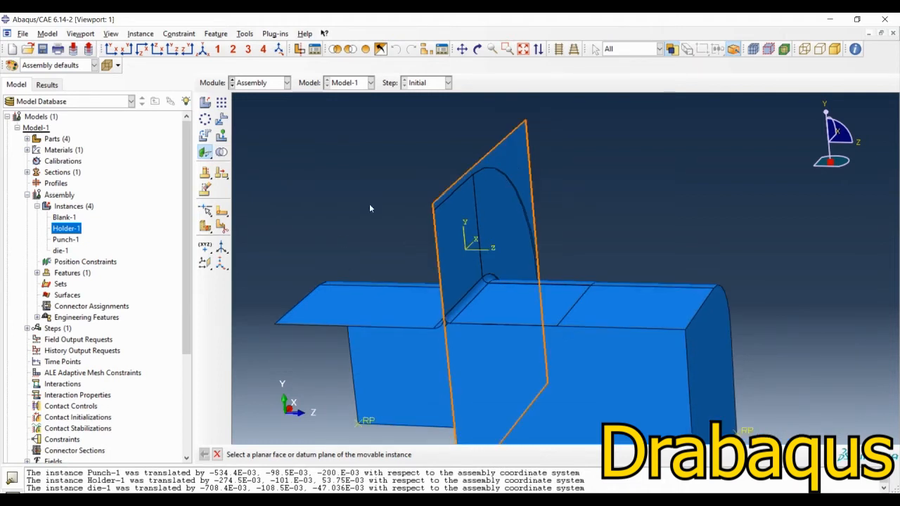
left_click_drag(370, 208, 552, 358, "ctrl+alt")
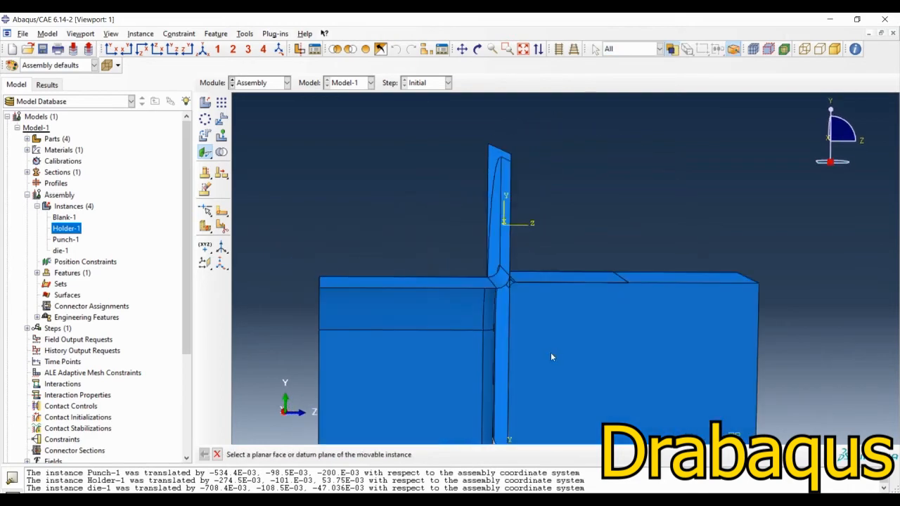
left_click(549, 354)
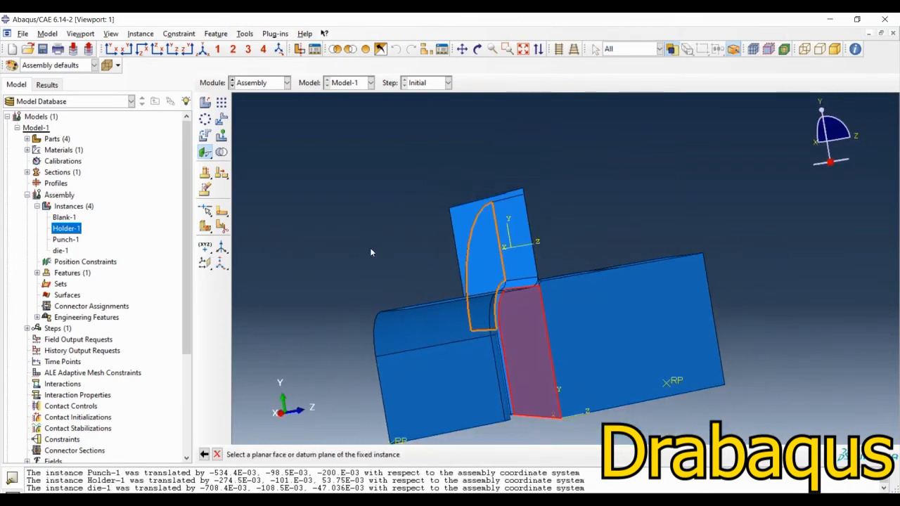
middle_click(353, 237)
left_click_drag(535, 242, 416, 262, "ctrl+alt")
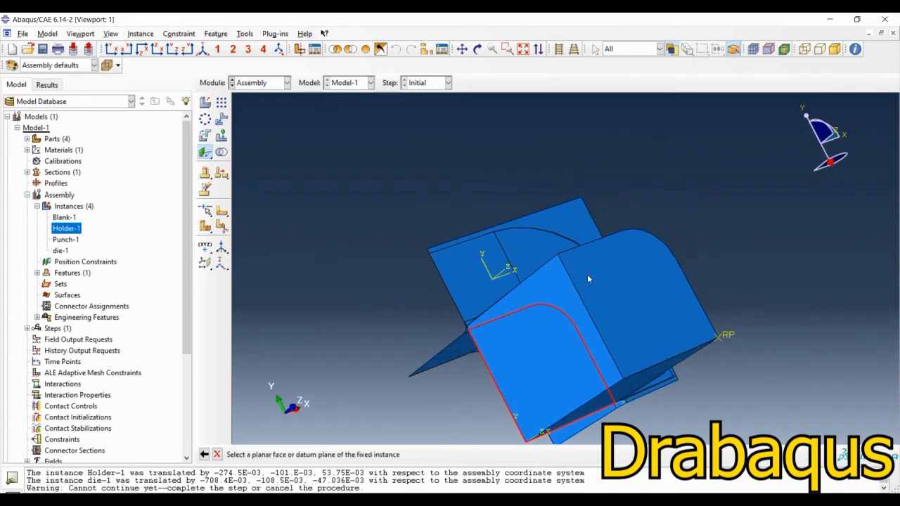
left_click_drag(588, 279, 572, 215, "ctrl+alt")
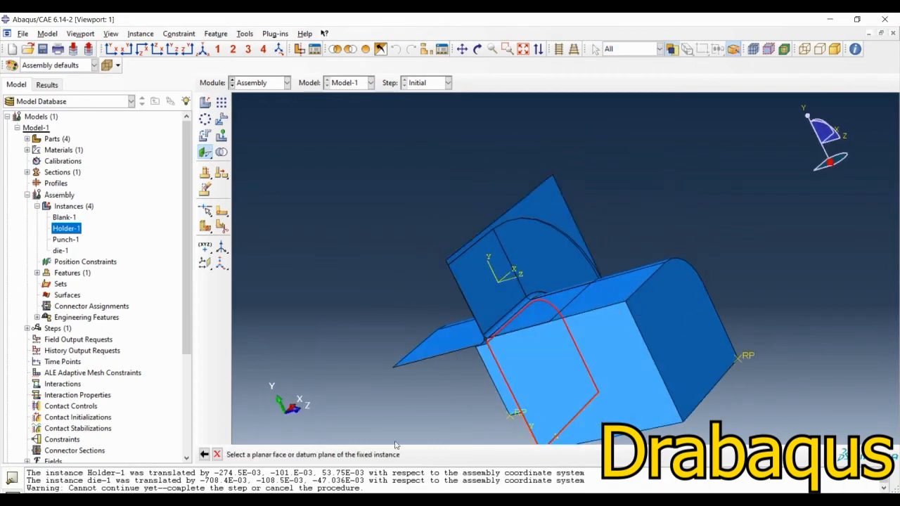
left_click(541, 199)
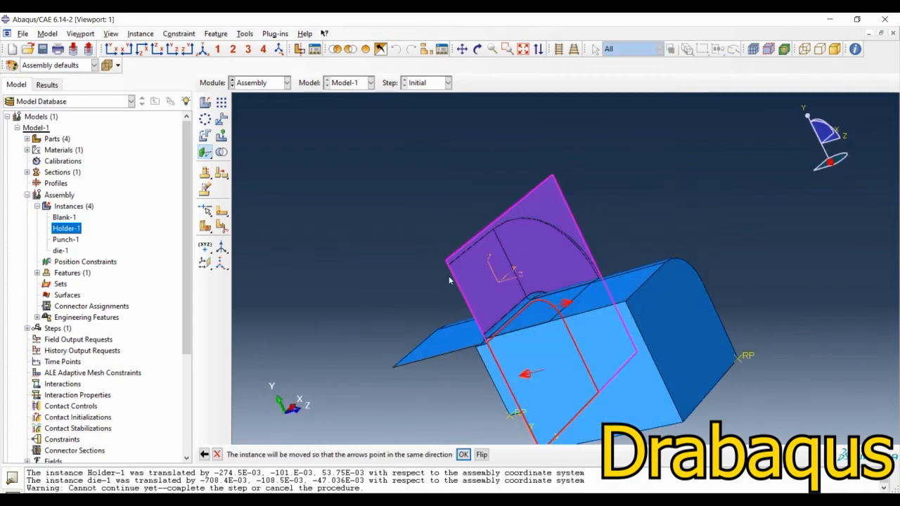
Step: Flip the constraint direction so both arrows point along positive Z, and complete it with a distance of 0 from the fixed plane
left_click_drag(448, 276, 506, 278, "ctrl+alt")
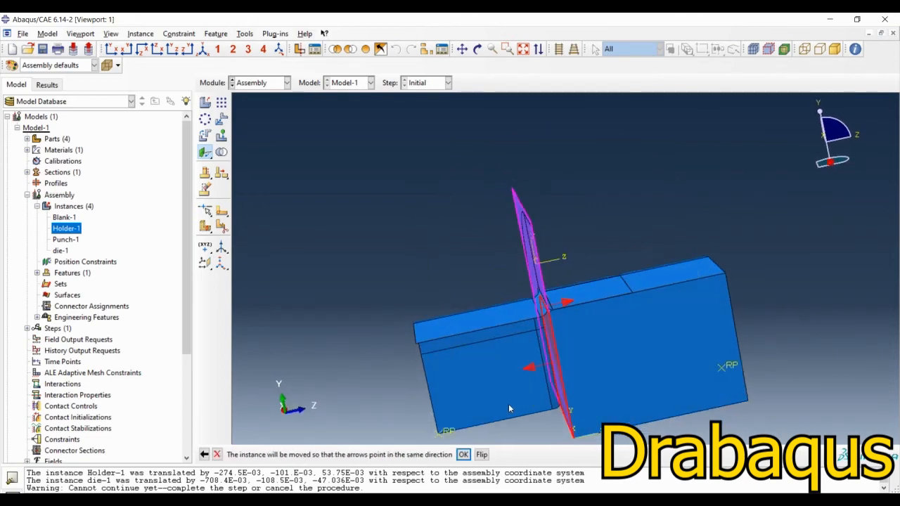
left_click(483, 455)
left_click(465, 455)
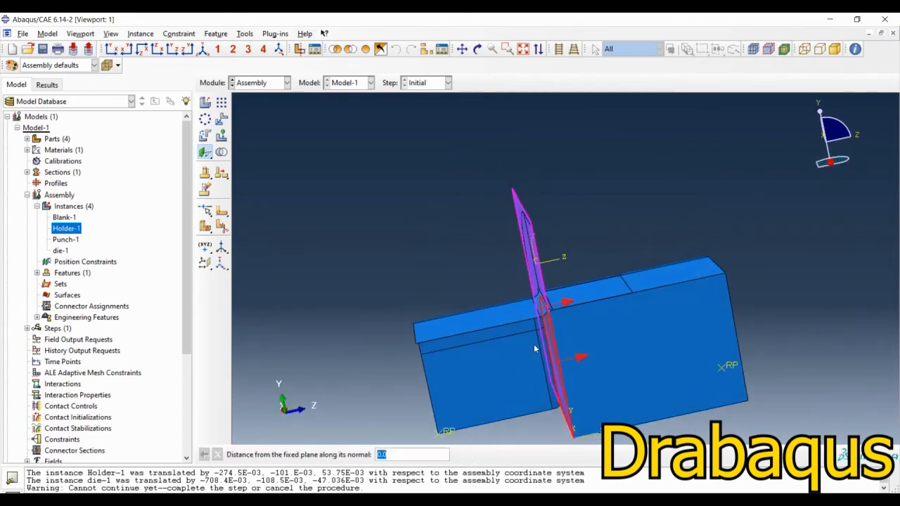
left_click_drag(535, 347, 461, 361, "ctrl+alt")
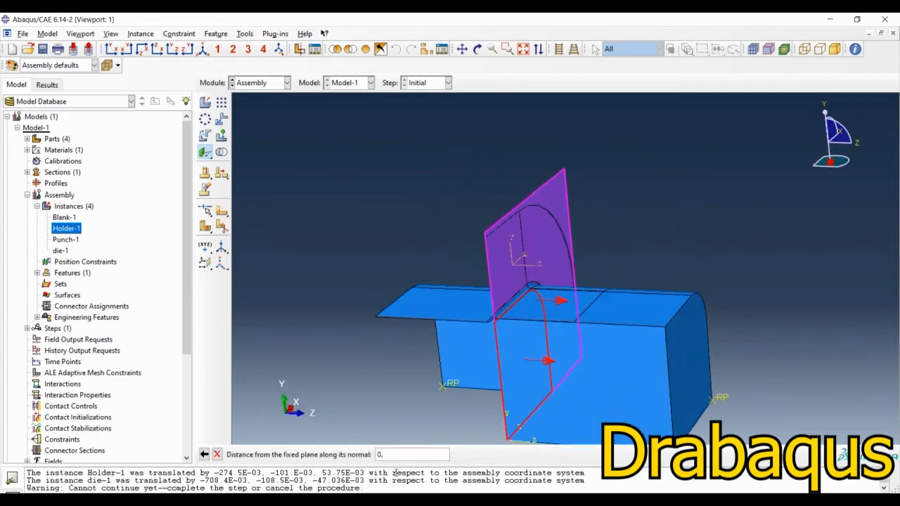
type("0005")
key("Return")
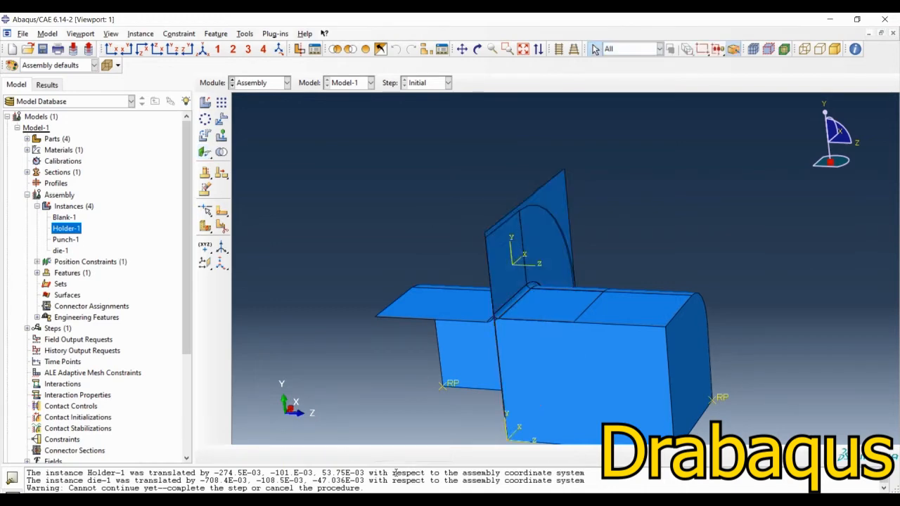
Step: Examine the corner where the punch, blank, holder and die meet to check their spacing along Z
scroll(563, 275, "down", 5)
left_click_drag(472, 332, 561, 381, "ctrl+alt")
scroll(601, 235, "down", 10)
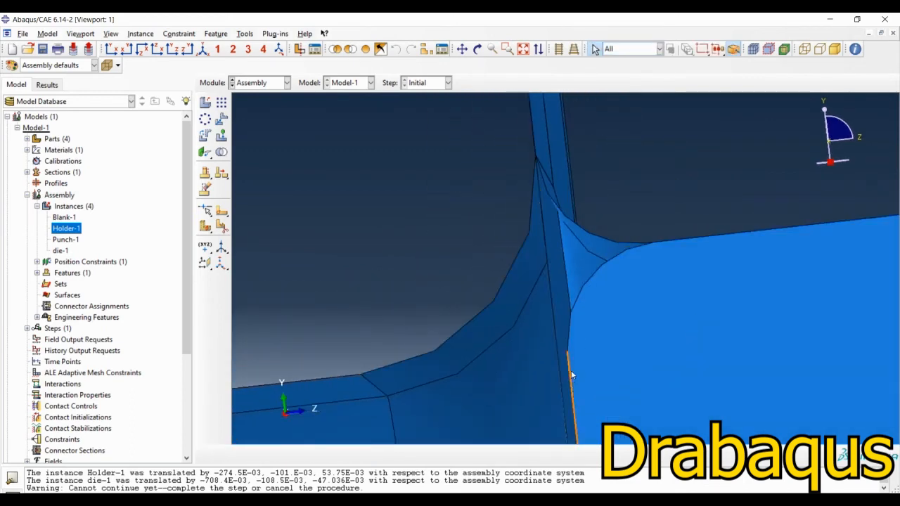
scroll(439, 194, "up", 6)
scroll(470, 203, "up", 4)
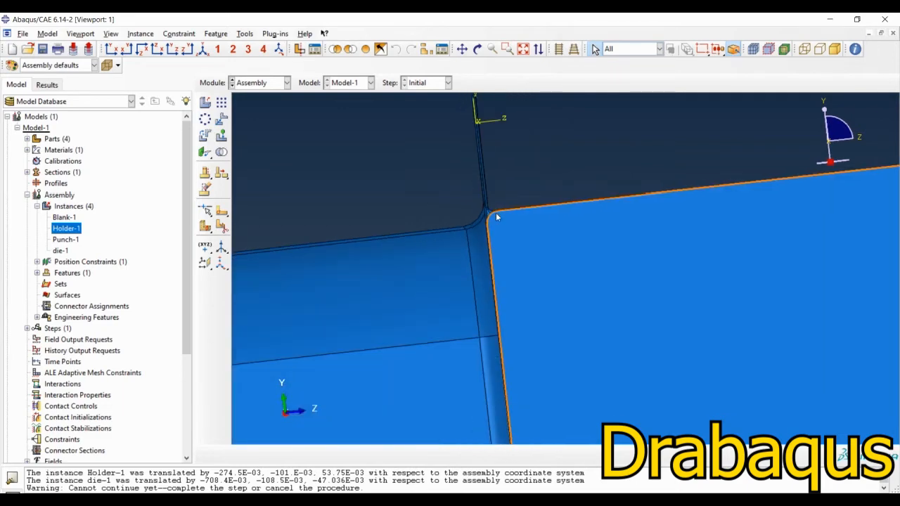
scroll(496, 213, "up", 5)
left_click_drag(581, 161, 591, 221, "ctrl+alt")
scroll(592, 222, "up", 2)
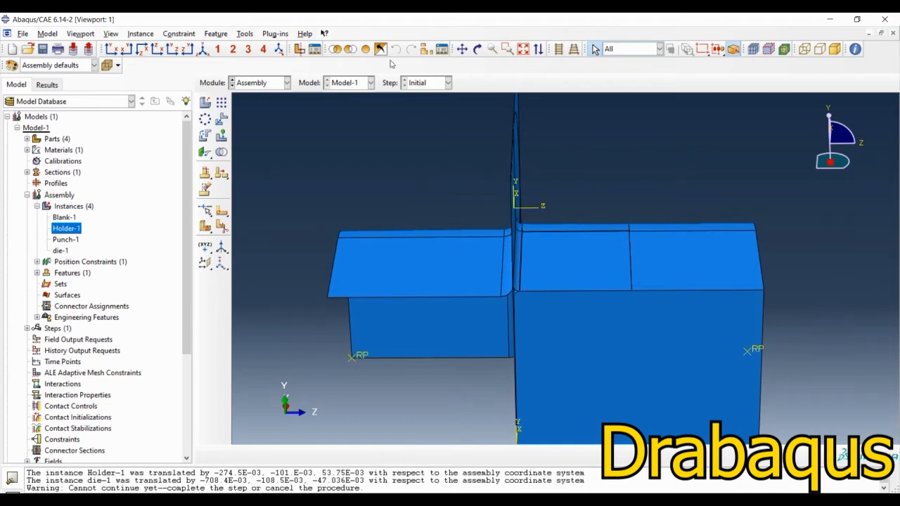
Step: Display only the Holder-1 instance by replacing the viewport contents with a display group
left_click(426, 49)
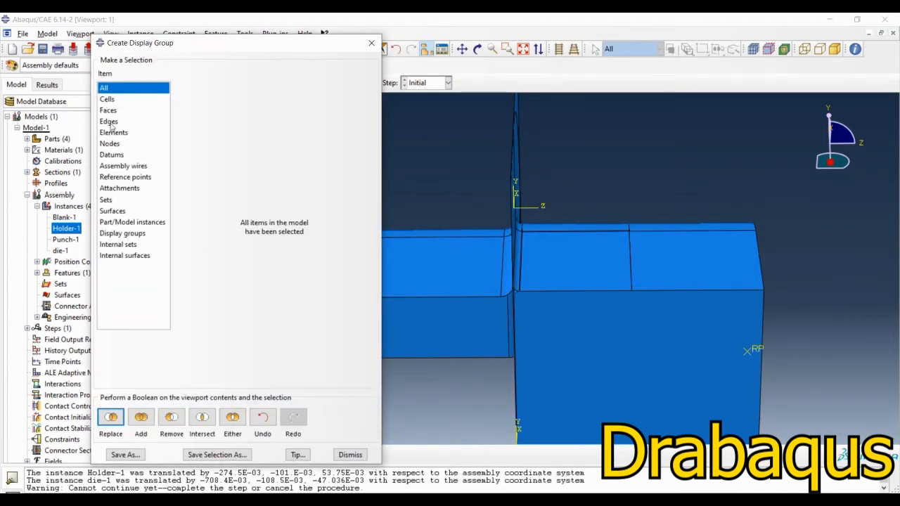
left_click(156, 222)
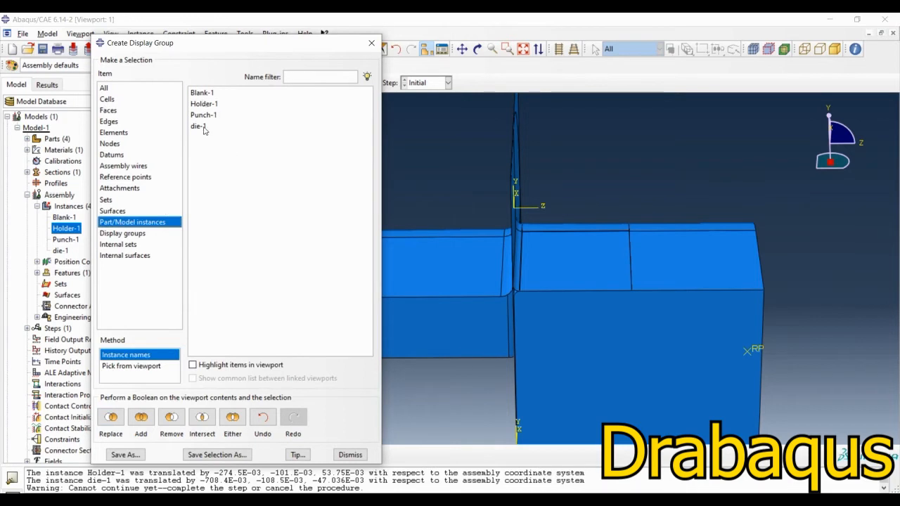
left_click(200, 104)
left_click(111, 418)
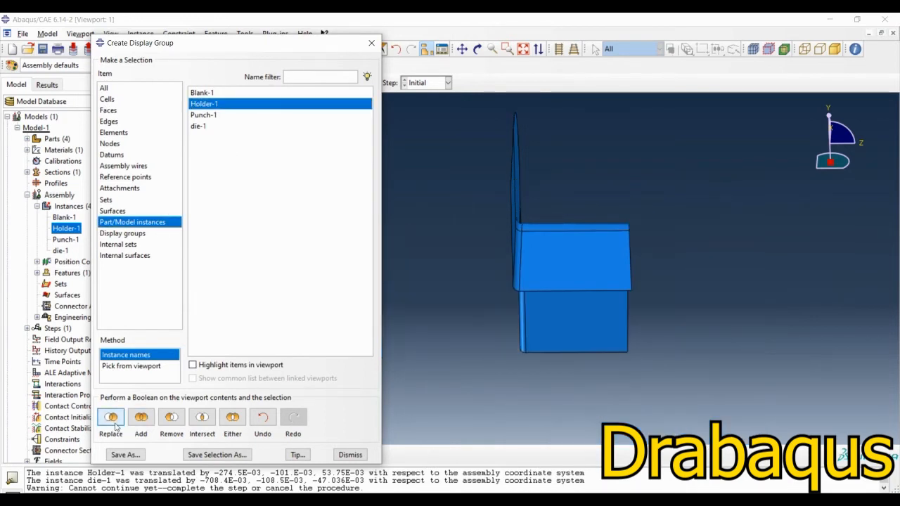
left_click(350, 455)
Step: Start a Face to Face constraint with the holder's flat flange face as movable, restore all instances, and select the blank's face as fixed
left_click(205, 152)
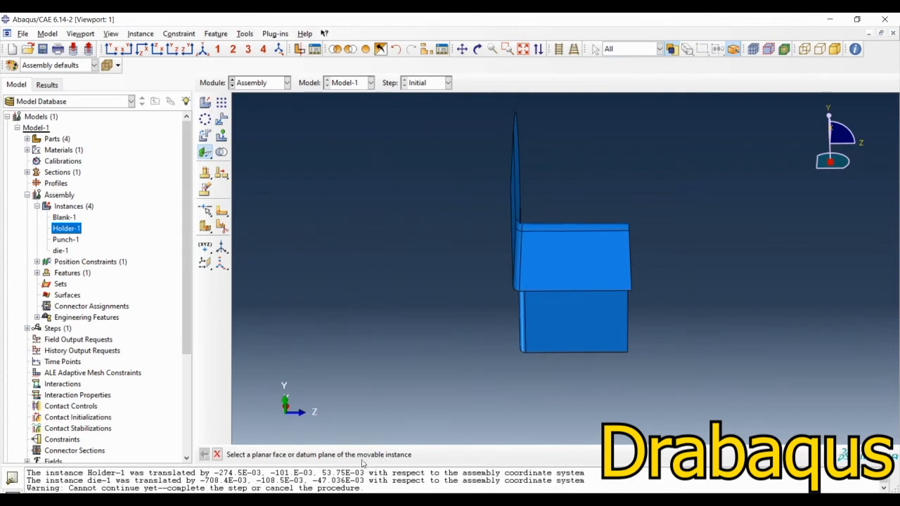
left_click_drag(446, 379, 541, 195, "ctrl+alt")
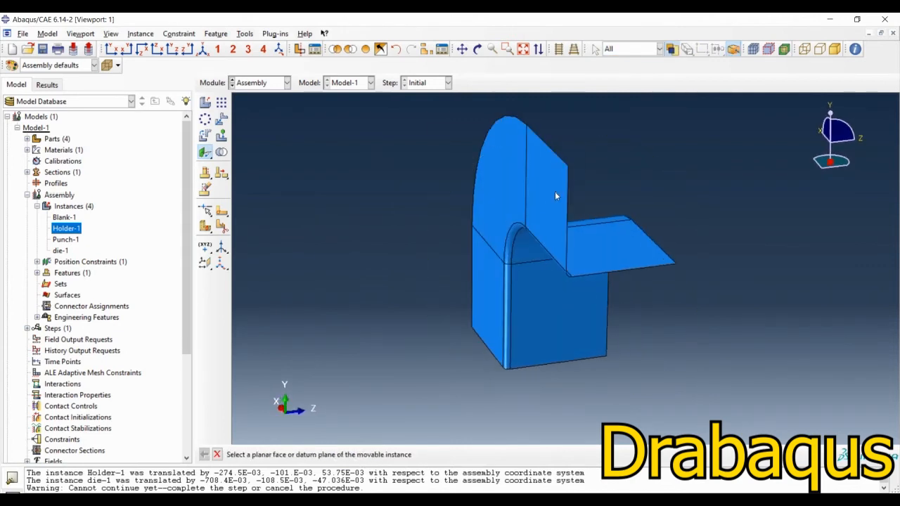
left_click(555, 196)
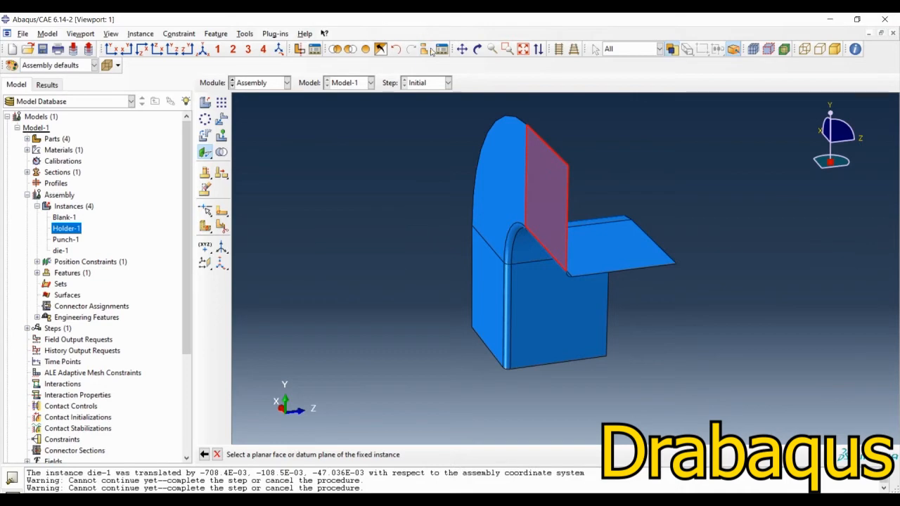
left_click(364, 51)
left_click_drag(612, 323, 514, 309, "ctrl+alt")
left_click(599, 120)
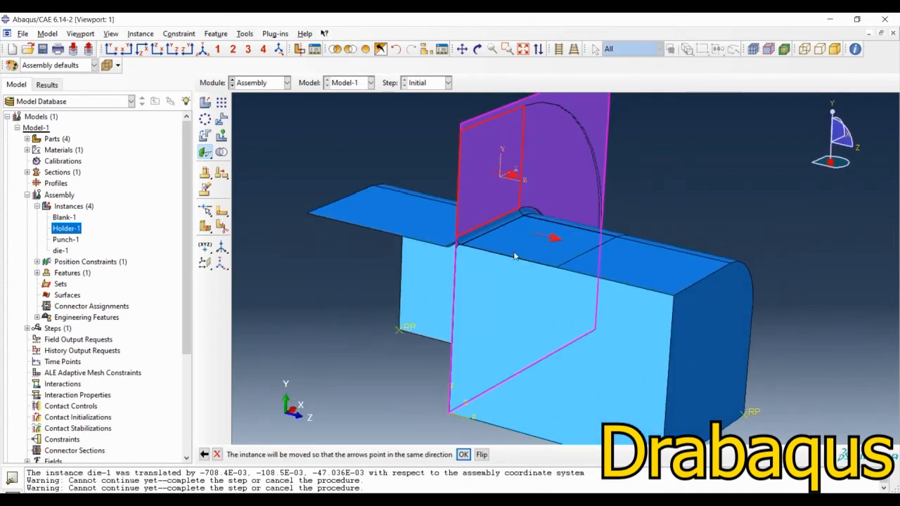
Step: Accept the constraint direction with both arrows along positive Z and complete the holder's offset from the blank plane
scroll(514, 256, "down", 3)
left_click_drag(456, 368, 489, 348, "ctrl+alt")
middle_click(378, 251)
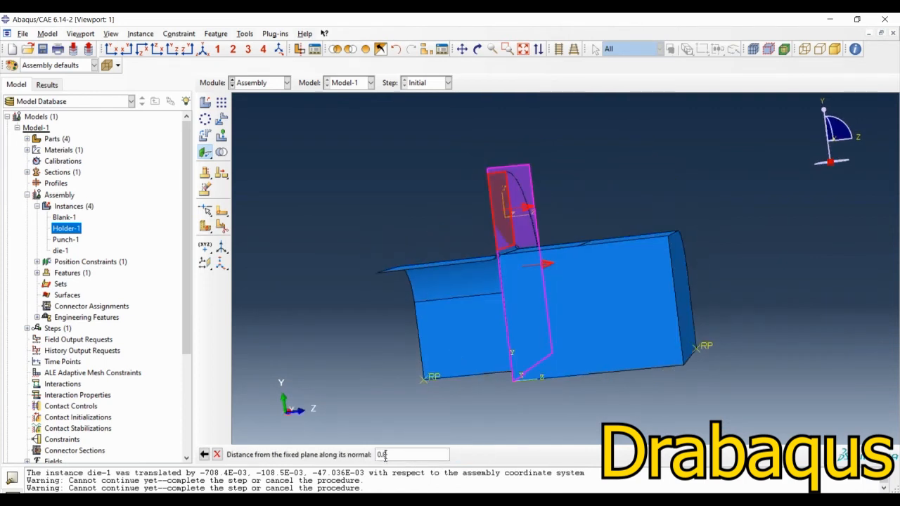
key("Return")
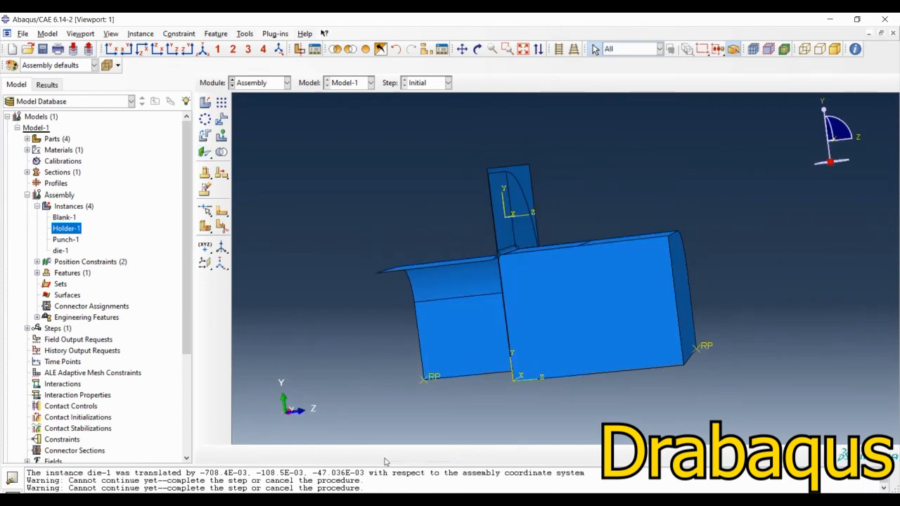
Step: Examine the gaps between the holder, blank, punch and die around the fillet corner in a near-side view
left_click_drag(578, 246, 542, 232, "ctrl+alt")
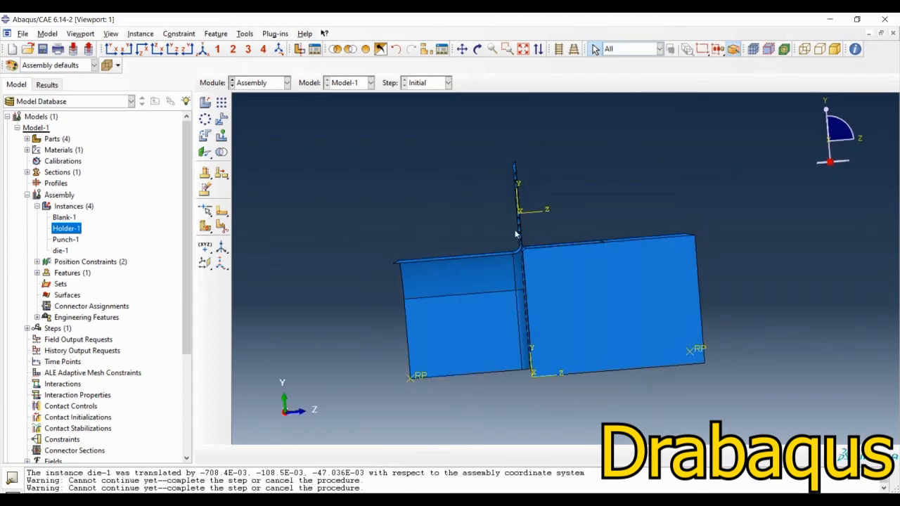
scroll(501, 265, "up", 5)
scroll(491, 272, "up", 5)
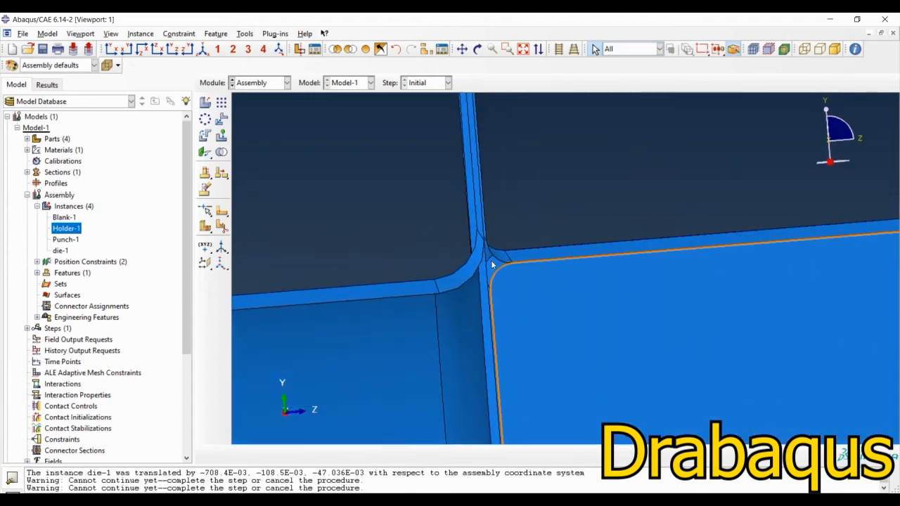
left_click_drag(477, 239, 473, 238, "ctrl+alt")
scroll(474, 234, "down", 6)
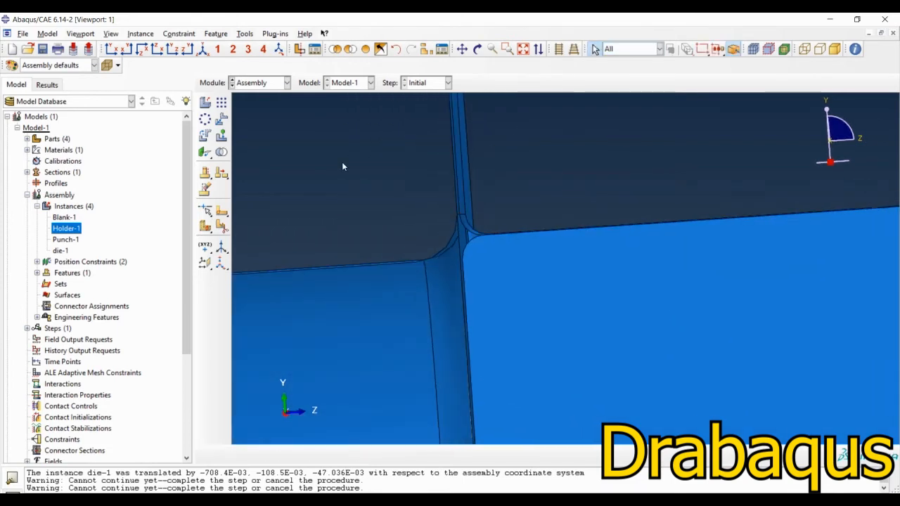
scroll(594, 329, "down", 4)
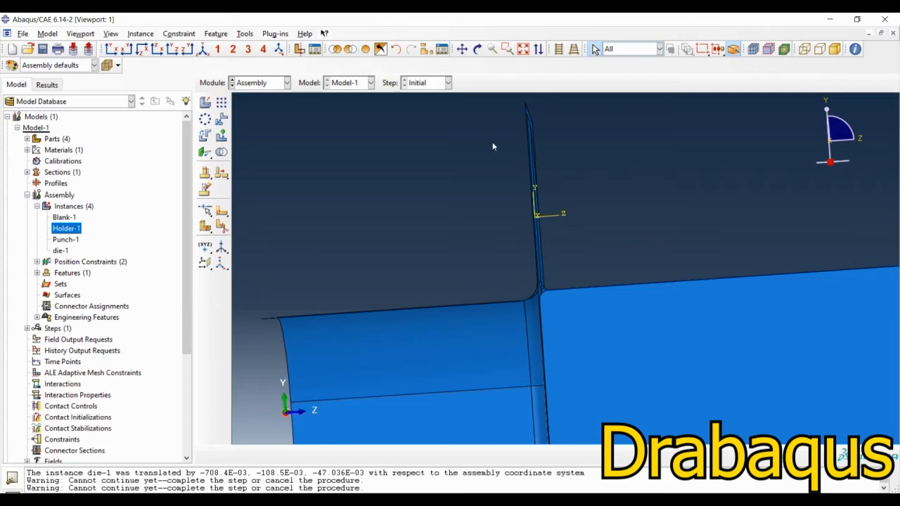
scroll(488, 145, "down", 5)
left_click_drag(602, 217, 544, 209, "ctrl+alt")
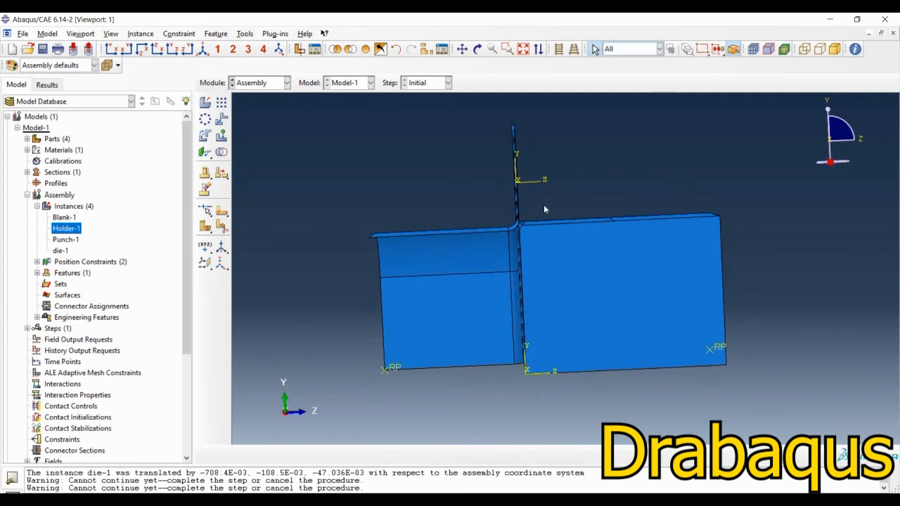
scroll(544, 209, "up", 3)
scroll(512, 237, "up", 2)
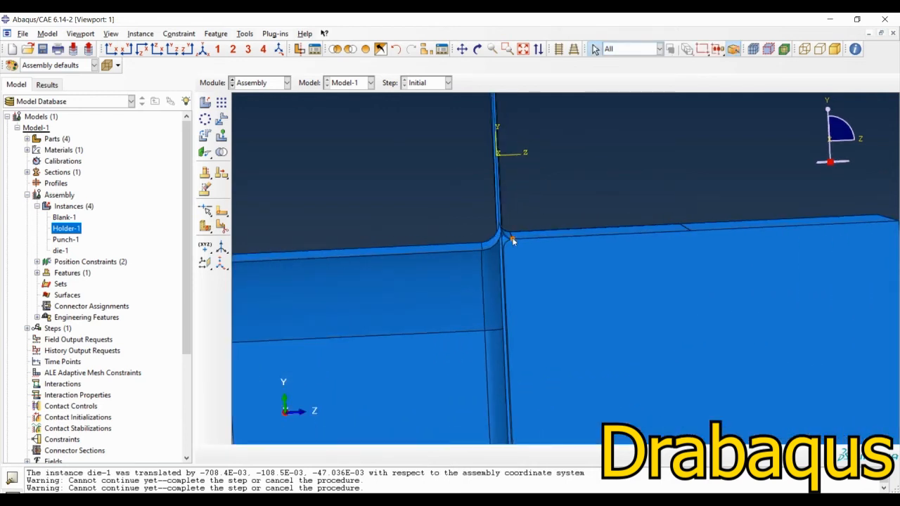
scroll(339, 214, "down", 4)
left_click_drag(585, 250, 556, 272, "ctrl+alt")
Step: Display only the die-1 instance by replacing the viewport contents with a display group
left_click(427, 50)
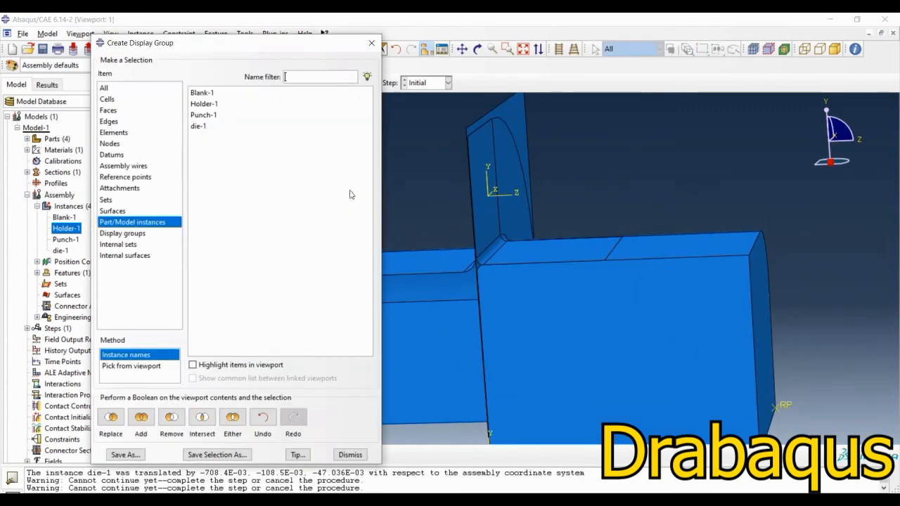
left_click(198, 127)
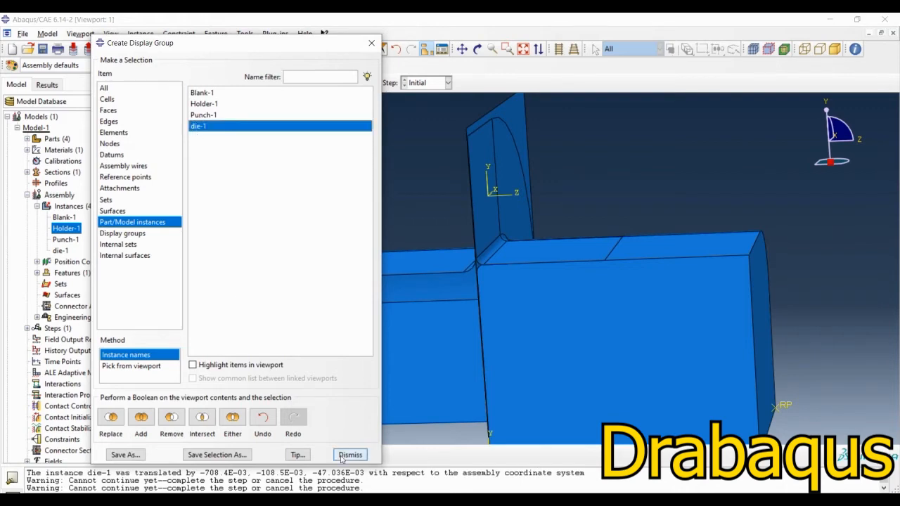
left_click(110, 417)
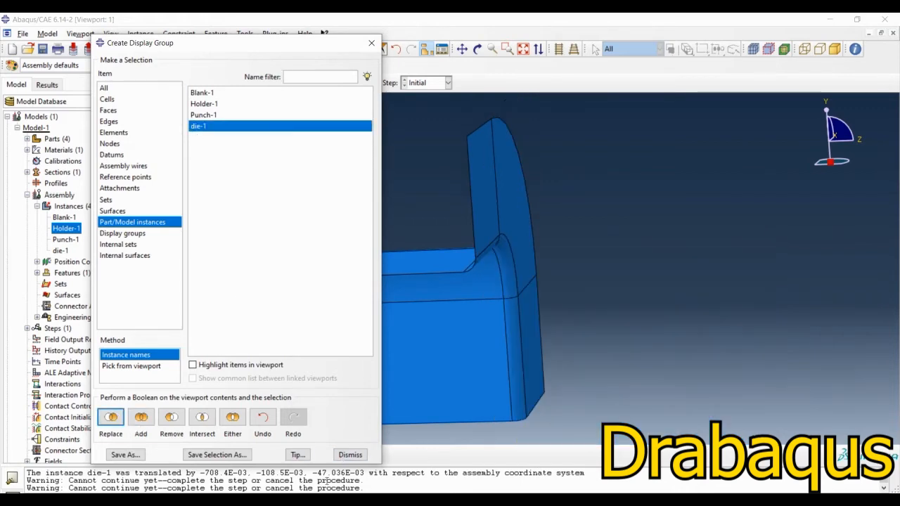
left_click(351, 456)
Step: Start a Face to Face constraint with the die's flat flange face as movable, restore all instances, and select the blank's face as fixed
left_click(205, 152)
left_click(479, 185)
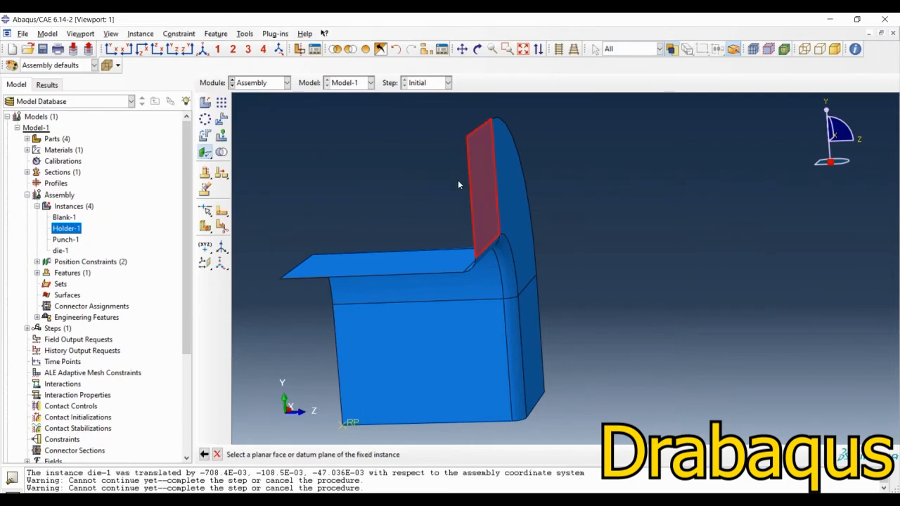
left_click(365, 49)
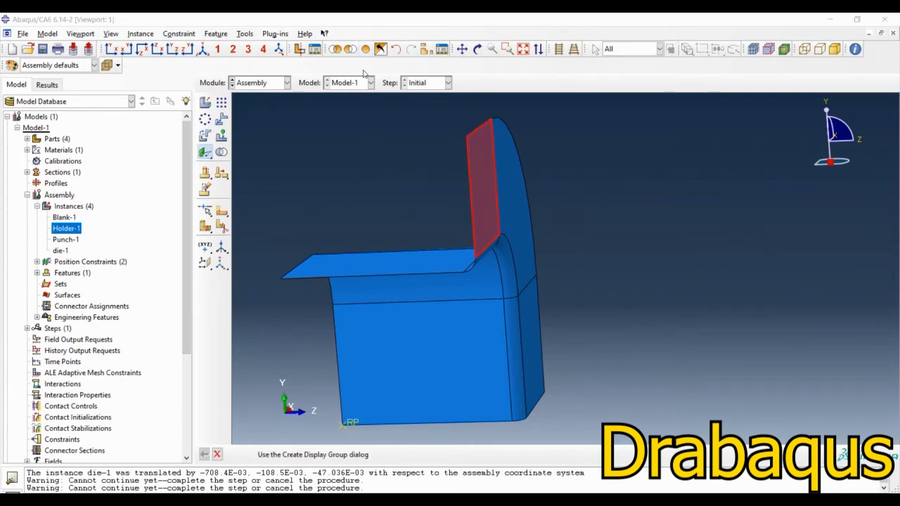
left_click(477, 49)
left_click_drag(575, 228, 561, 147)
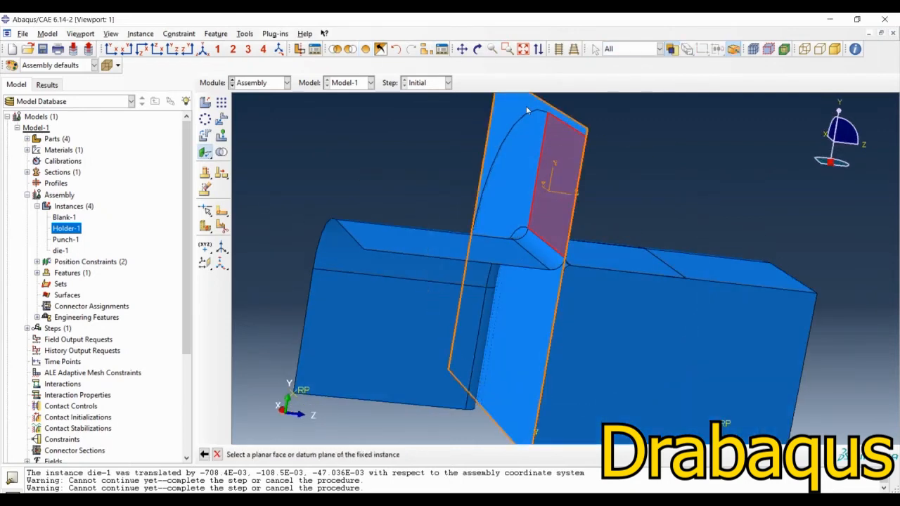
left_click(442, 257)
Step: Accept the positive Z arrow direction and complete the die's constraint with a distance of 0.0005 from the blank plane
left_click_drag(441, 256, 456, 207, "ctrl+alt")
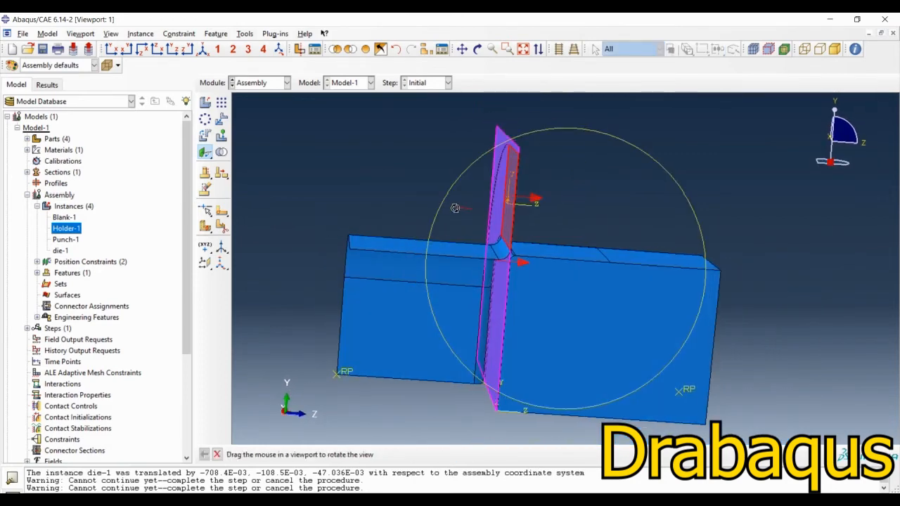
middle_click(431, 195)
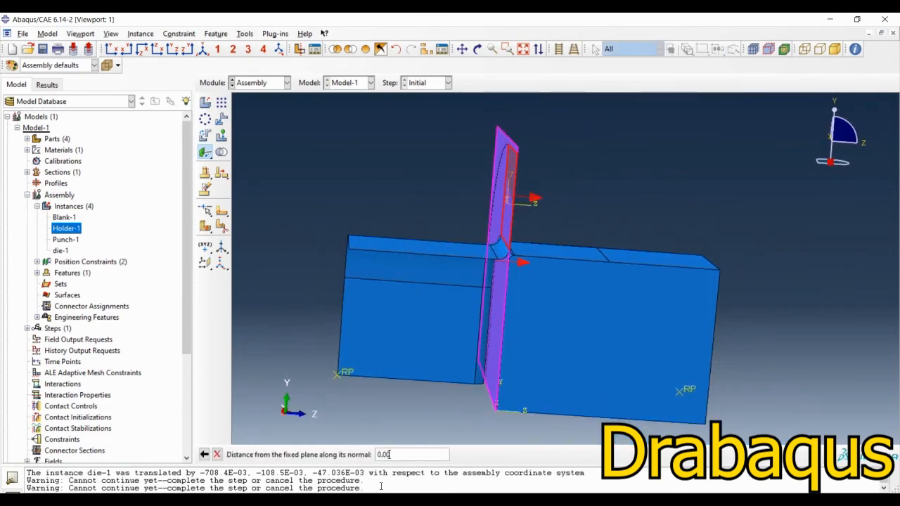
key("Return")
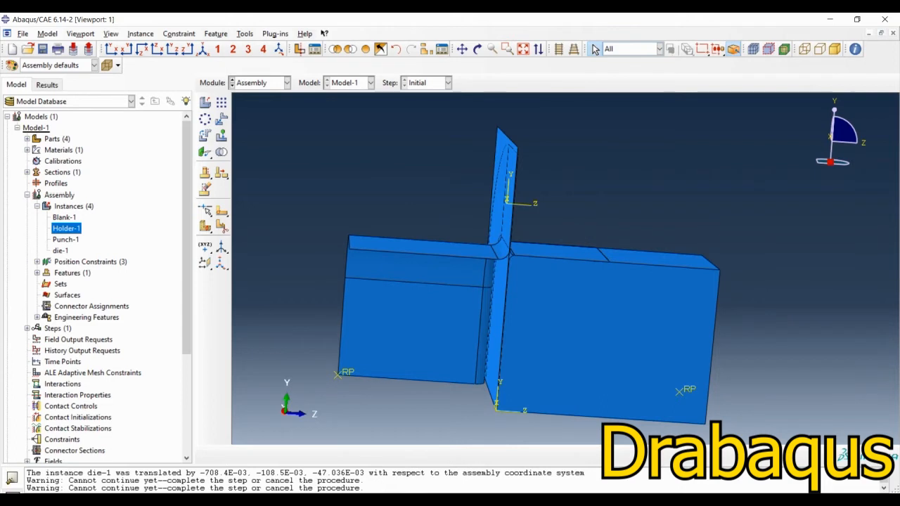
Step: Examine the gap between the die flange, blank and holder around the fillet corner in a side view
left_click_drag(562, 216, 543, 219, "ctrl+alt")
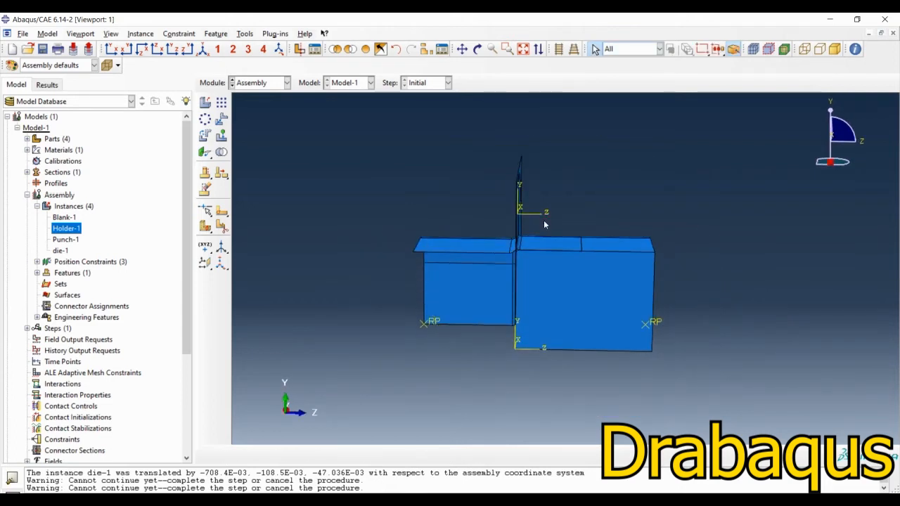
scroll(538, 268, "down", 3)
scroll(537, 267, "down", 5)
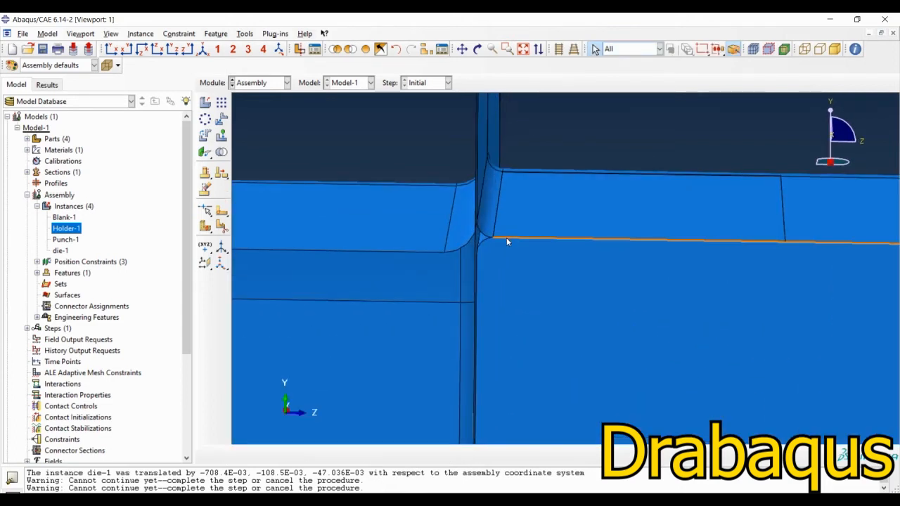
left_click_drag(566, 316, 572, 279, "ctrl+alt")
scroll(529, 194, "down", 5)
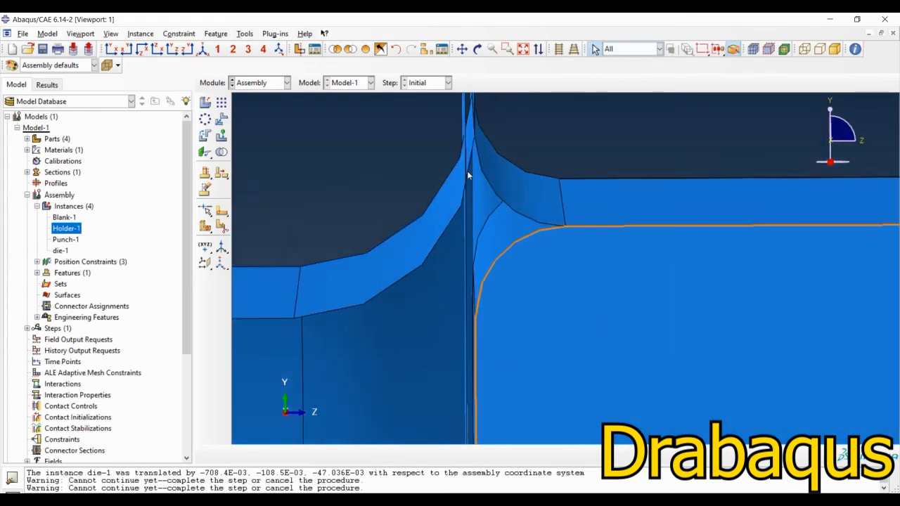
scroll(464, 254, "up", 2)
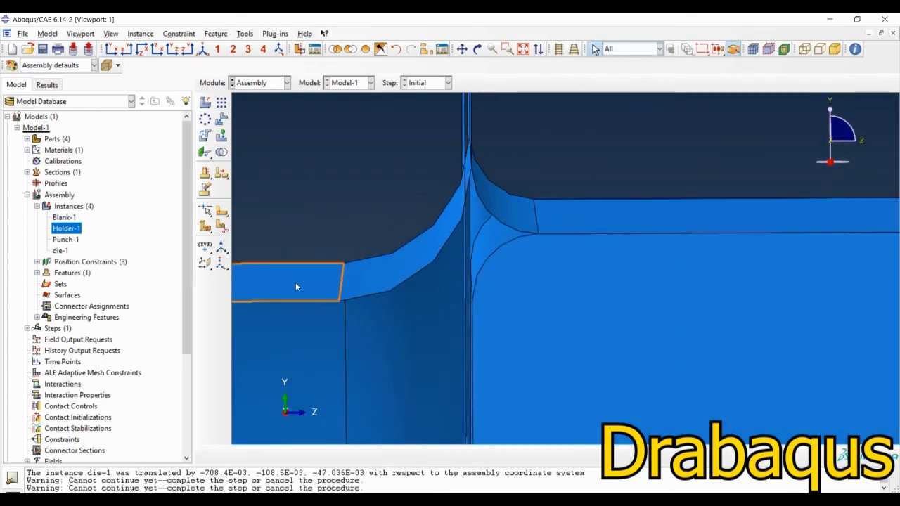
Step: Open the die's Face to Face-3 position constraint for editing
left_click(37, 262)
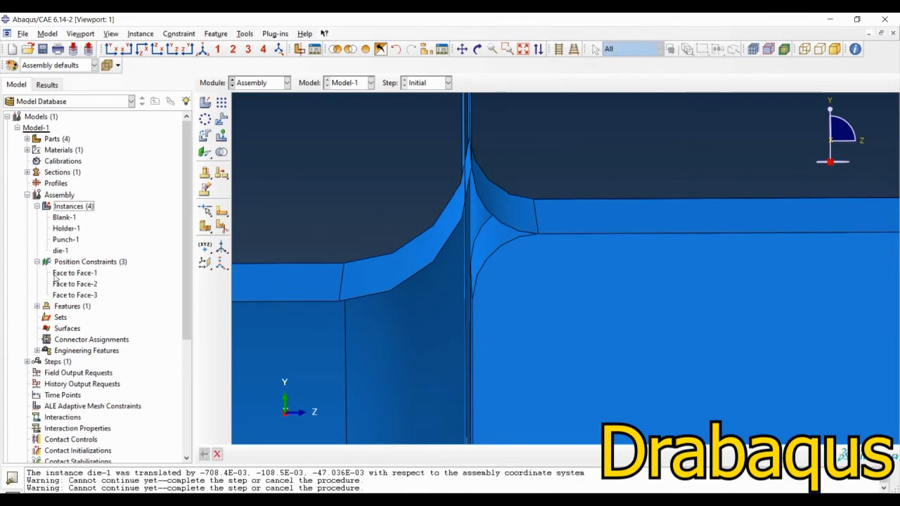
left_click(71, 295)
right_click(71, 295)
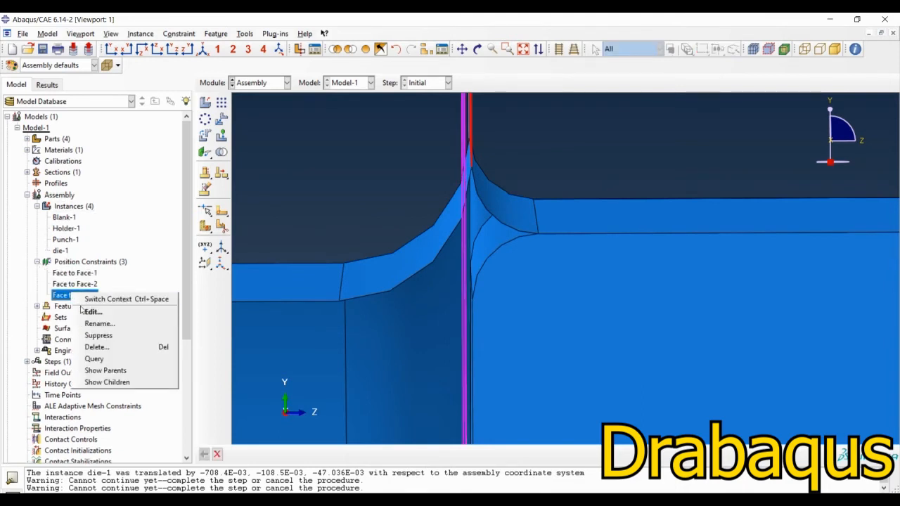
left_click(88, 311)
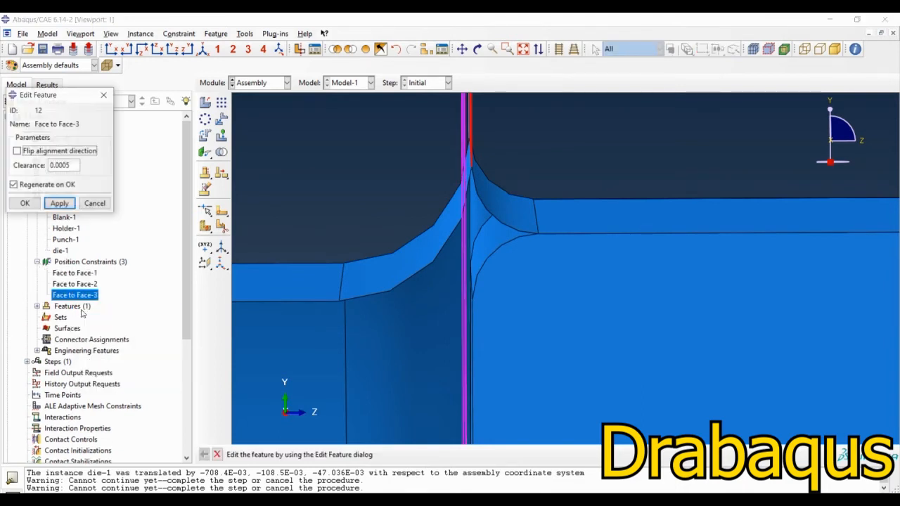
Step: Try flipping the alignment direction of the die's Face to Face-3 constraint, and restore the original direction
left_click(17, 151)
left_click(60, 203)
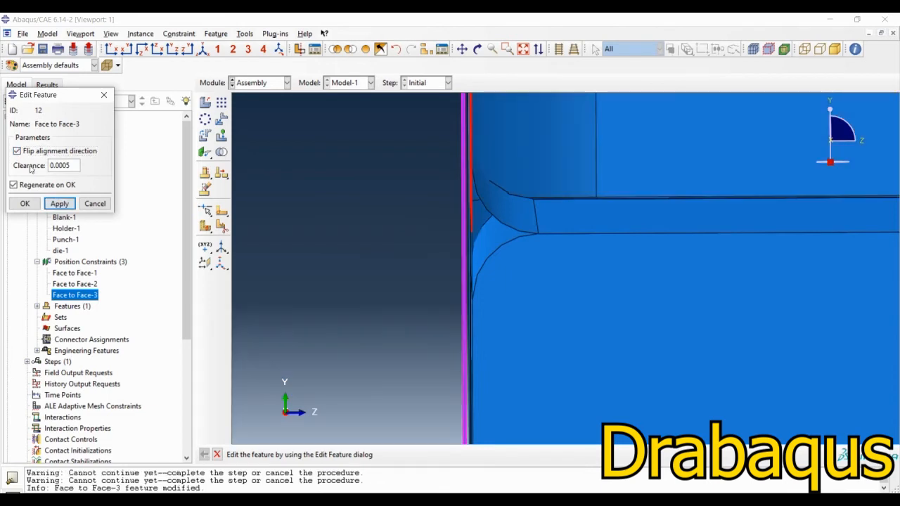
left_click(17, 151)
left_click(59, 203)
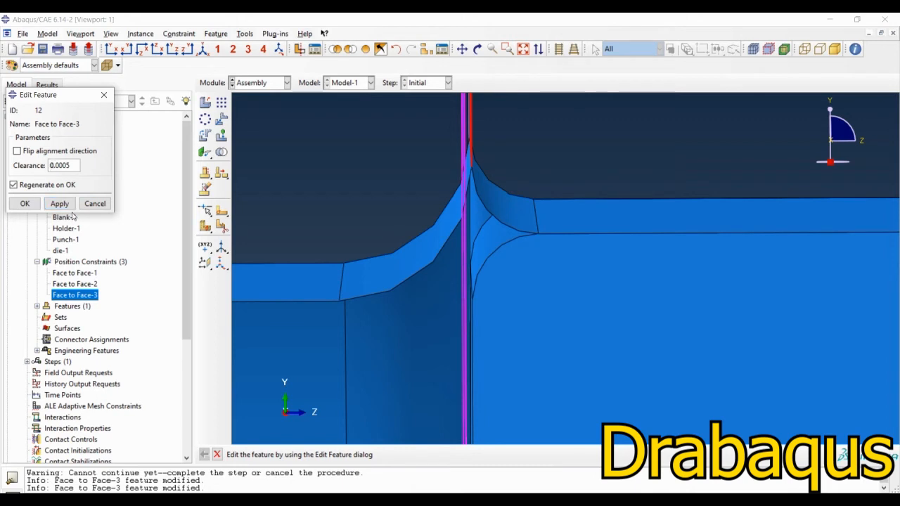
Step: Set the clearance of the die's Face to Face-3 constraint to -0.0005 and confirm the edit
type("-")
left_click(60, 203)
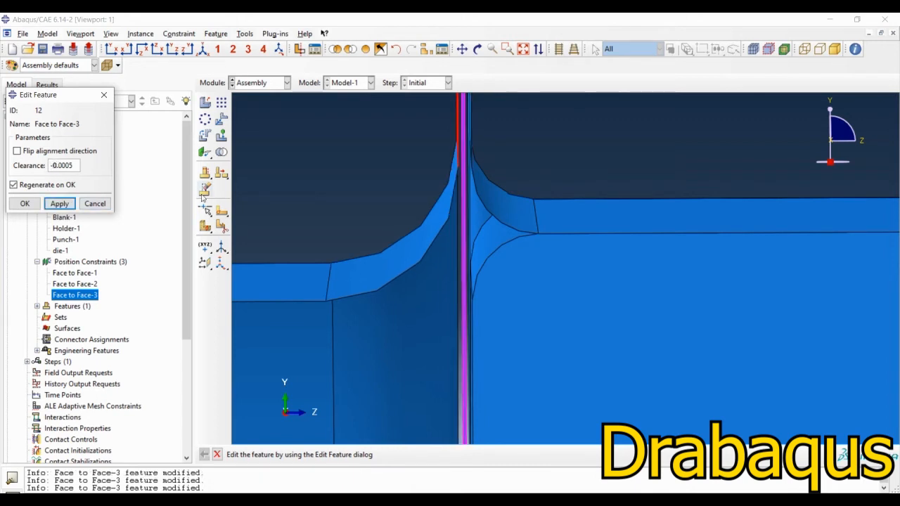
left_click(25, 203)
Step: Examine the repositioned die against the blank and holder from several angles, including a close-up of the fillet corner
scroll(499, 139, "up", 9)
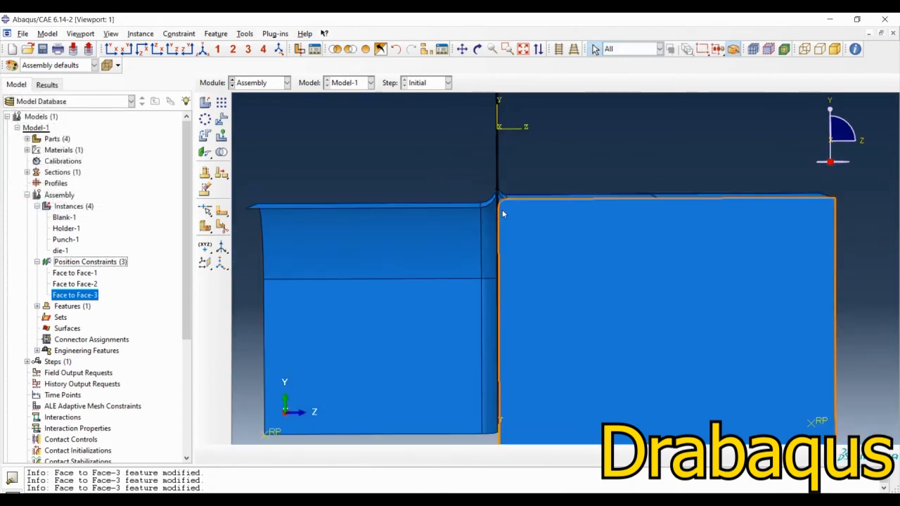
left_click_drag(619, 255, 560, 302, "ctrl+alt")
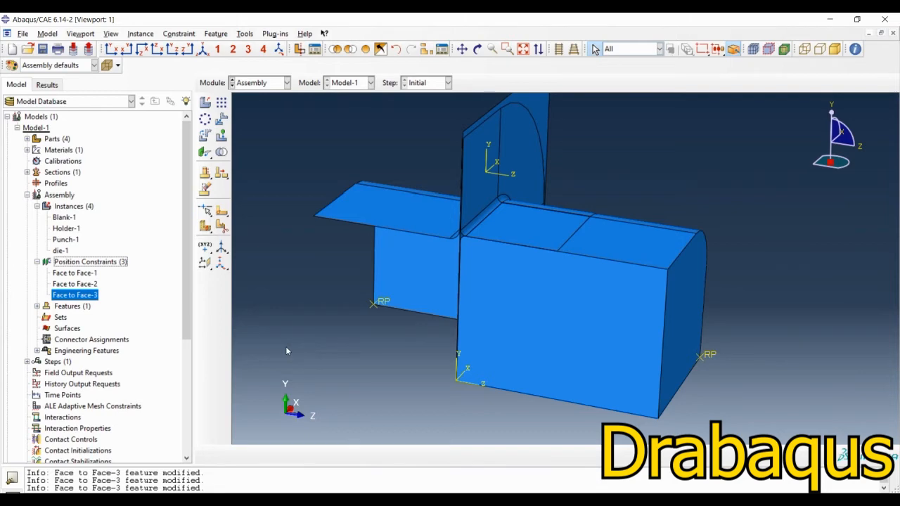
left_click_drag(450, 299, 510, 165, "ctrl+alt")
scroll(530, 199, "down", 3)
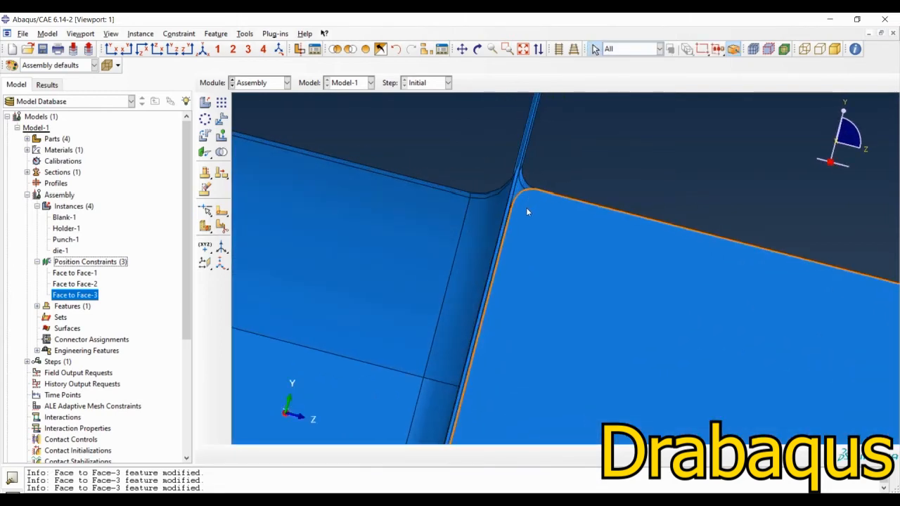
mouse_move(527, 209)
left_mouse_down("ctrl+alt")
mouse_move(521, 201)
mouse_move(526, 208)
left_mouse_up("ctrl+alt")
scroll(526, 209, "up", 3)
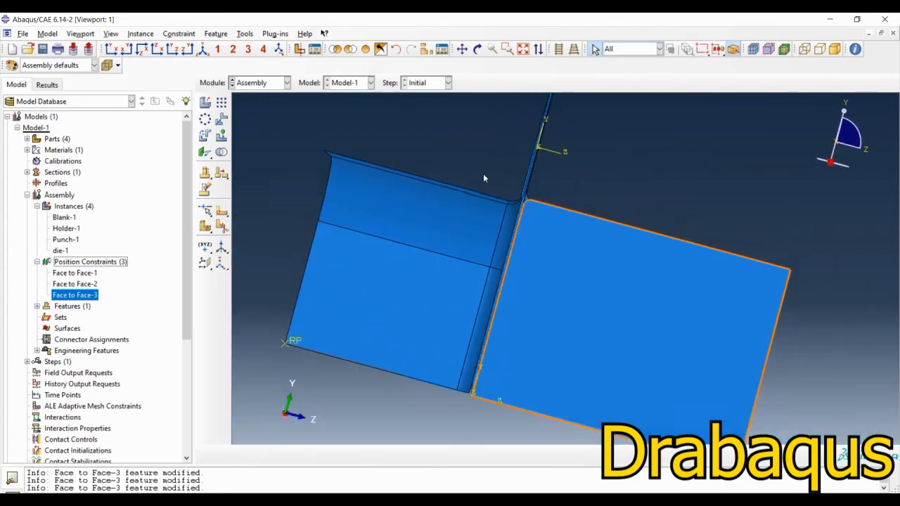
left_click_drag(544, 280, 553, 254, "ctrl+alt")
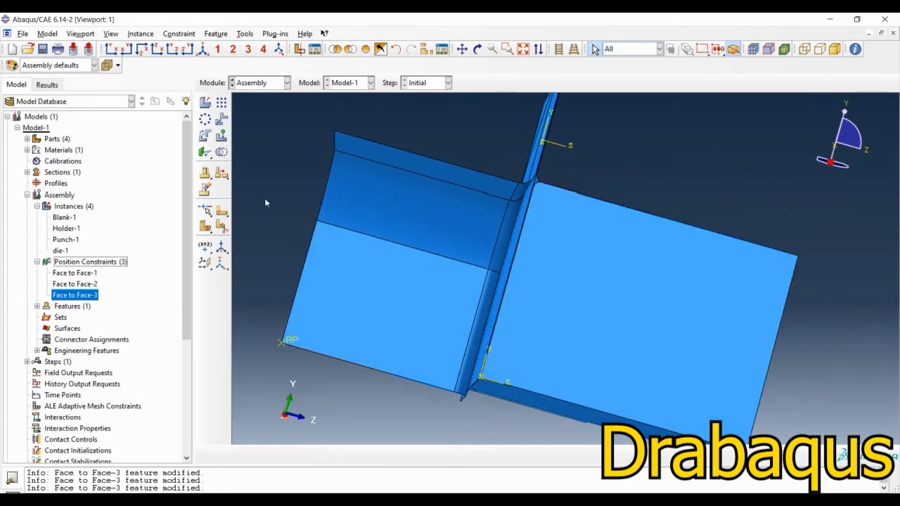
Step: Add a Face to Face constraint from the punch's upper flat face to the die's upper flat wall, with matching arrow directions and a clearance distance
left_click_drag(265, 200, 574, 251, "ctrl+alt")
left_click(203, 154)
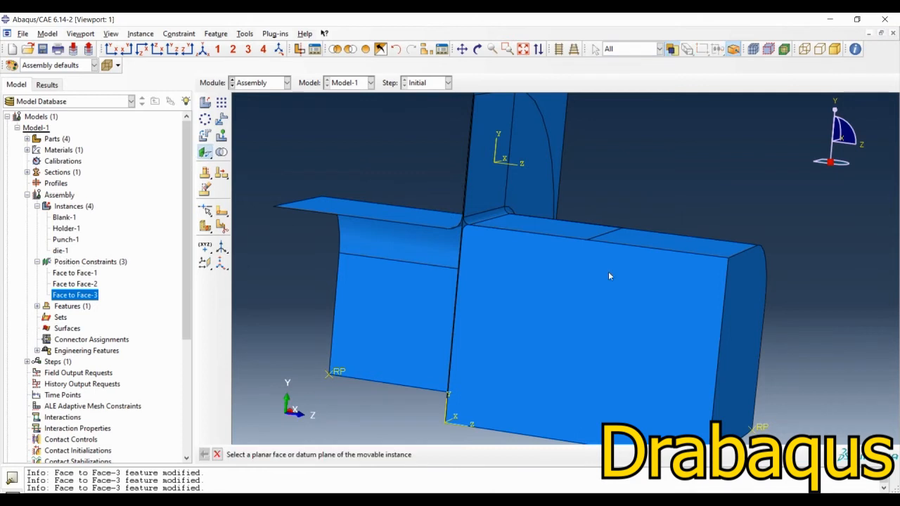
left_click(691, 248)
left_click_drag(471, 349, 485, 316, "ctrl+alt")
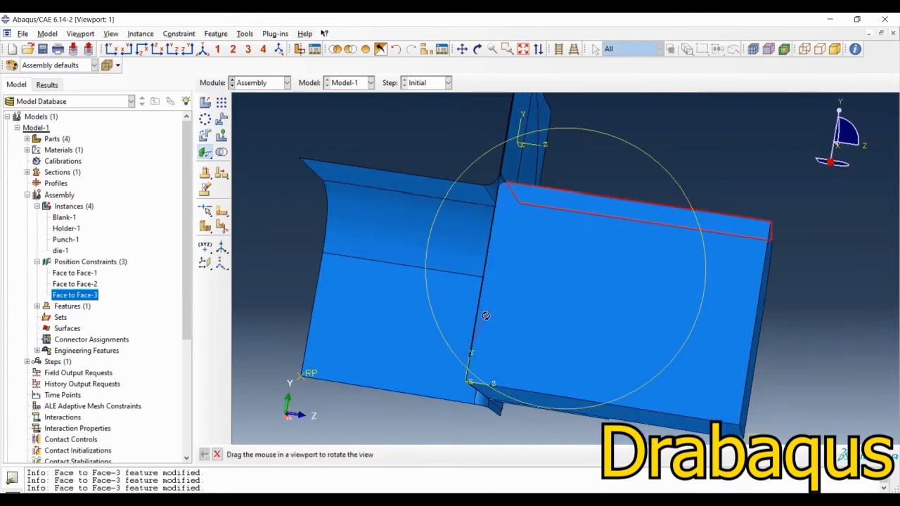
left_click(439, 197)
left_click(482, 454)
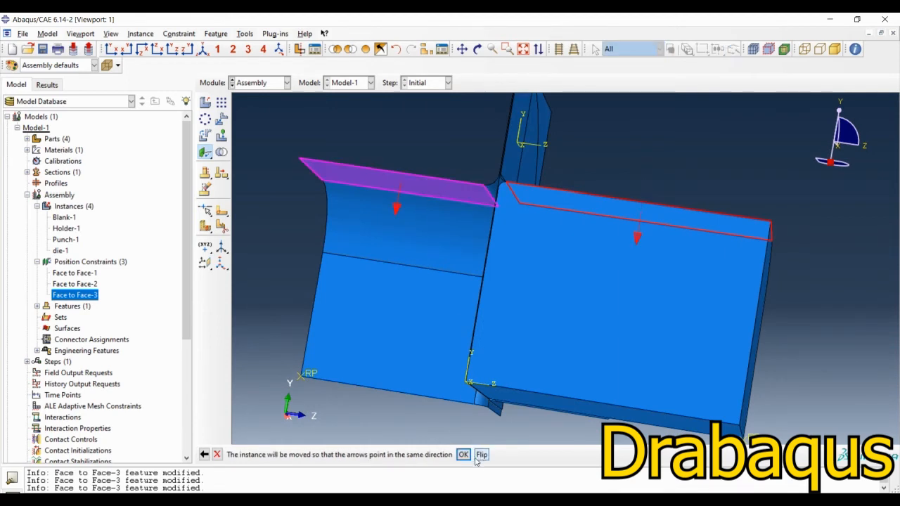
left_click(462, 455)
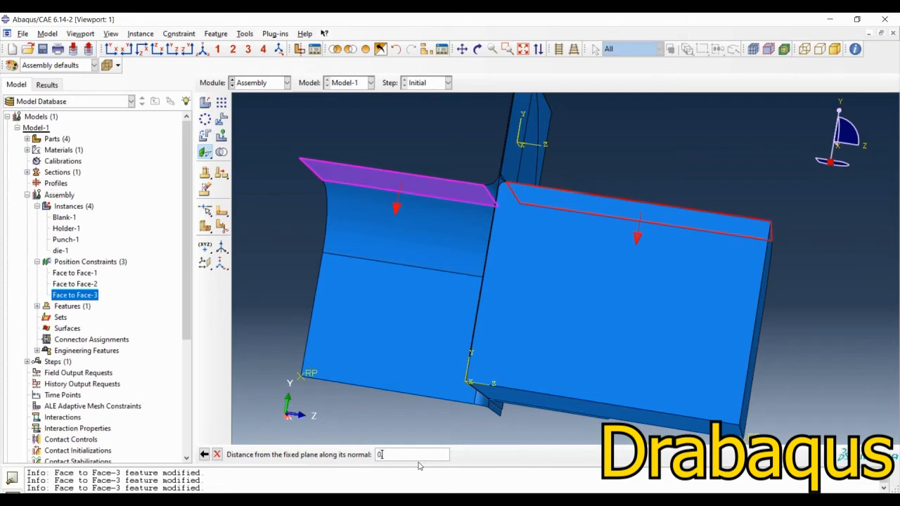
type("0107")
key("Return")
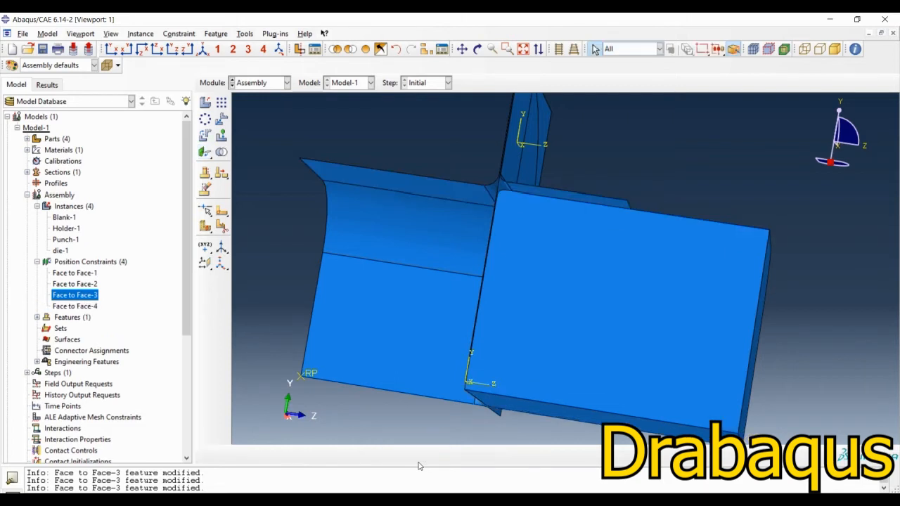
Step: Add a Face to Face constraint from the punch's lateral flat face to the die's lateral flat wall, with matching arrows and a distance of 0.00107
left_click_drag(523, 163, 605, 330, "ctrl+alt")
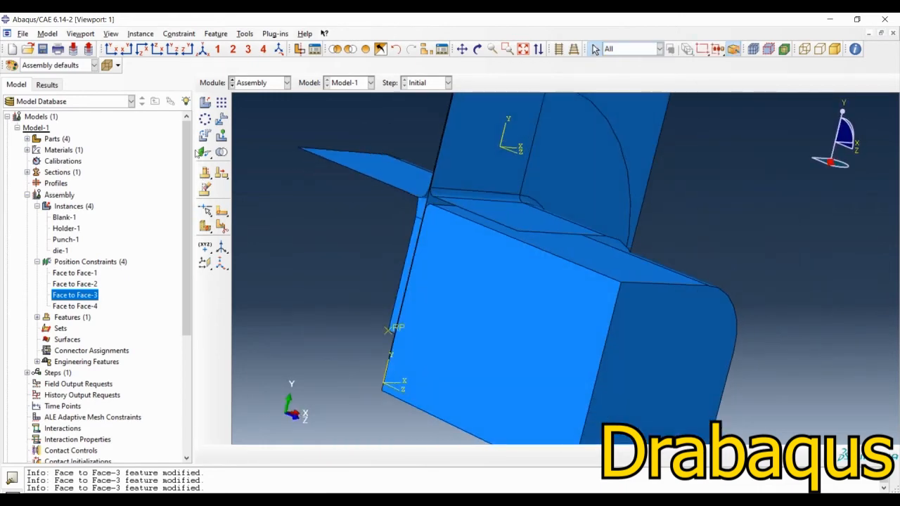
left_click_drag(680, 326, 602, 309, "ctrl+alt")
left_click(505, 307)
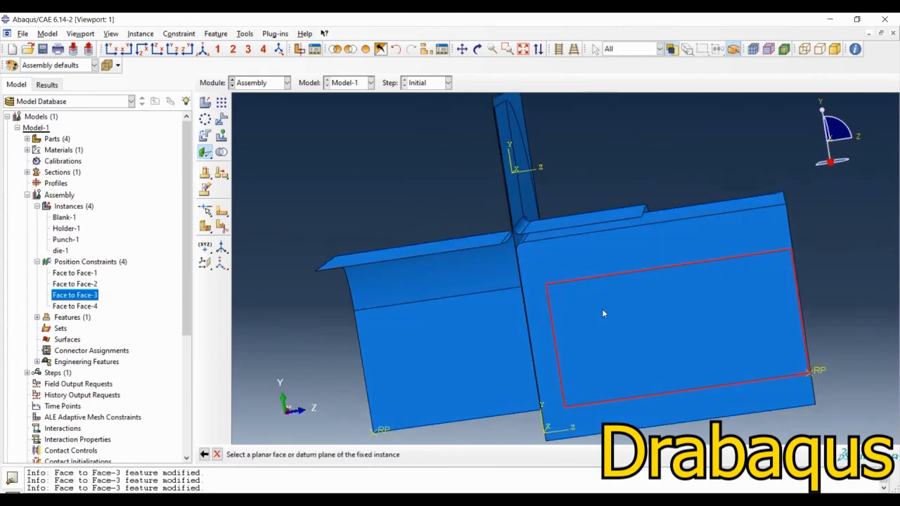
left_click(450, 334)
left_click_drag(449, 322, 662, 260, "ctrl+alt")
left_click(482, 457)
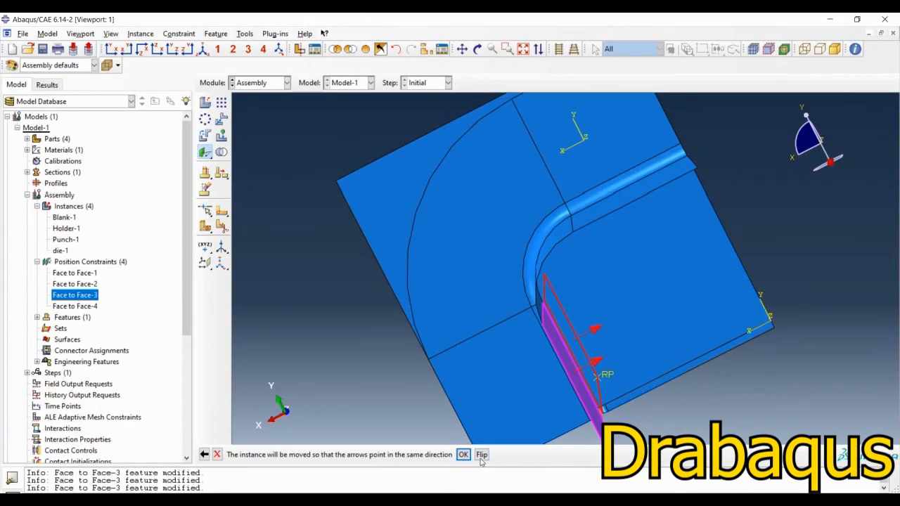
left_click(464, 455)
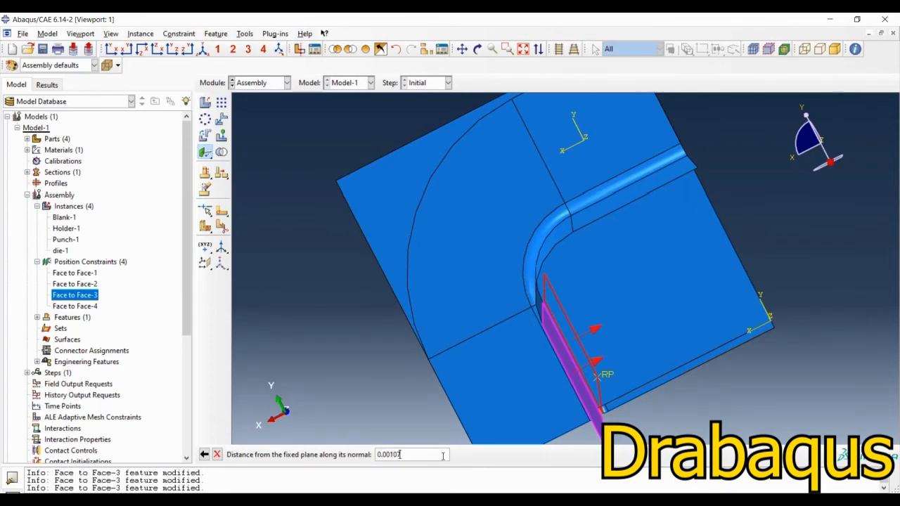
type("0.00107")
key("Return")
Step: Examine the clearance between punch and die at the corner, and return the assembly to the isometric view
scroll(669, 346, "down", 2)
left_click_drag(625, 370, 549, 246, "ctrl+alt")
scroll(549, 226, "up", 5)
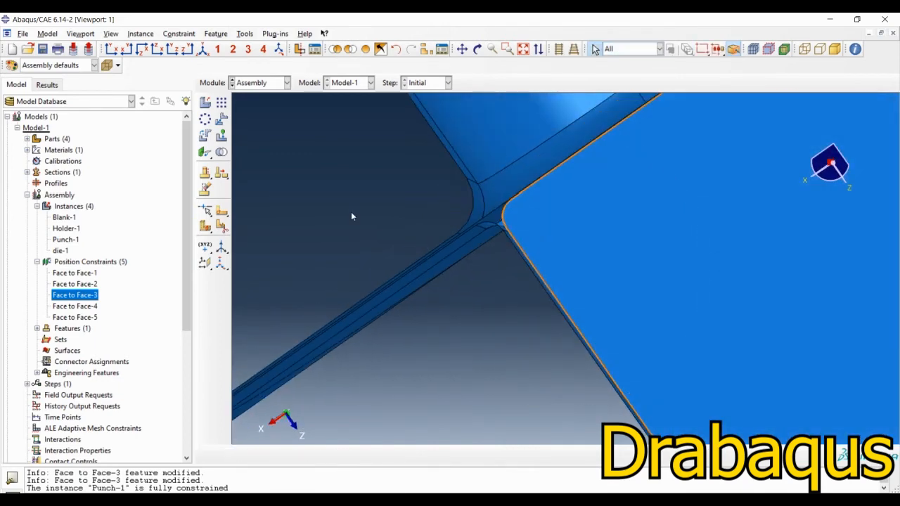
left_click(201, 49)
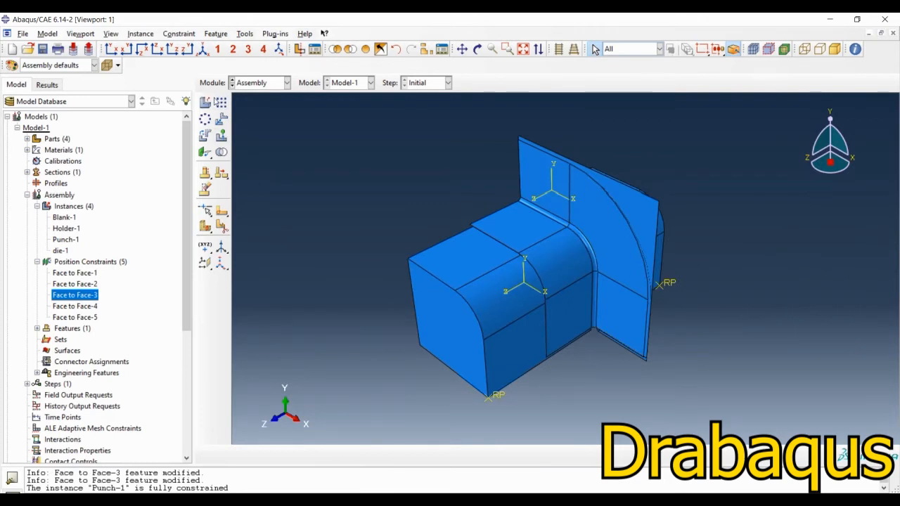
Step: Switch to the Step module and create a Dynamic, Explicit step after Initial with a time period of 0.1
left_click(260, 82)
left_click(248, 129)
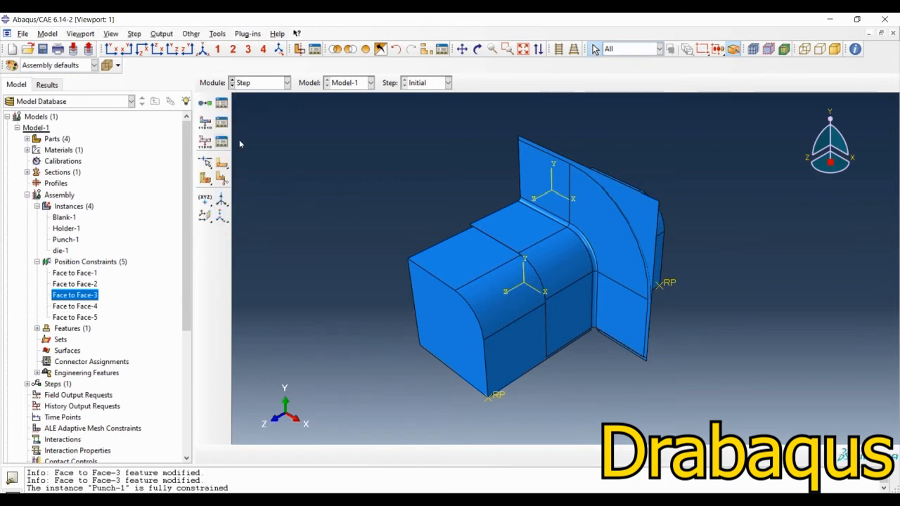
left_click(205, 102)
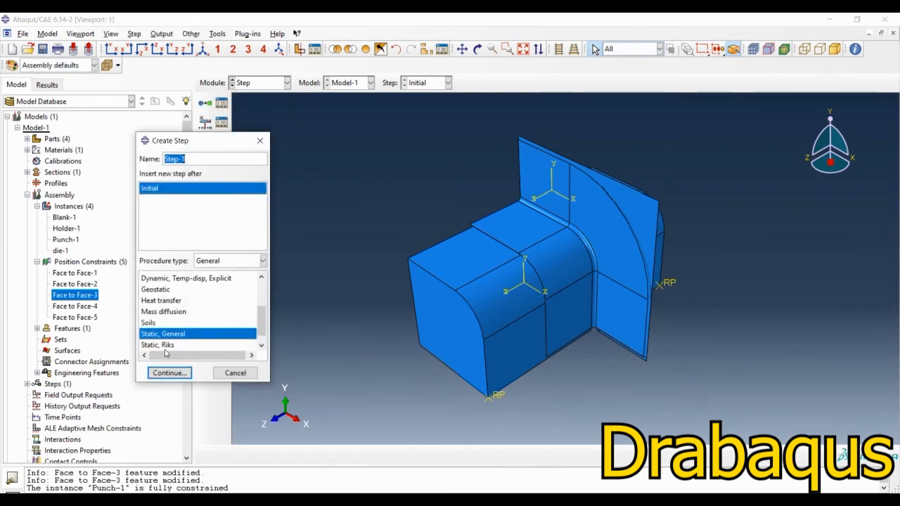
scroll(165, 348, "up", 2)
scroll(163, 345, "down", 2)
scroll(160, 335, "up", 1)
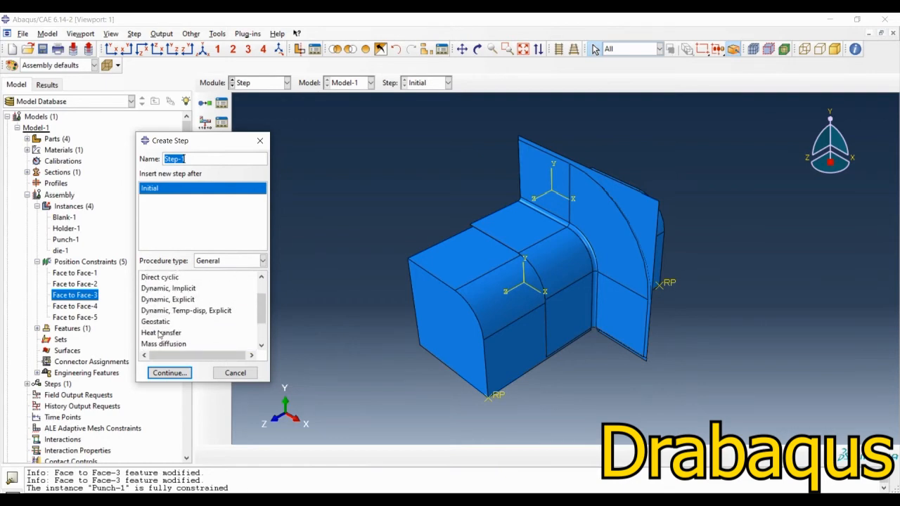
left_click(180, 299)
left_click(179, 373)
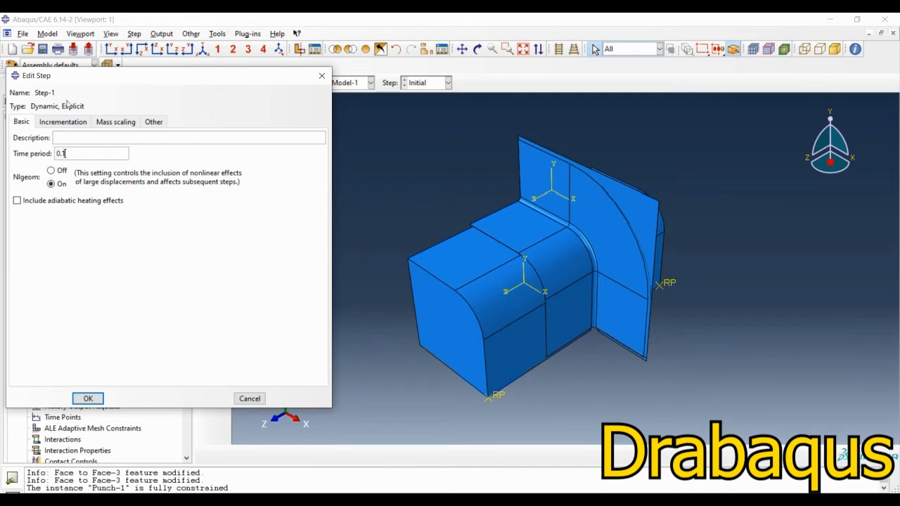
Step: Define semi-automatic mass scaling for the whole model by a factor of 200 at the beginning of the step, and confirm the step
left_click(117, 123)
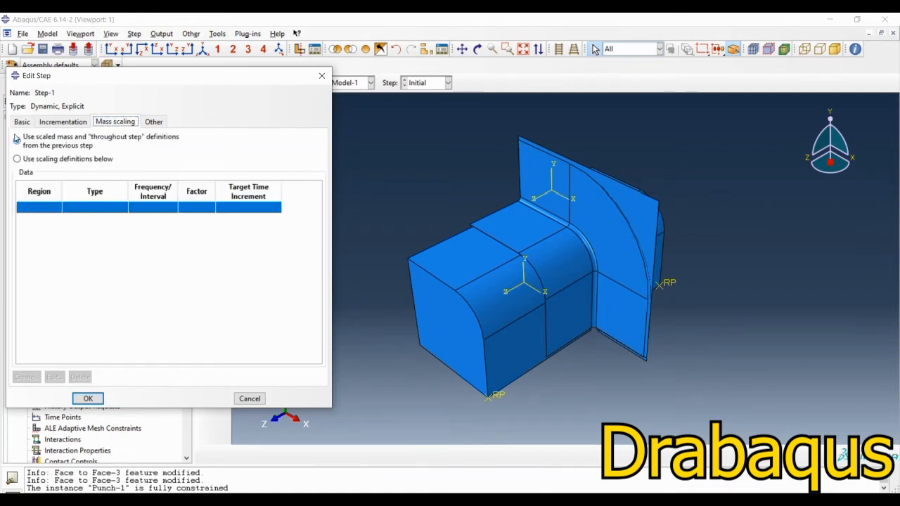
left_click(26, 159)
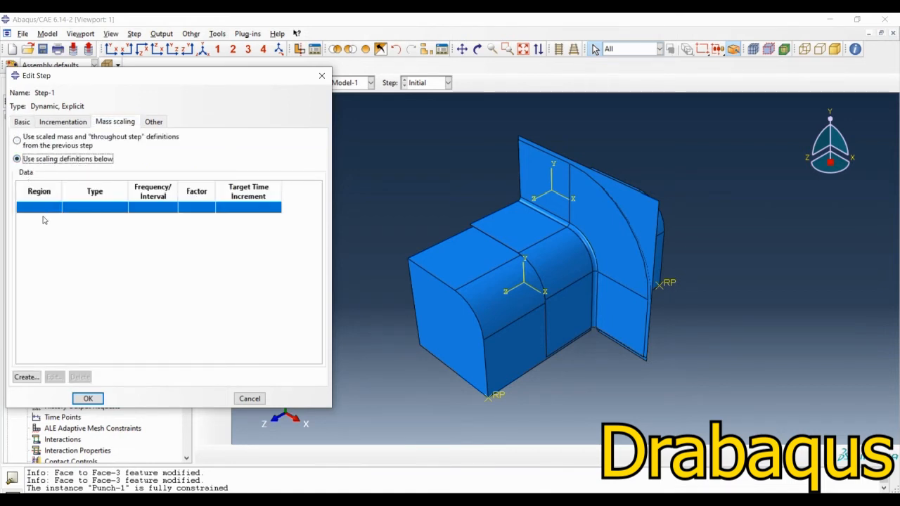
left_click(26, 378)
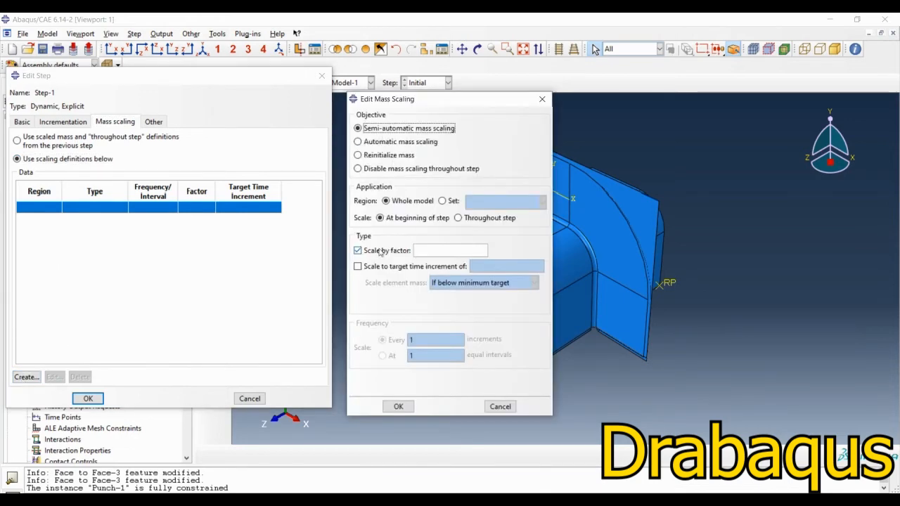
left_click(435, 251)
left_click(398, 407)
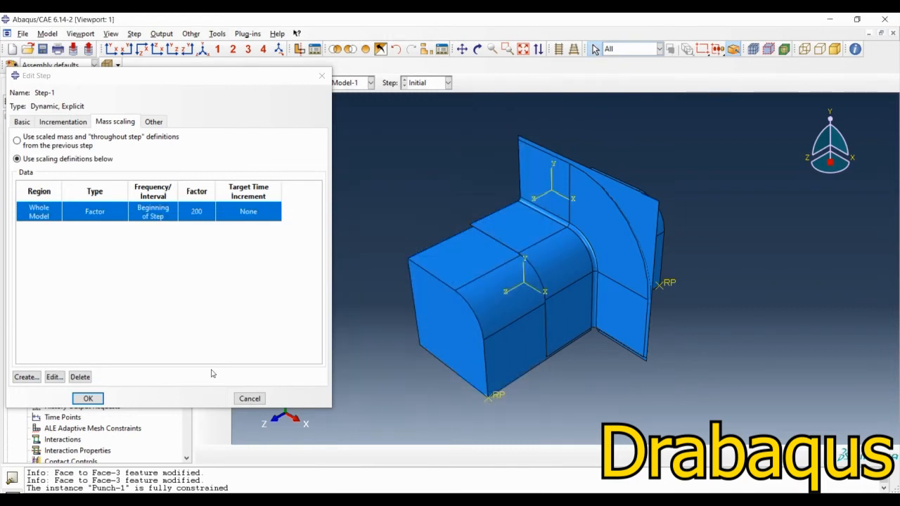
left_click(88, 399)
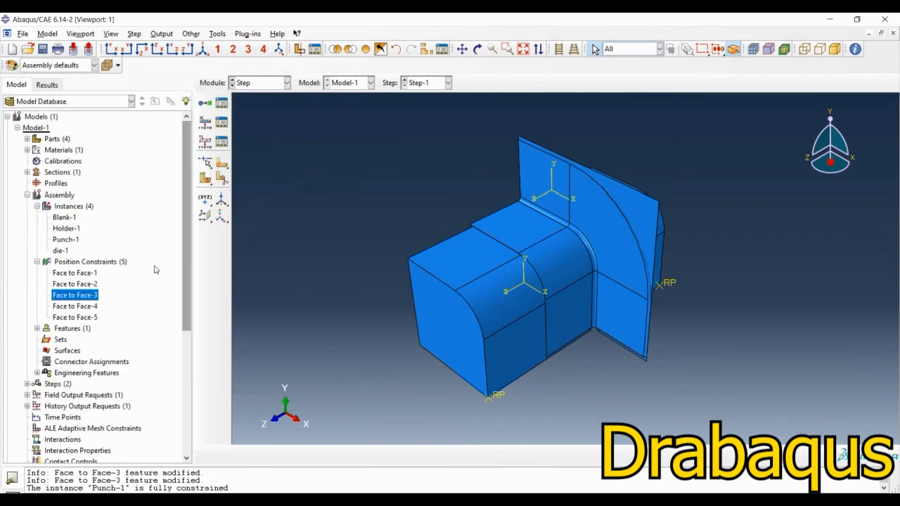
Step: Edit the field output request for Step-1 to add STH, Section thickness, to the output variables
left_click(222, 122)
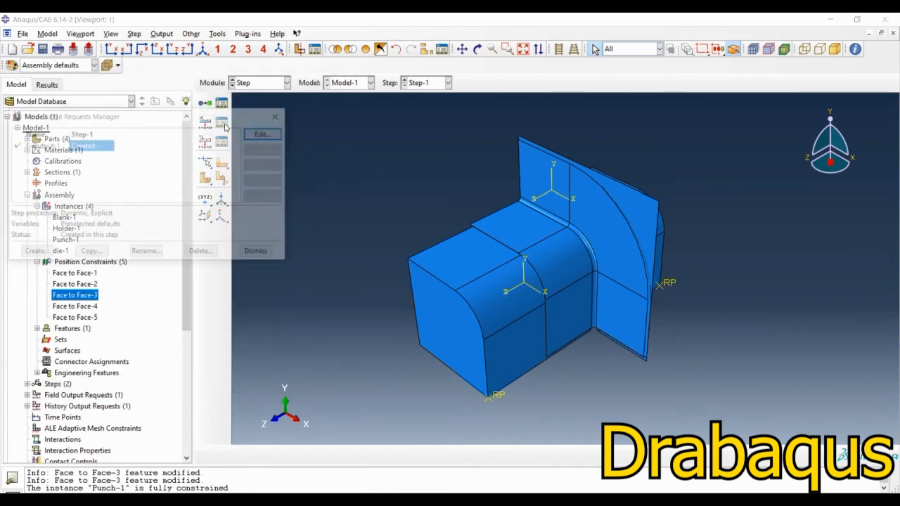
left_click(276, 135)
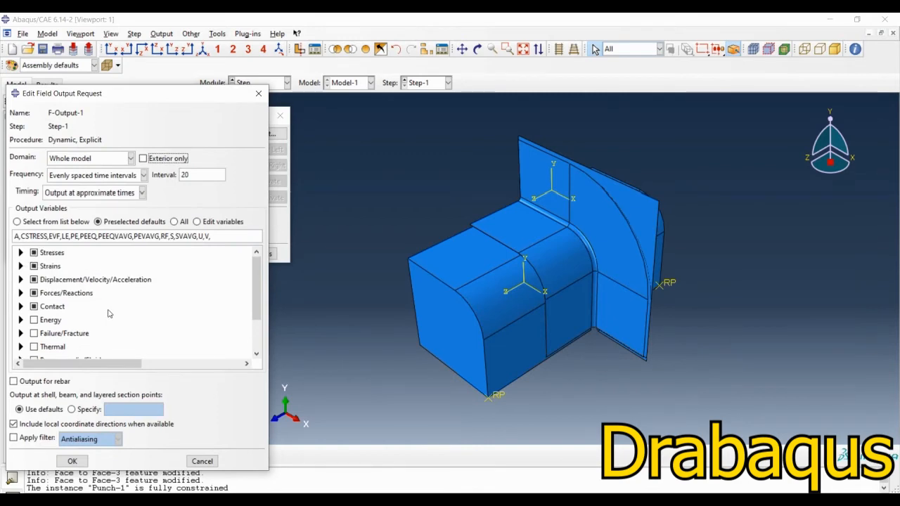
scroll(109, 314, "down", 2)
left_click(21, 339)
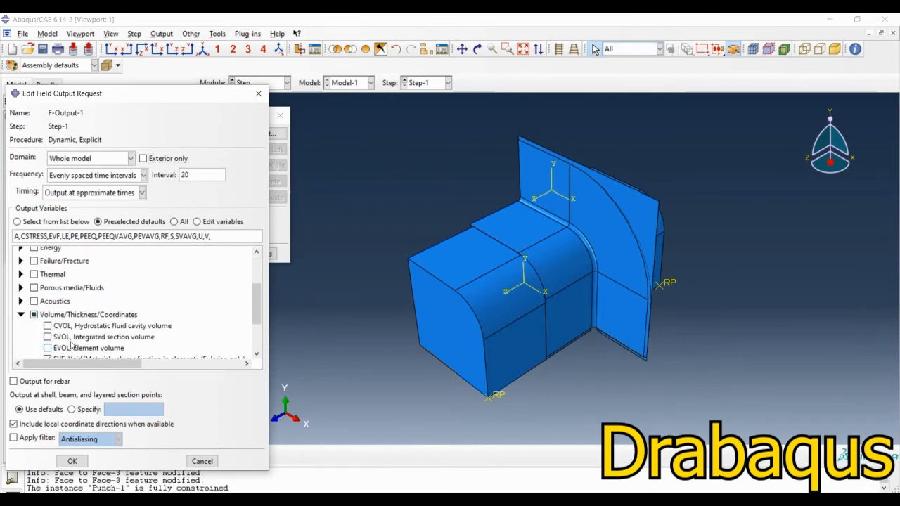
scroll(46, 331, "down", 3)
left_click(47, 328)
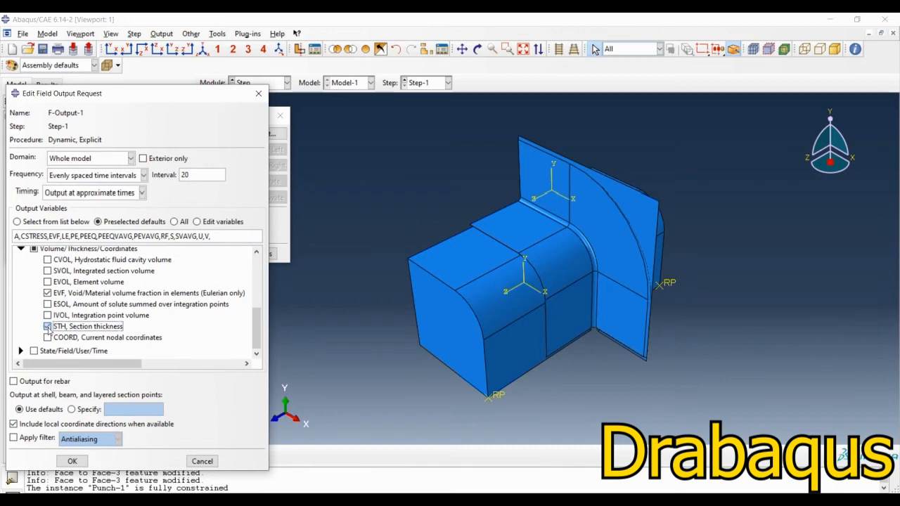
left_click(73, 462)
left_click(259, 254)
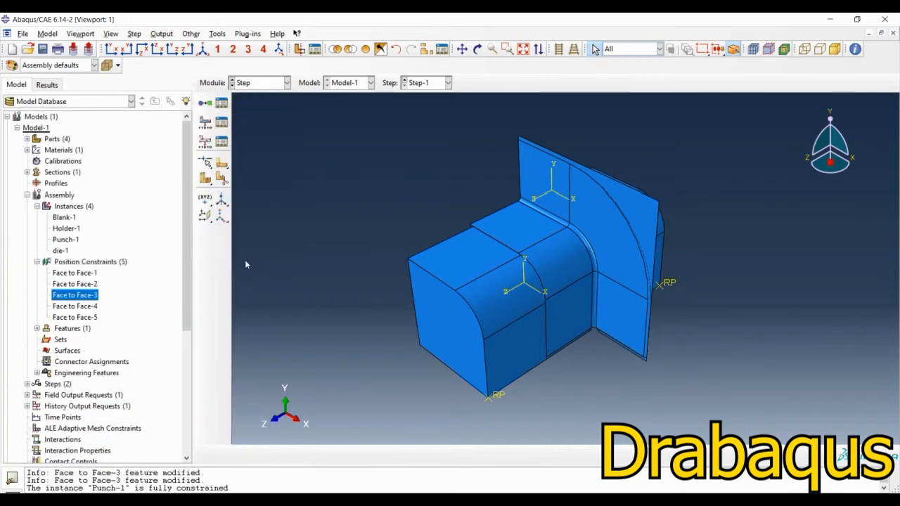
Step: Switch to the Interaction module and create a Contact interaction property named IntProp-1
left_click(242, 84)
left_click(255, 138)
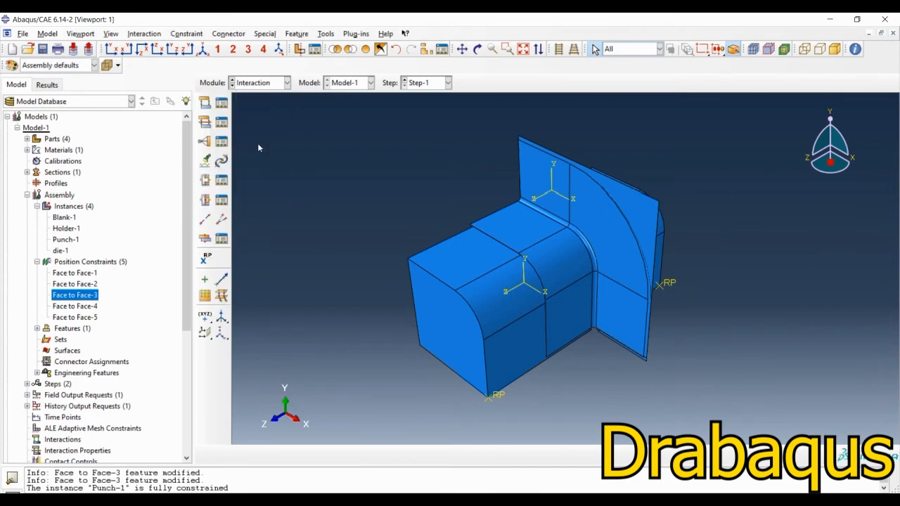
left_click(205, 122)
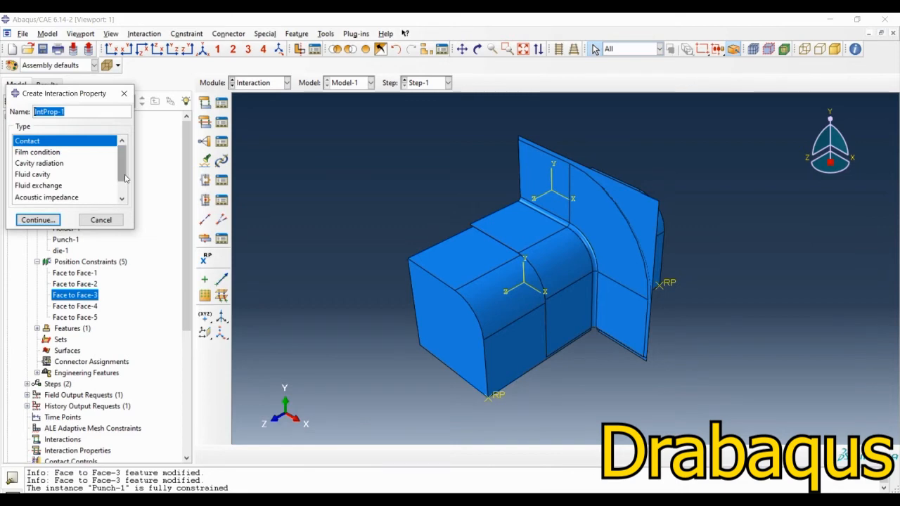
left_click(38, 220)
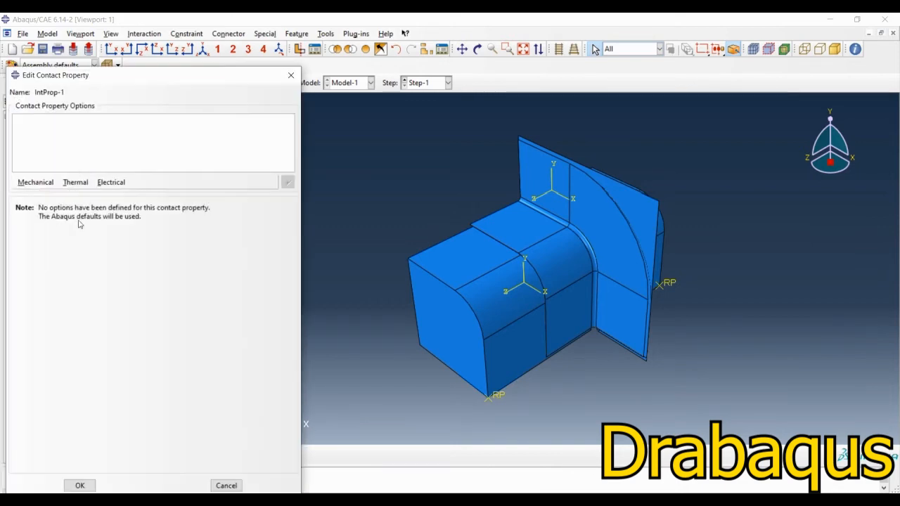
Step: Define the contact property's tangential behavior with the Penalty friction formulation and a friction coefficient of 0.2
left_click(36, 182)
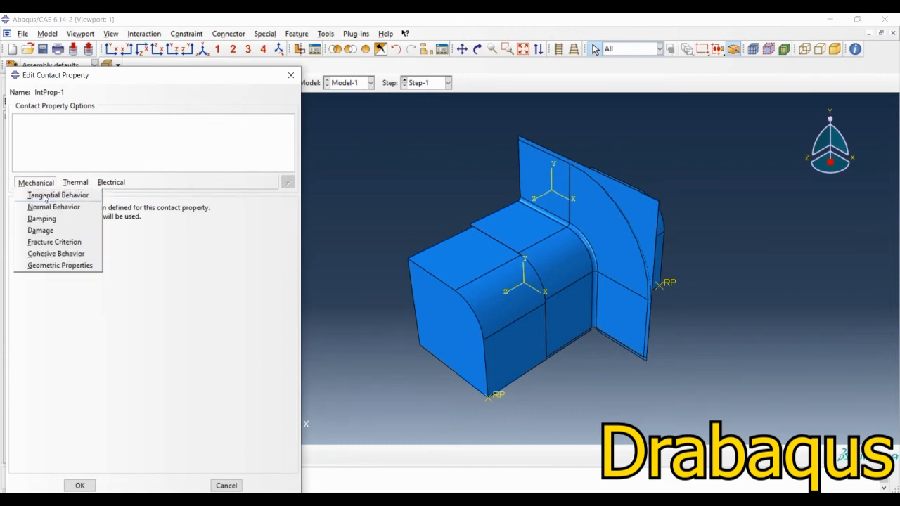
left_click(46, 198)
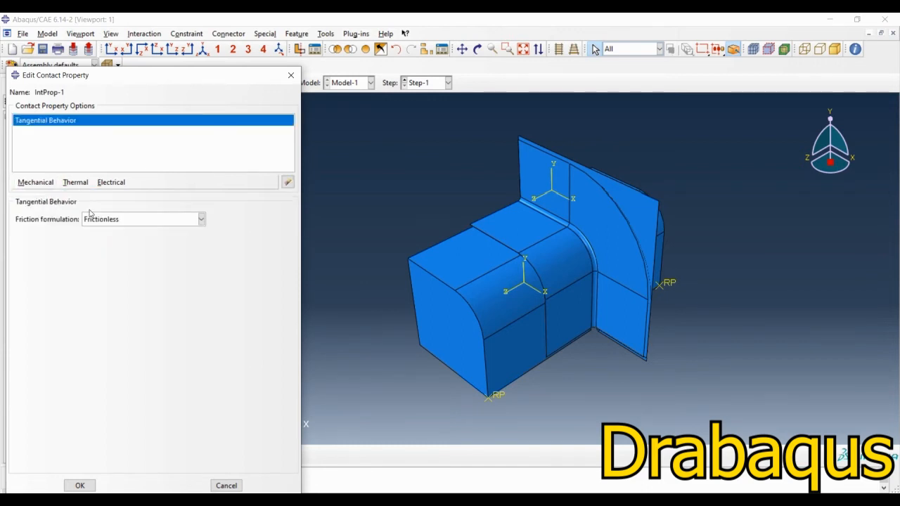
left_click(201, 219)
left_click(95, 243)
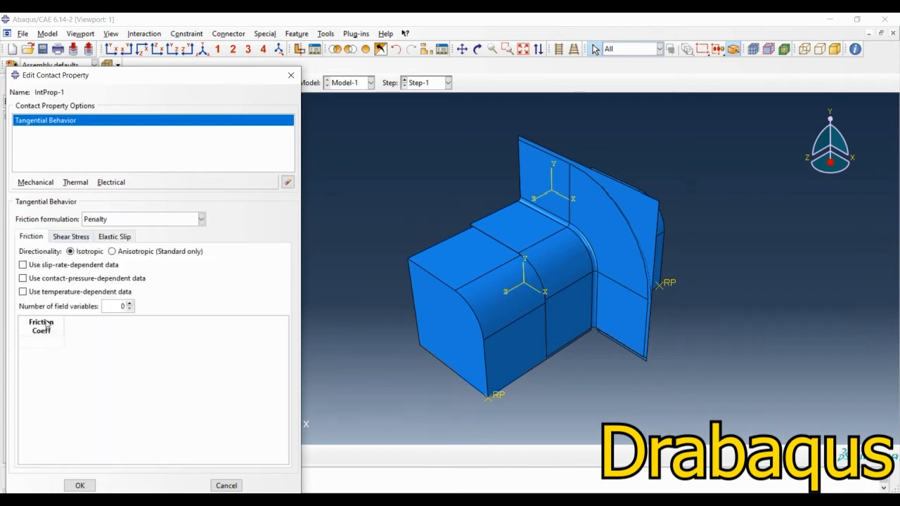
left_click(40, 342)
left_click(78, 485)
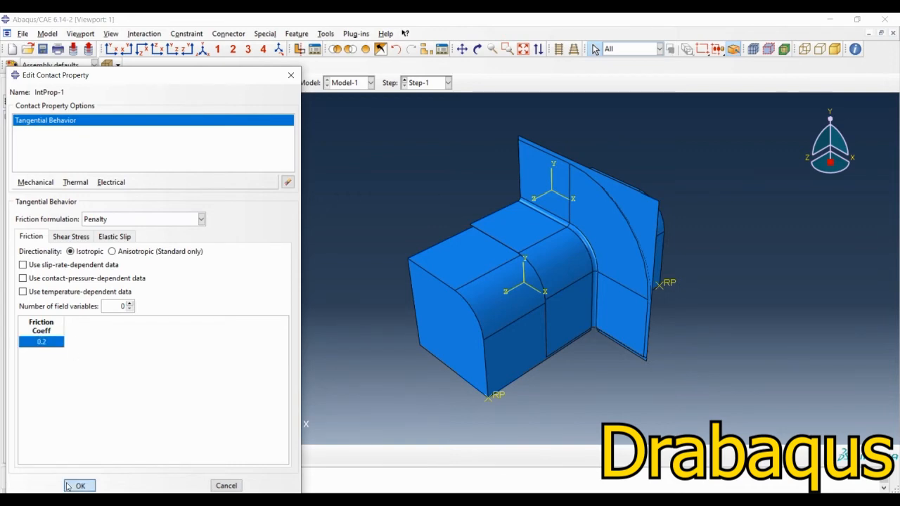
Step: Start a Surface-to-surface contact (Explicit) interaction in Step-1
left_click(205, 102)
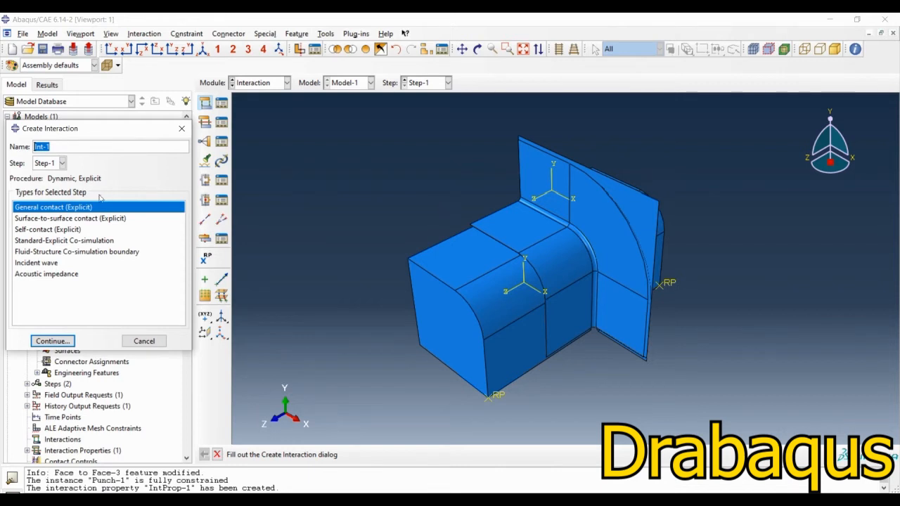
left_click(44, 219)
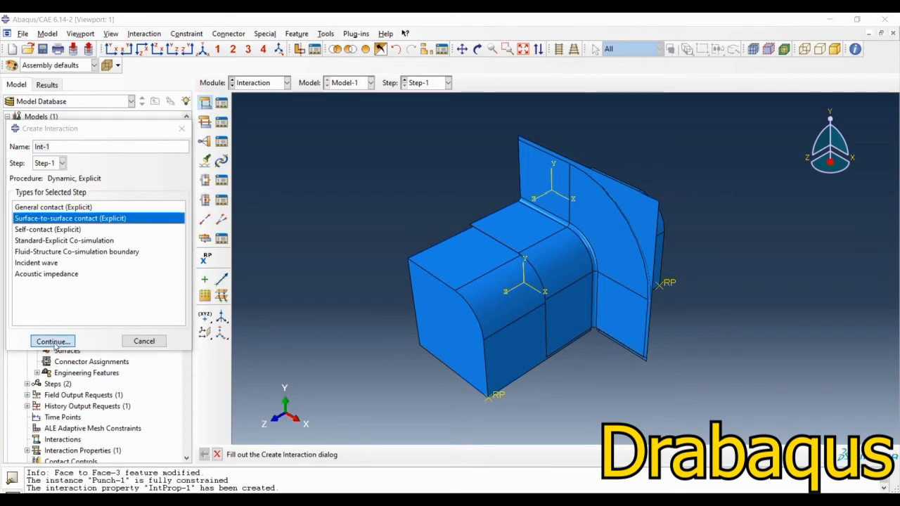
left_click(53, 341)
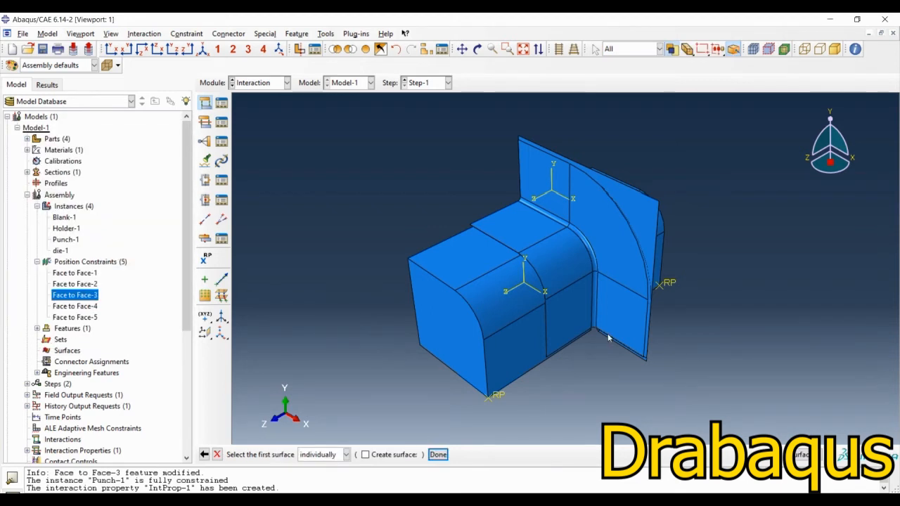
Step: Pick the punch's end face that faces the blank as the first contact surface, using its Brown side
left_click_drag(610, 337, 499, 277, "ctrl+alt")
mouse_move(679, 345)
left_mouse_down("ctrl+alt")
mouse_move(649, 312)
mouse_move(548, 265)
mouse_move(635, 331)
mouse_move(686, 335)
mouse_move(678, 330)
left_mouse_up("ctrl+alt")
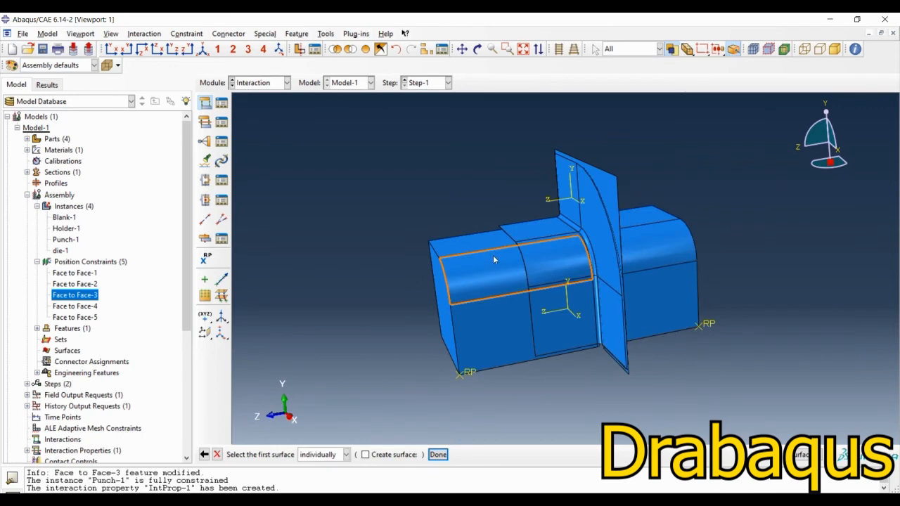
left_click_drag(494, 260, 623, 331, "ctrl+alt")
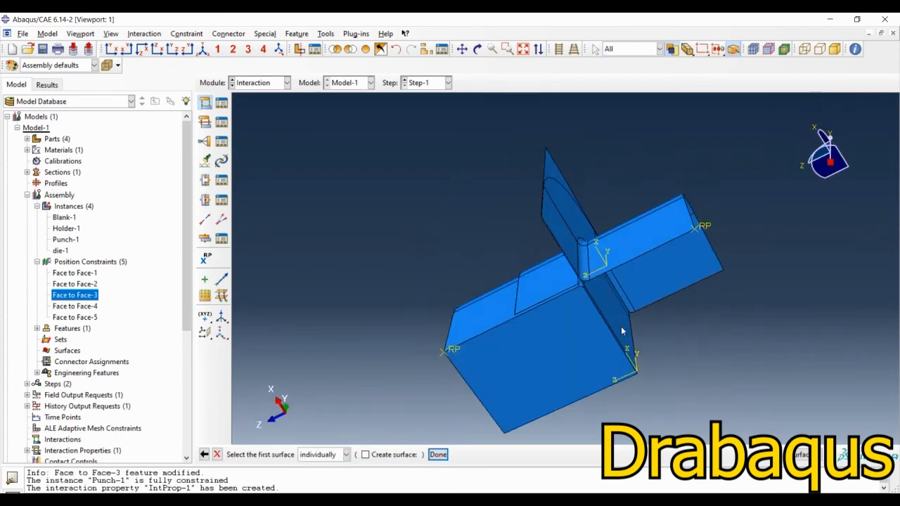
scroll(622, 330, "up", 3)
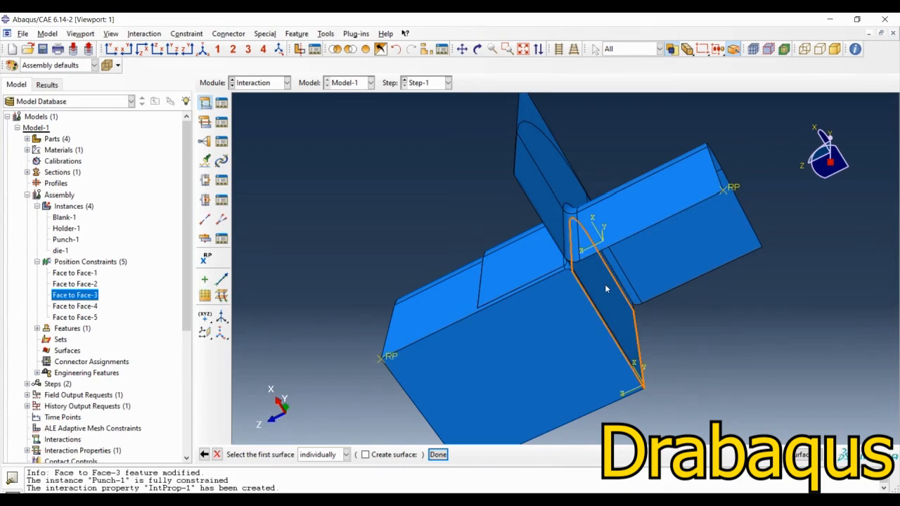
scroll(617, 310, "up", 5)
left_click_drag(572, 292, 591, 275, "ctrl+alt")
scroll(583, 218, "up", 3)
scroll(518, 204, "up", 2)
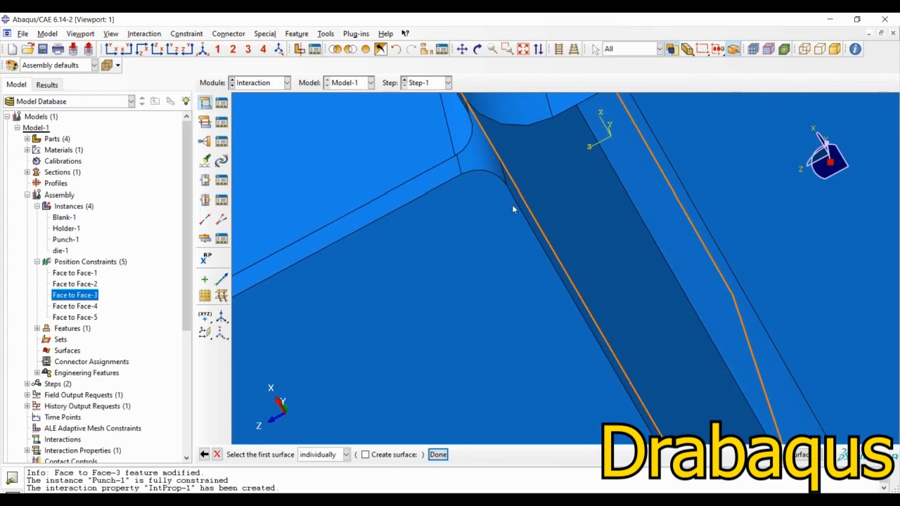
scroll(517, 204, "down", 1)
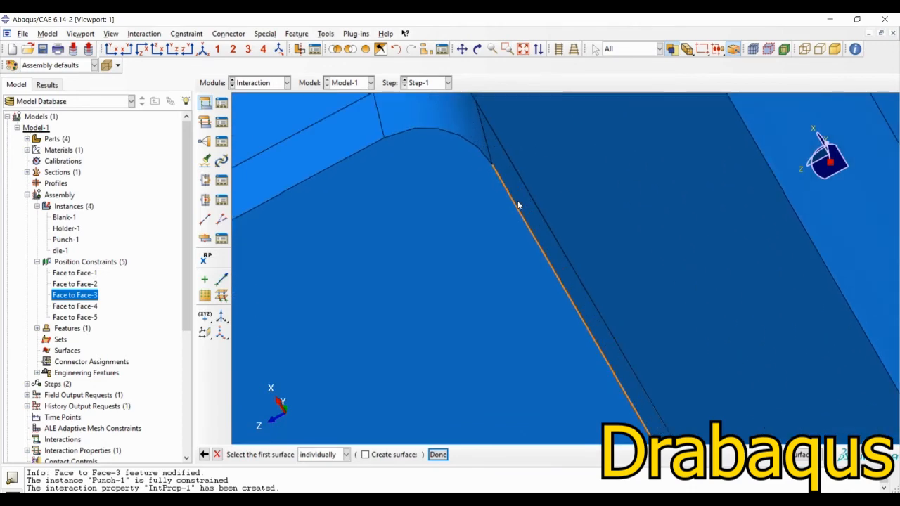
left_click(567, 257)
scroll(579, 285, "down", 2)
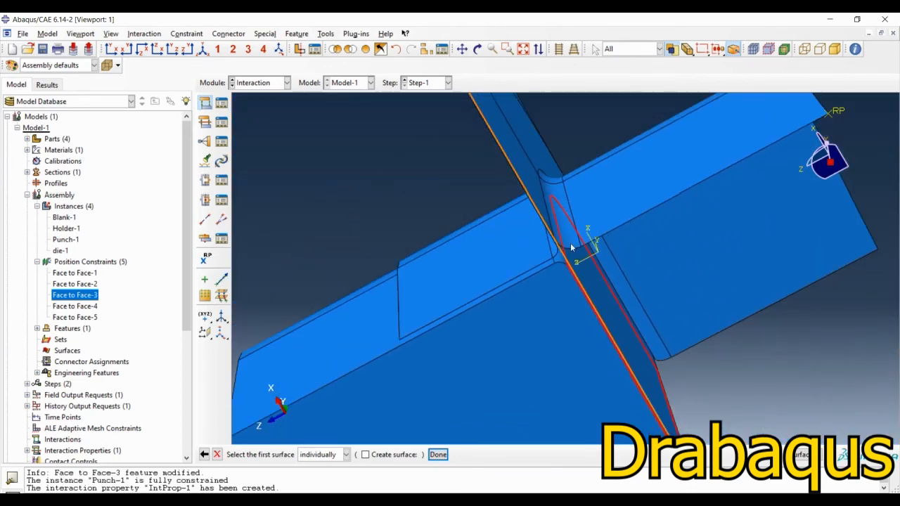
left_click_drag(580, 285, 696, 380, "ctrl+alt")
scroll(661, 257, "down", 5)
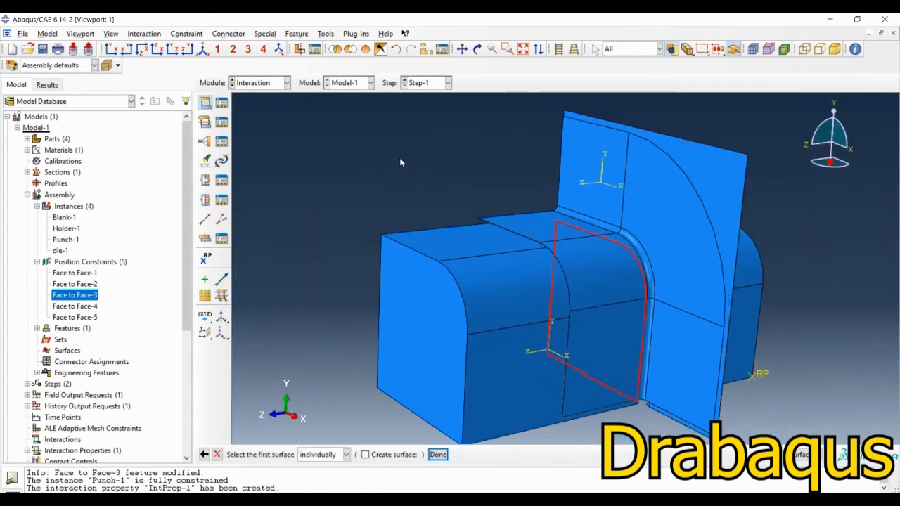
middle_click(400, 159)
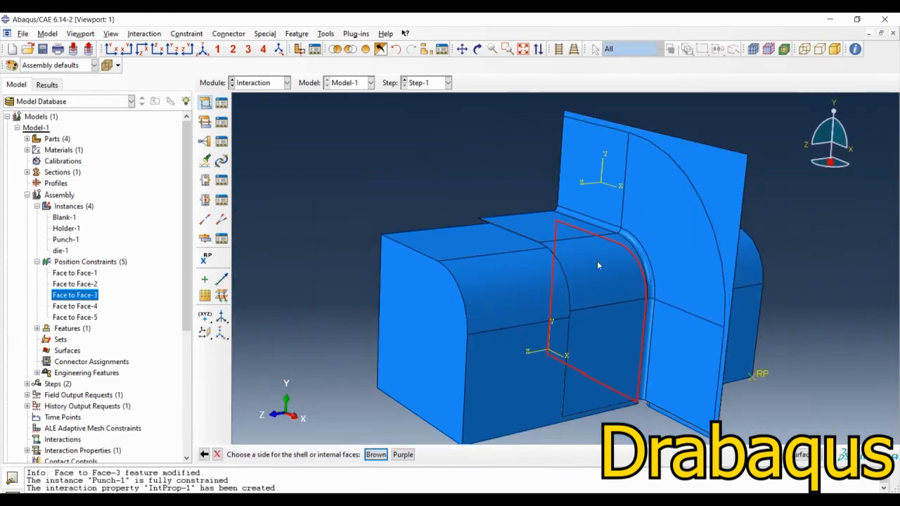
left_click_drag(727, 342, 541, 278, "ctrl+alt")
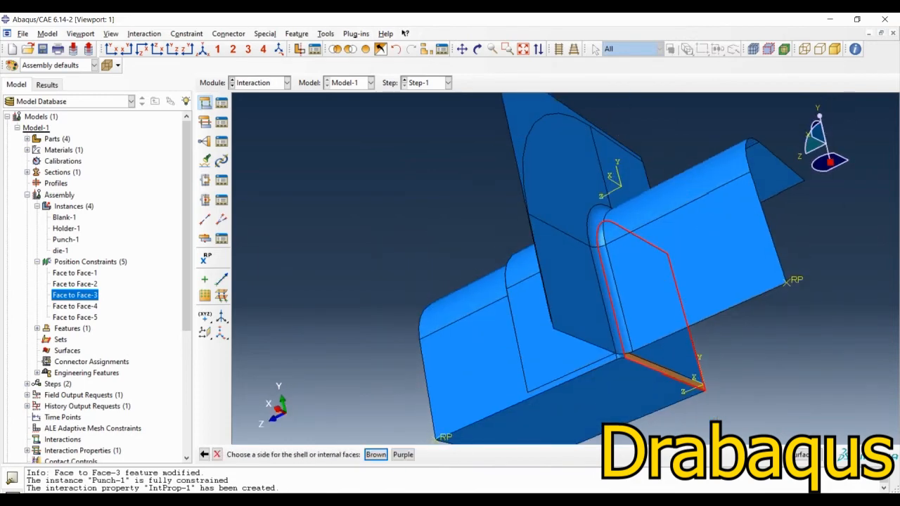
left_click(380, 455)
Step: Pick the Brown side of the blank as the second surface and accept the contact with the kinematic method, finite sliding and IntProp-1
left_click_drag(461, 228, 583, 299, "ctrl+alt")
left_click(342, 460)
left_click_drag(433, 254, 483, 208, "ctrl+alt")
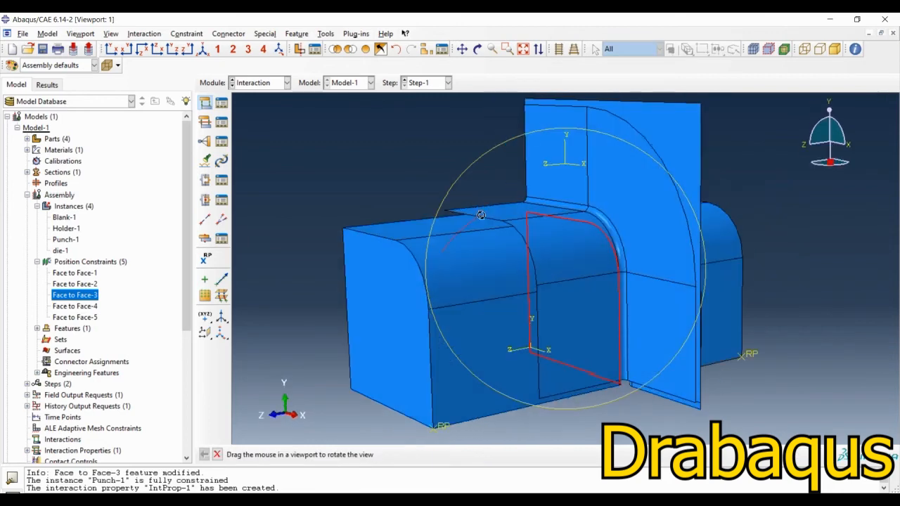
left_click(676, 129)
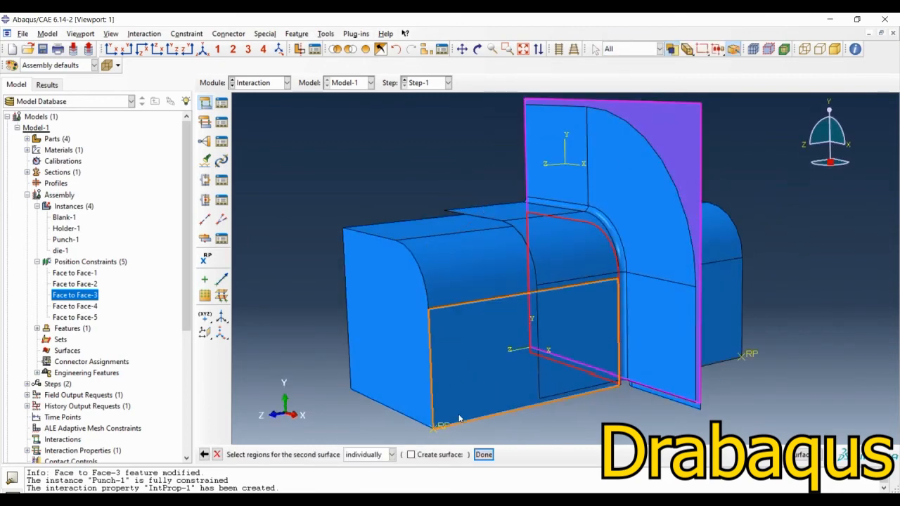
left_click(484, 455)
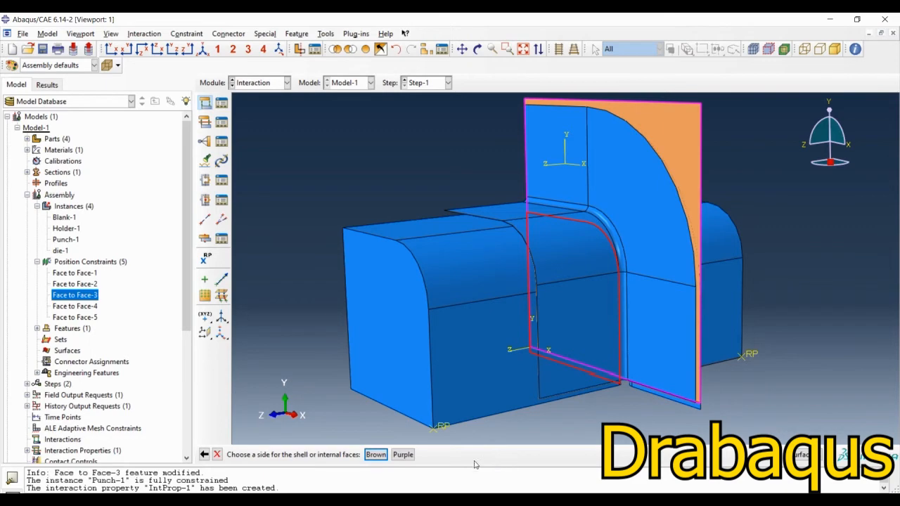
left_click(377, 455)
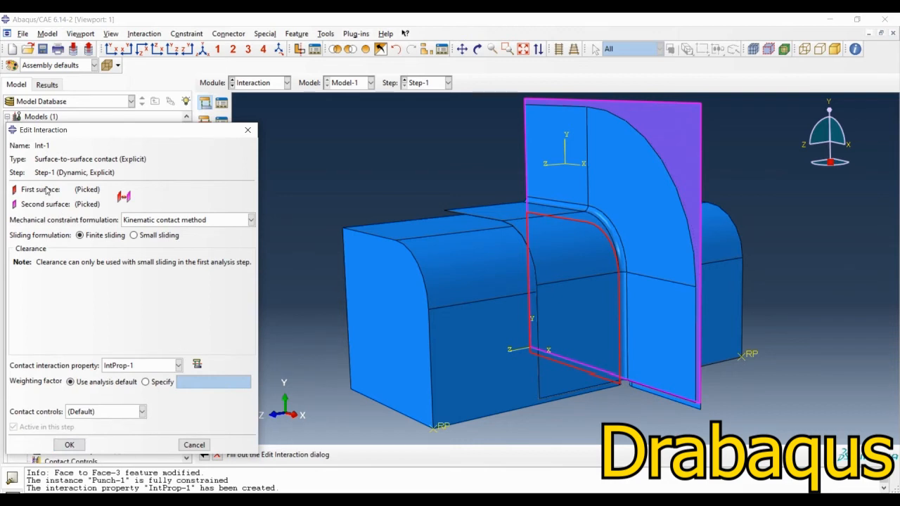
left_click(78, 451)
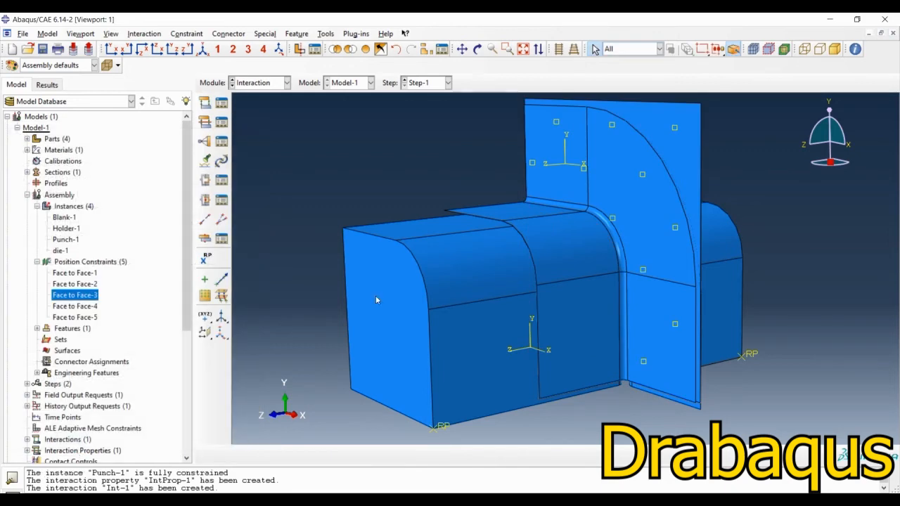
Step: Collapse the assembly branch of the model tree and examine the Int-1 interaction's contact surfaces and step states
mouse_move(560, 310)
left_mouse_down("ctrl+alt")
mouse_move(531, 353)
mouse_move(536, 316)
mouse_move(599, 318)
mouse_move(582, 320)
left_mouse_up("ctrl+alt")
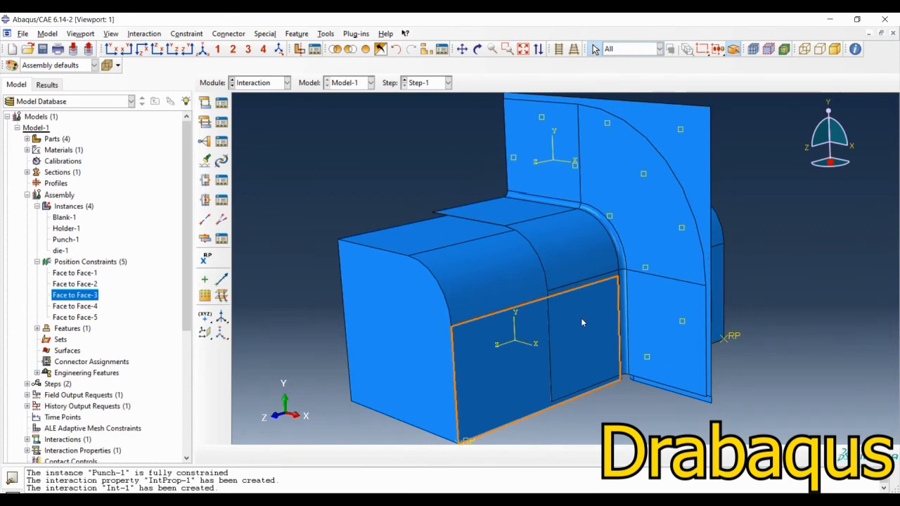
left_click_drag(581, 318, 637, 355, "ctrl+alt")
left_click(37, 262)
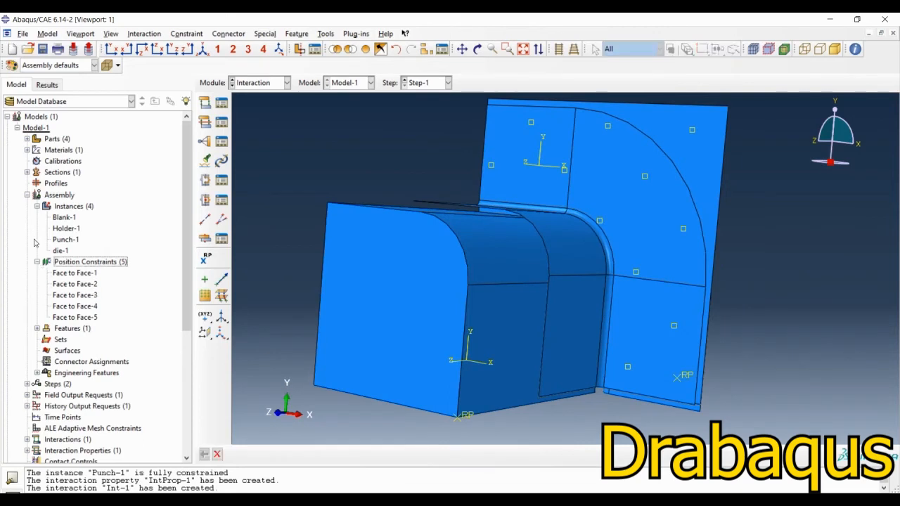
left_click(27, 195)
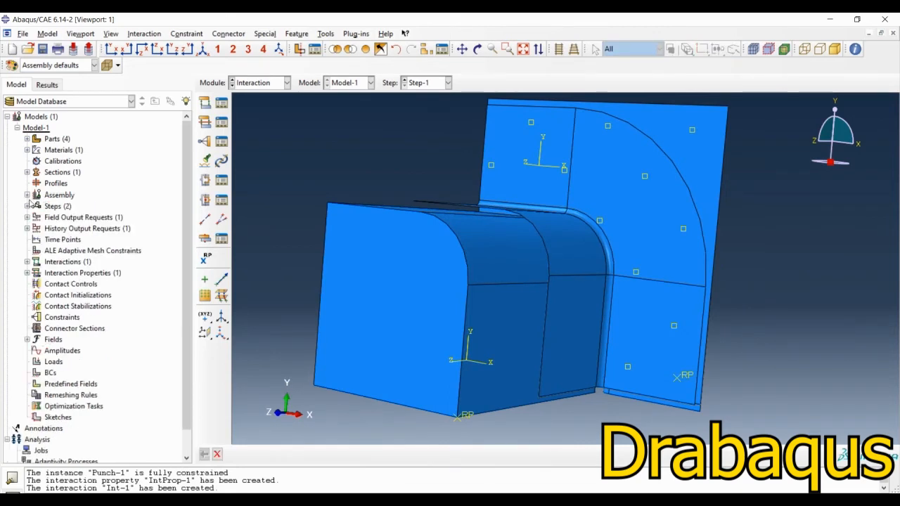
left_click(26, 262)
left_click(37, 273)
left_click(50, 273)
left_click(59, 284)
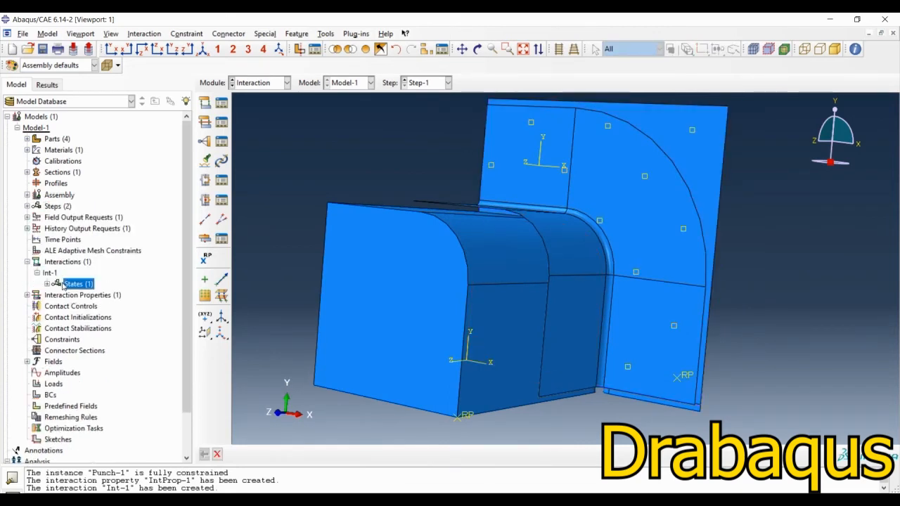
left_click(49, 273)
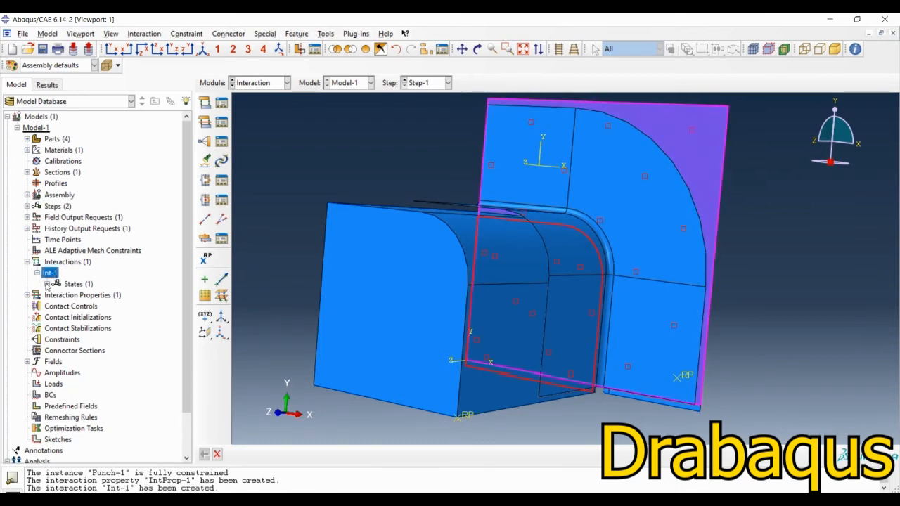
left_click(46, 283)
left_click(81, 295)
left_click(71, 284)
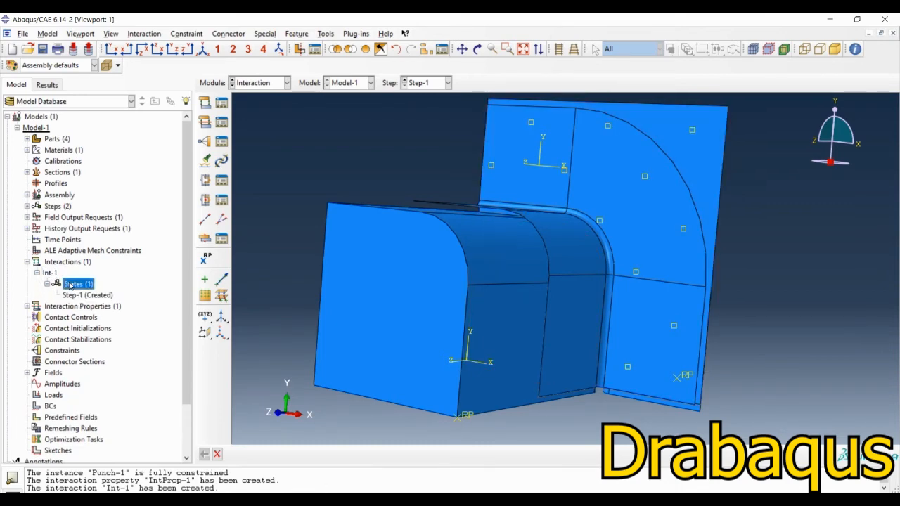
Step: Open the Int-1 contact for editing in Step-1 and start re-picking its first surface
right_click(75, 284)
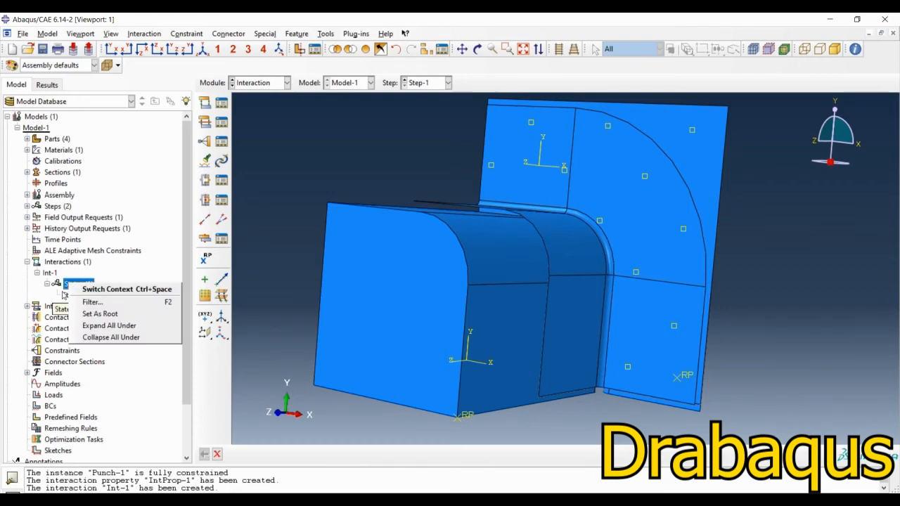
left_click(175, 261)
left_click(81, 296)
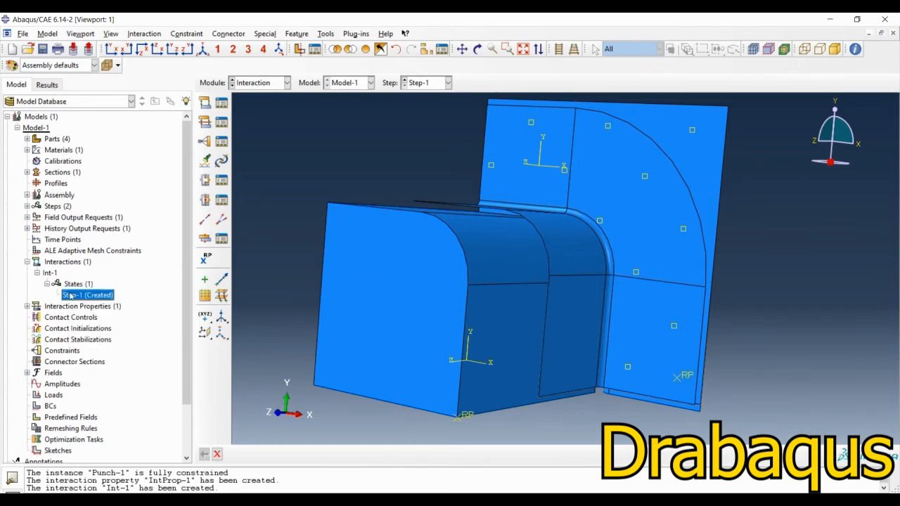
right_click(76, 295)
left_click(90, 311)
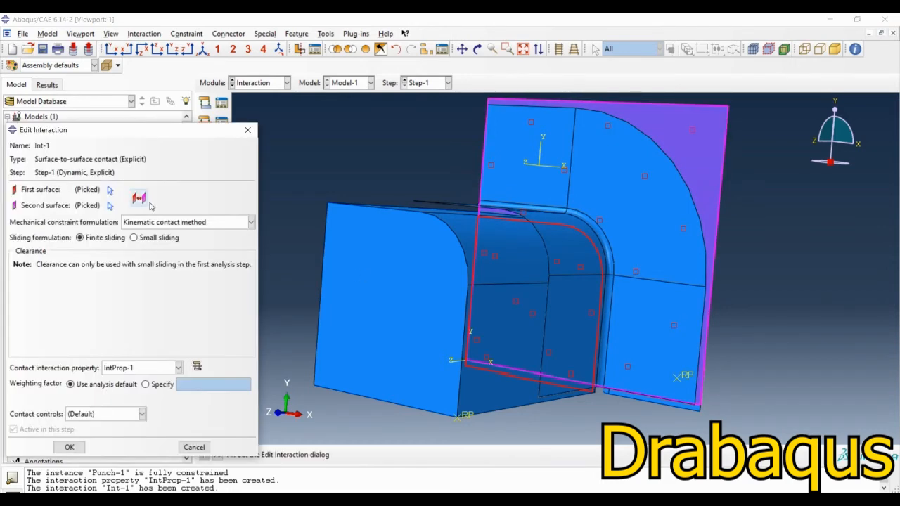
left_click(109, 192)
Step: Isolate the Punch-1 instance in the viewport using a display group
left_click_drag(711, 259, 652, 242, "ctrl+alt")
left_click(426, 50)
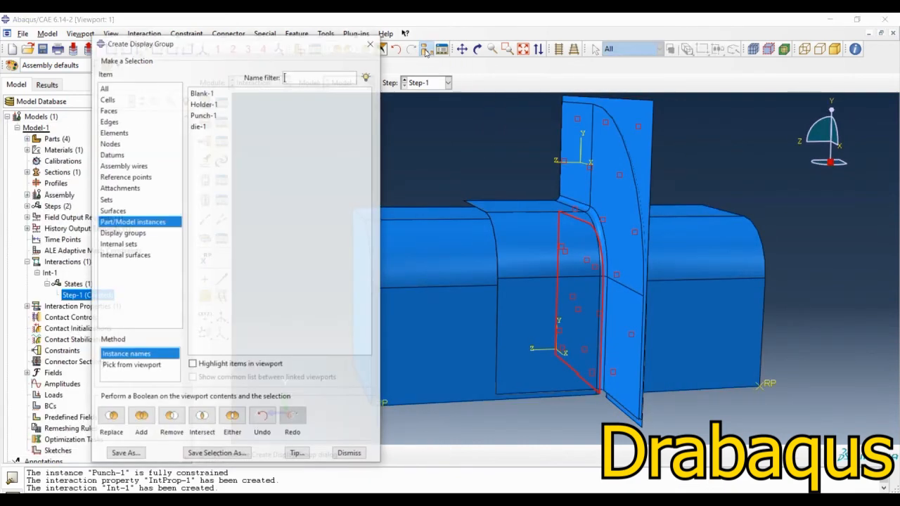
left_click(202, 116)
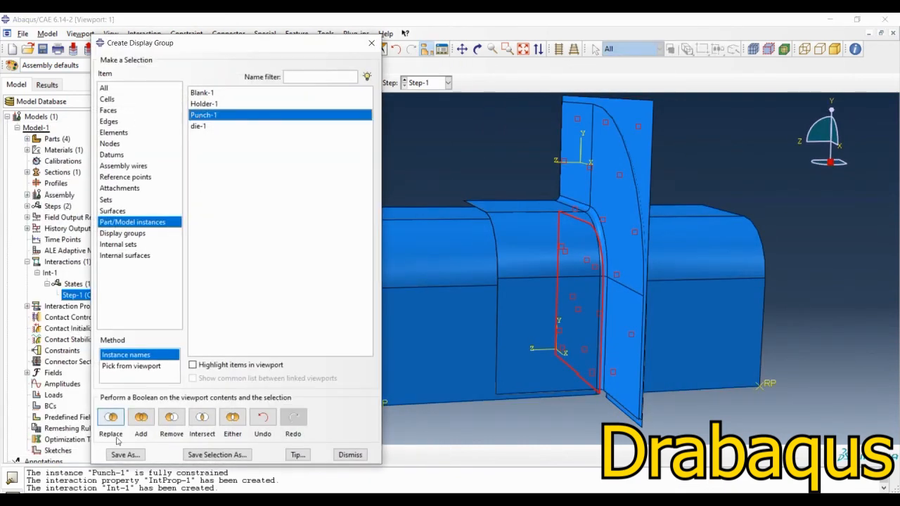
left_click(120, 419)
left_click(350, 455)
left_click_drag(560, 302, 480, 310, "ctrl+alt")
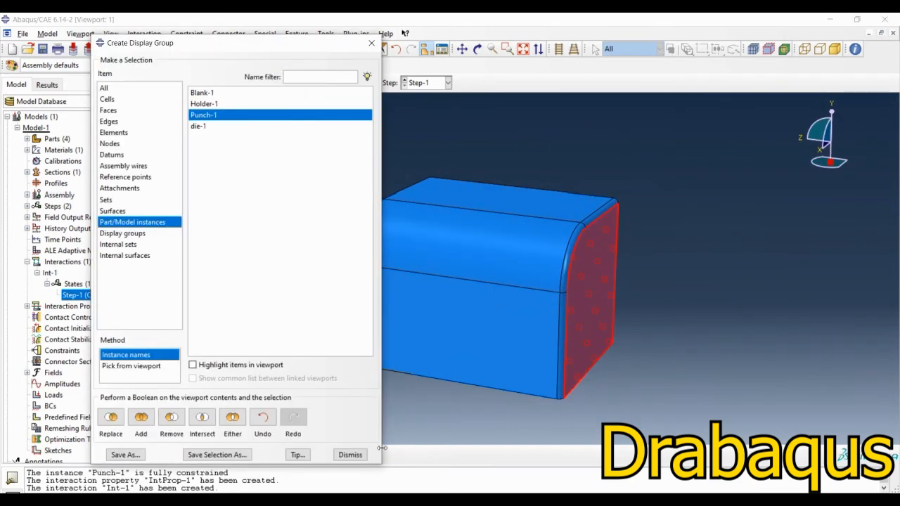
left_click(350, 454)
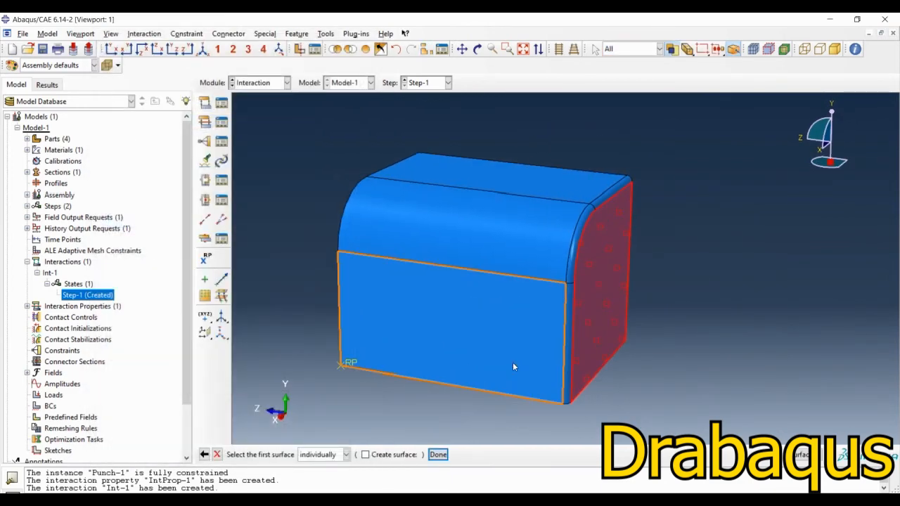
Step: Add the punch's rounded edge faces and side walls to Int-1's first surface, use the Brown side, and accept the edited contact
scroll(573, 333, "down", 2)
left_click(569, 299, "shift")
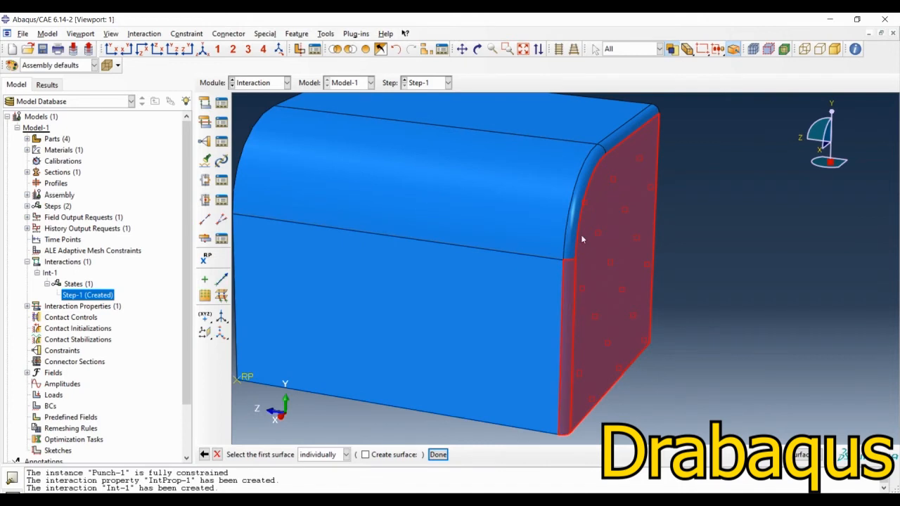
left_click(581, 190, "shift")
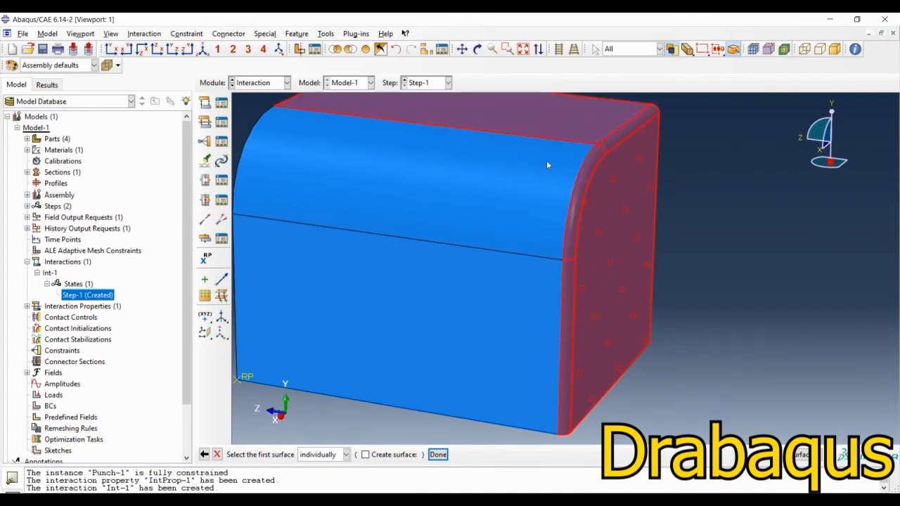
left_click(503, 240, "shift")
left_click(476, 290, "shift")
scroll(663, 299, "up", 1)
scroll(663, 296, "up", 1)
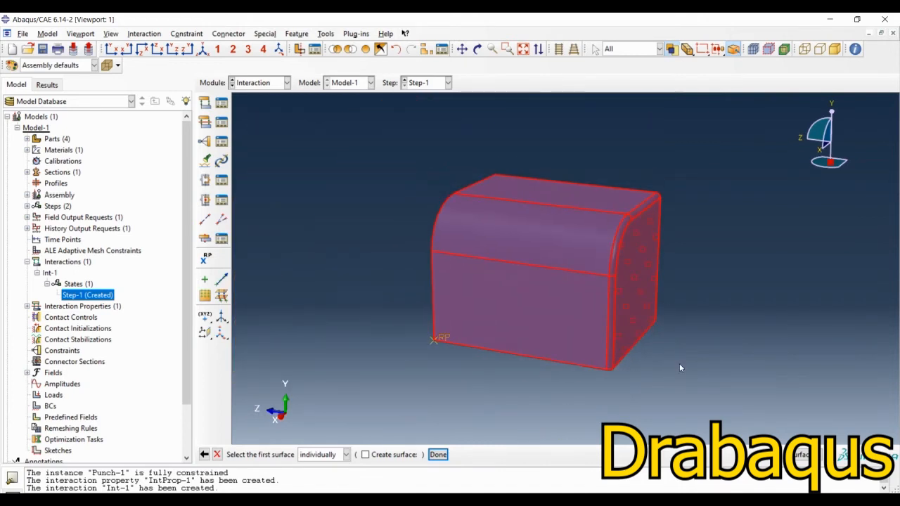
middle_click(680, 364)
left_click(388, 457)
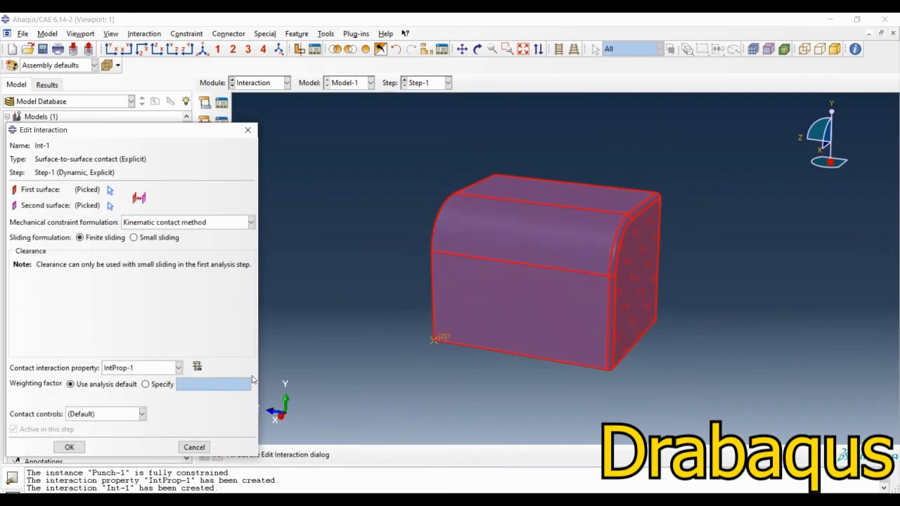
left_click(69, 447)
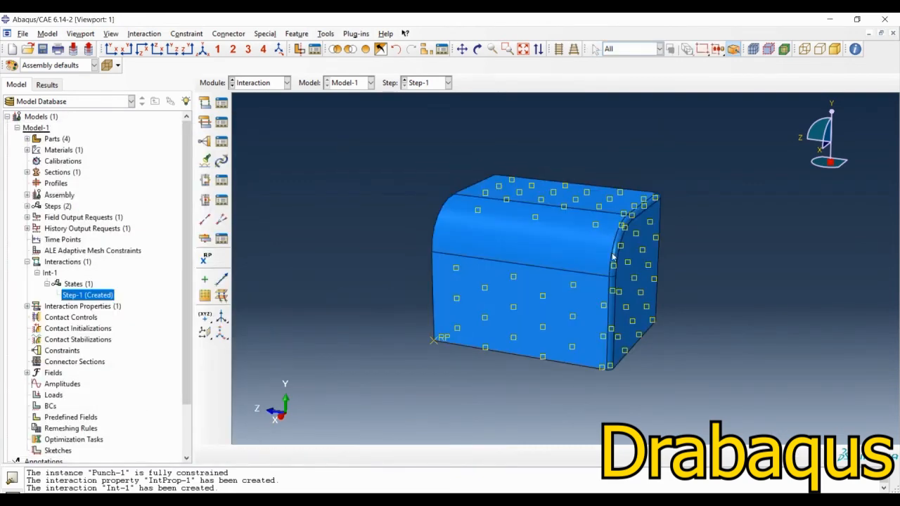
Step: Inspect the Int-1 punch contact surface from another angle and through its Step-1 definition
left_click_drag(614, 258, 504, 335, "ctrl+alt")
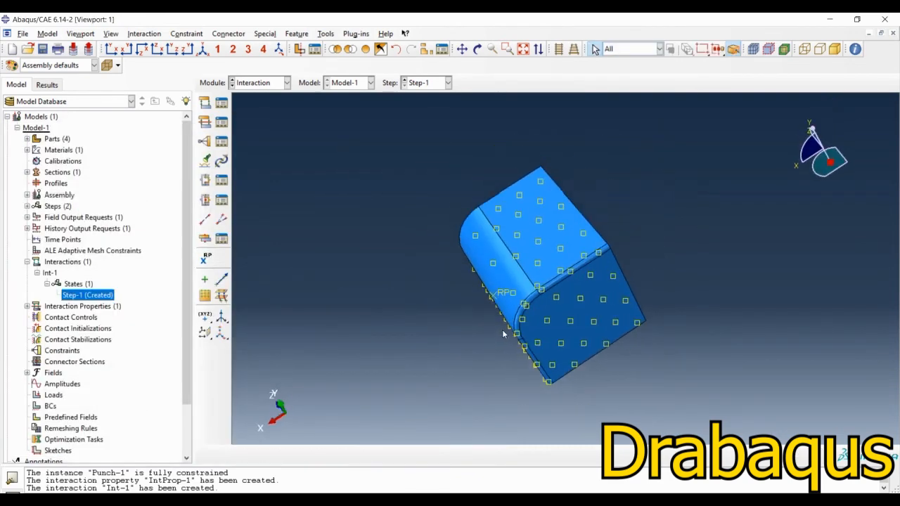
double_click(83, 296)
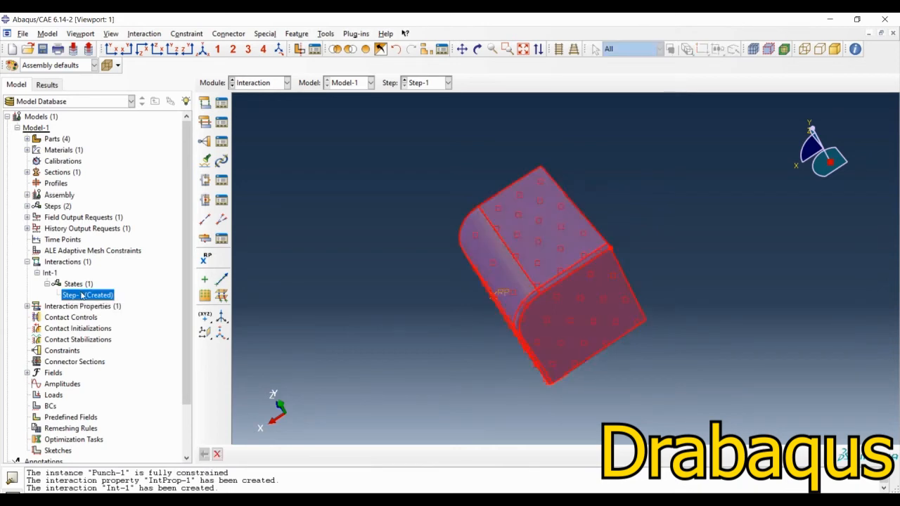
left_click(217, 454)
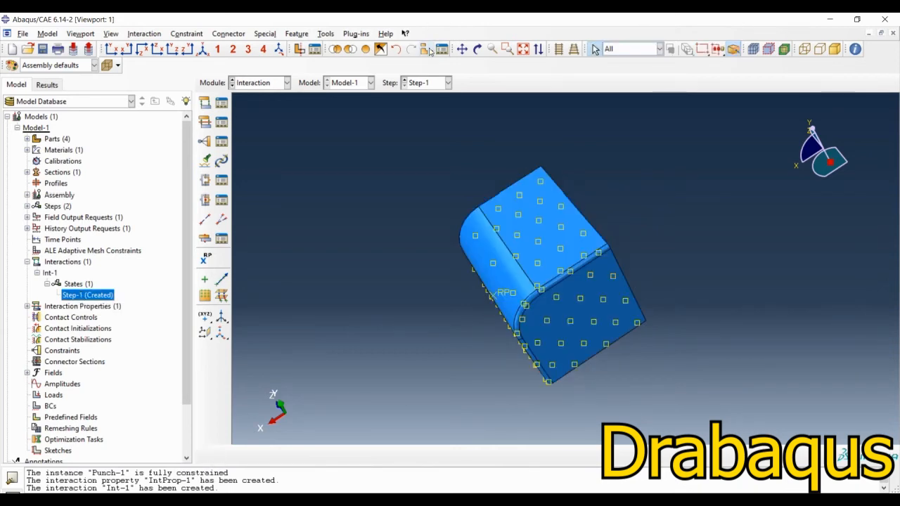
Step: Display all instances again and start a second Surface-to-surface contact (Explicit) interaction in Step-1
left_click(369, 51)
left_click_drag(511, 307, 598, 242, "ctrl+alt")
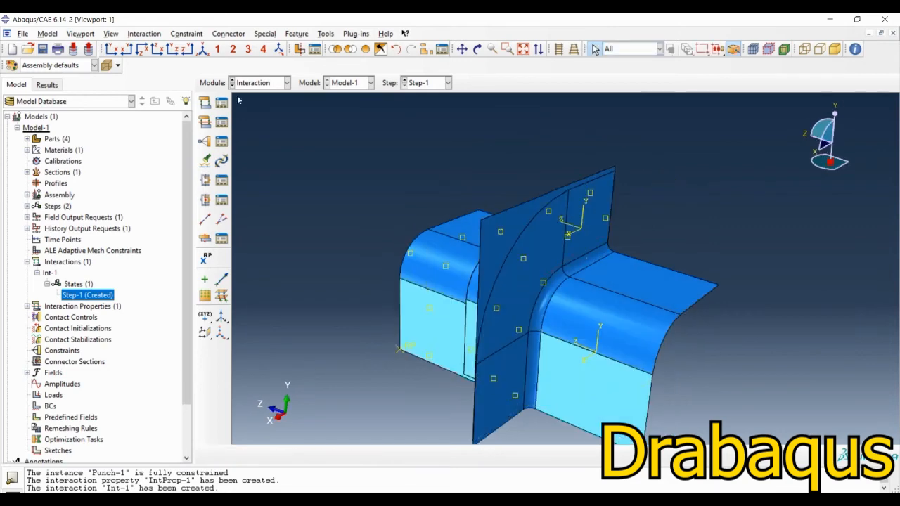
left_click(205, 103)
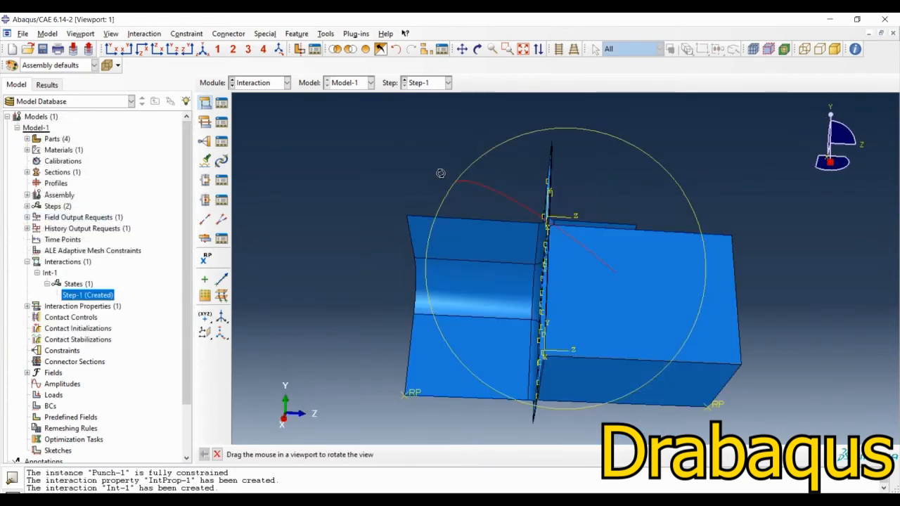
left_click_drag(493, 196, 455, 206)
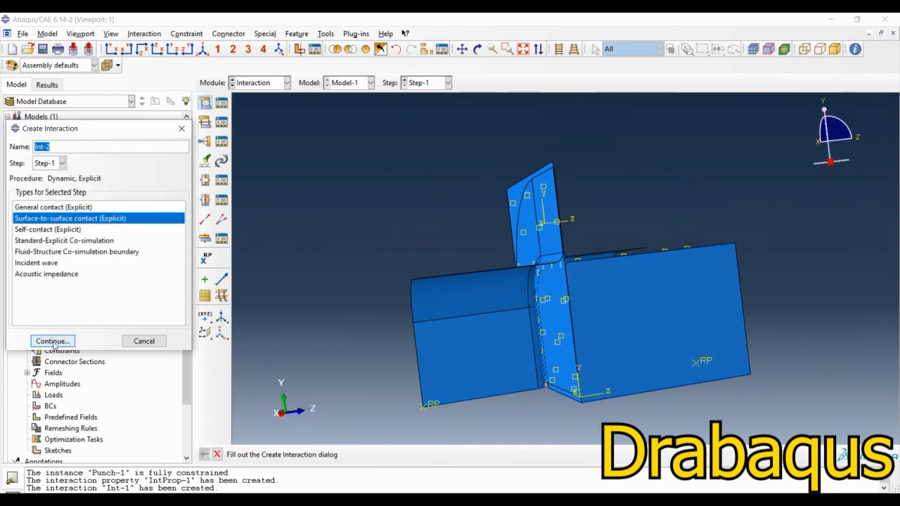
left_click(52, 341)
Step: Isolate the die-1 instance in the viewport using a display group
left_click_drag(575, 263, 434, 149, "ctrl+alt")
left_click(380, 48)
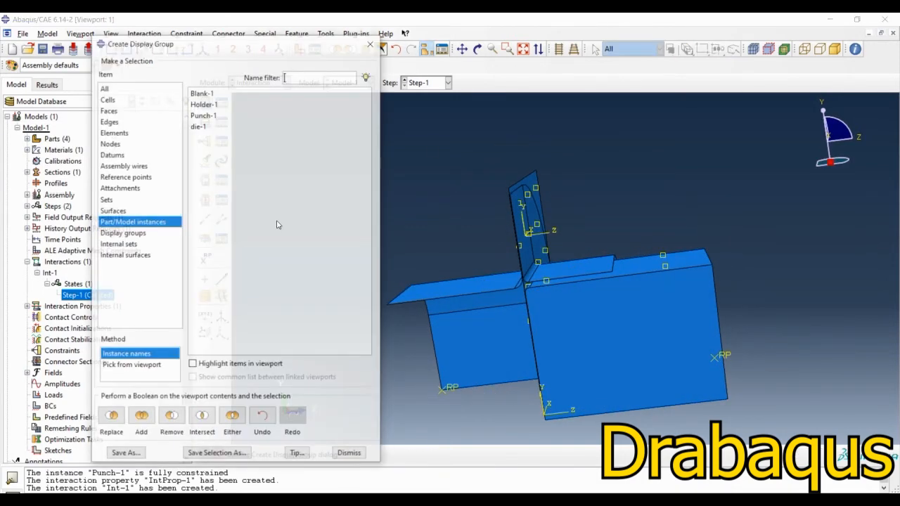
left_click(198, 127)
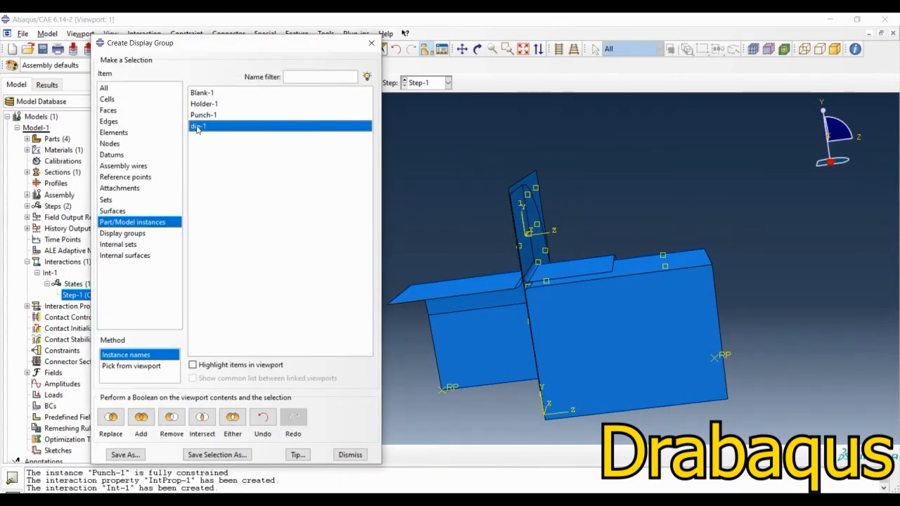
left_click(114, 420)
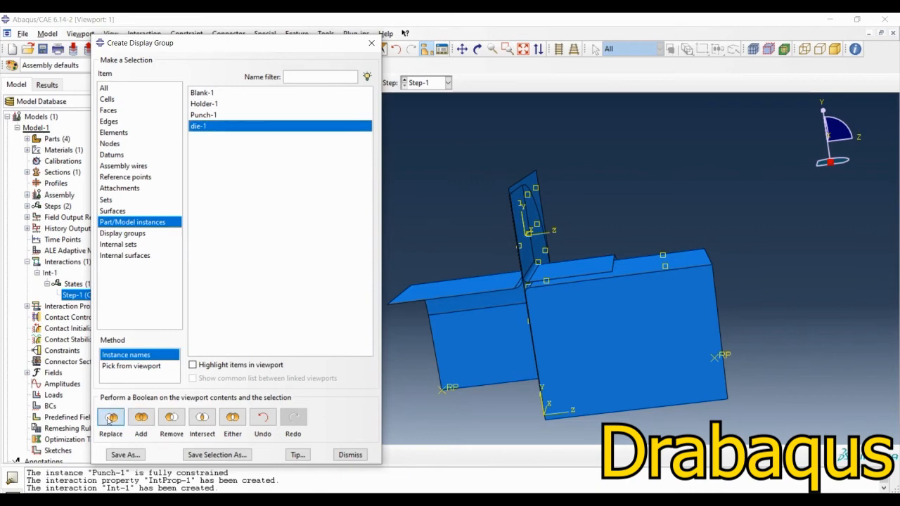
left_click(350, 455)
Step: Select the die's three flange faces and three fillet faces for the first contact surface
left_click_drag(531, 346, 464, 351, "ctrl+alt")
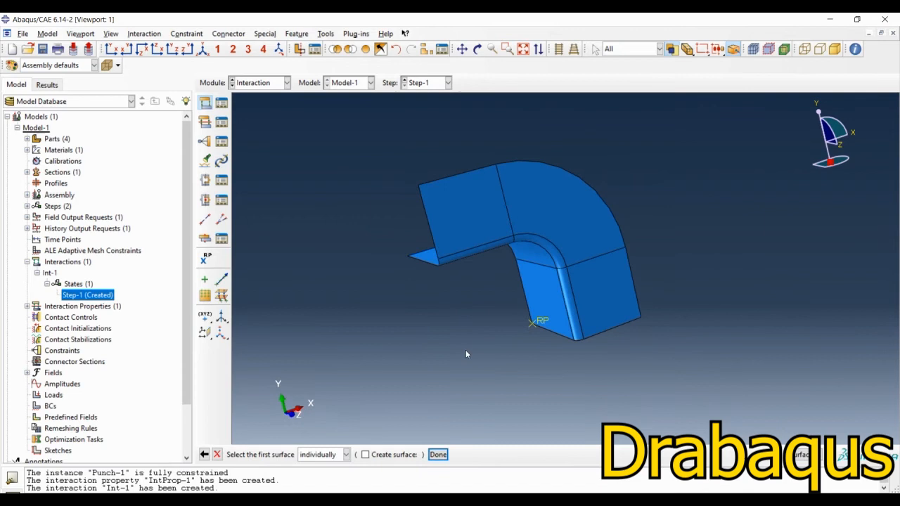
left_click(459, 239)
left_click(553, 207, "shift")
left_click(578, 297, "shift")
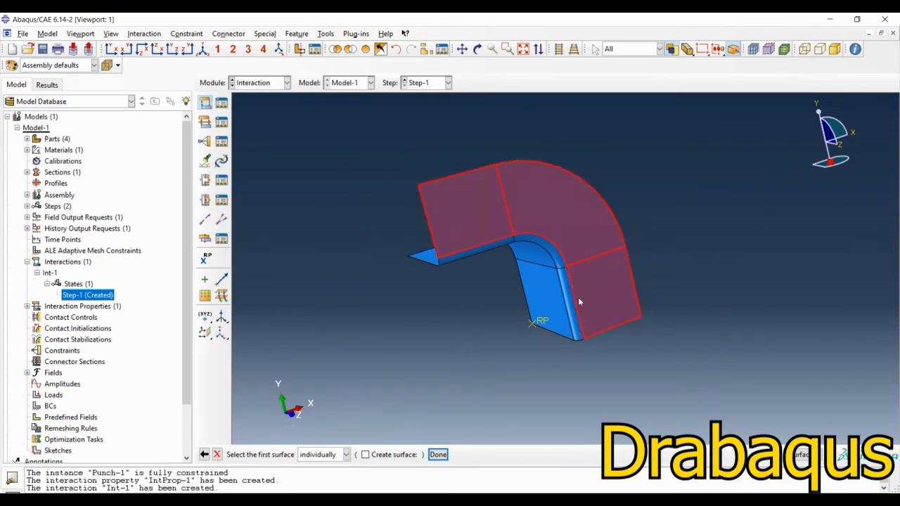
left_click(570, 301, "shift")
left_click(538, 245, "shift")
left_click(468, 256, "shift")
Step: Add the die's three inner wall faces to the selection and use the Brown side as the first surface
scroll(600, 316, "down", 6)
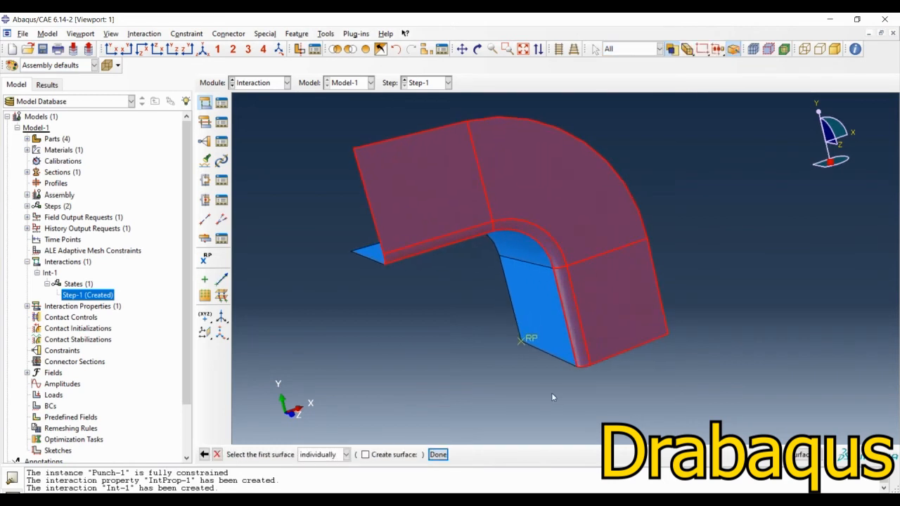
left_click_drag(529, 402, 536, 333, "ctrl+alt")
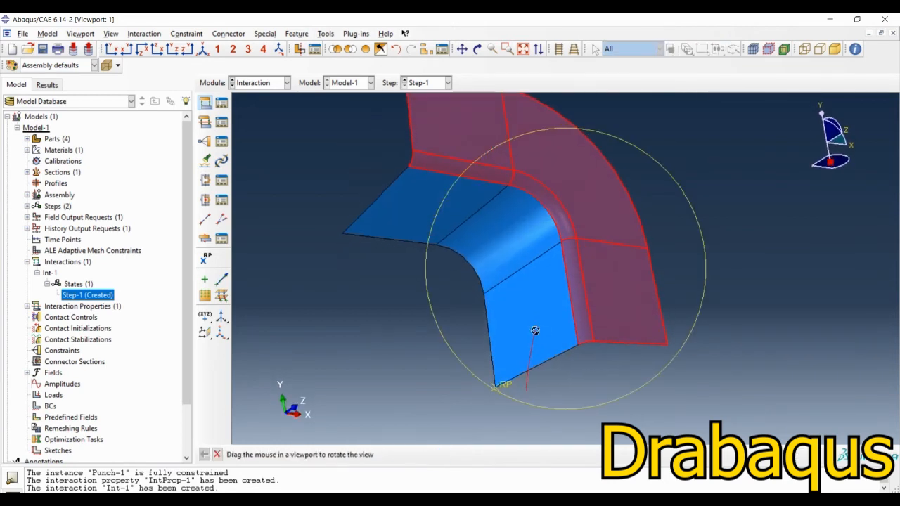
left_click(541, 306)
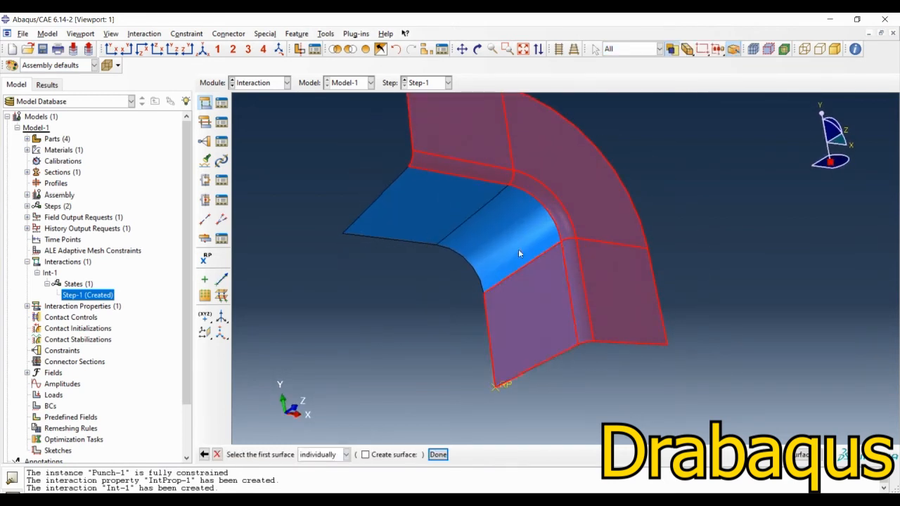
left_click(518, 249, "shift")
left_click(429, 204, "shift")
middle_click(372, 395)
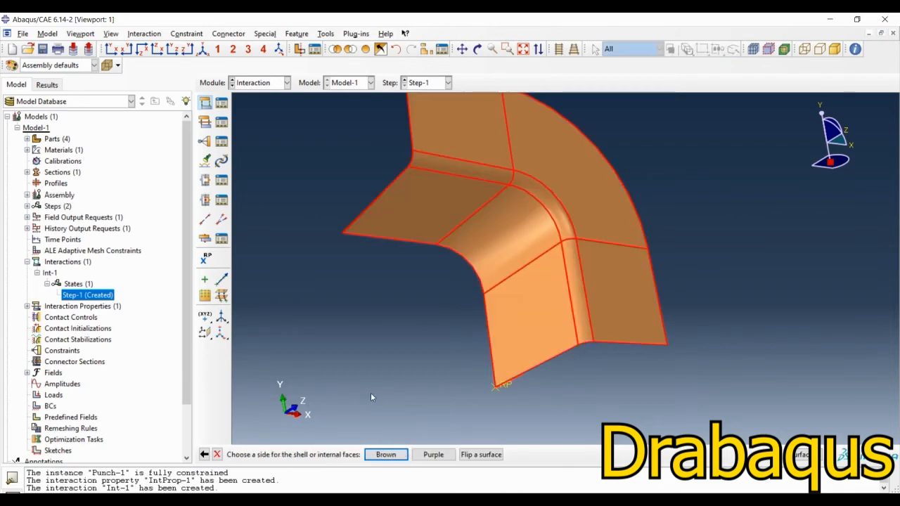
left_click(391, 458)
Step: Bring all instances back into the display and expose the blank behind the selected die surface
scroll(461, 287, "down", 5)
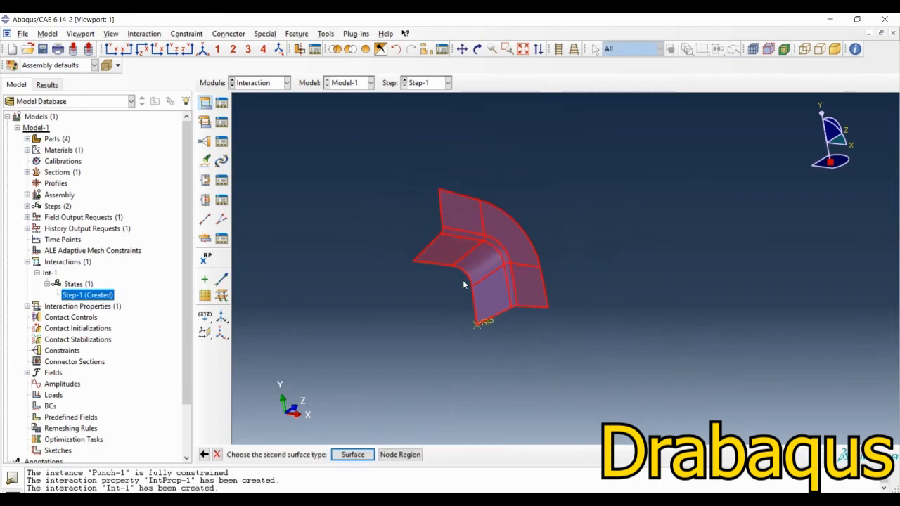
left_click_drag(464, 284, 532, 355, "ctrl+alt")
left_click(379, 54)
left_click_drag(524, 295, 633, 270, "ctrl+alt")
Step: Pick the Purple side of the blank as the second surface and accept the contact with the kinematic method, finite sliding and IntProp-1
left_click(363, 459)
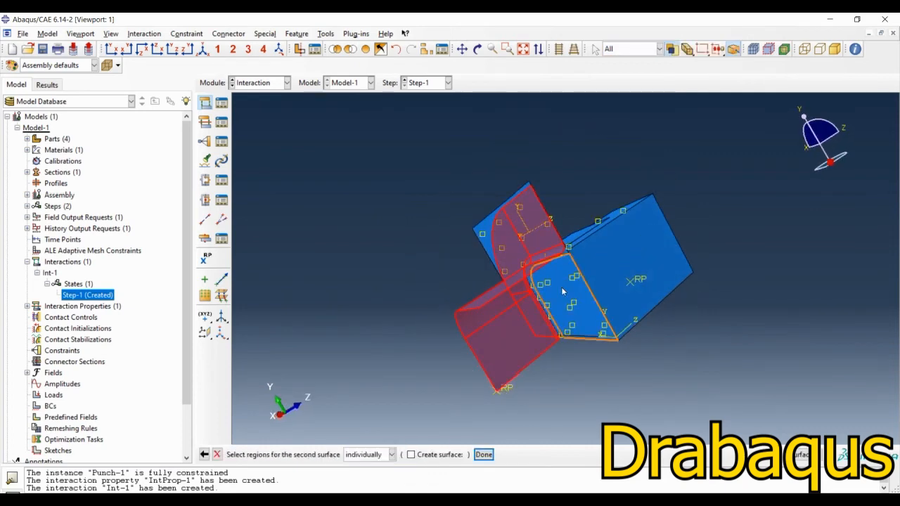
left_click(485, 233)
middle_click(402, 291)
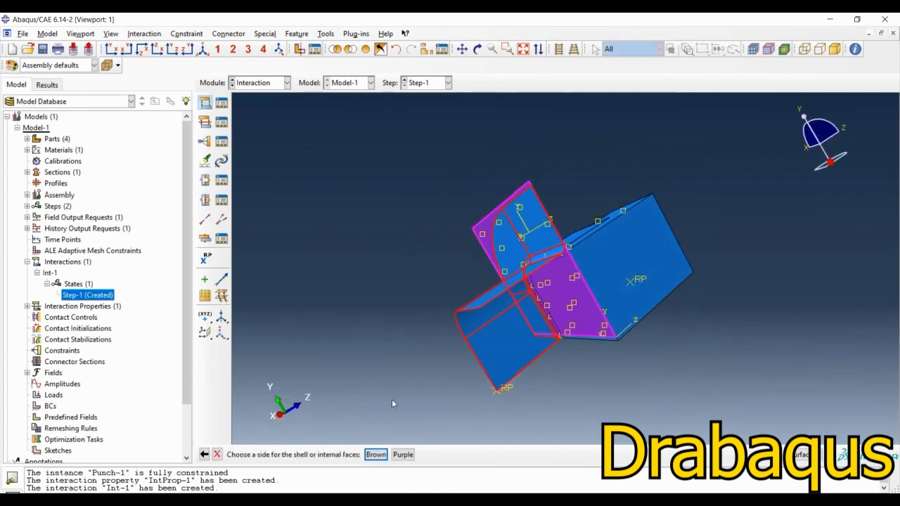
left_click(403, 456)
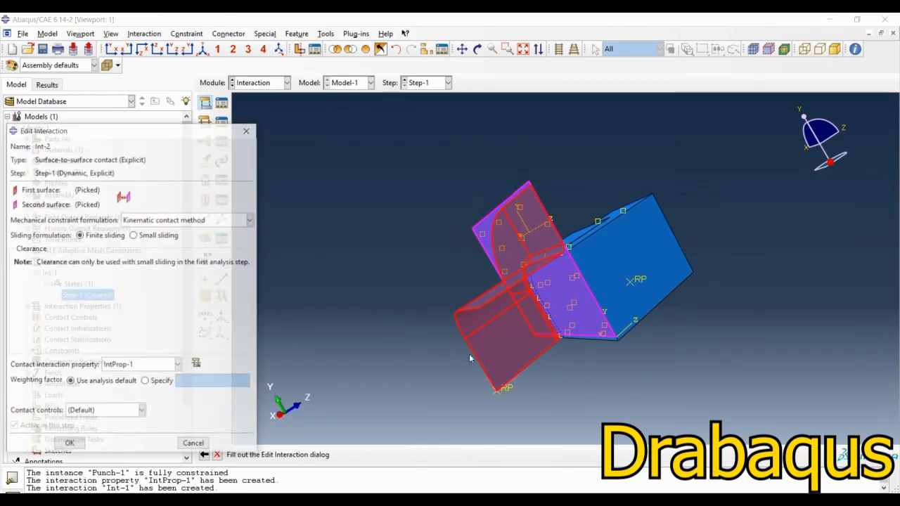
left_click(77, 446)
Step: Limit the display to the Holder-1 instance
left_click_drag(598, 292, 634, 328, "ctrl+alt")
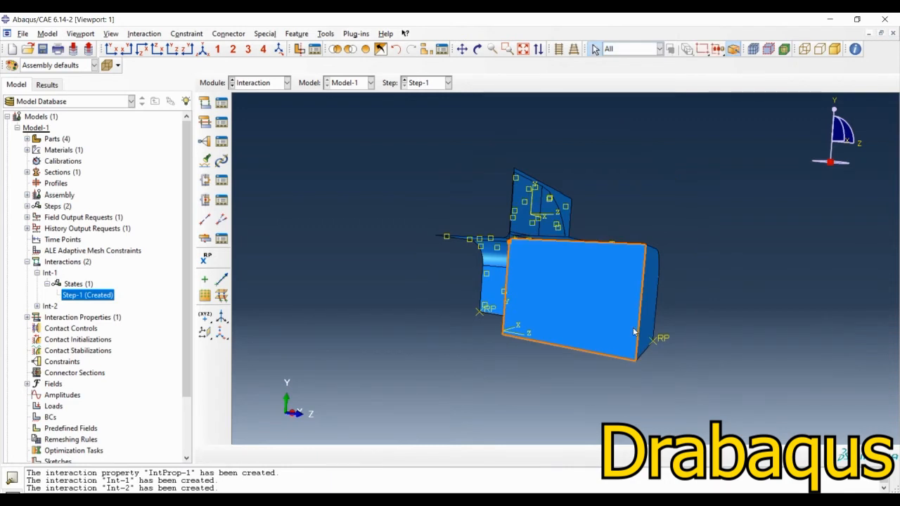
left_click_drag(634, 329, 474, 312, "ctrl+alt")
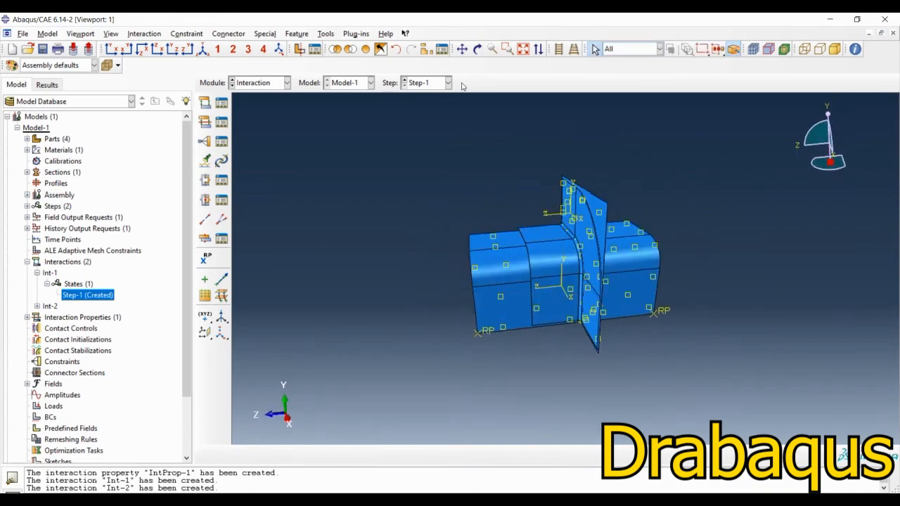
left_click(432, 54)
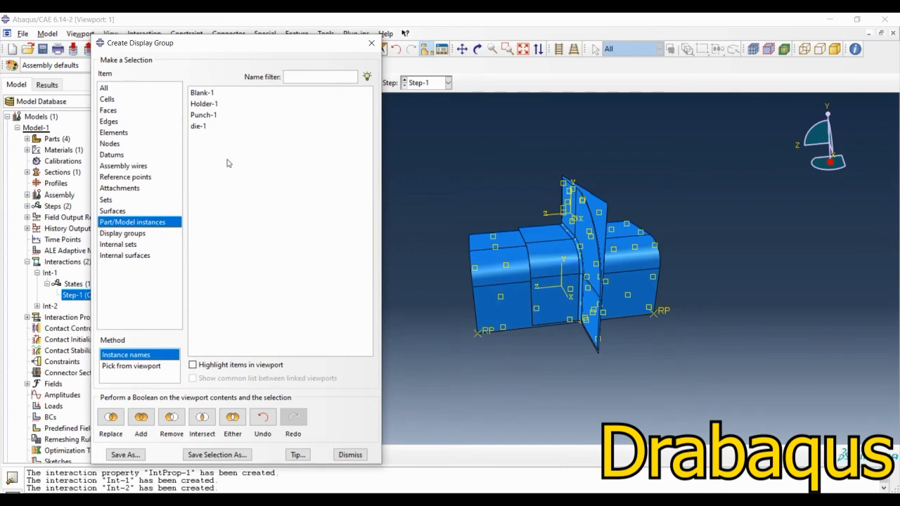
left_click(205, 104)
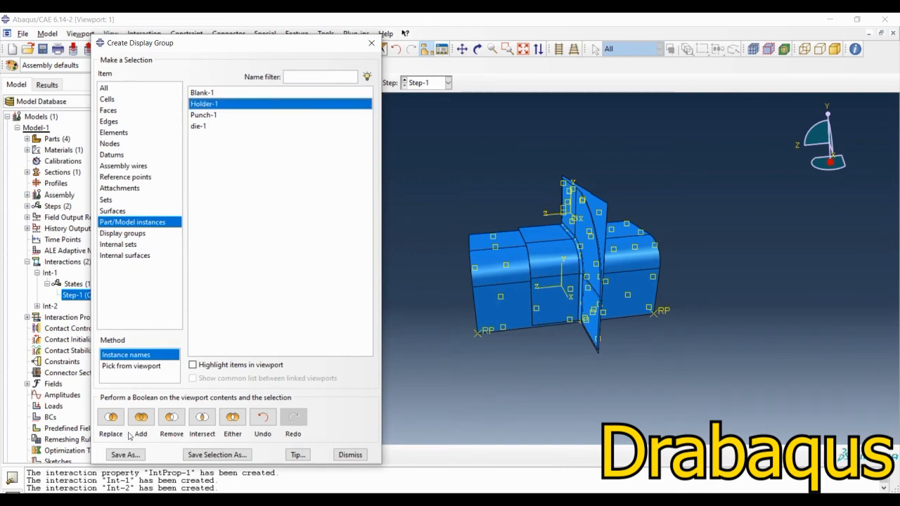
left_click(111, 417)
left_click_drag(640, 340, 610, 336, "ctrl+alt")
left_click_drag(725, 233, 725, 163, "ctrl+alt")
left_click(372, 43)
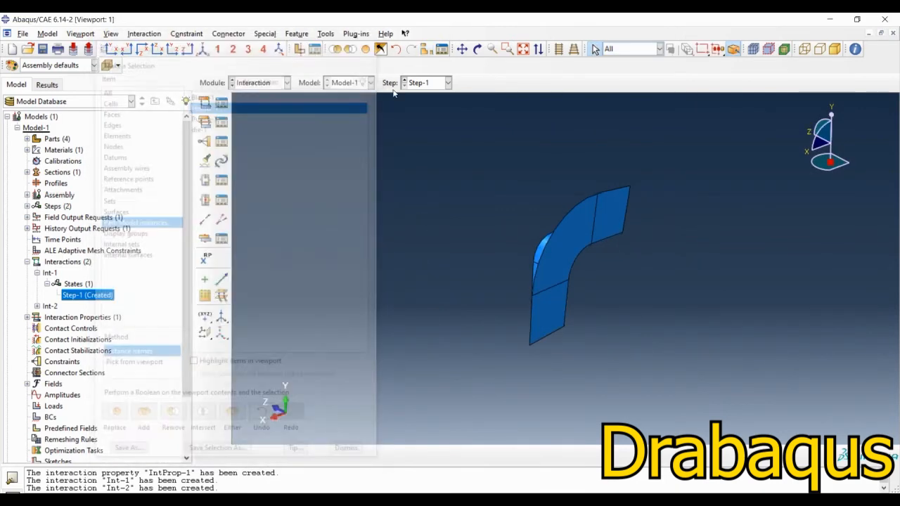
Step: Start a new contact in Step-1 with the Purple side of the holder's three flange faces as the first surface
left_click(554, 323)
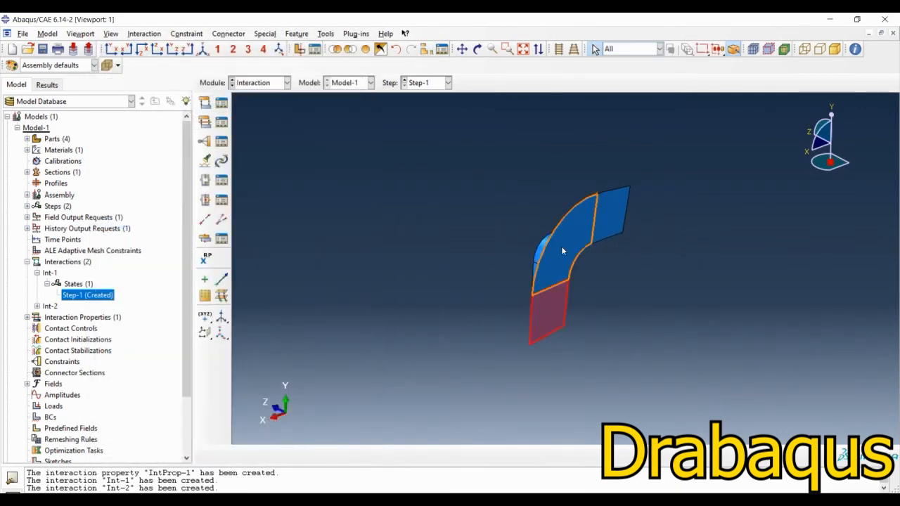
left_click(566, 250, "shift")
left_click(612, 225, "shift")
left_click_drag(642, 331, 505, 264, "ctrl+alt")
scroll(589, 219, "down", 5)
scroll(589, 276, "down", 3)
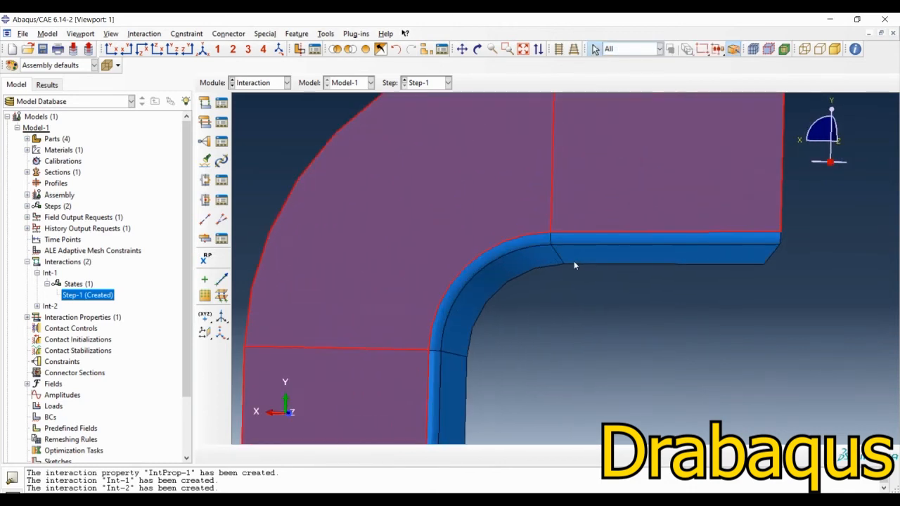
scroll(573, 267, "up", 4)
left_click_drag(578, 276, 416, 310, "ctrl+alt")
left_click(205, 103)
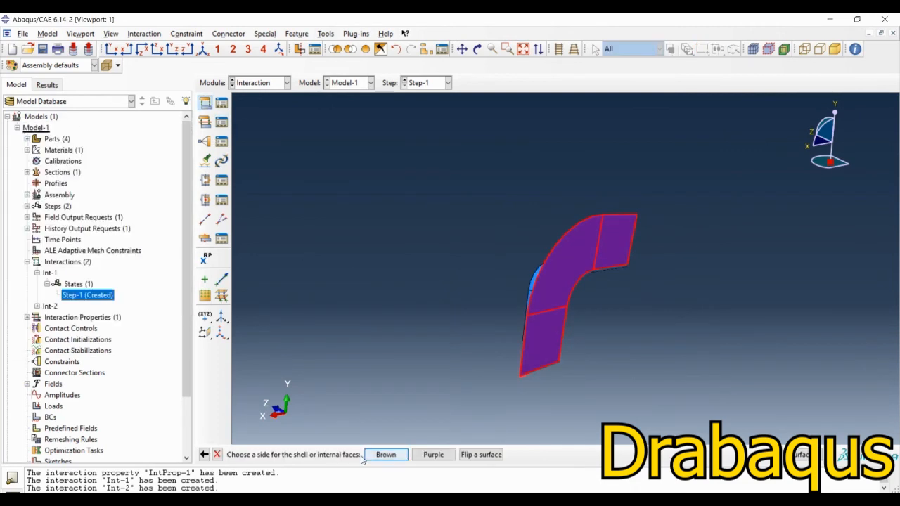
left_click(433, 454)
Step: Show all instances again, pick the Brown side of the blank as the second surface, and accept the kinematic, finite-sliding contact with IntProp-1
left_click_drag(490, 380, 556, 400, "ctrl+alt")
left_click(367, 49)
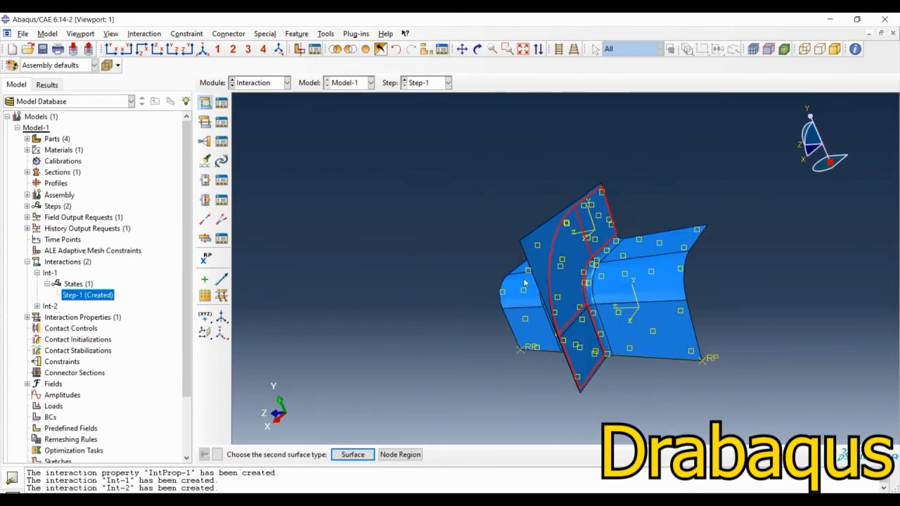
left_click(354, 455)
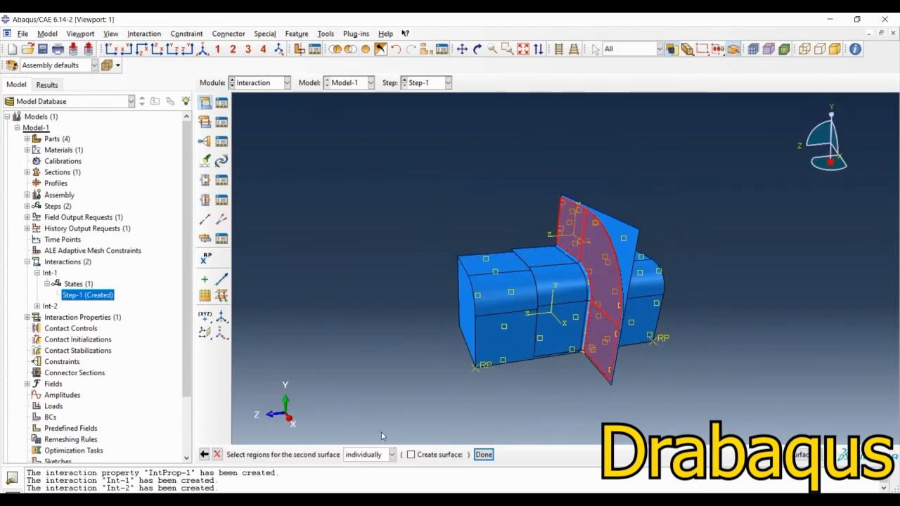
left_click(624, 237)
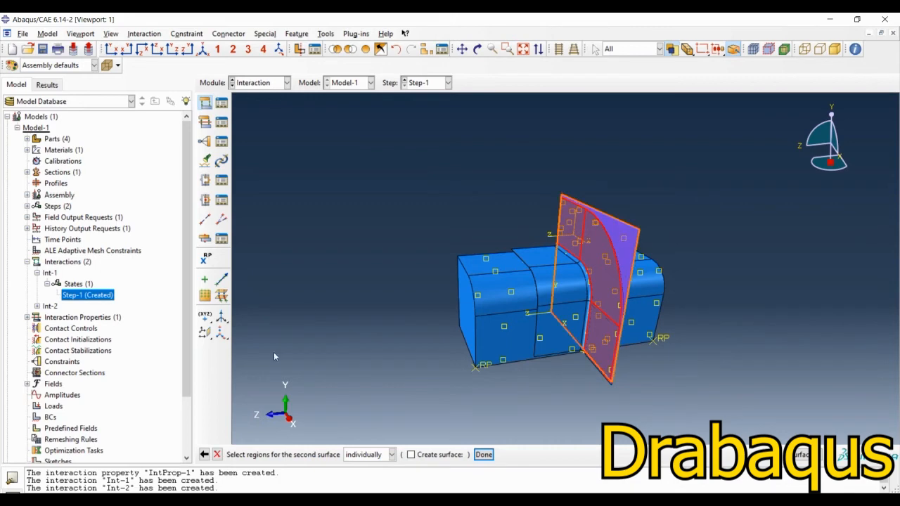
middle_click(310, 307)
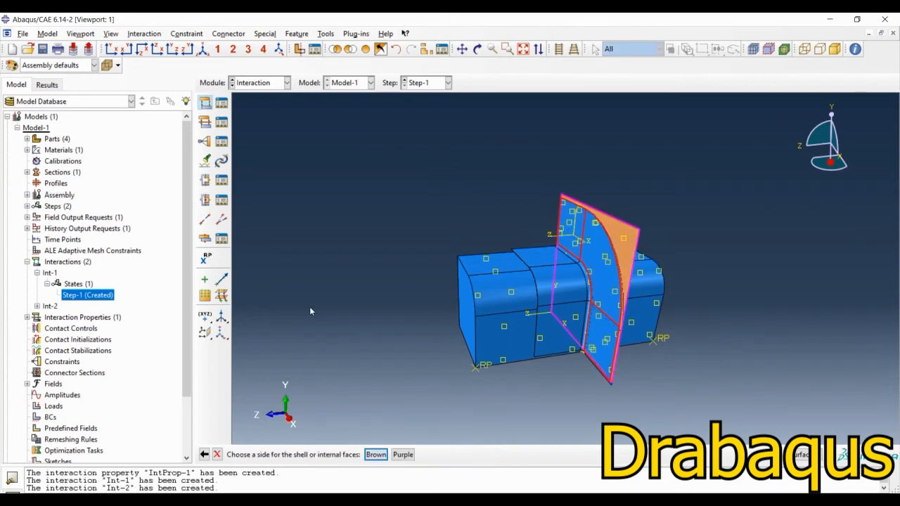
left_click(376, 455)
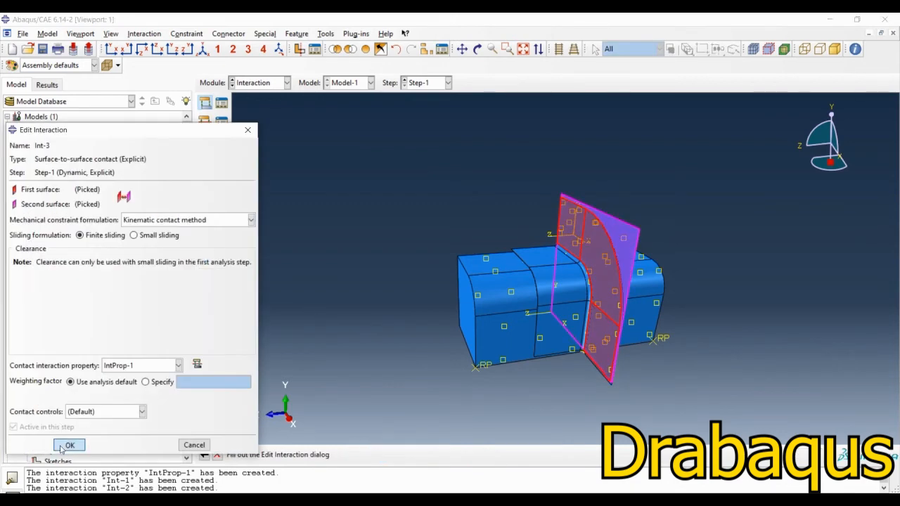
left_click(70, 445)
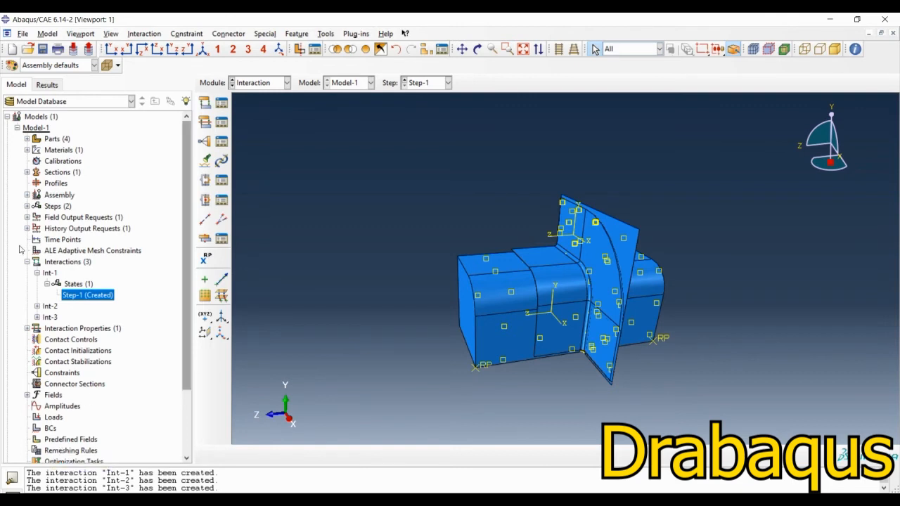
left_click(257, 82)
left_click(252, 158)
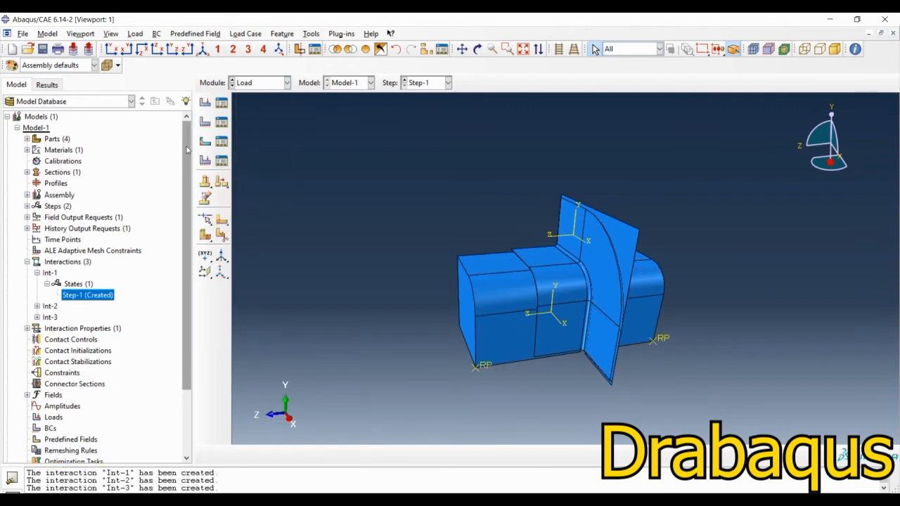
left_click(205, 103)
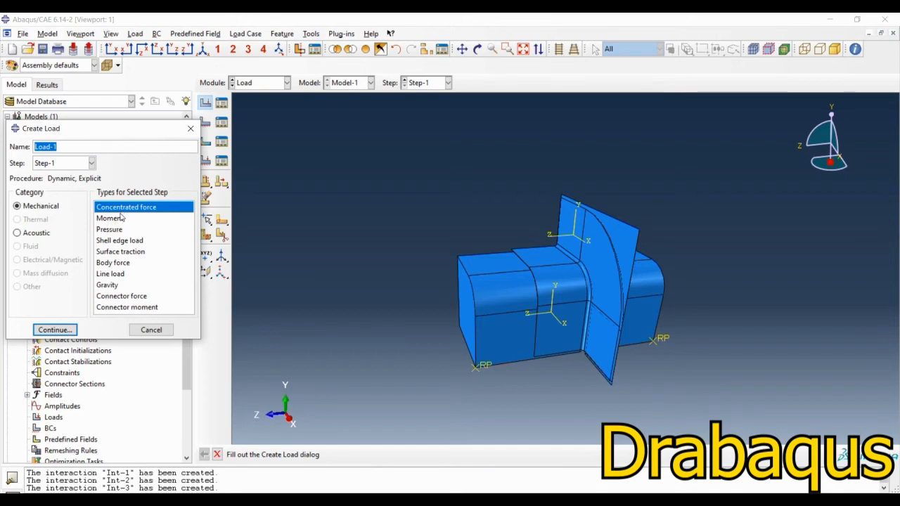
left_click(65, 331)
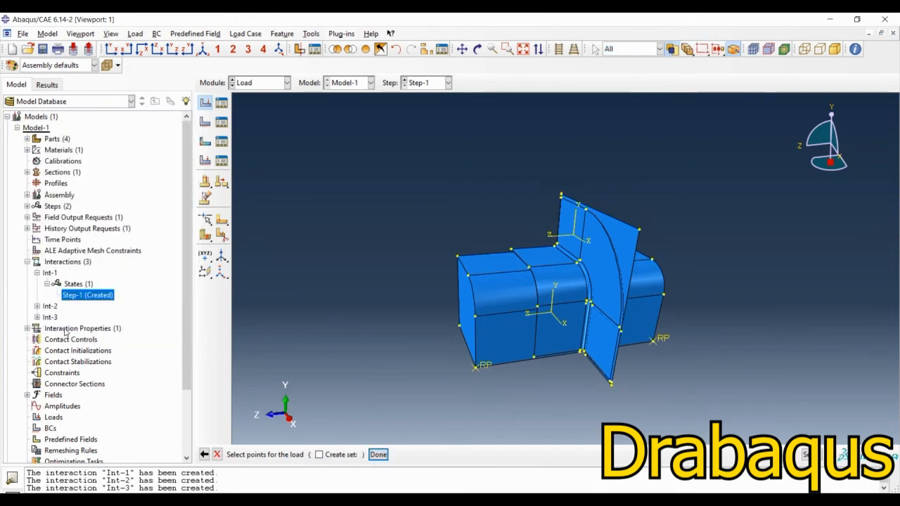
left_click_drag(683, 345, 681, 330, "ctrl+alt")
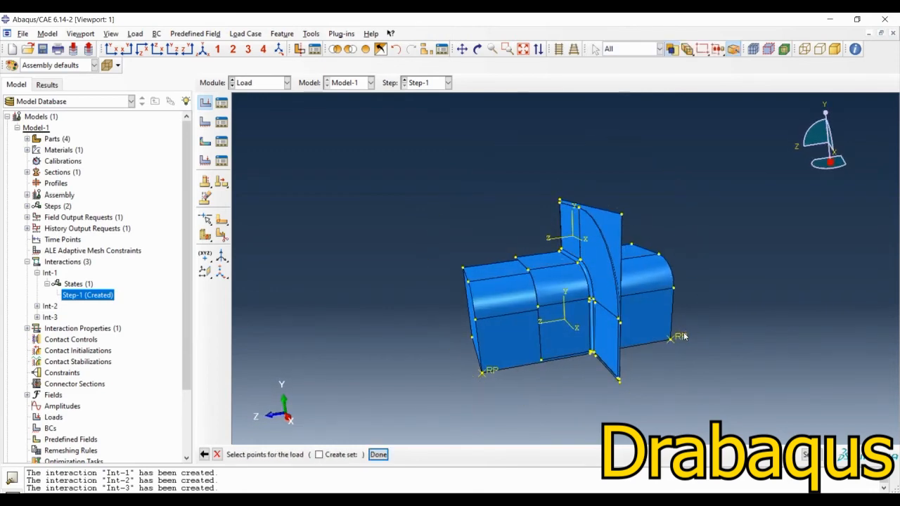
scroll(668, 324, "up", 4)
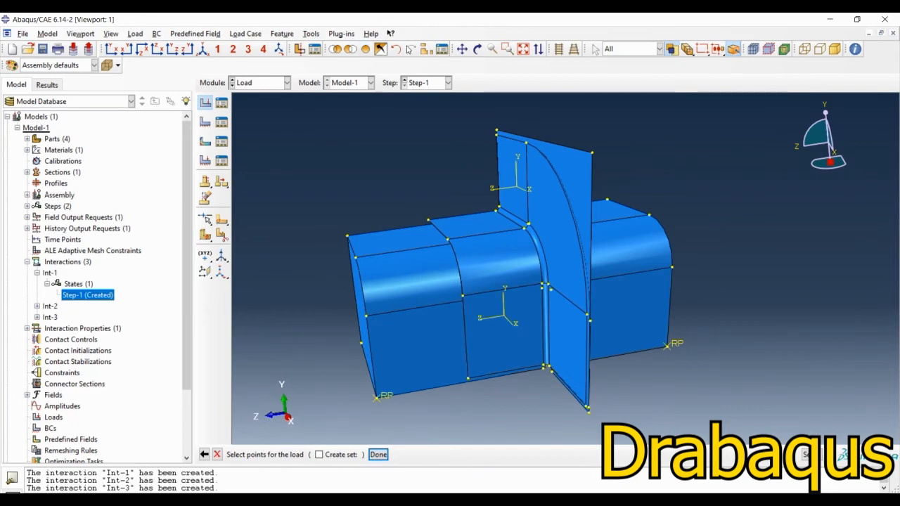
Step: Isolate the Holder-1 instance in the display and leave the unfinished load definition
left_click(672, 48)
left_click(202, 104)
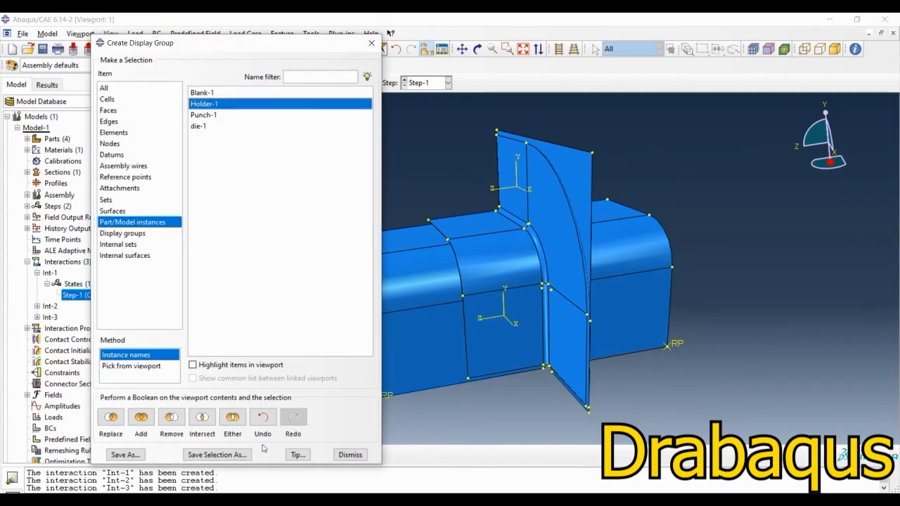
left_click(111, 417)
left_click(361, 456)
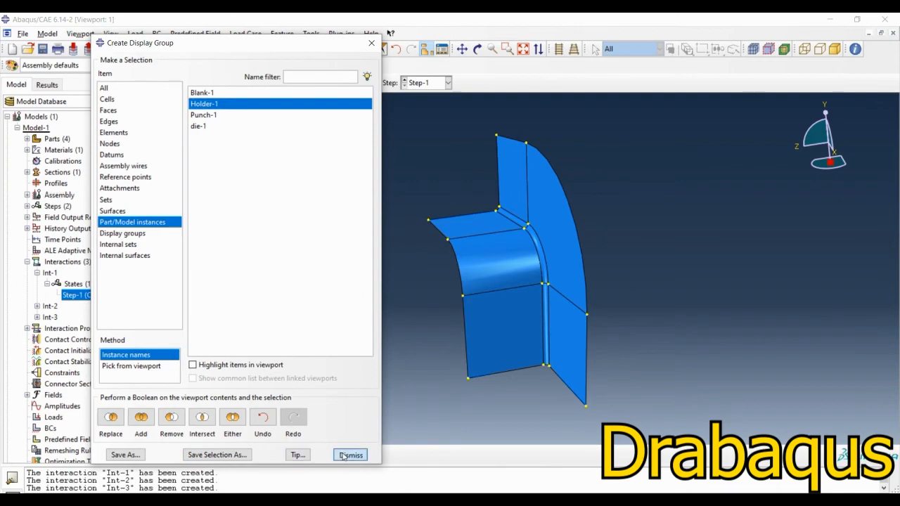
left_click_drag(523, 329, 669, 280, "ctrl+alt")
left_click_drag(519, 274, 502, 293, "ctrl+alt")
left_click_drag(602, 345, 493, 316, "ctrl+alt")
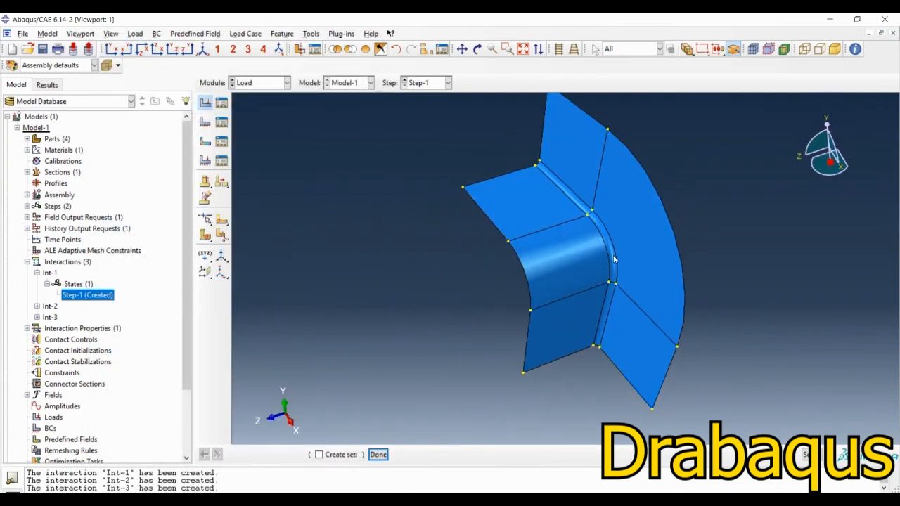
left_click_drag(615, 257, 427, 149, "ctrl+alt")
left_click(218, 454)
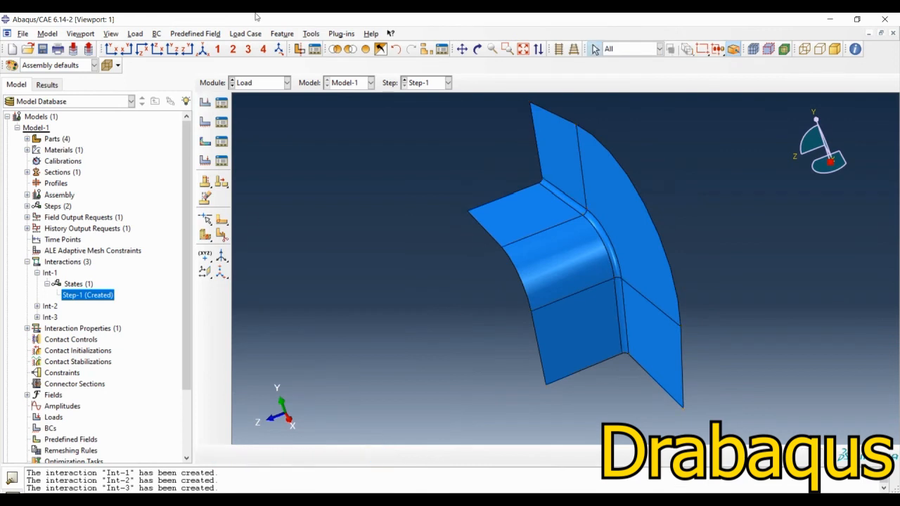
Step: Open the Holder part in the Part module and create a reference point at the lower outer corner of its flange
left_click(255, 83)
left_click(248, 95)
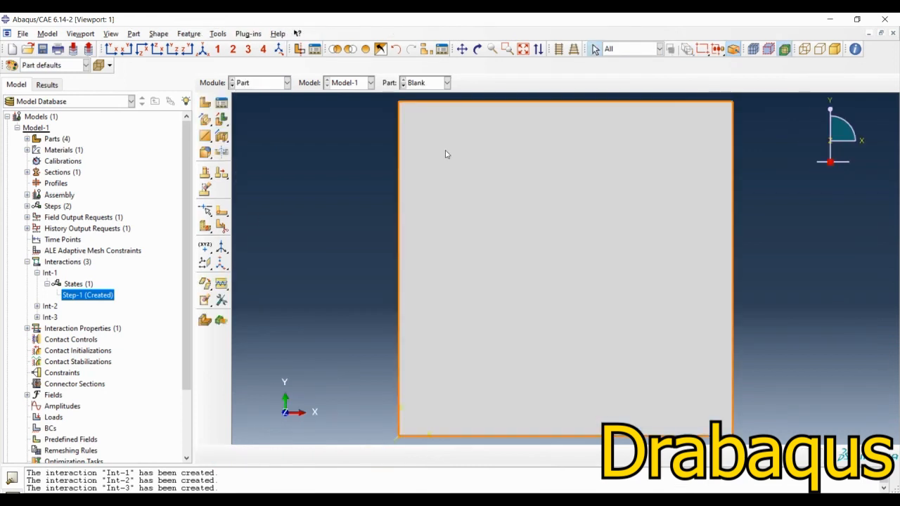
left_click(427, 82)
left_click(424, 109)
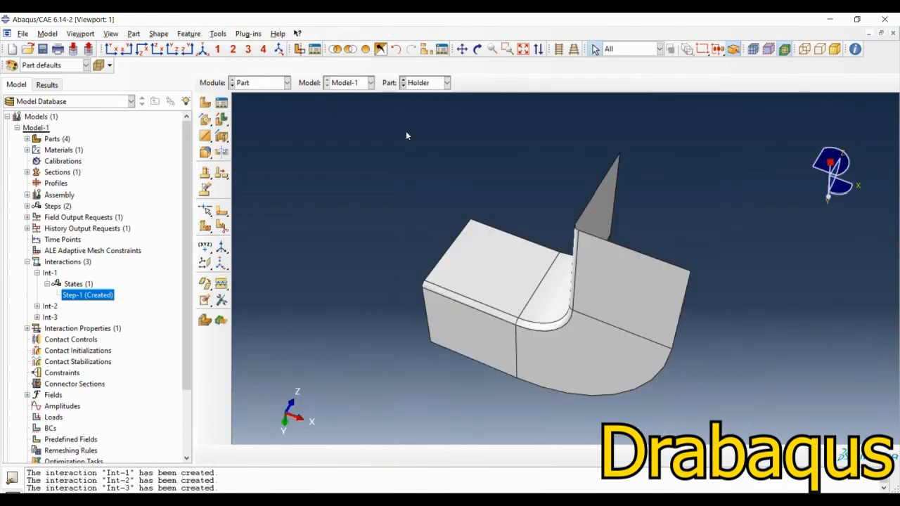
left_click_drag(548, 174, 463, 322, "ctrl+alt")
left_click(218, 33)
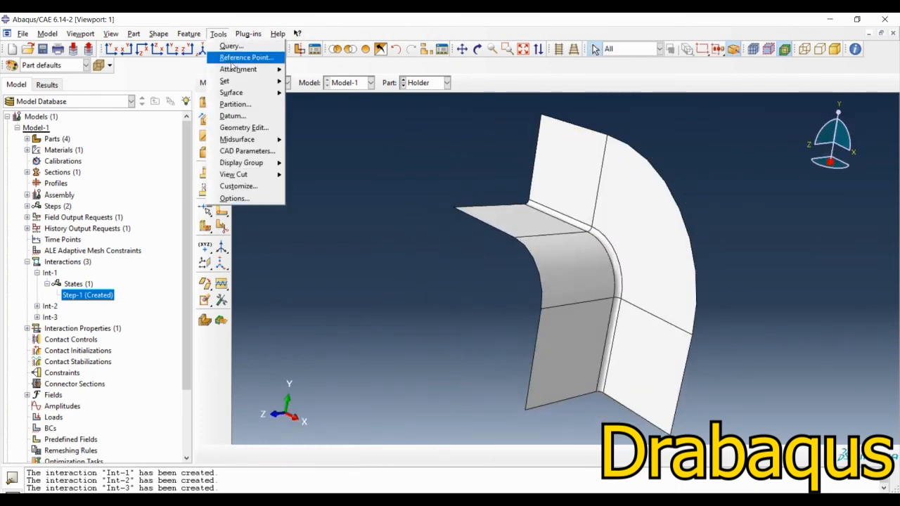
left_click(243, 57)
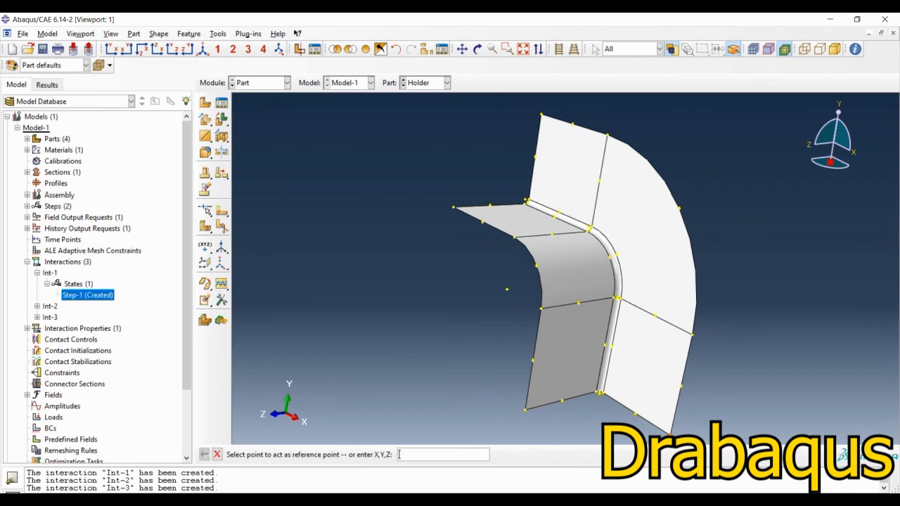
key("Escape")
Step: Create a concentrated force in Step-1 on the holder's reference point in the Load module, with CF3 set to -10000
left_click(261, 82)
left_click(249, 149)
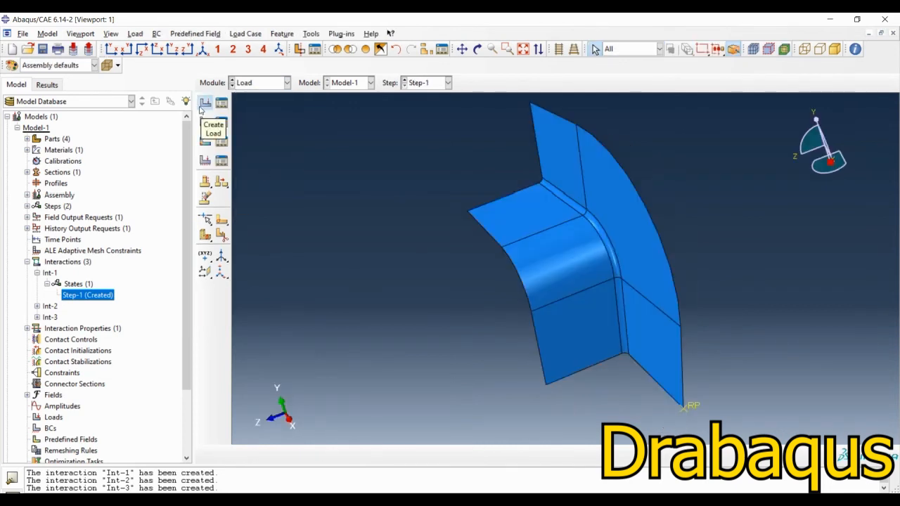
left_click(205, 103)
left_click(54, 330)
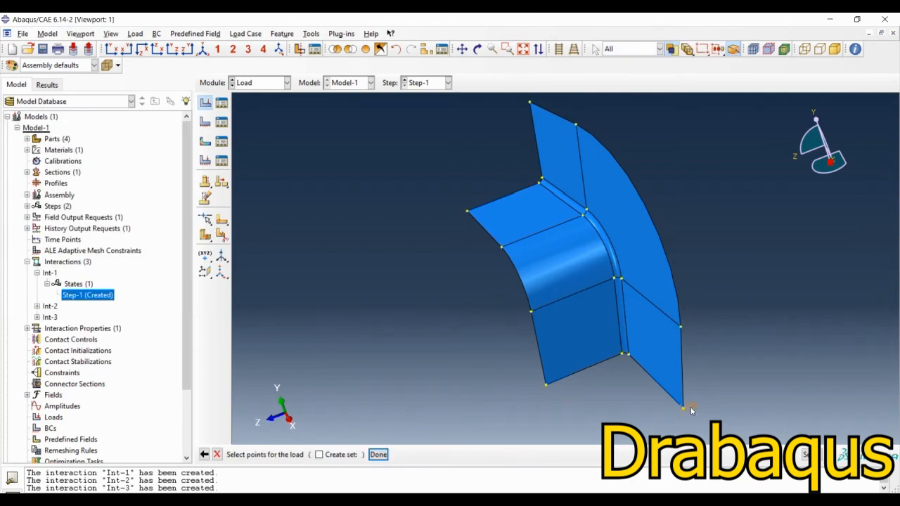
middle_click(361, 362)
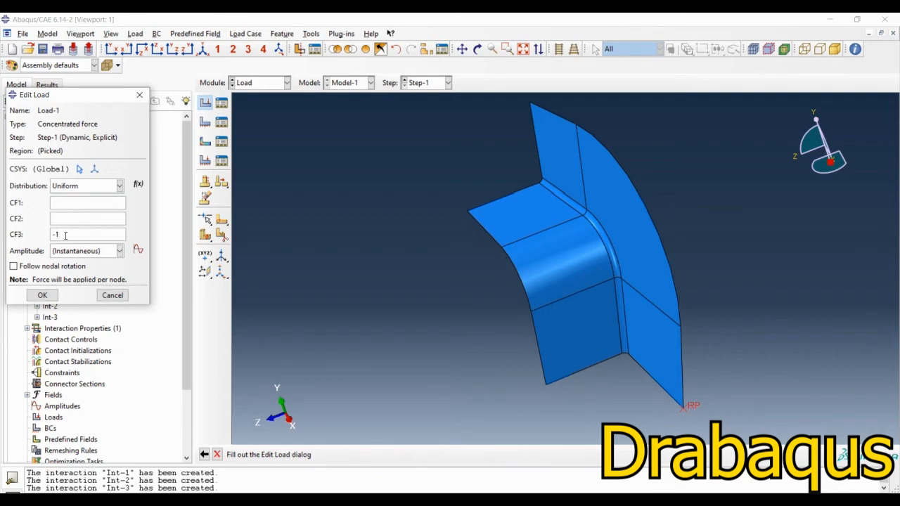
type("0000")
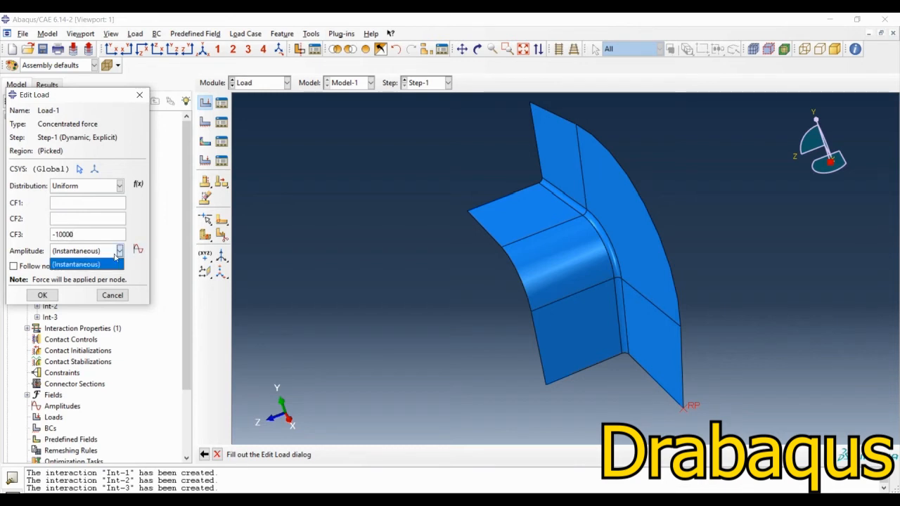
Step: Create a tabular amplitude for the holder load with amplitude 0 at time 0 and 1 at time 0.1
left_click(138, 251)
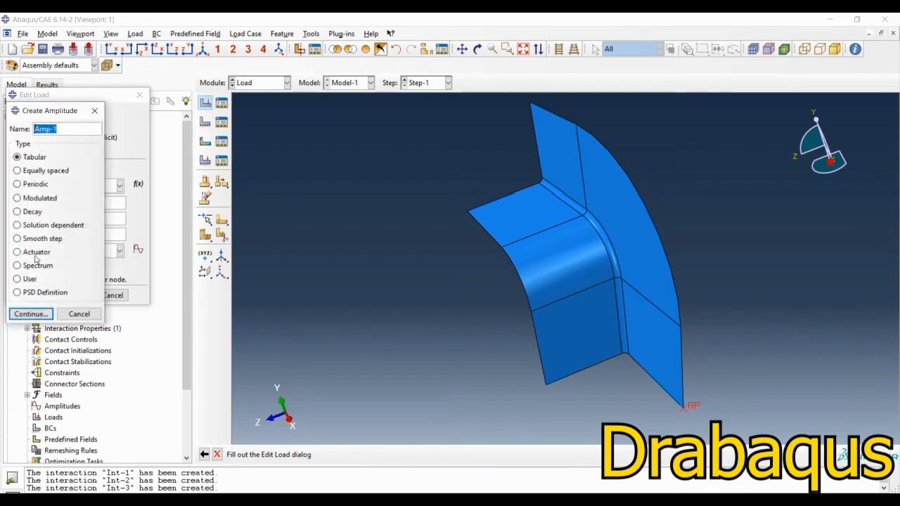
left_click(31, 313)
left_click(385, 259)
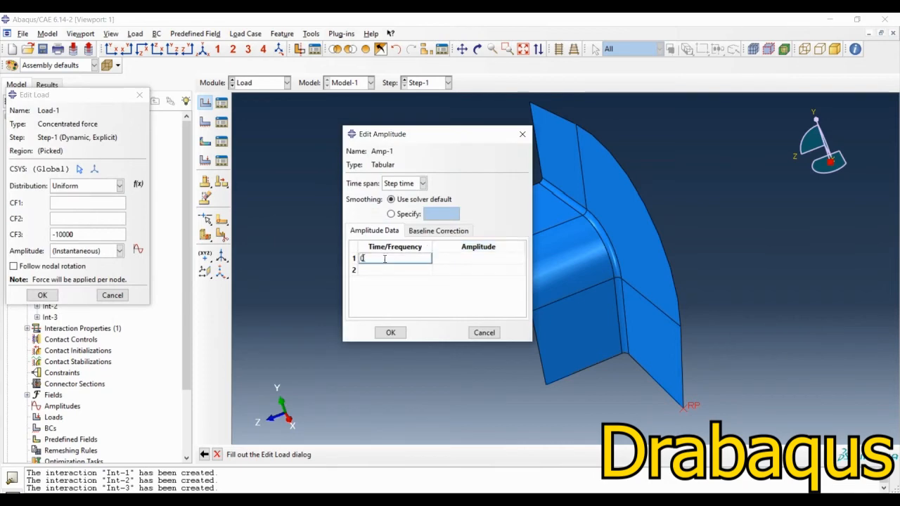
left_click(460, 260)
type("0")
left_click(408, 271)
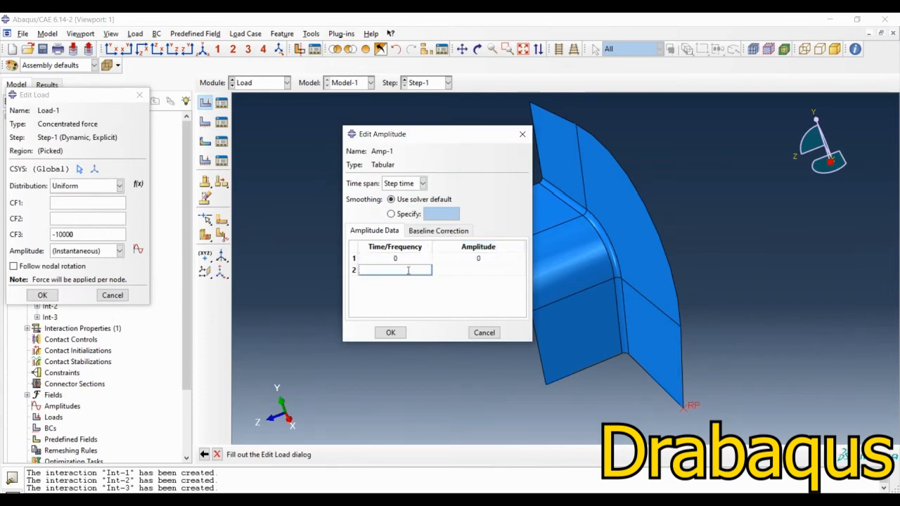
type("0.1")
left_click(479, 270)
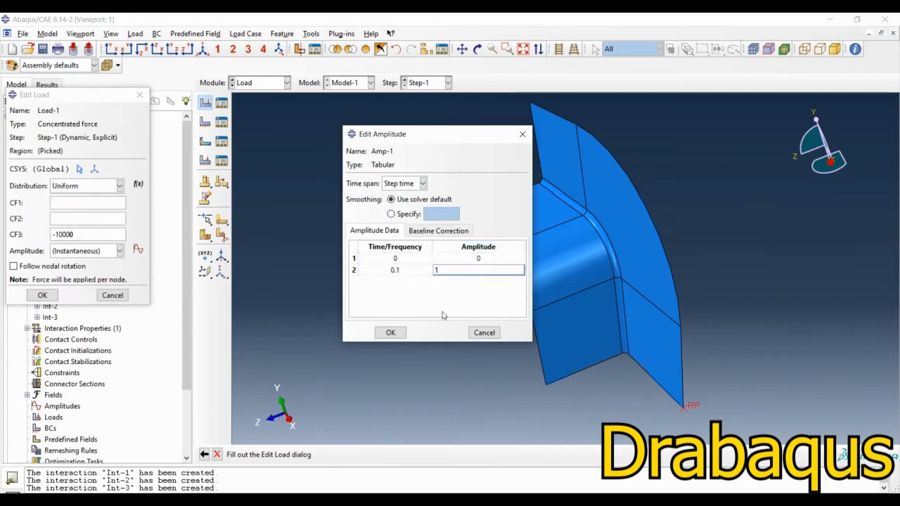
left_click(390, 332)
Step: Assign amplitude Amp-1 to the holder's concentrated force and accept the load
left_click(70, 255)
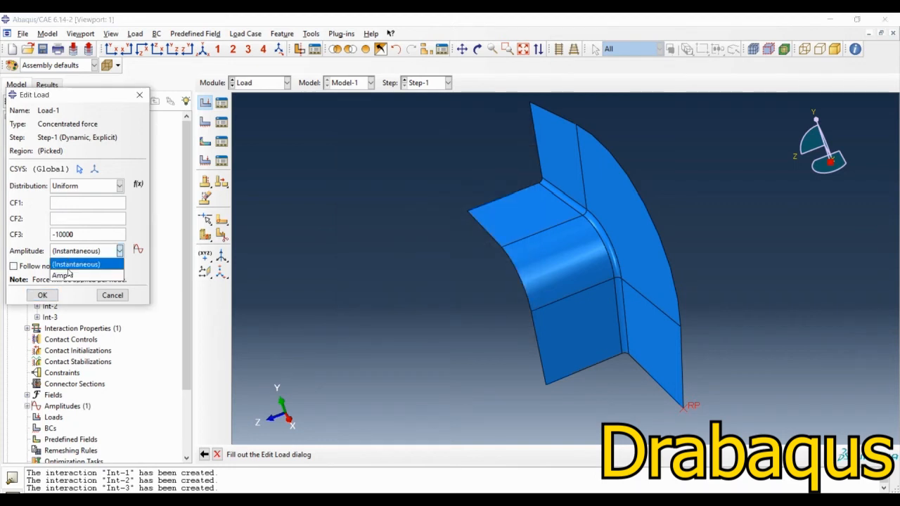
left_click(69, 274)
left_click(44, 295)
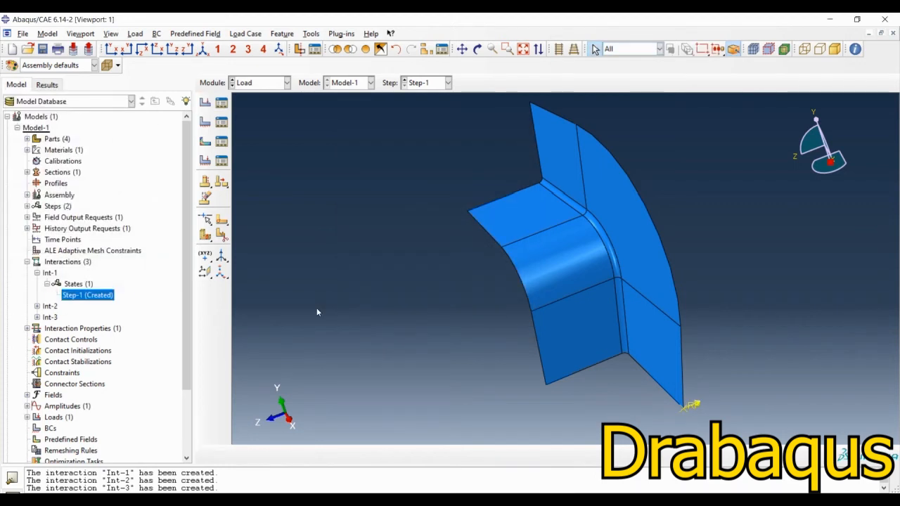
Step: Show all instances again and fix the die's reference point with an Encastre boundary condition in Step-1
scroll(373, 322, "down", 1)
left_click(365, 50)
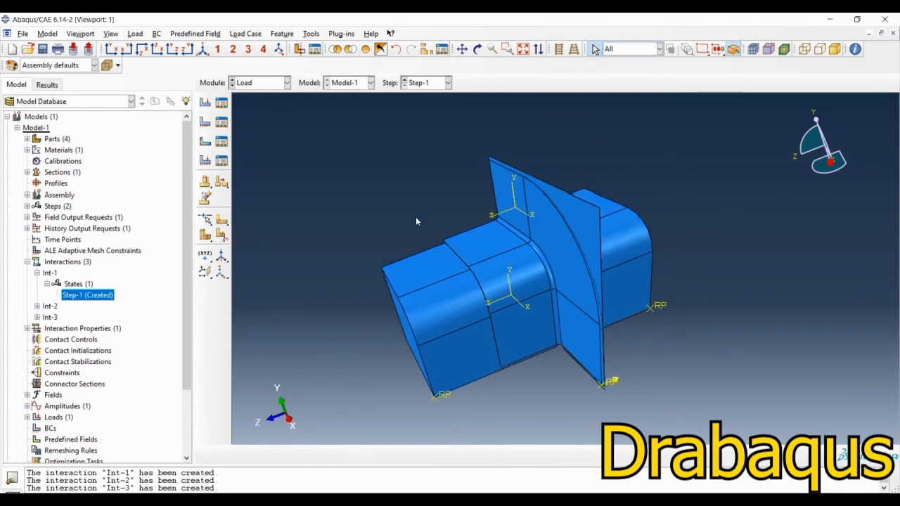
left_click_drag(542, 322, 486, 338, "ctrl+alt")
left_click(205, 122)
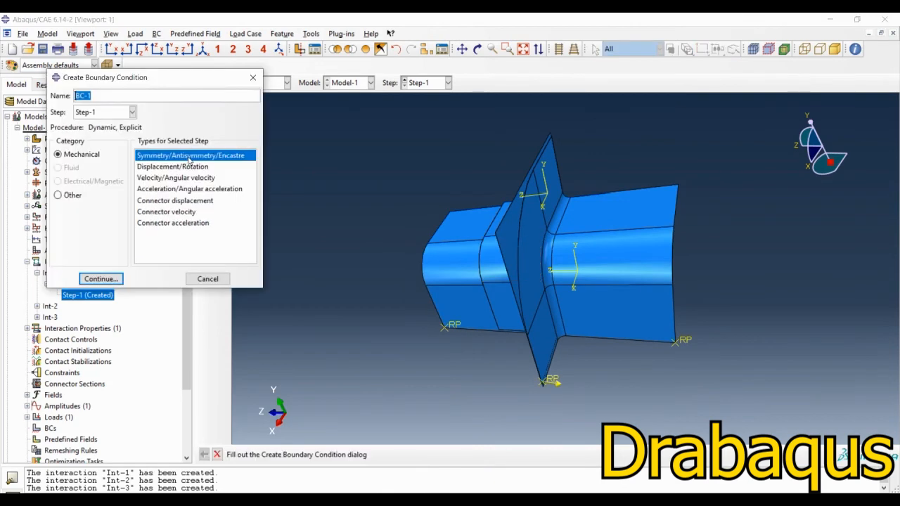
left_click(104, 279)
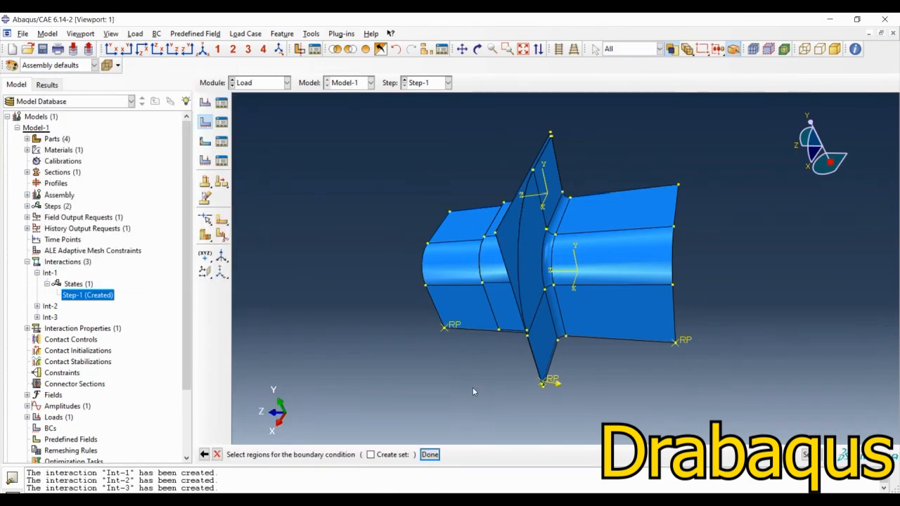
left_click(682, 344)
left_click(429, 454)
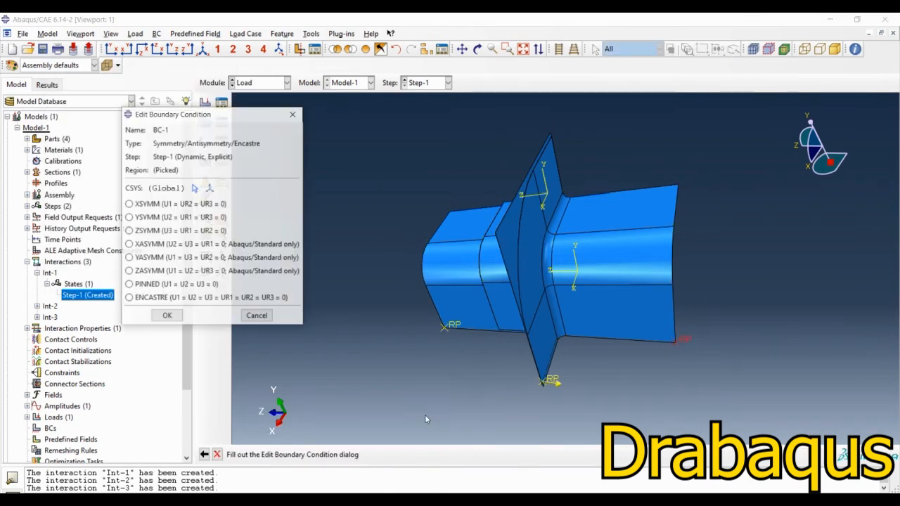
left_click(138, 300)
left_click(167, 316)
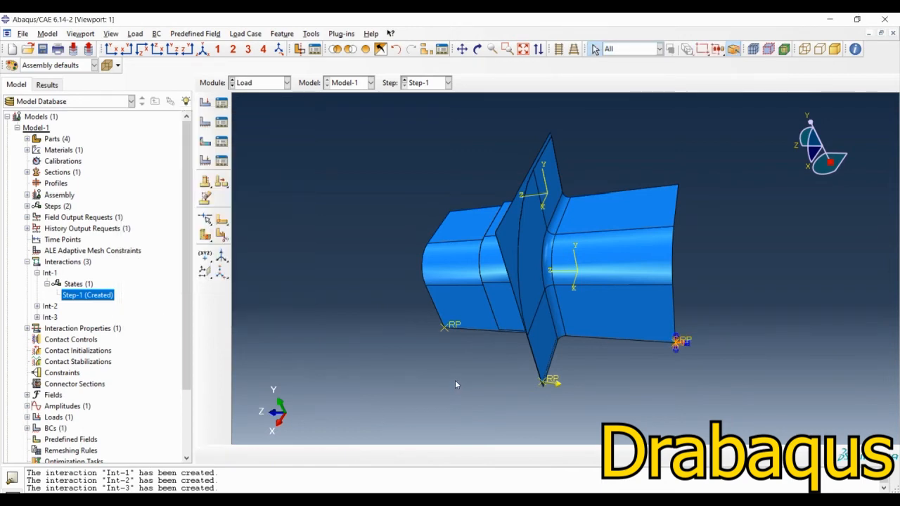
Step: Start a Displacement/Rotation boundary condition in Step-1 on the punch's reference point
left_click_drag(455, 385, 485, 278, "ctrl+alt")
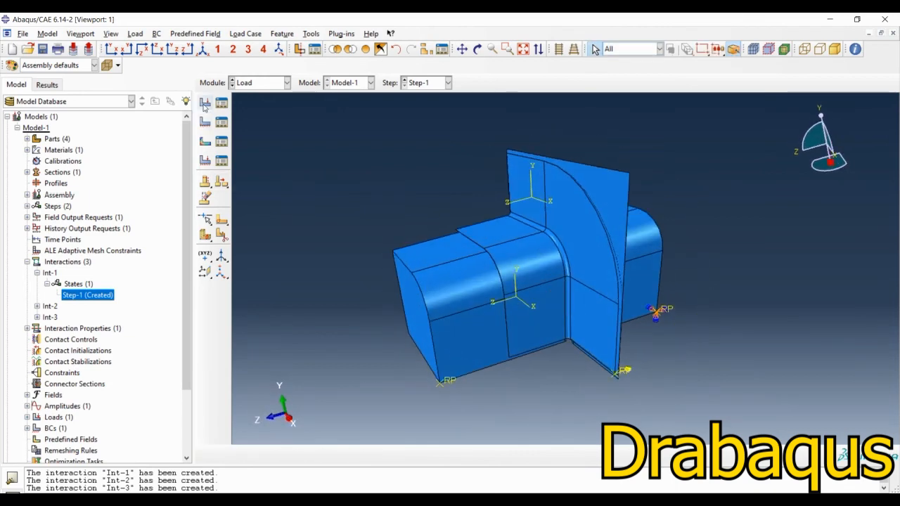
left_click(204, 122)
left_click(155, 168)
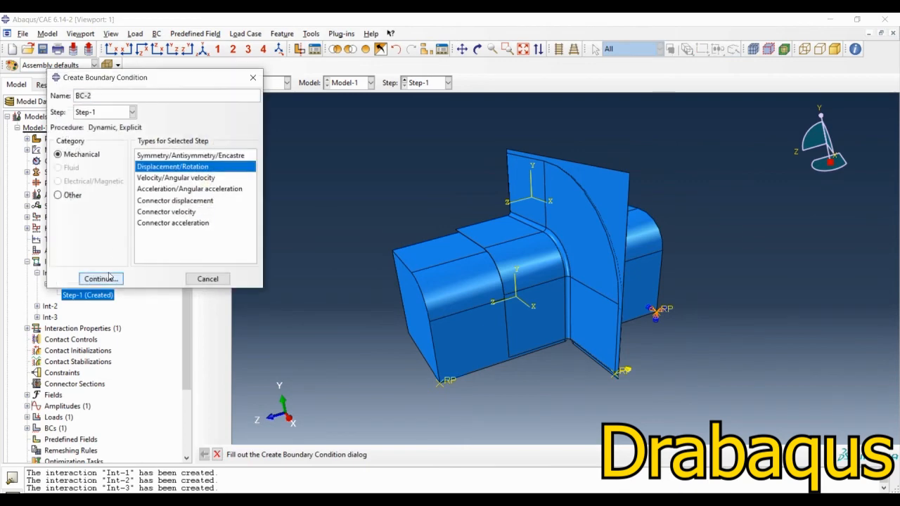
left_click(100, 279)
left_click(449, 392)
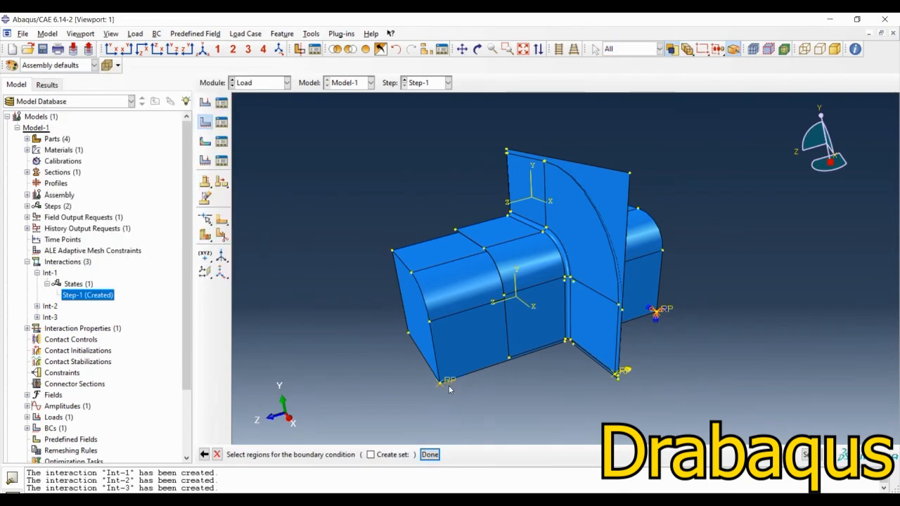
middle_click(449, 392)
Step: Constrain only U3 of the punch's boundary condition with a displacement of -0.1 and amplitude Amp-1, and accept it
left_click(13, 299)
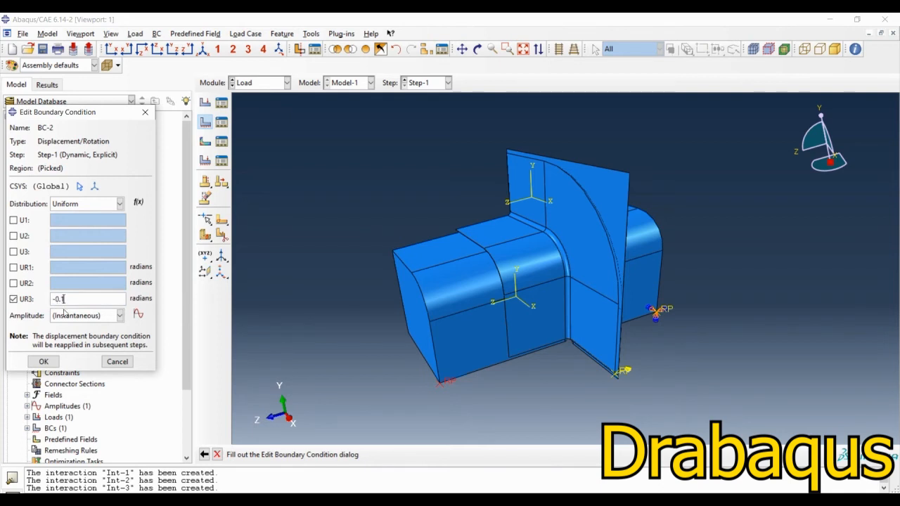
left_click(73, 318)
left_click(75, 341)
left_click(13, 299)
left_click(13, 251)
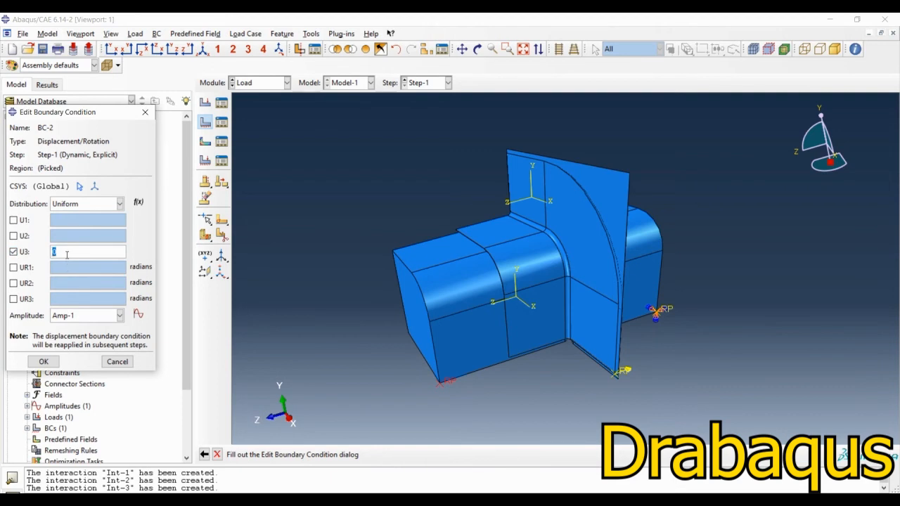
type("-0.1")
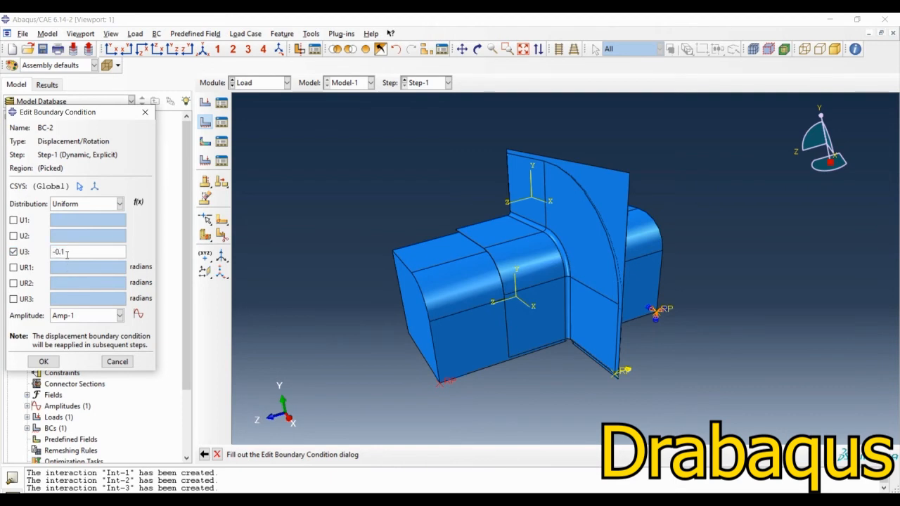
left_click(43, 363)
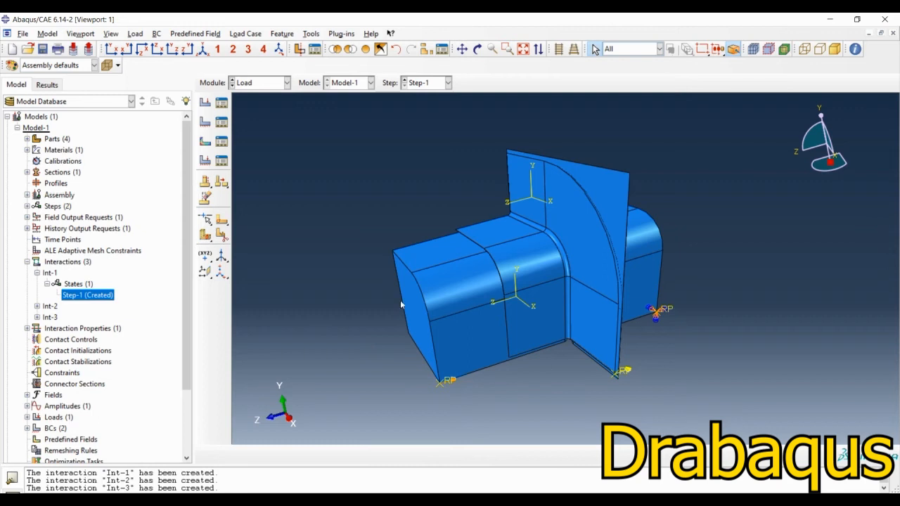
Step: Start a Displacement/Rotation boundary condition in Step-1 on the holder's reference point, isolating the holder for picking
left_click(207, 125)
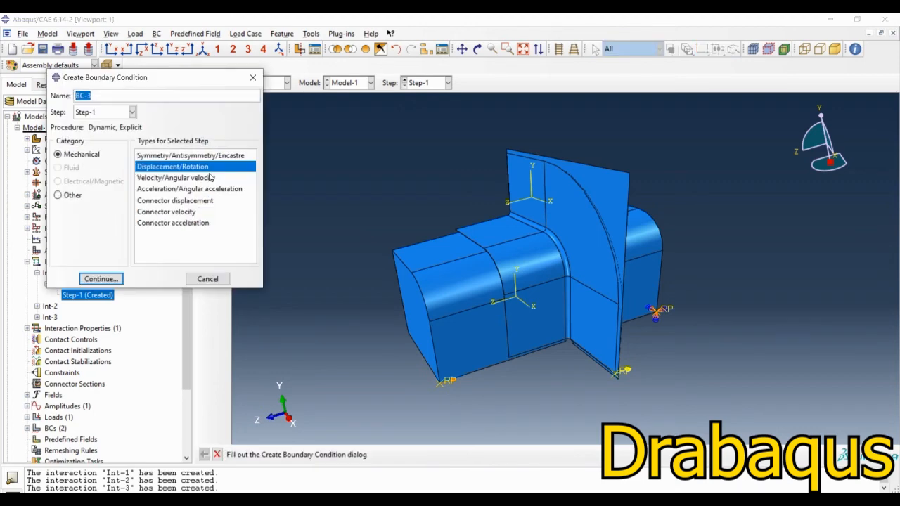
left_click(101, 279)
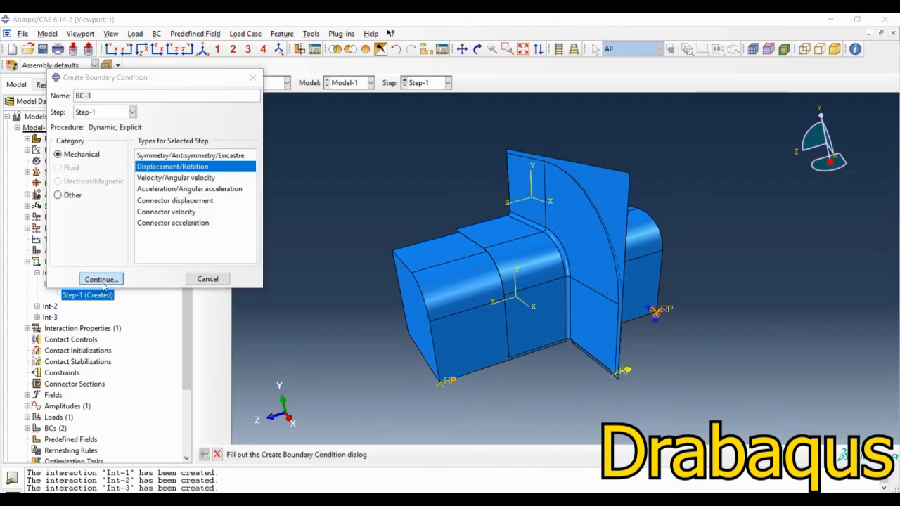
left_click(395, 49)
left_click(620, 386)
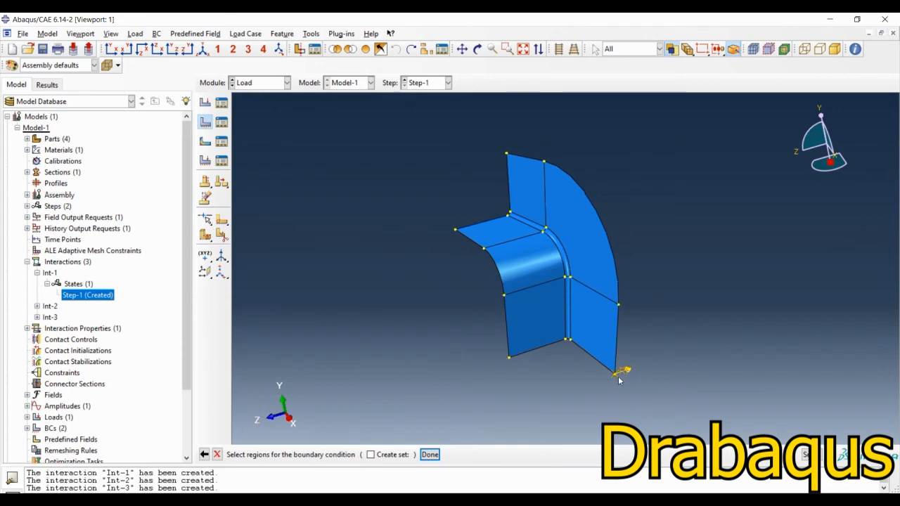
middle_click(331, 364)
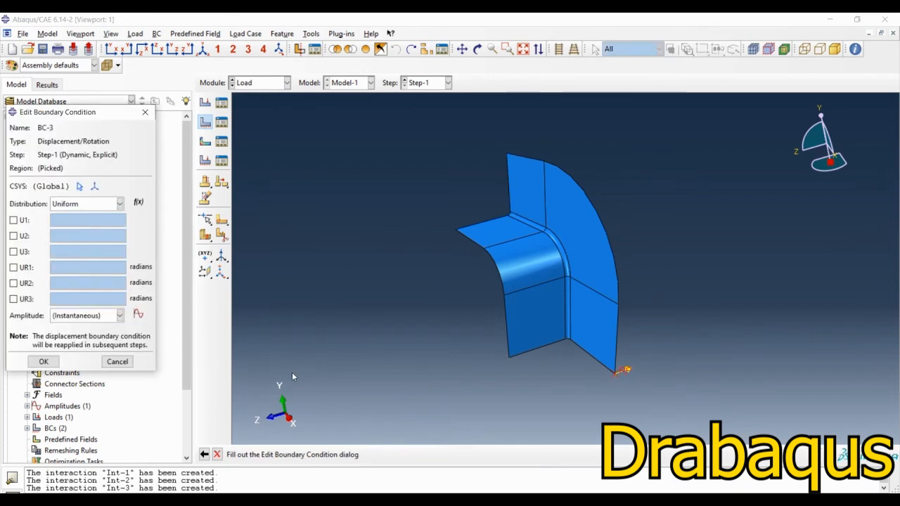
Step: Fix U1, U2, UR1, UR2 and UR3 of the holder at 0, leave U3 free, assign amplitude Amp-1, and accept the boundary condition
left_click(14, 220)
left_click(13, 236)
left_click(13, 267)
left_click(13, 283)
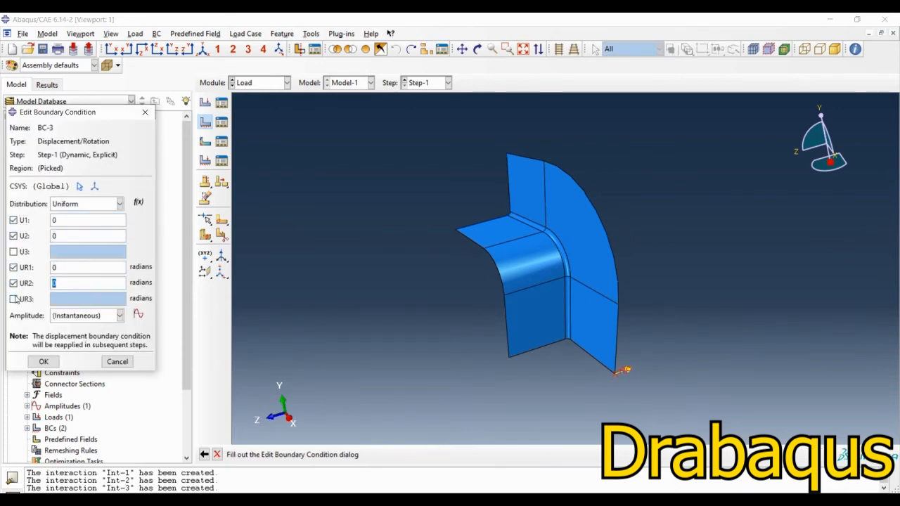
left_click(13, 299)
left_click(67, 317)
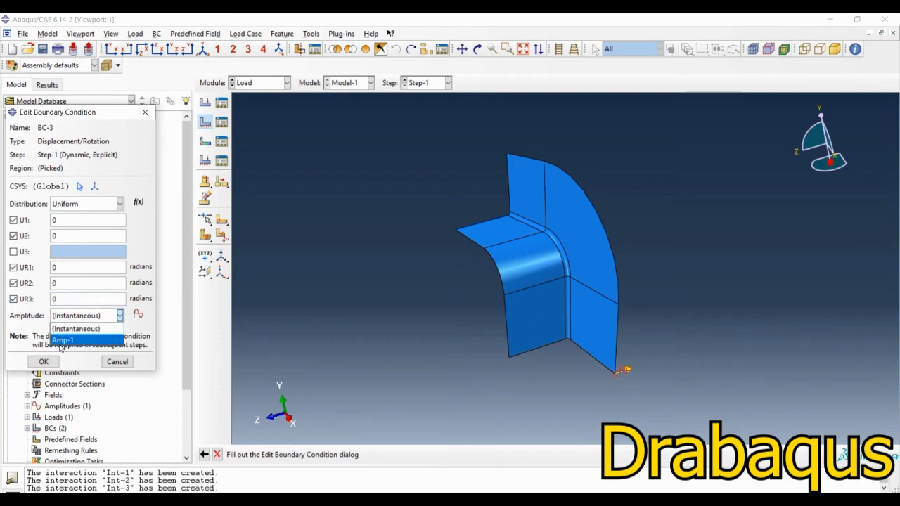
left_click(62, 340)
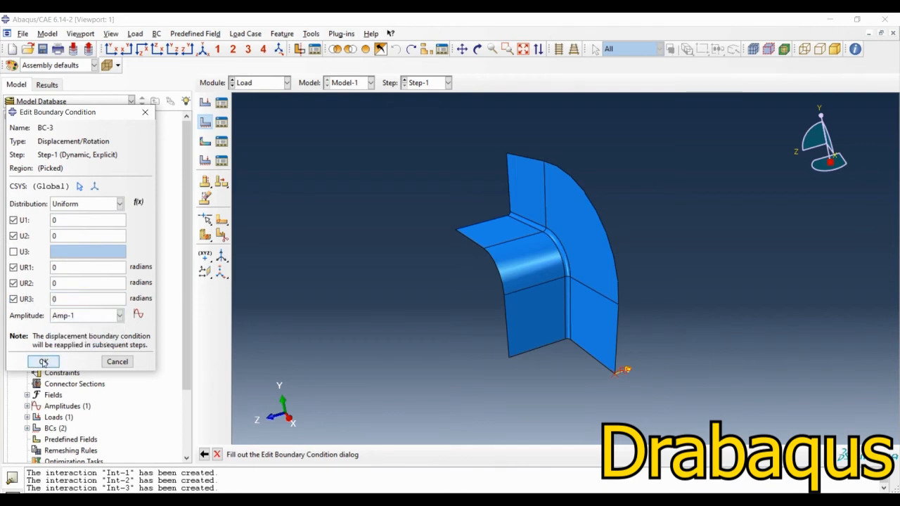
left_click(43, 362)
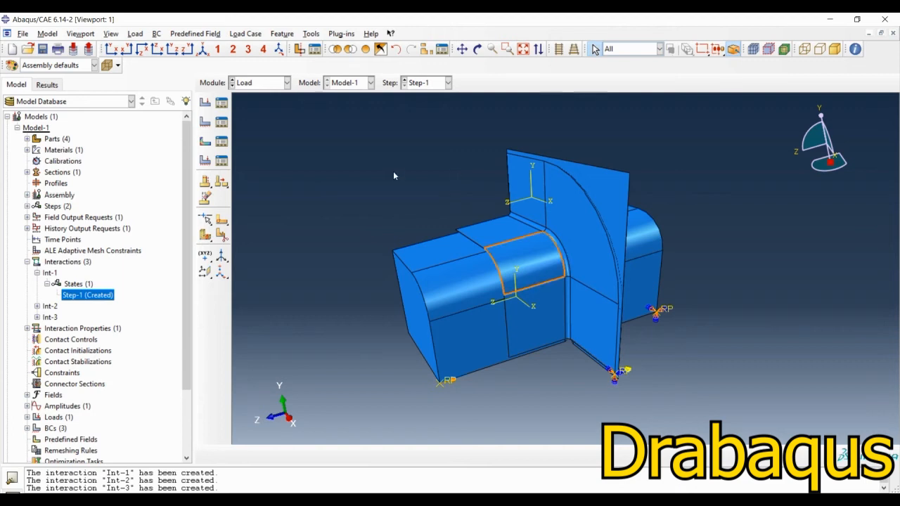
Step: Display only the Blank-1 instance using a display group
left_click(425, 48)
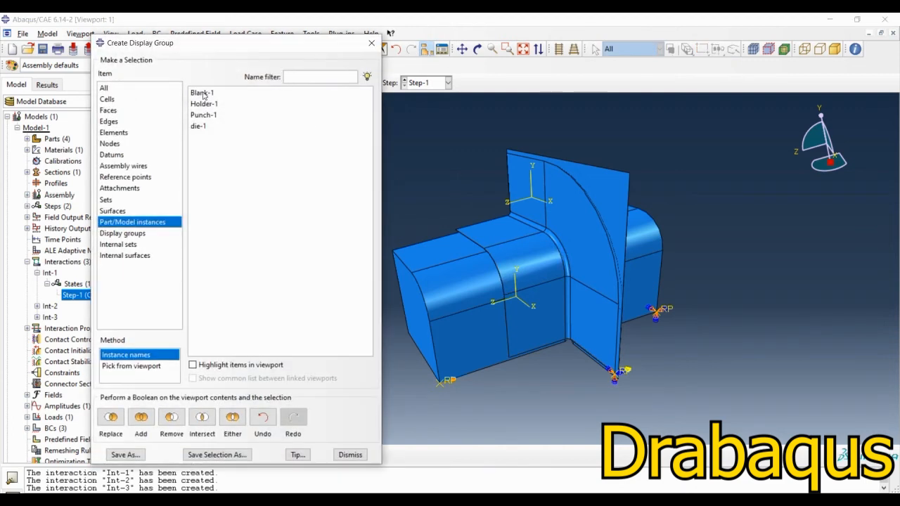
left_click(203, 92)
left_click(111, 417)
left_click(349, 455)
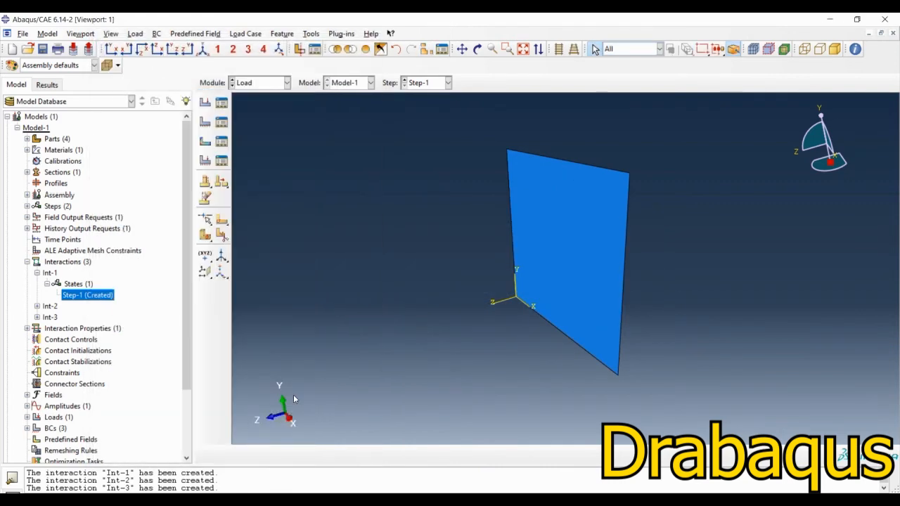
Step: Apply a YSYMM symmetry boundary condition in Step-1 to the blank's edge along the X axis
left_click(205, 122)
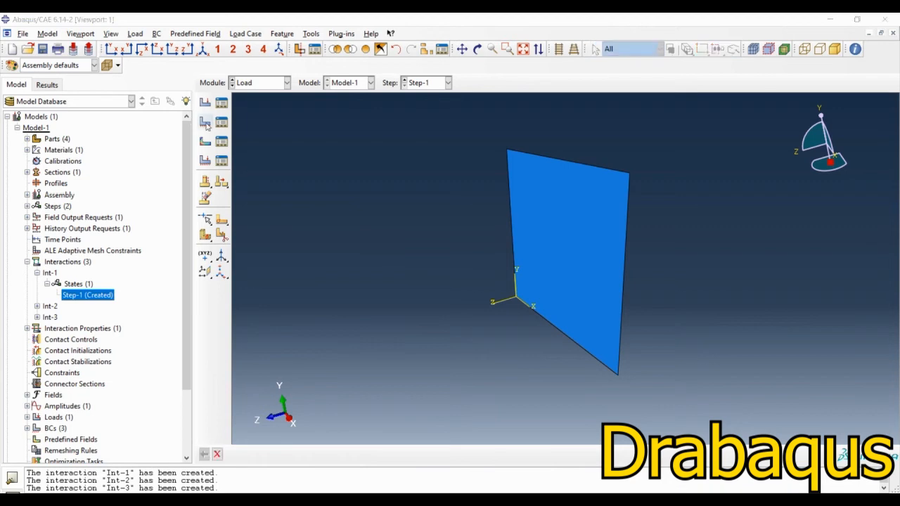
left_click(151, 156)
left_click(100, 279)
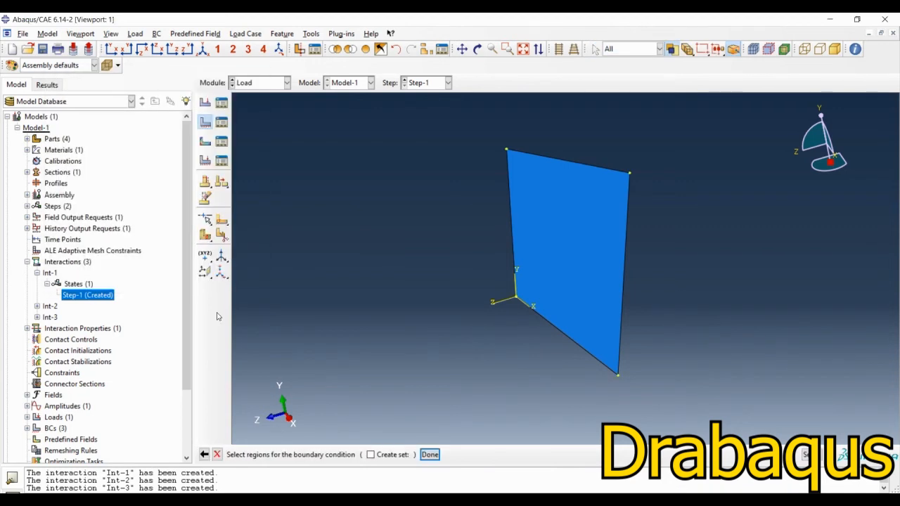
left_click(557, 335)
middle_click(557, 335)
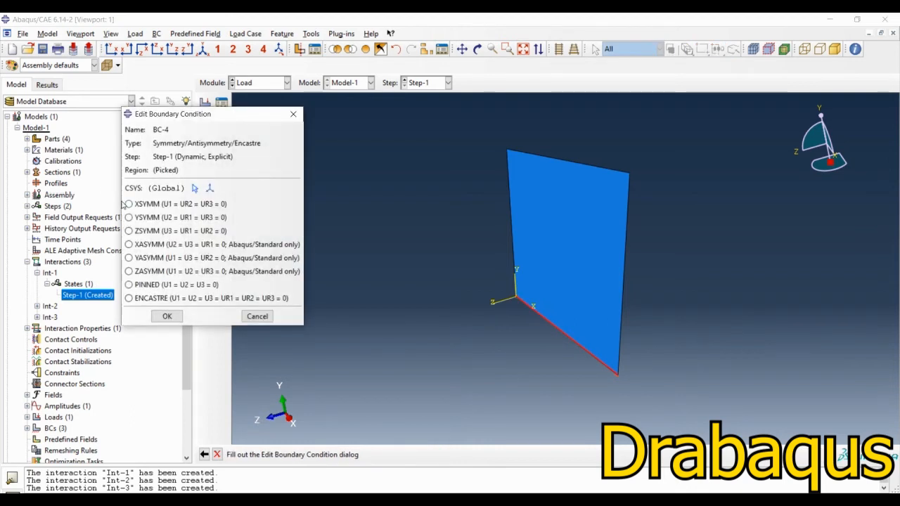
left_click(138, 220)
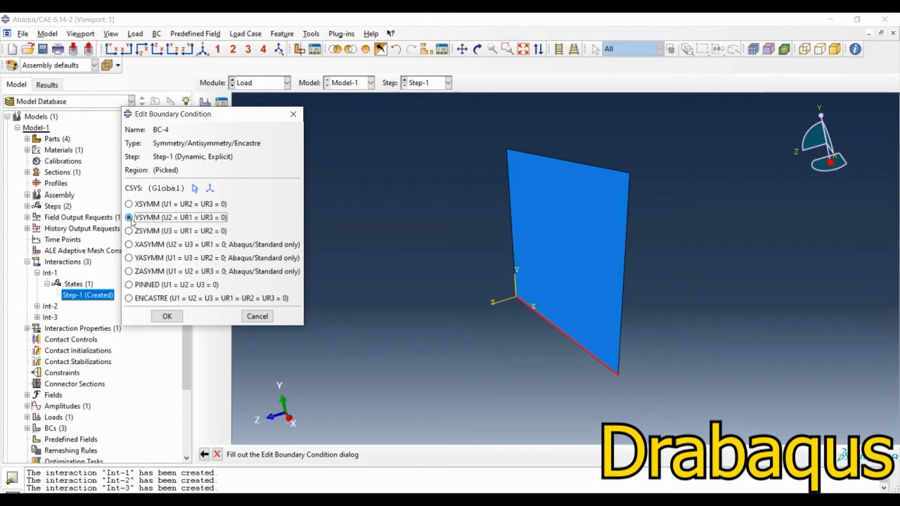
left_click(164, 317)
Step: Apply an XSYMM symmetry boundary condition in Step-1 to the blank's edge along the Y axis
left_click(205, 122)
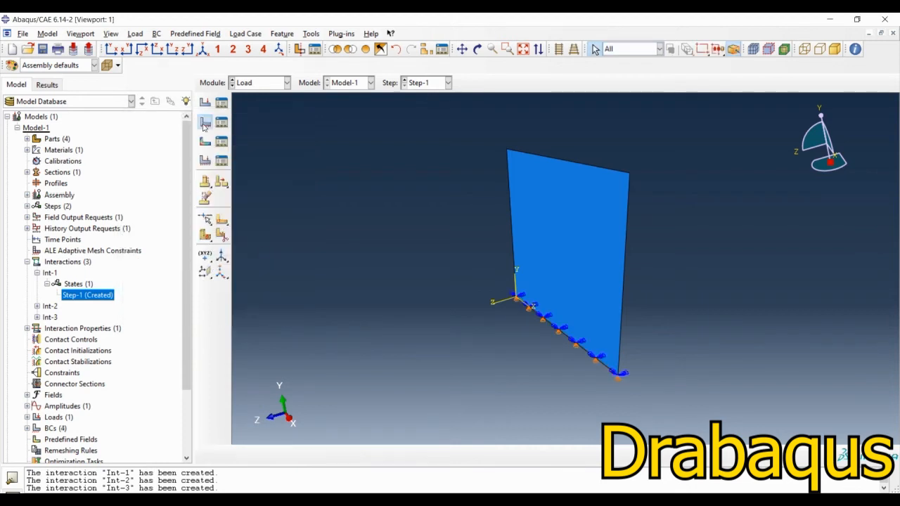
left_click(101, 279)
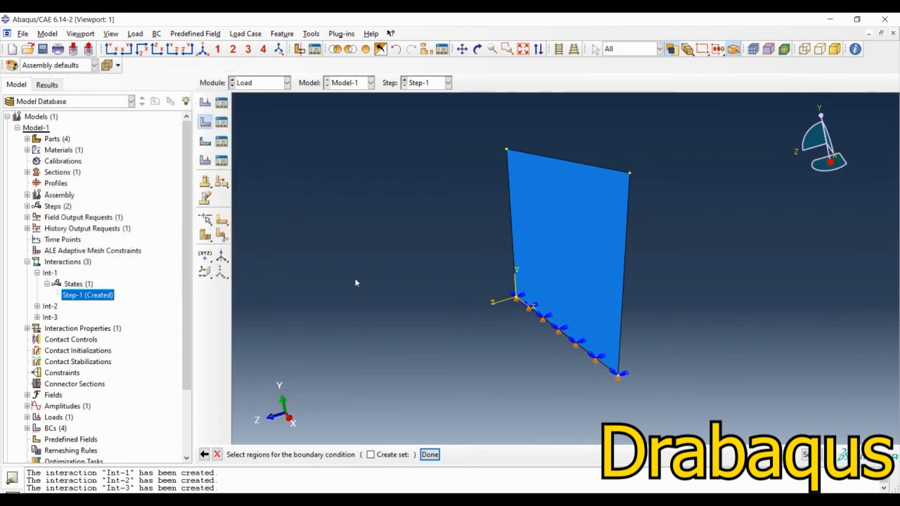
left_click(509, 192)
middle_click(419, 221)
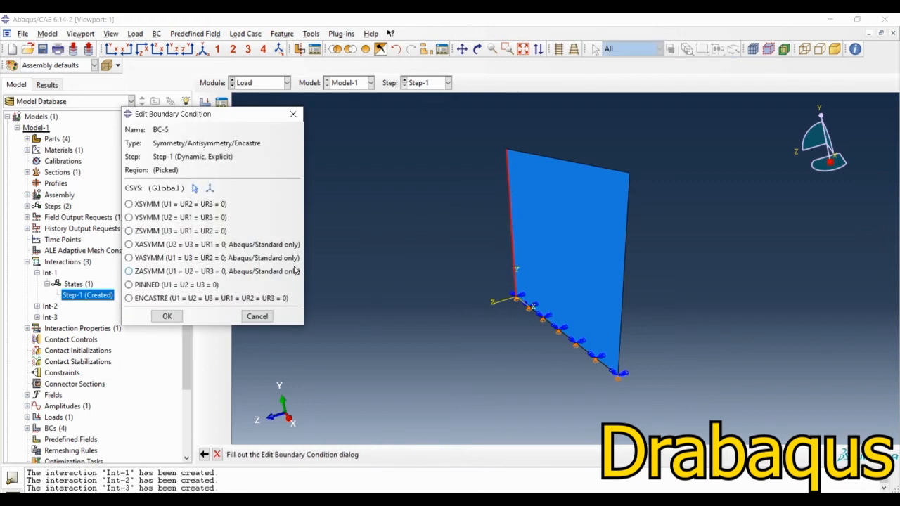
left_click(159, 205)
left_click(161, 316)
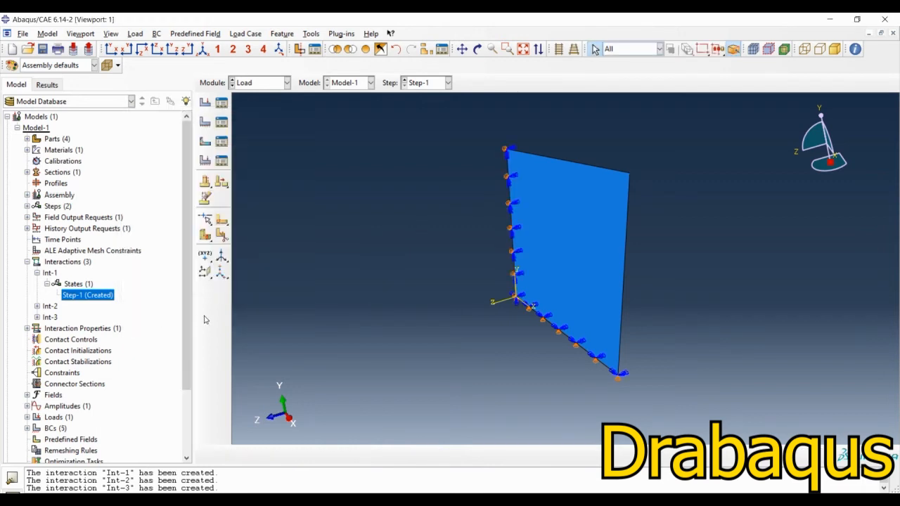
Step: Switch to the Mesh module and make the die part the object for meshing
left_click(268, 82)
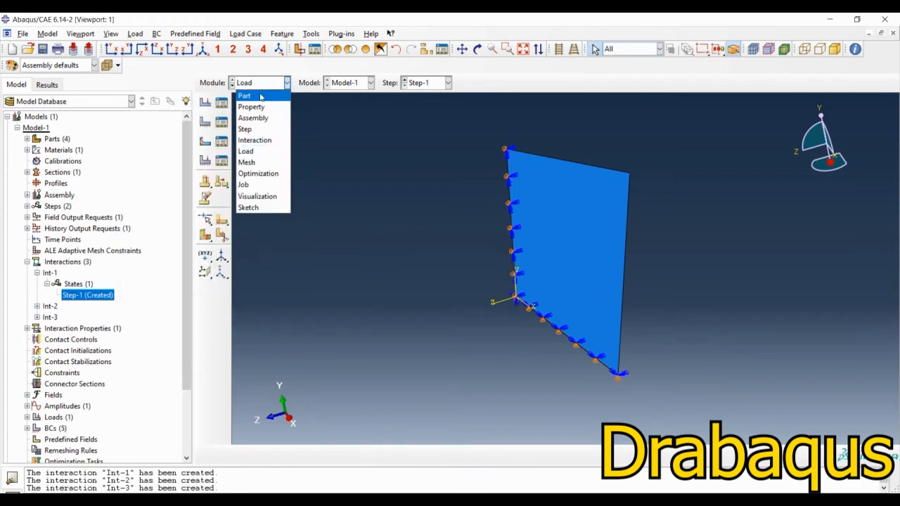
left_click(251, 164)
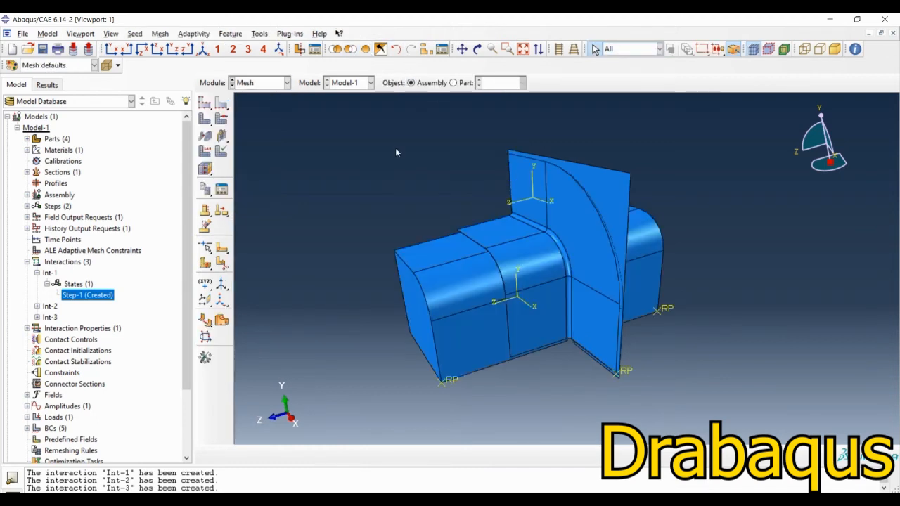
left_click(454, 83)
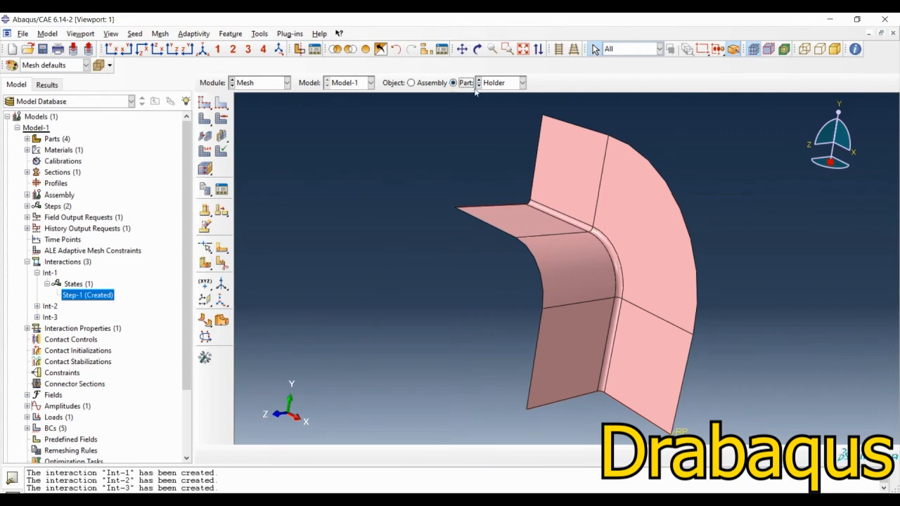
left_click(502, 84)
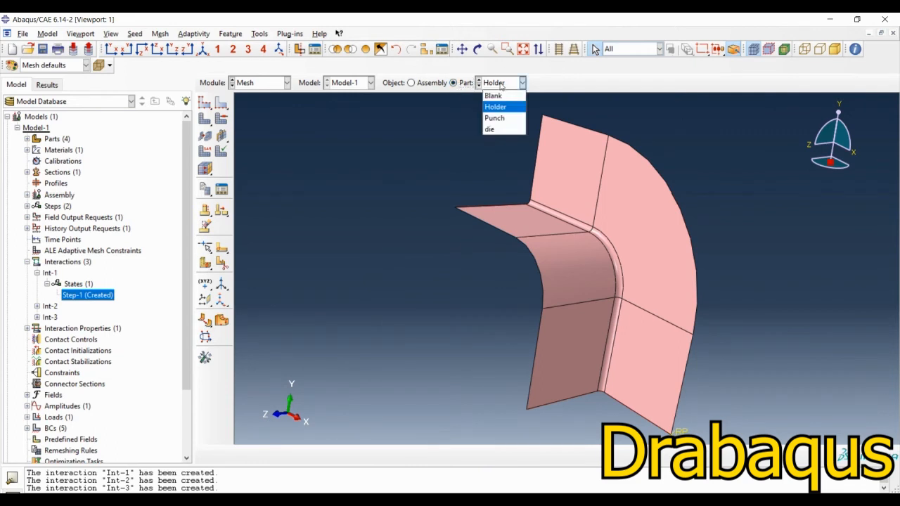
left_click(490, 129)
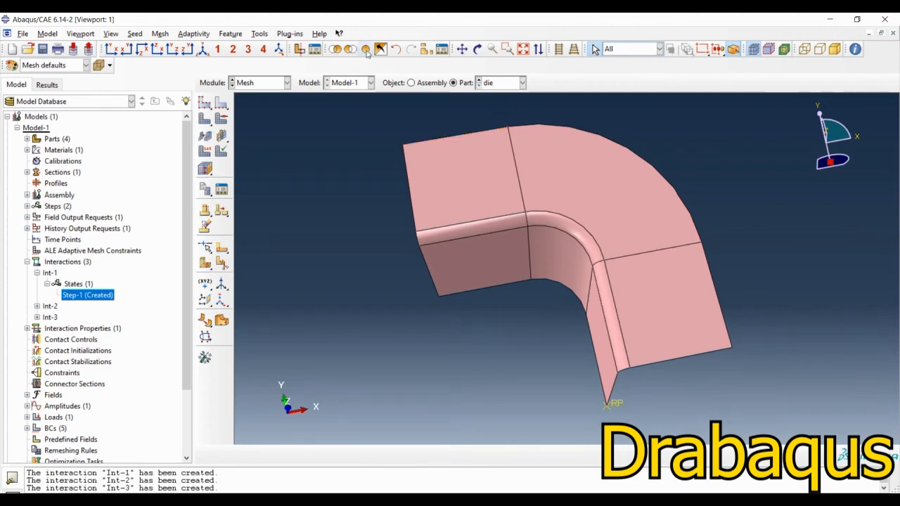
Step: Seed the die with an approximate global size of 0.007
left_click(203, 104)
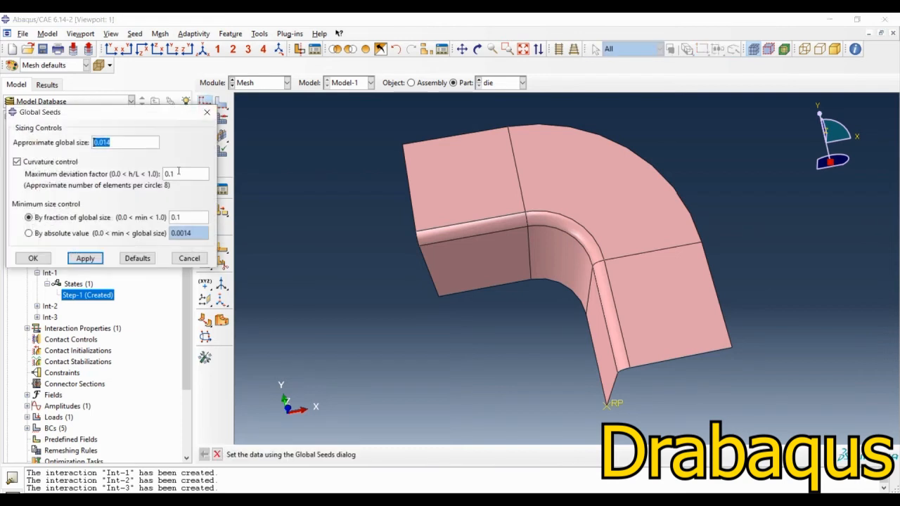
type("07")
left_click(32, 259)
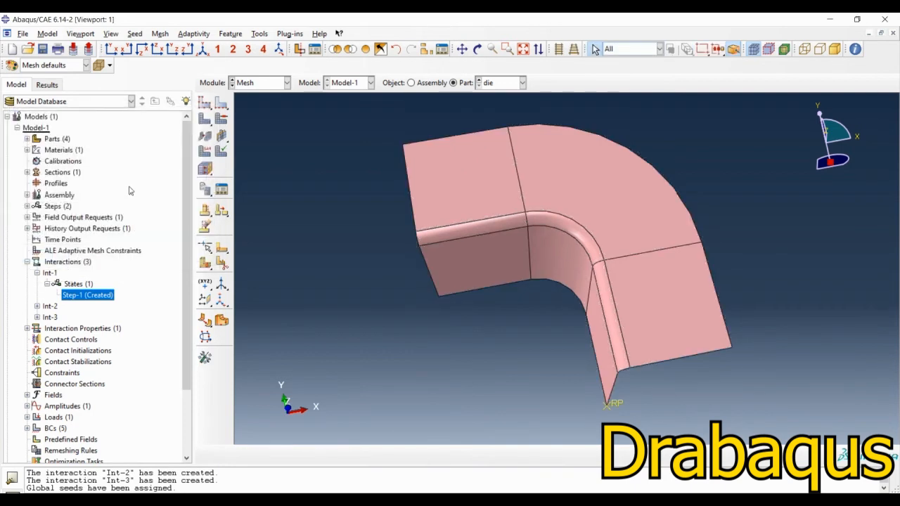
Step: Set the mesh controls of all die faces to Quad elements with the Sweep technique
left_click(220, 118)
left_click_drag(307, 356, 746, 153)
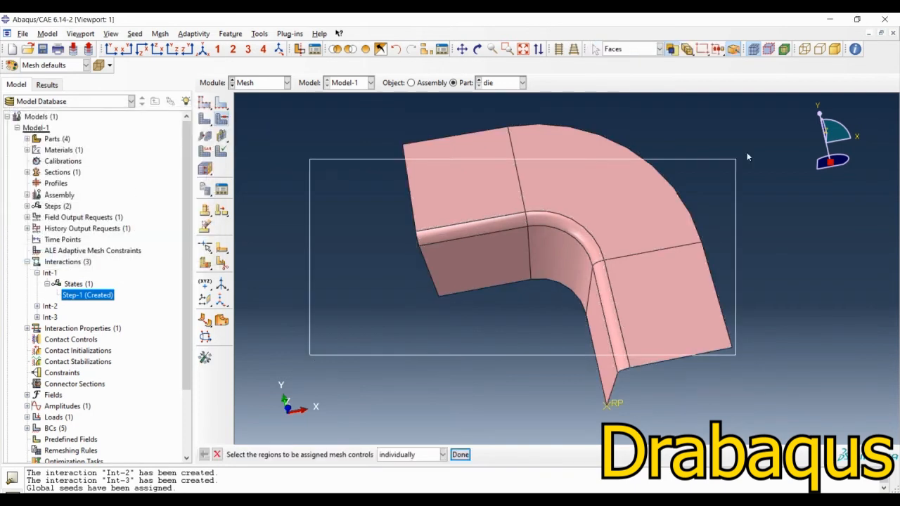
middle_click(301, 355)
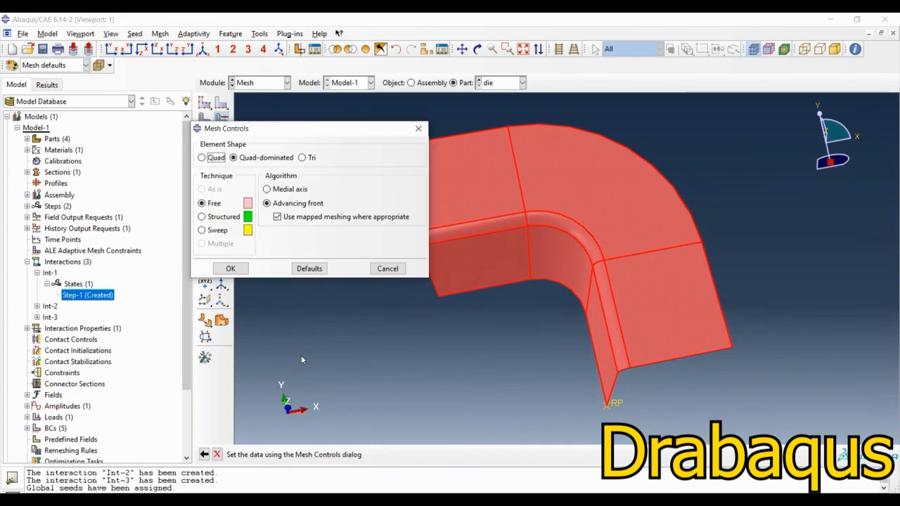
left_click(211, 157)
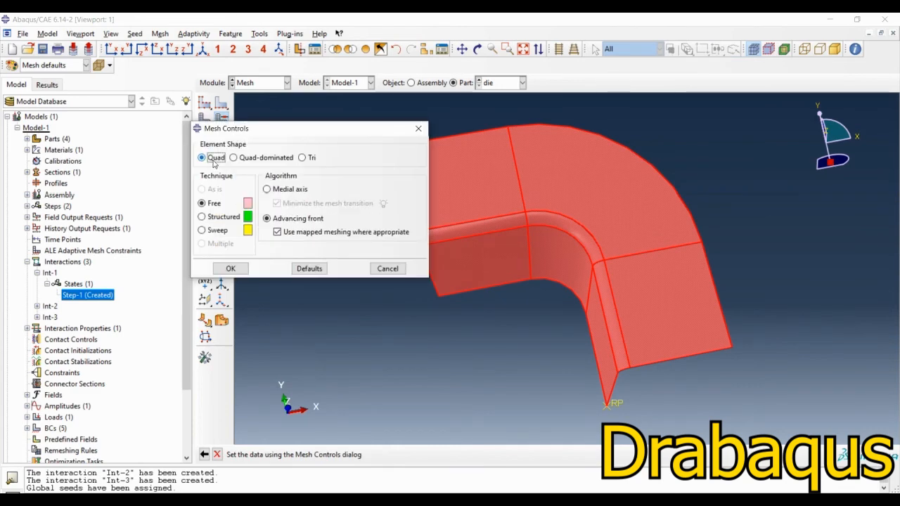
left_click(203, 231)
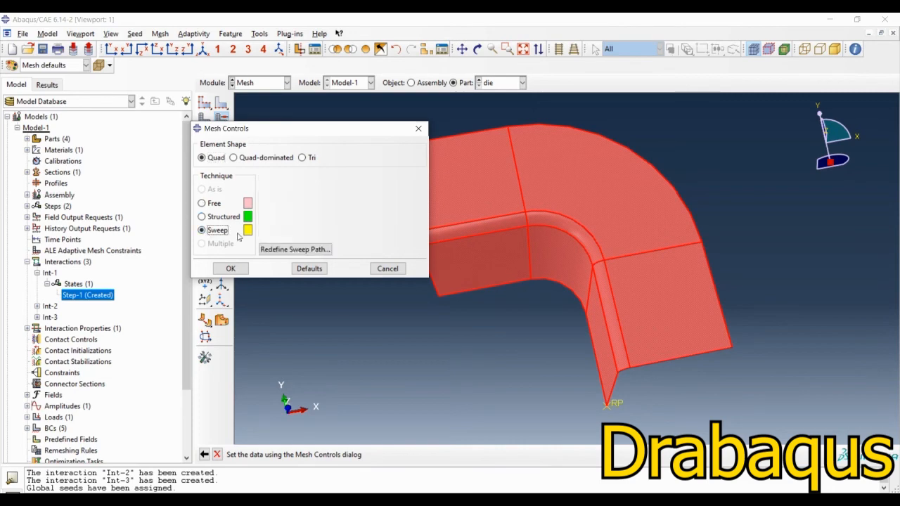
left_click(231, 268)
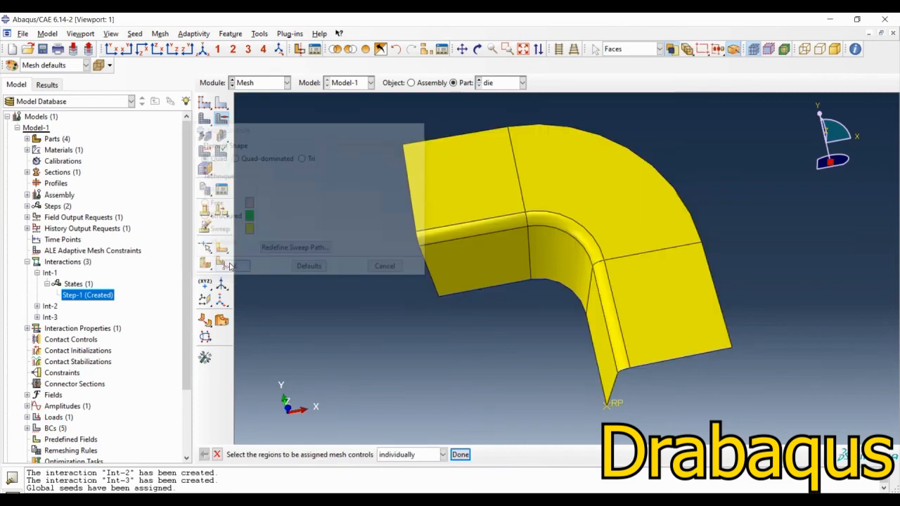
Step: Assign Explicit linear discrete rigid elements (R3D4) to all faces of the die
left_click(204, 155)
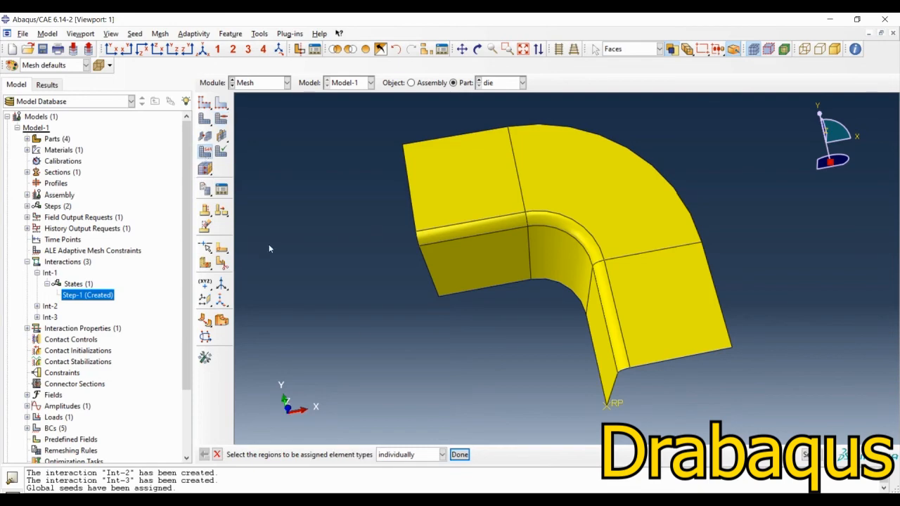
left_click_drag(371, 351, 817, 136)
middle_click(301, 266)
left_click(236, 126)
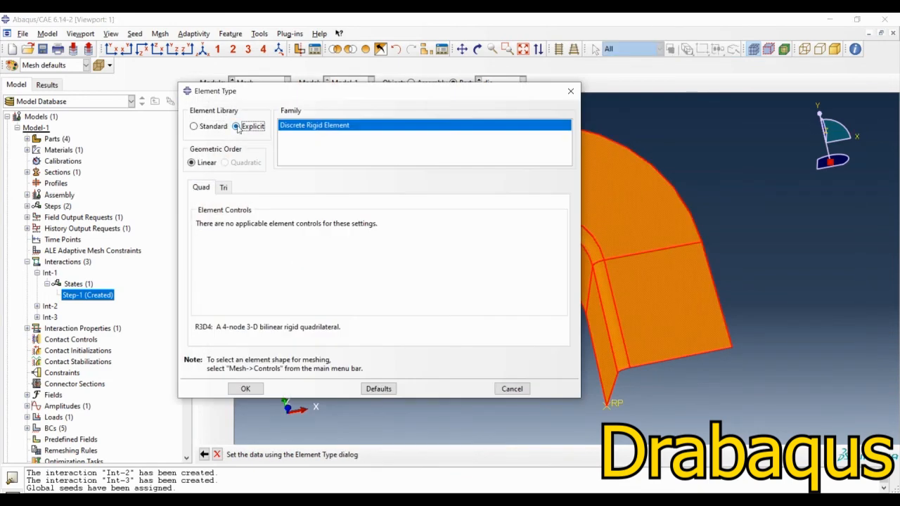
left_click(245, 389)
Step: Generate the mesh on the die part and inspect it from another angle
left_click(205, 118)
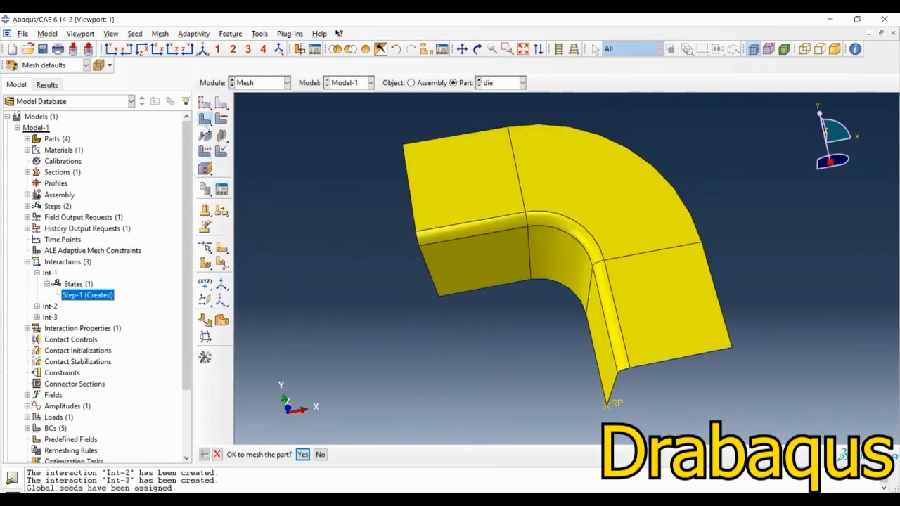
left_click(303, 455)
left_click_drag(500, 339, 496, 280, "ctrl+alt")
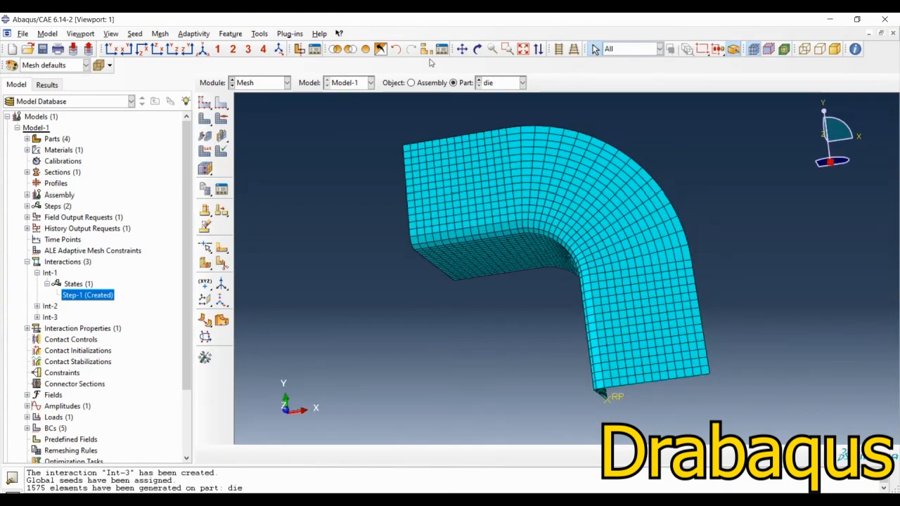
Step: Switch to the Holder part and seed it with an approximate global size of 0.0055
left_click(496, 83)
left_click(495, 106)
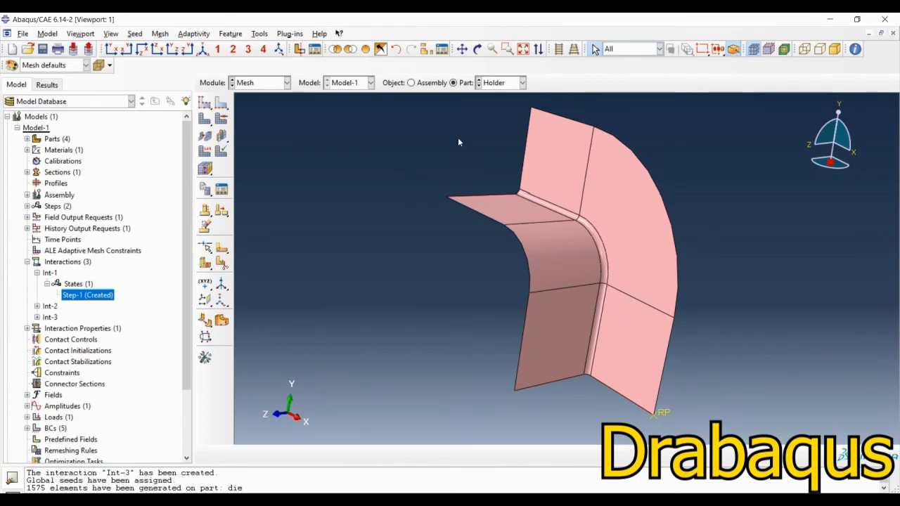
left_click(205, 103)
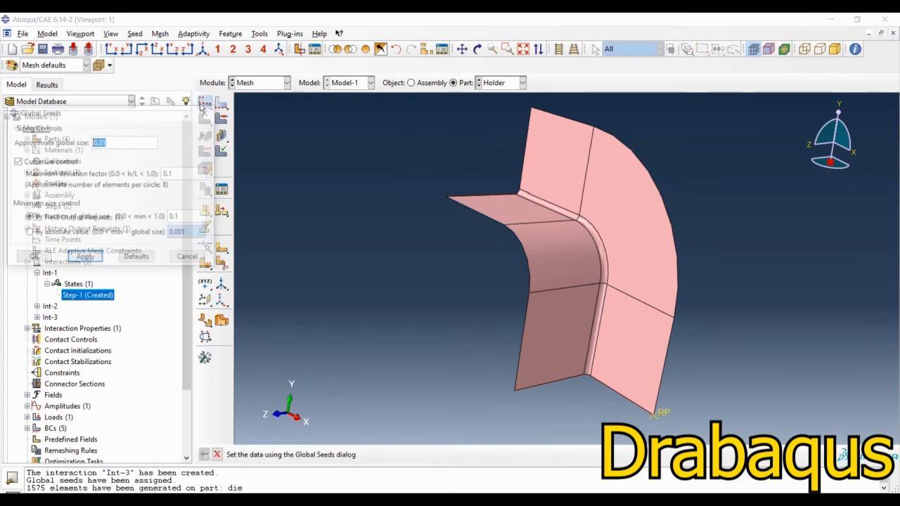
type("0.00")
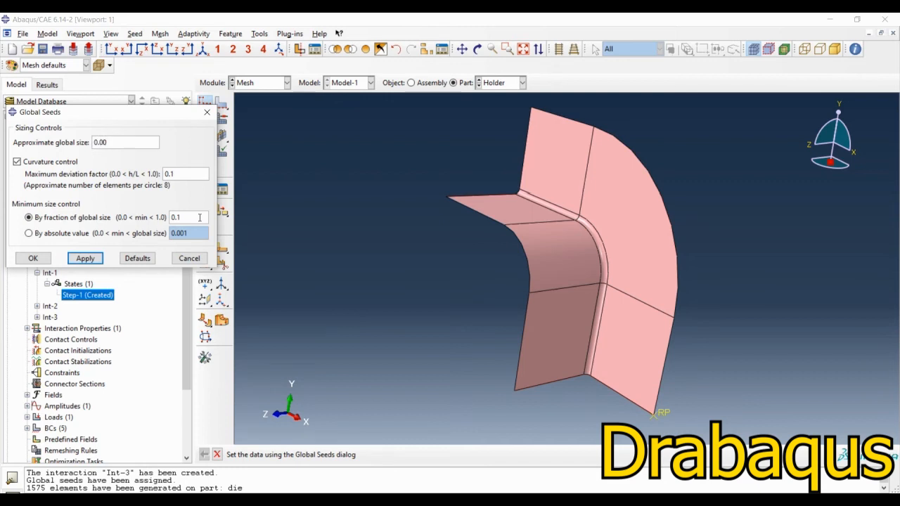
type("55")
left_click(33, 258)
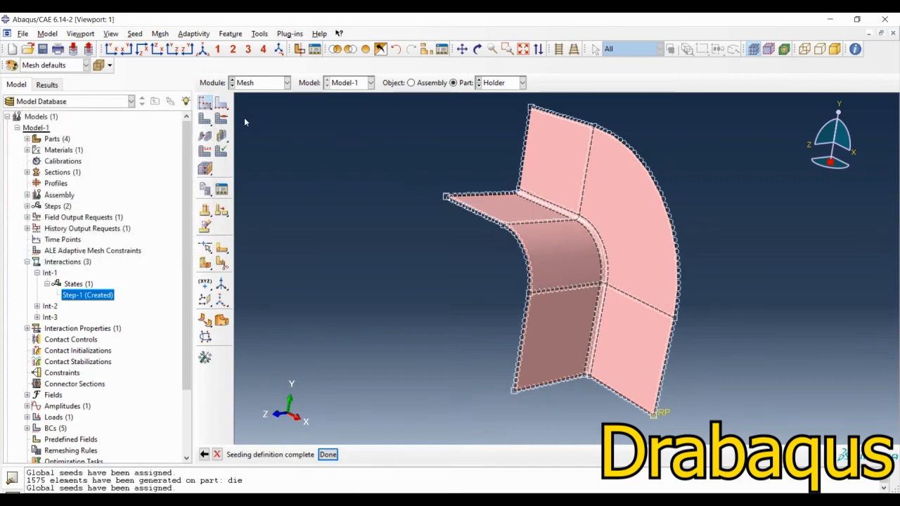
Step: Set the mesh controls of all holder faces to Quad elements with the Sweep technique
left_click(222, 118)
left_click_drag(444, 386, 707, 186)
middle_click(319, 227)
left_click(201, 157)
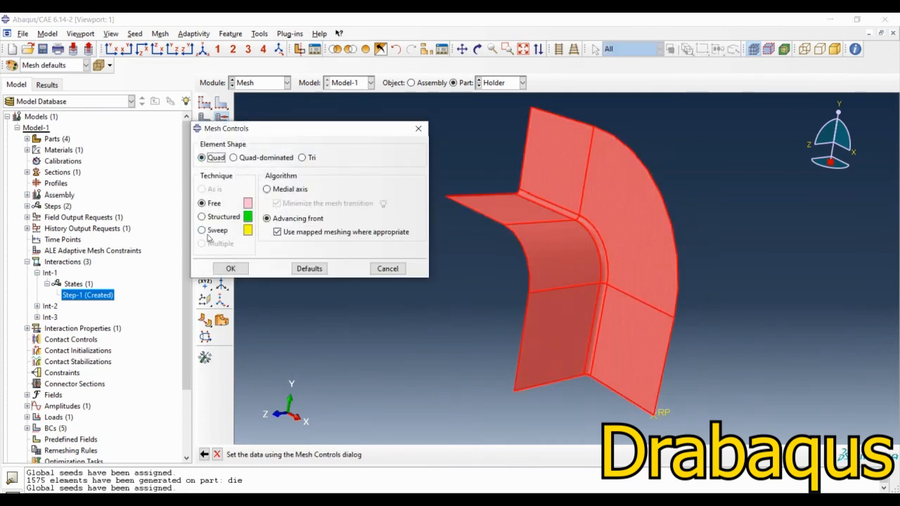
left_click(203, 231)
left_click(218, 265)
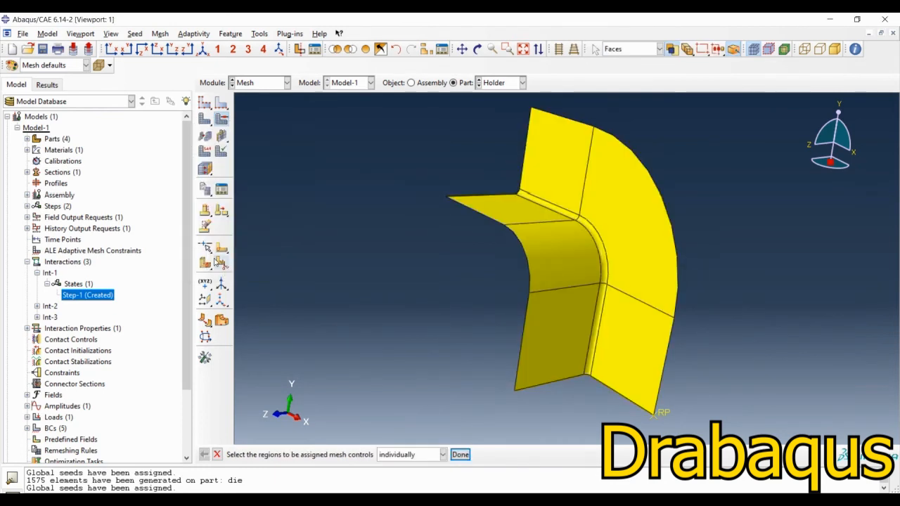
Step: Assign element types from the Explicit library to all faces of the holder
left_click(205, 152)
left_click_drag(396, 341, 847, 162)
middle_click(378, 237)
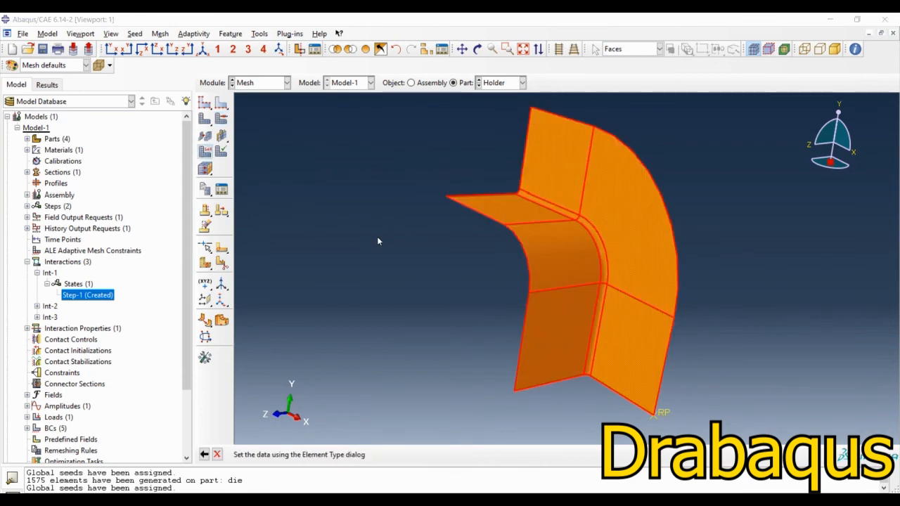
left_click(243, 125)
left_click(244, 387)
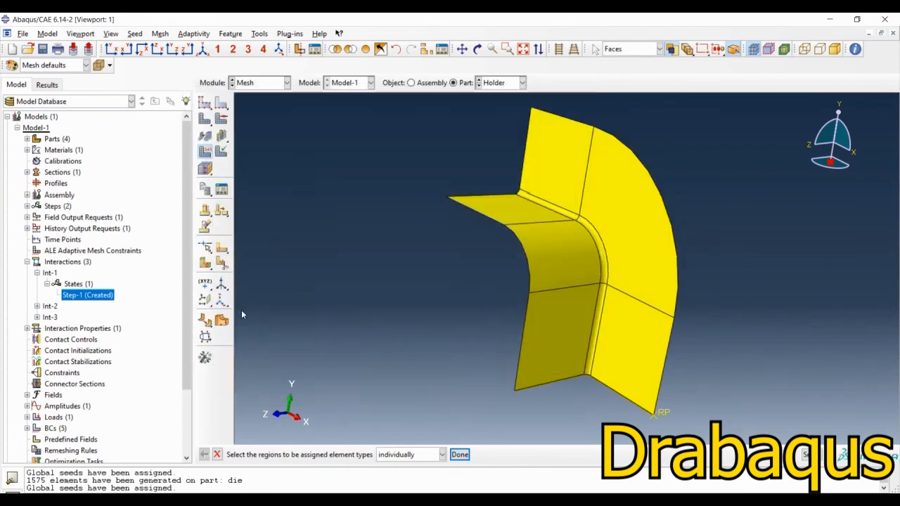
Step: Generate the mesh on the holder part and inspect it from another angle
left_click(205, 119)
middle_click(373, 388)
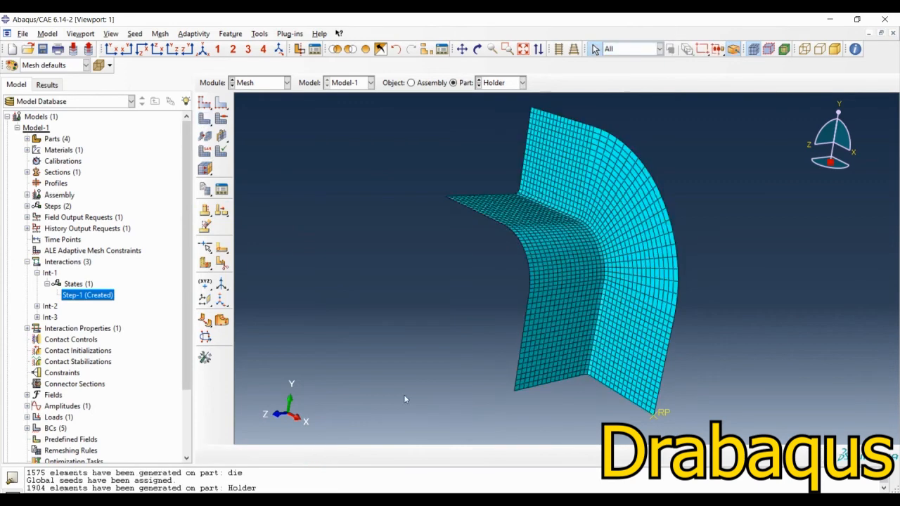
left_click_drag(483, 331, 508, 395, "ctrl+alt")
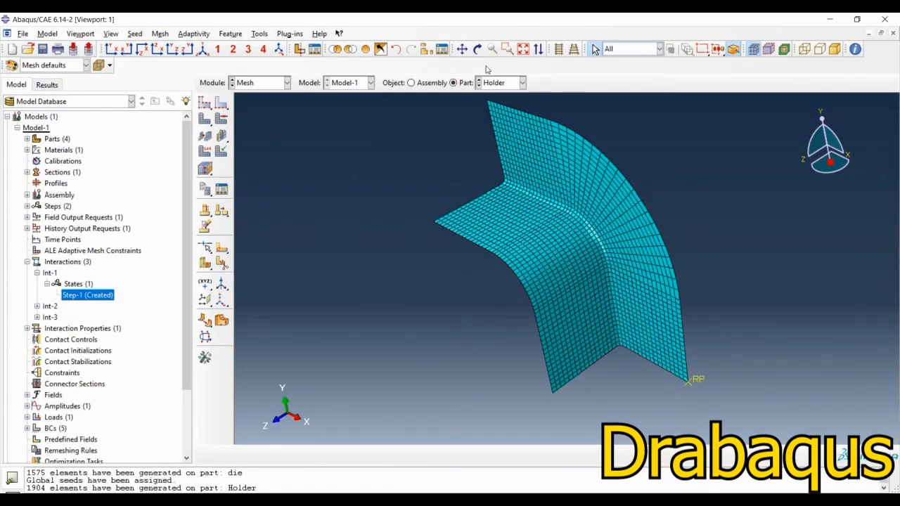
Step: Switch to the Punch part and seed it with an approximate global size of 0.005
left_click(499, 82)
left_click(494, 114)
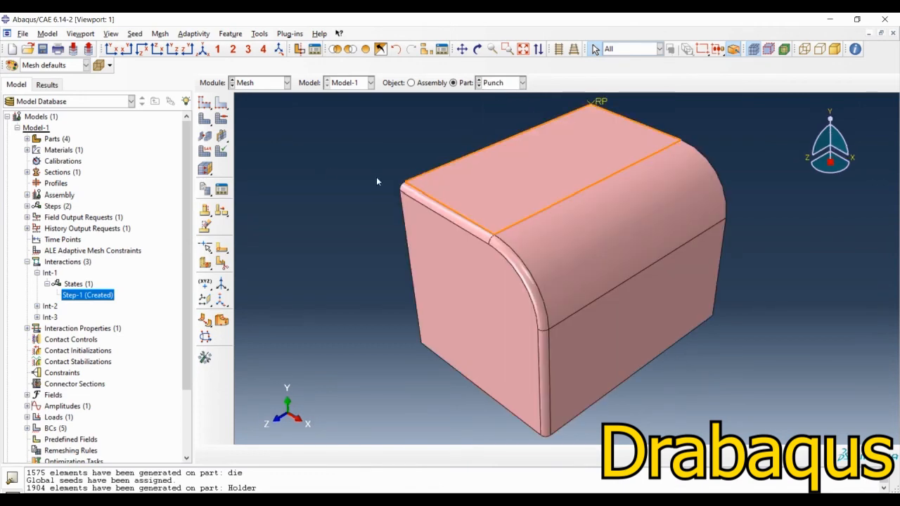
left_click(205, 102)
type("0")
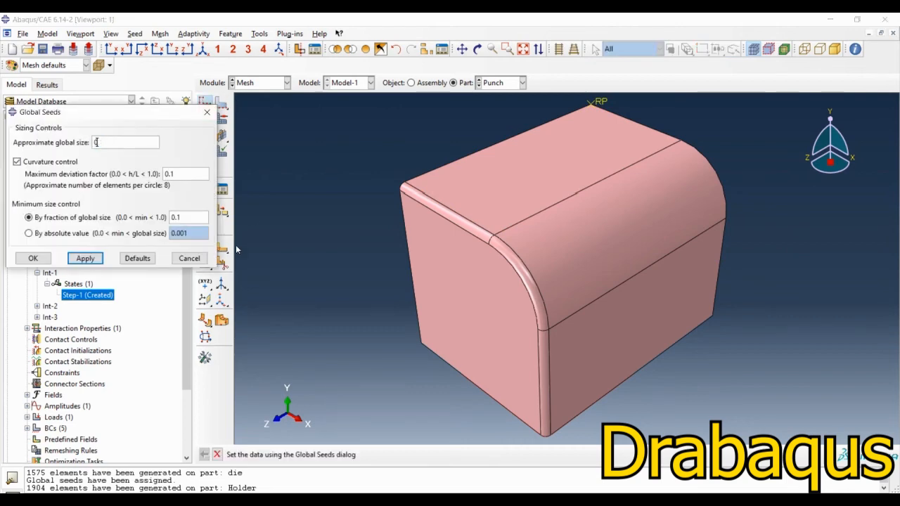
type(".005")
key("Return")
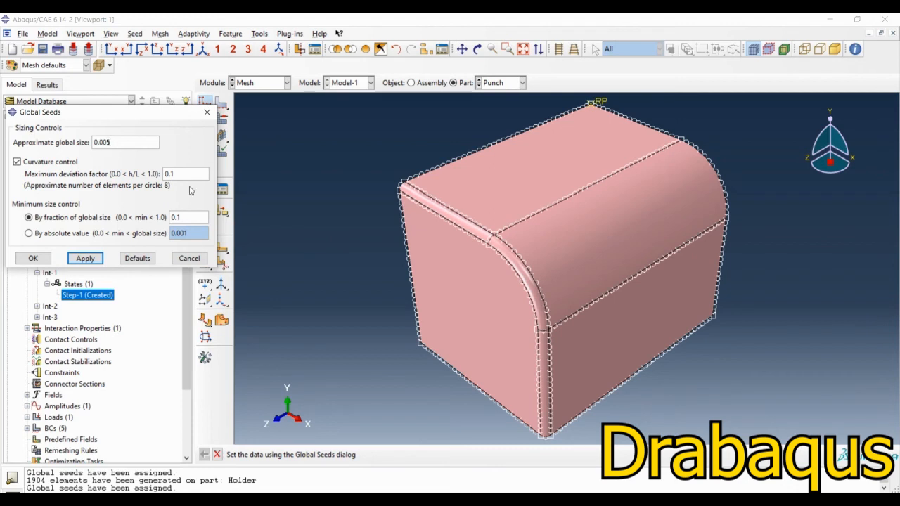
left_click(32, 259)
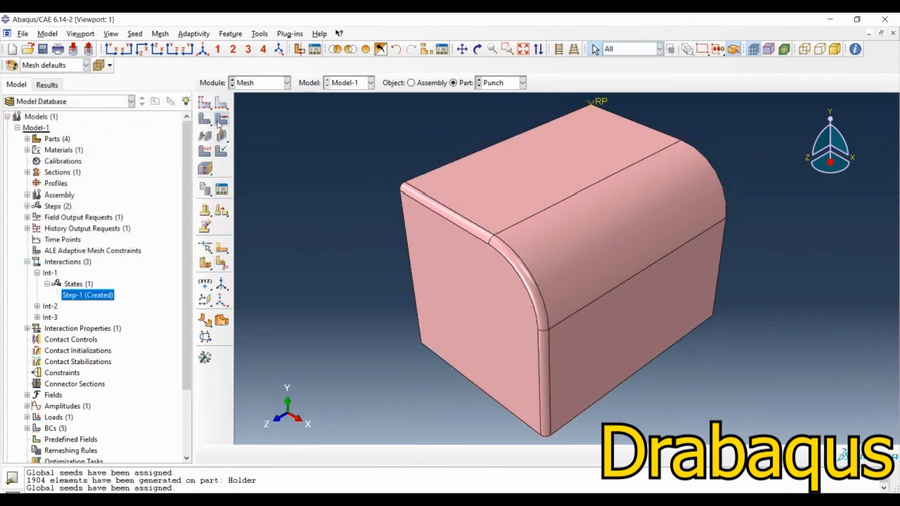
Step: Set the mesh controls of all punch faces to Quad elements with the Free technique and the Medial axis algorithm
left_click(221, 118)
left_click_drag(375, 392, 713, 195)
middle_click(334, 190)
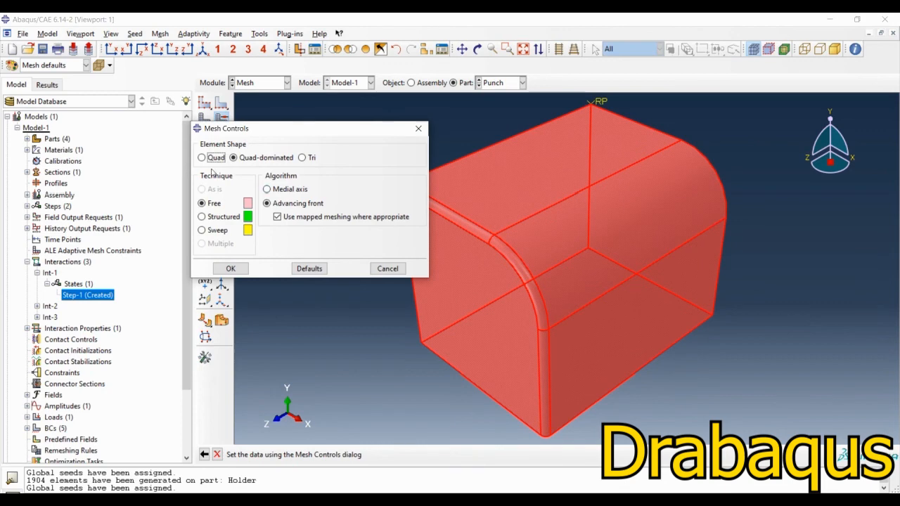
left_click(212, 158)
left_click(213, 203)
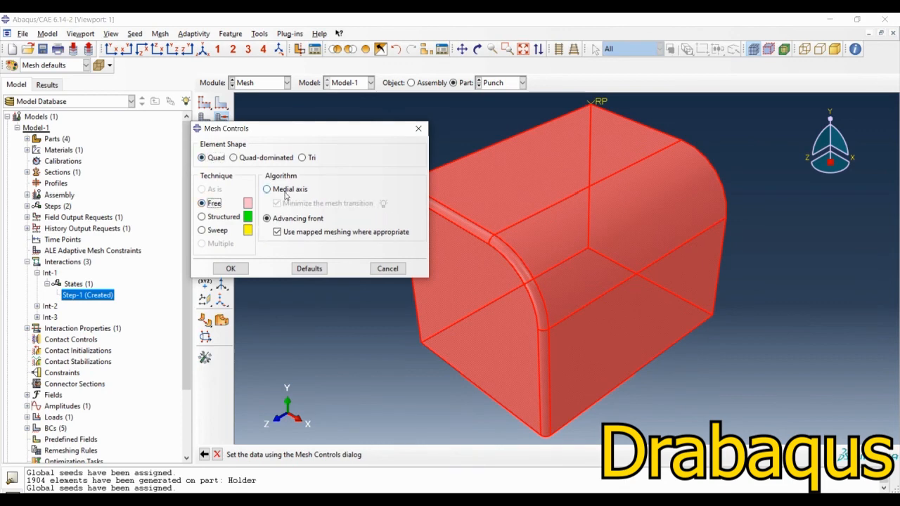
left_click(285, 191)
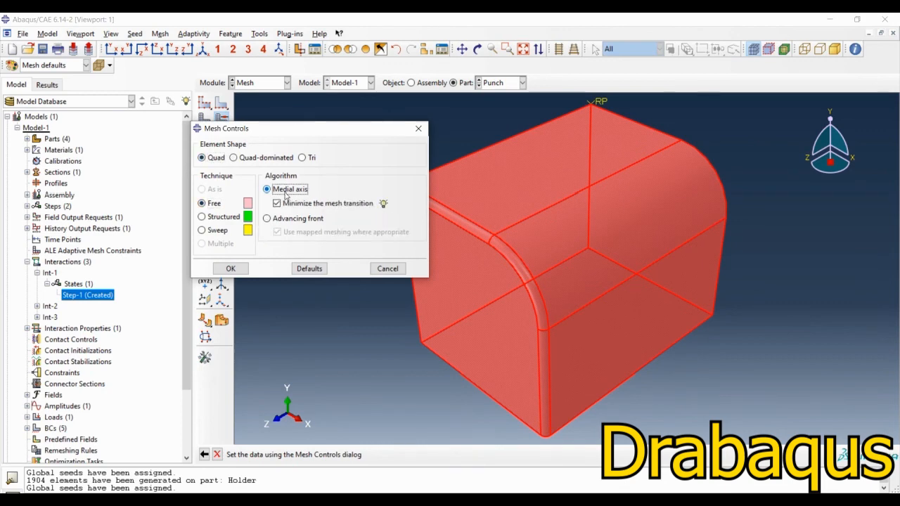
left_click(232, 268)
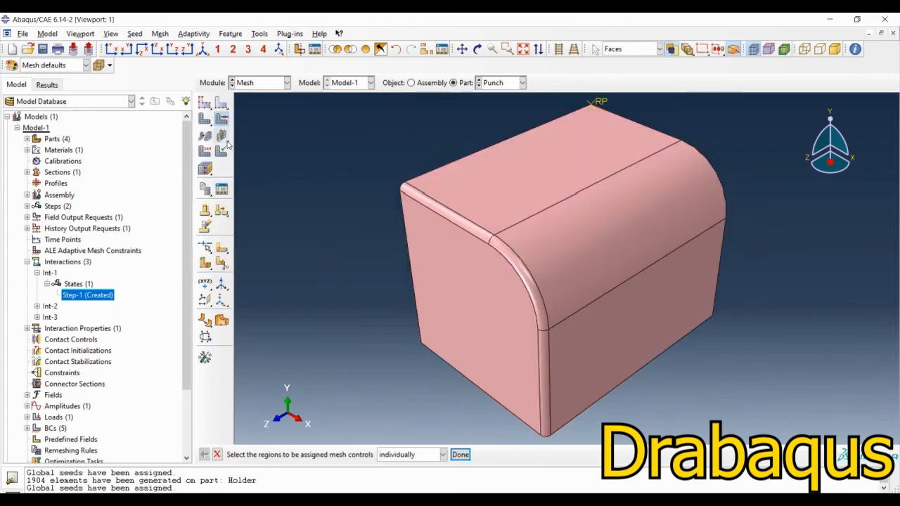
Step: Assign element types from the Explicit library to all punch faces and generate the punch mesh
left_click(204, 150)
left_click_drag(353, 341, 880, 73)
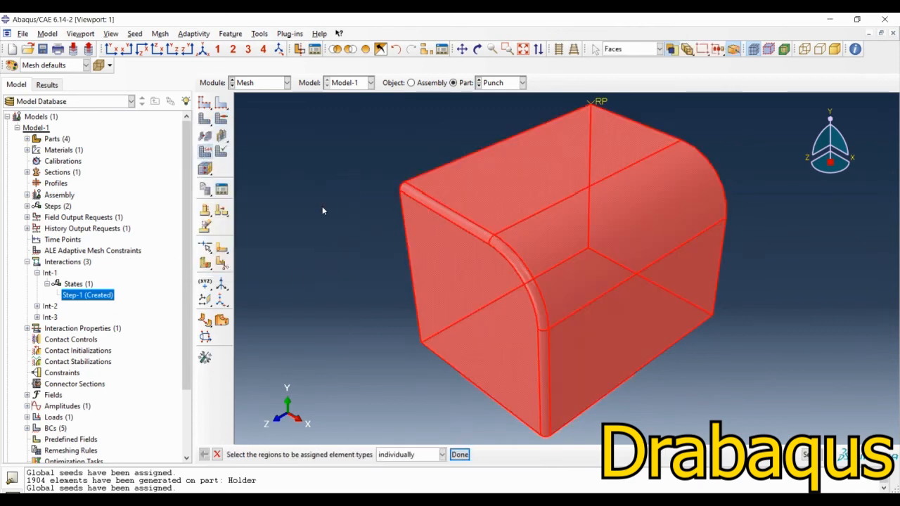
middle_click(322, 206)
left_click(236, 126)
left_click(245, 389)
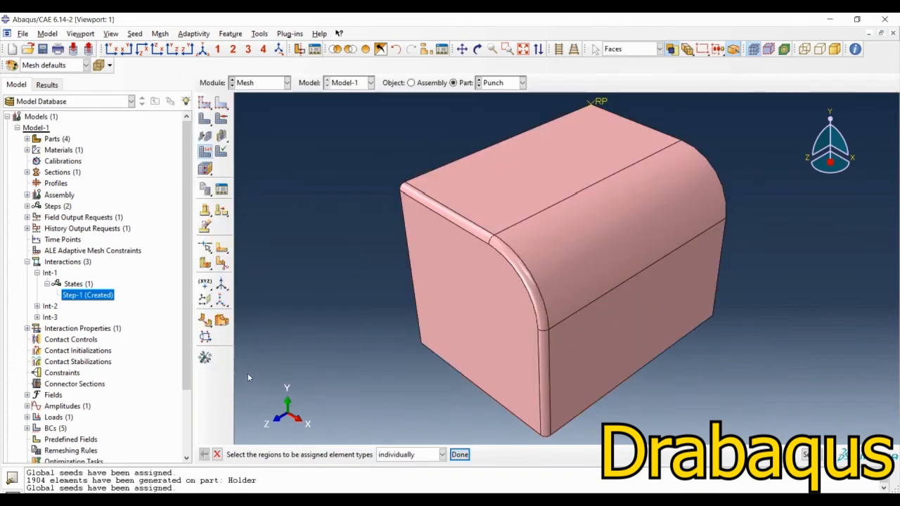
left_click(205, 119)
left_click(304, 457)
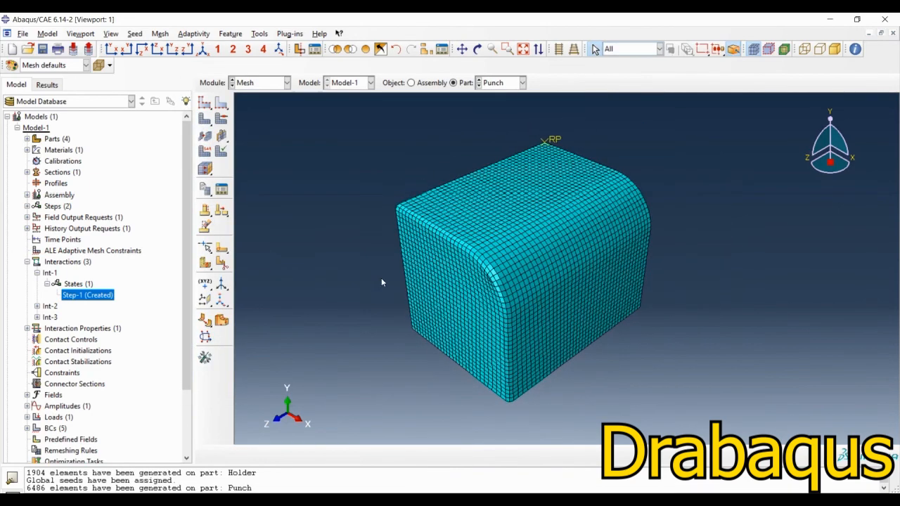
Step: Switch to the Blank part and seed it with an approximate global size of 0.003125
left_click(523, 82)
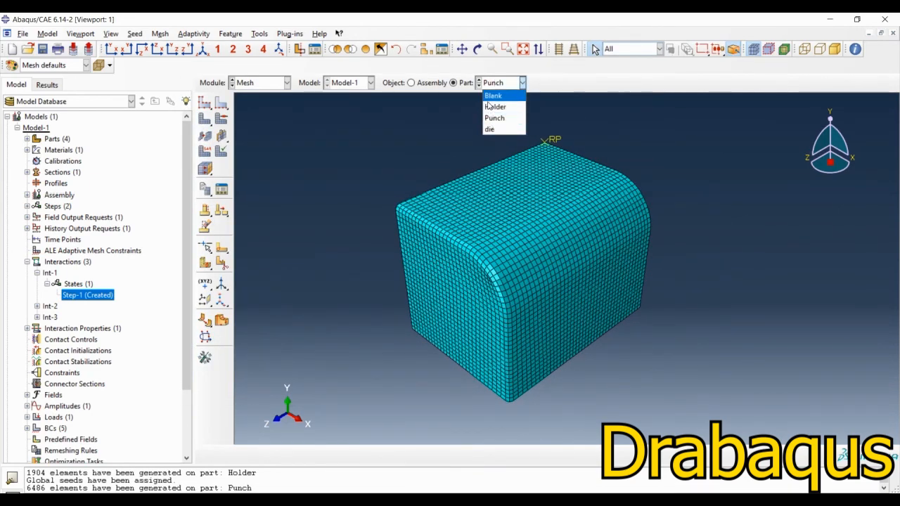
left_click(494, 96)
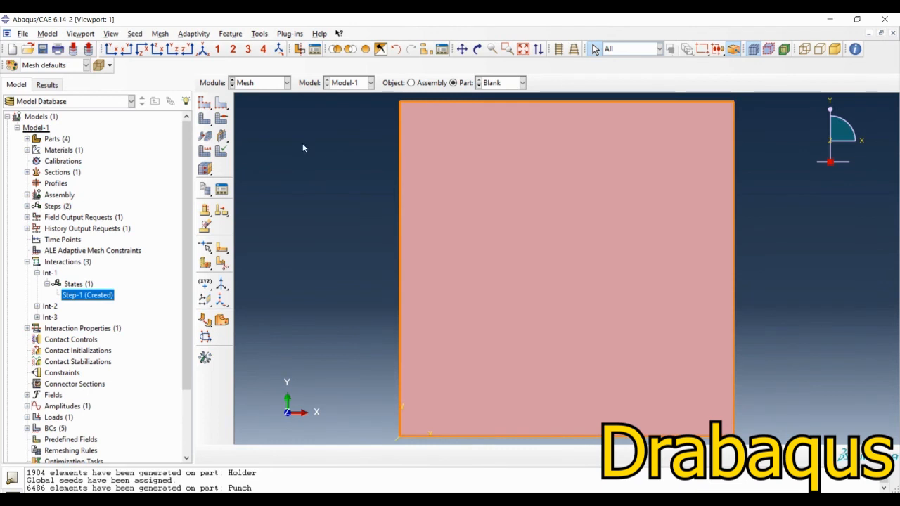
left_click(205, 102)
type("0.0")
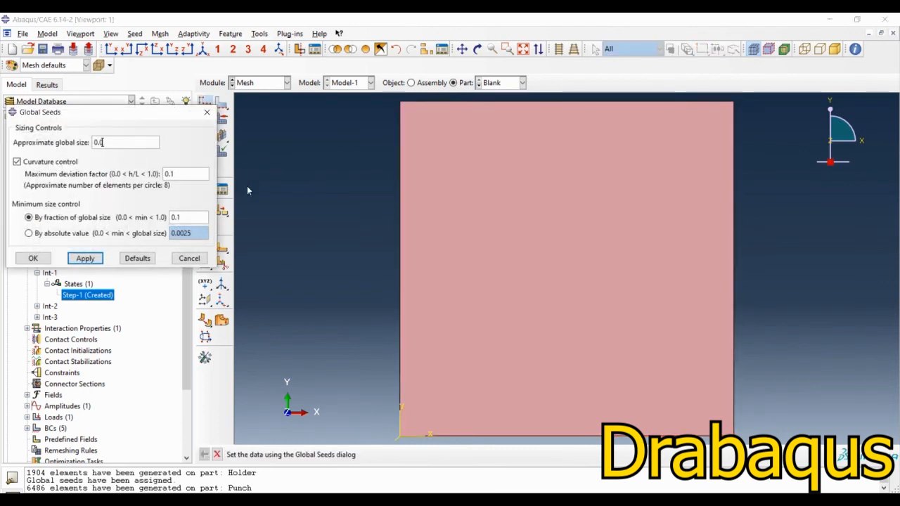
type("03125")
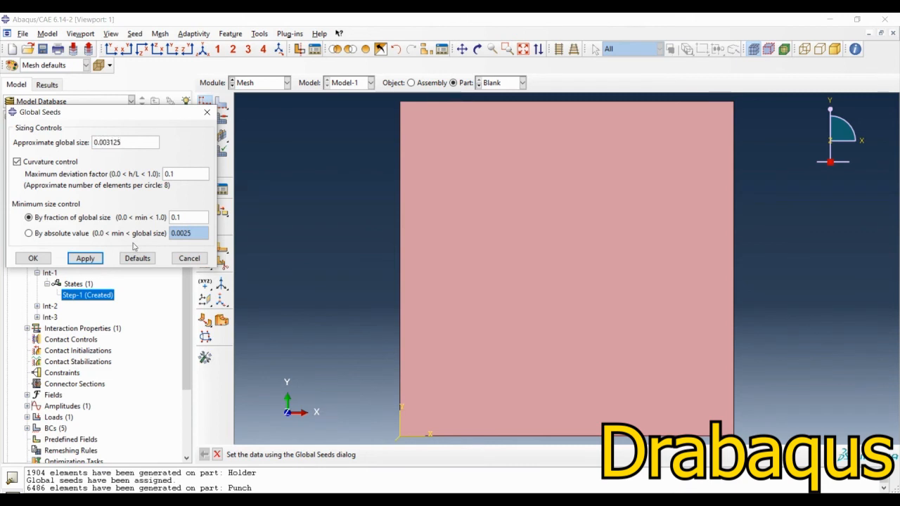
left_click(33, 258)
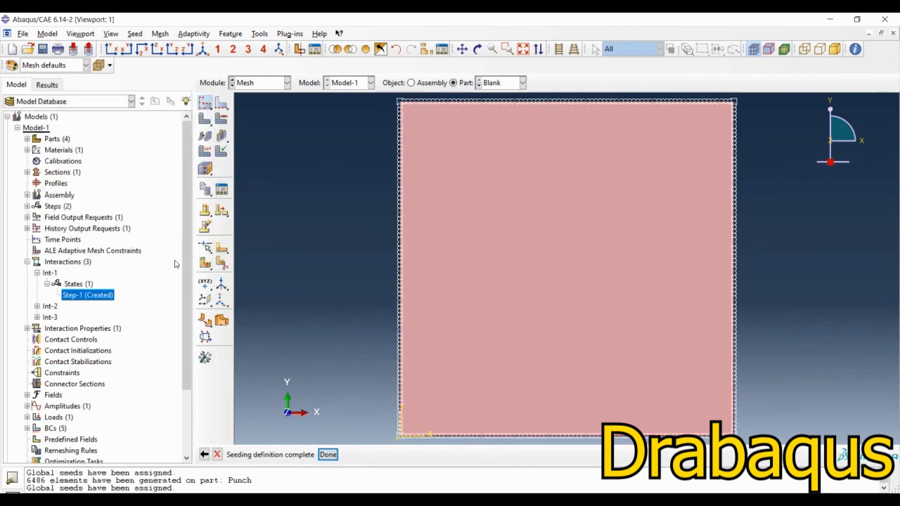
Step: Set the blank's mesh controls to Quad elements with the Structured technique, keeping the mesh transition minimized
left_click(218, 120)
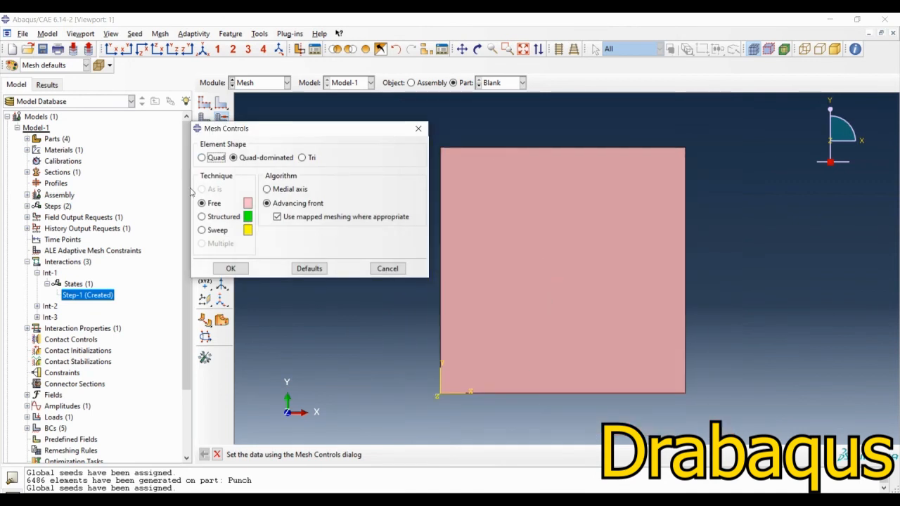
left_click(202, 157)
left_click(203, 217)
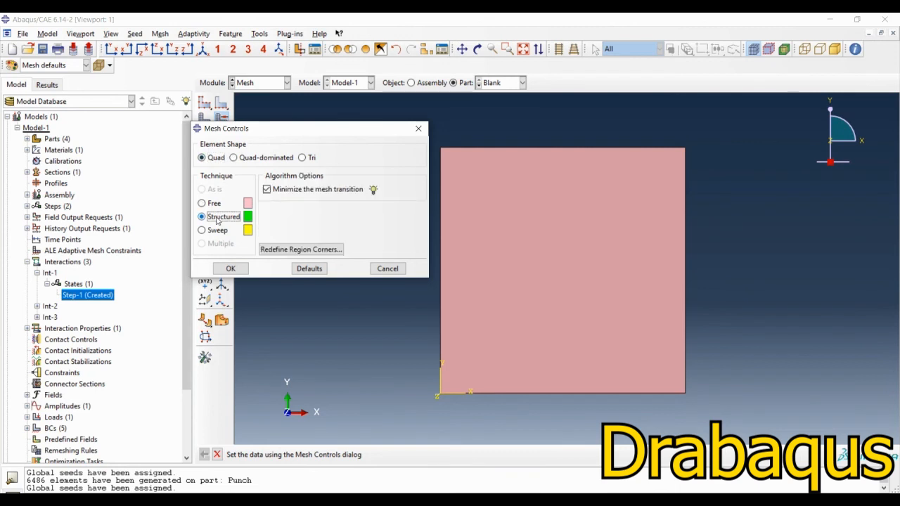
left_click(231, 270)
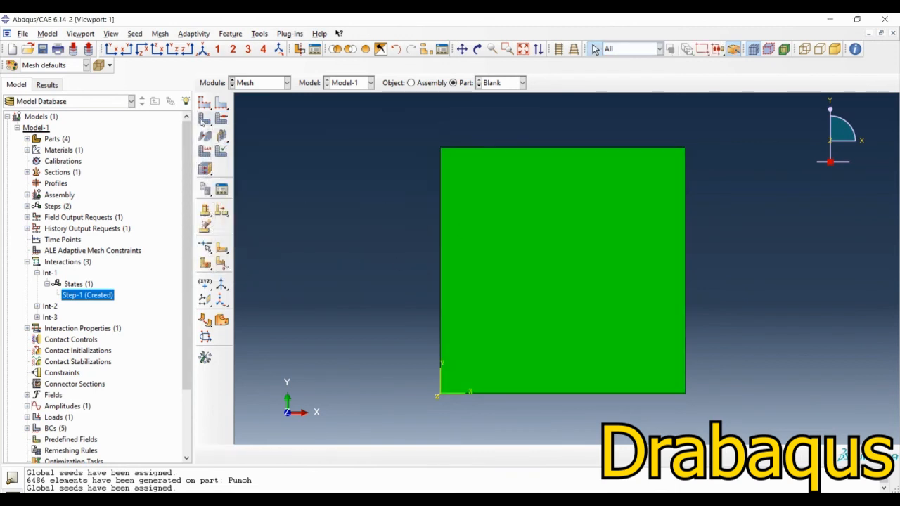
Step: Assign Explicit linear shell elements (S4R) with reduced integration to the blank
left_click(206, 151)
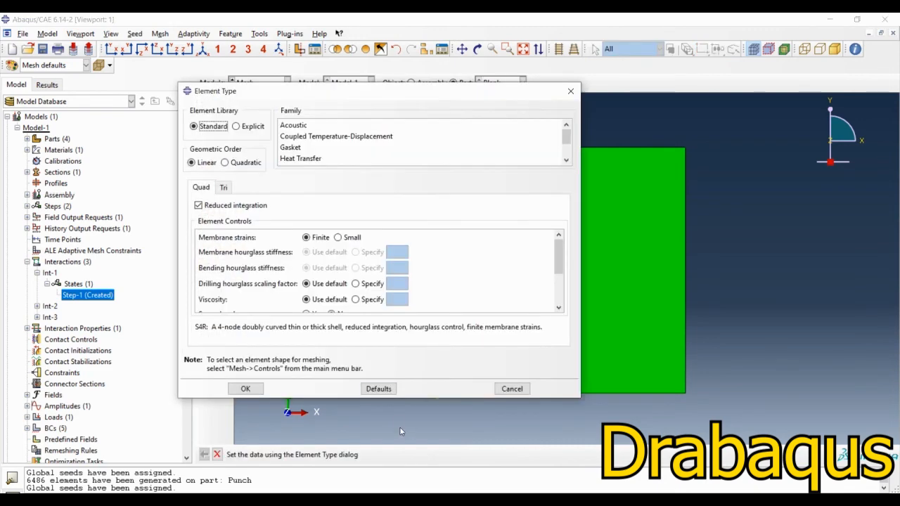
left_click(237, 126)
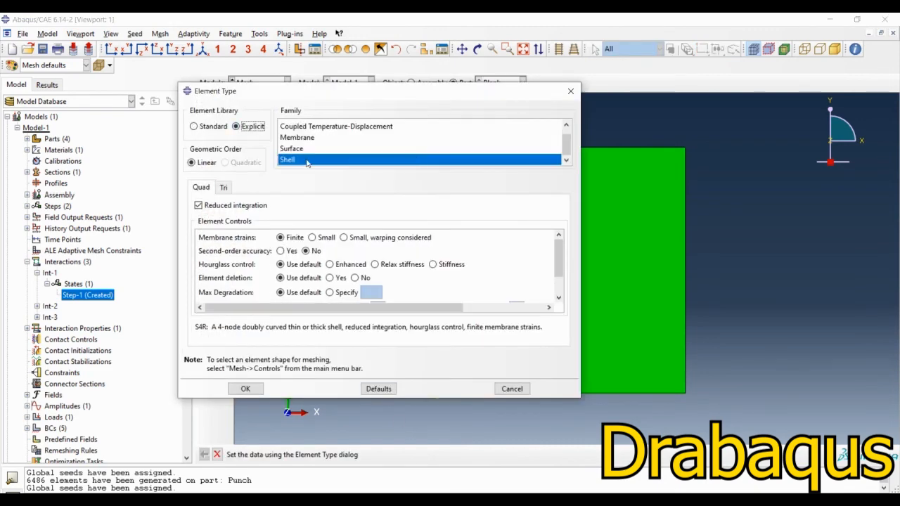
left_click(246, 389)
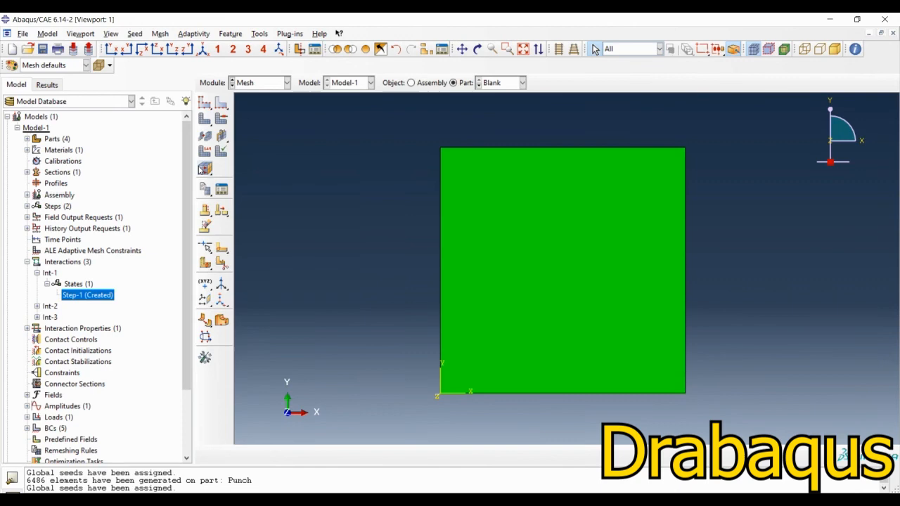
Step: Generate the mesh on the blank part and recheck its element type settings without changing them
left_click(204, 120)
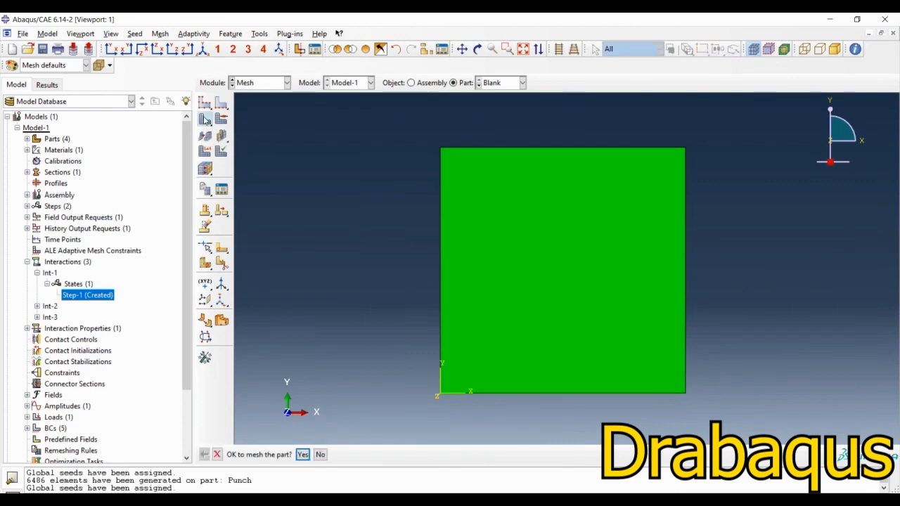
left_click(302, 455)
left_click(205, 226)
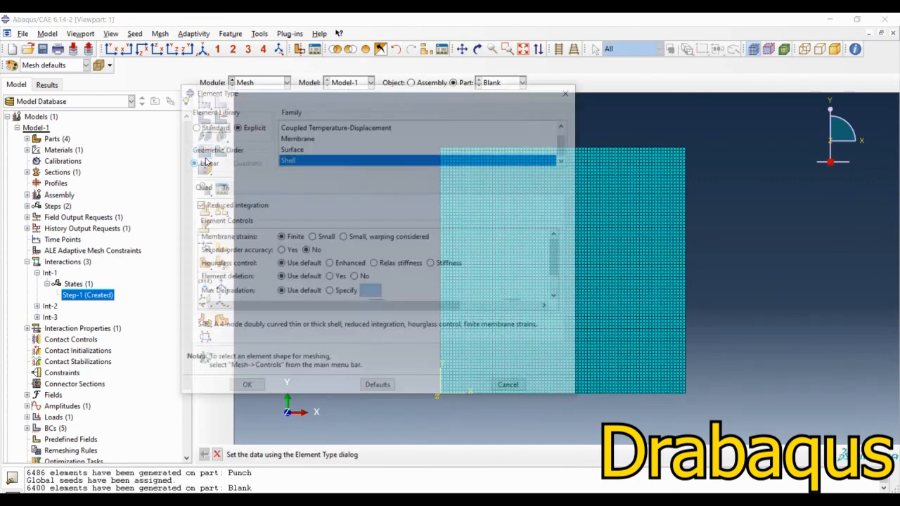
left_click(512, 390)
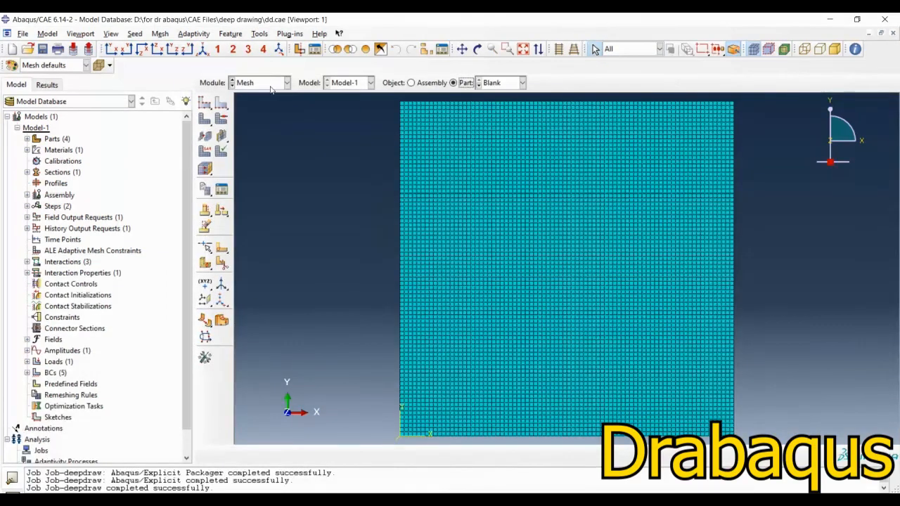
Step: Create an analysis job named Job-deepdraw1 from Model-1, keeping the default job settings
left_click(270, 84)
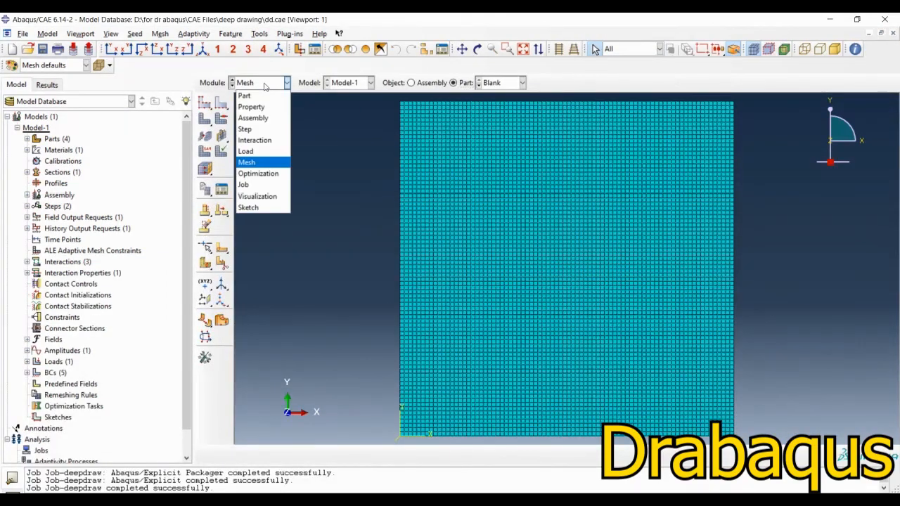
left_click(248, 183)
left_click(205, 86)
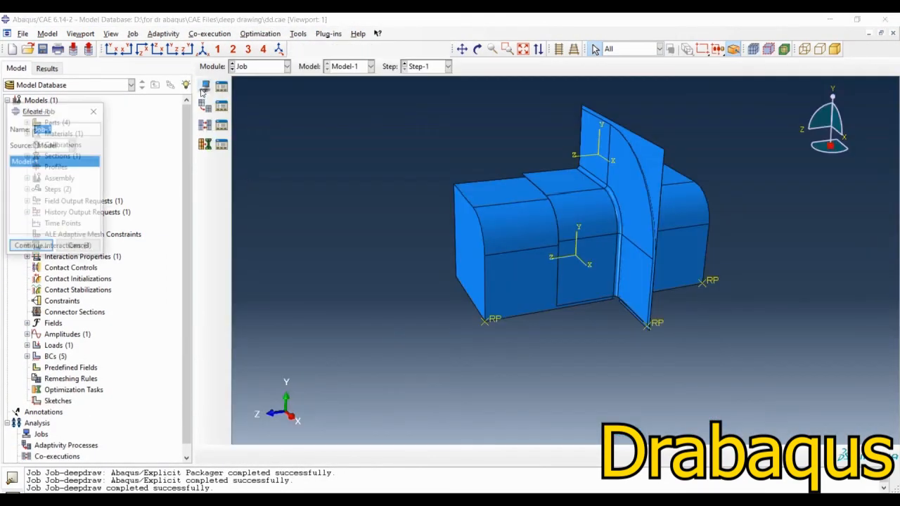
left_click(67, 132)
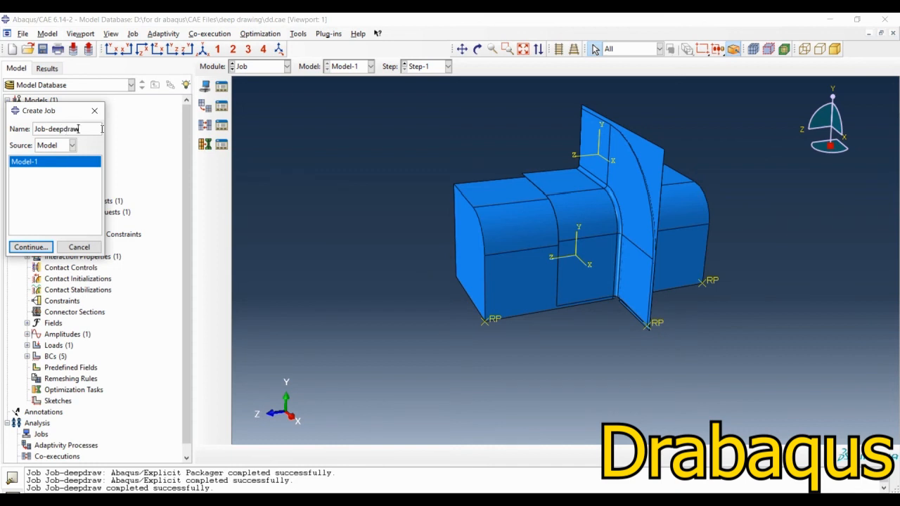
left_click(31, 247)
left_click(75, 408)
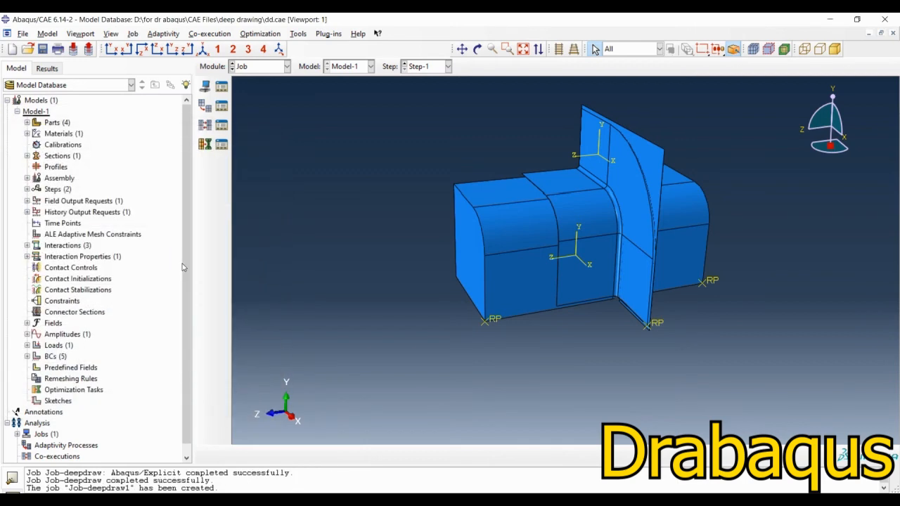
Step: Switch to the Interaction module and start defining a point mass/inertia on the assembly
left_click(248, 70)
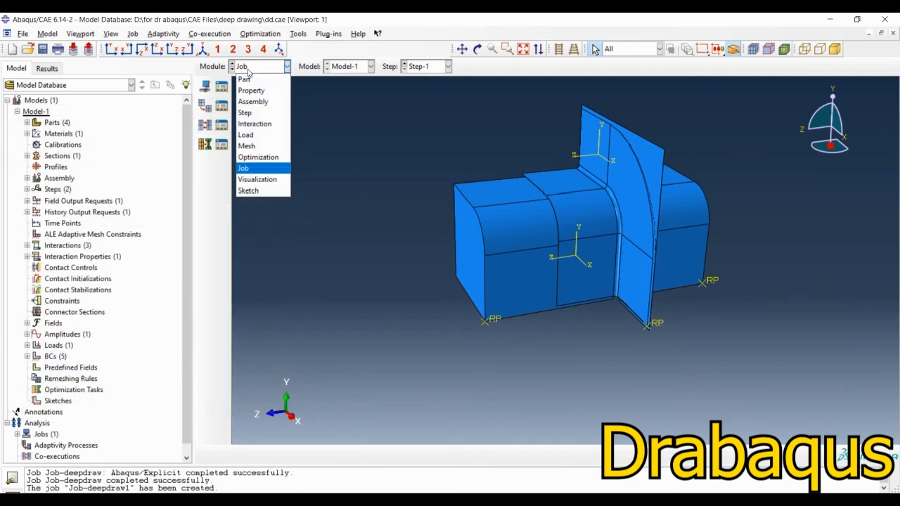
left_click(255, 127)
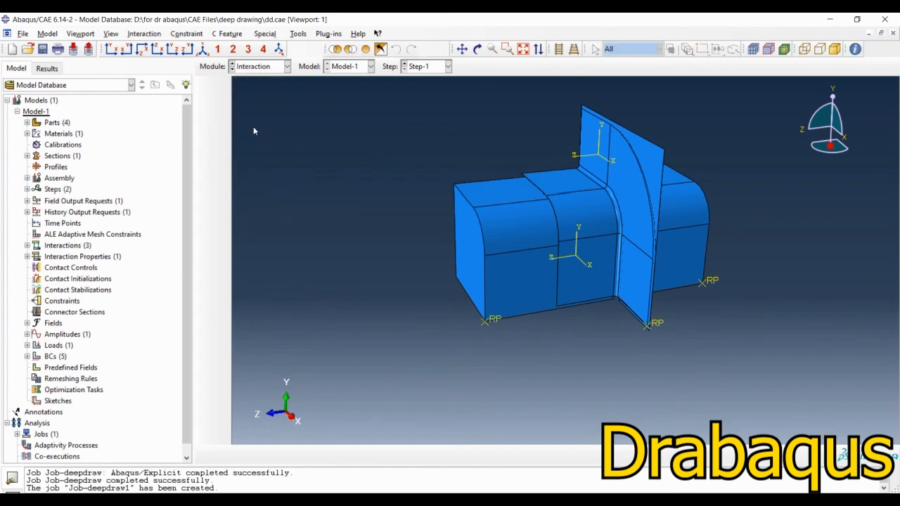
left_click_drag(654, 314, 543, 271, "ctrl+alt")
left_click(267, 34)
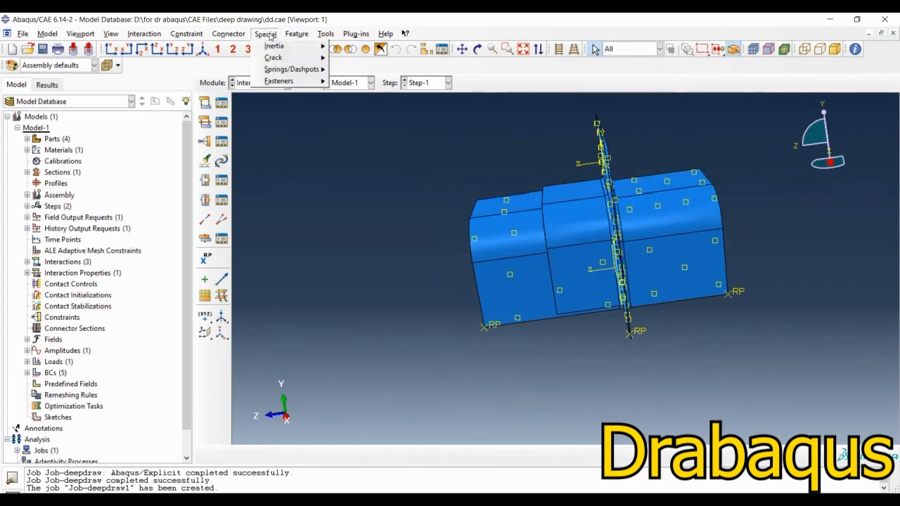
mouse_move(287, 45)
left_click(354, 59)
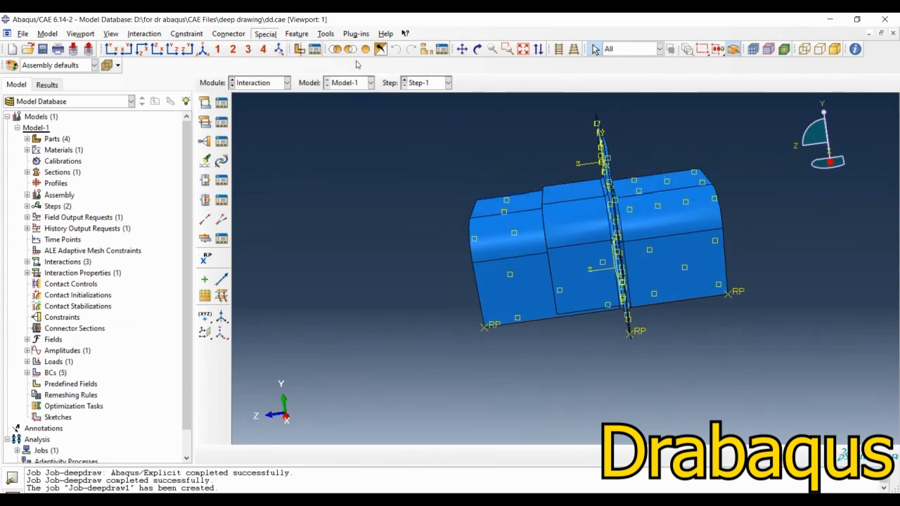
left_click(31, 249)
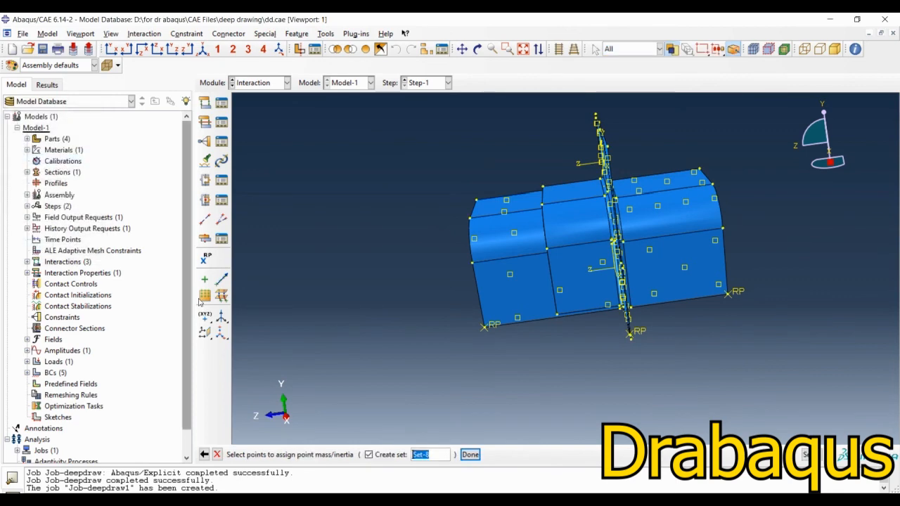
left_click_drag(588, 349, 559, 309, "ctrl+alt")
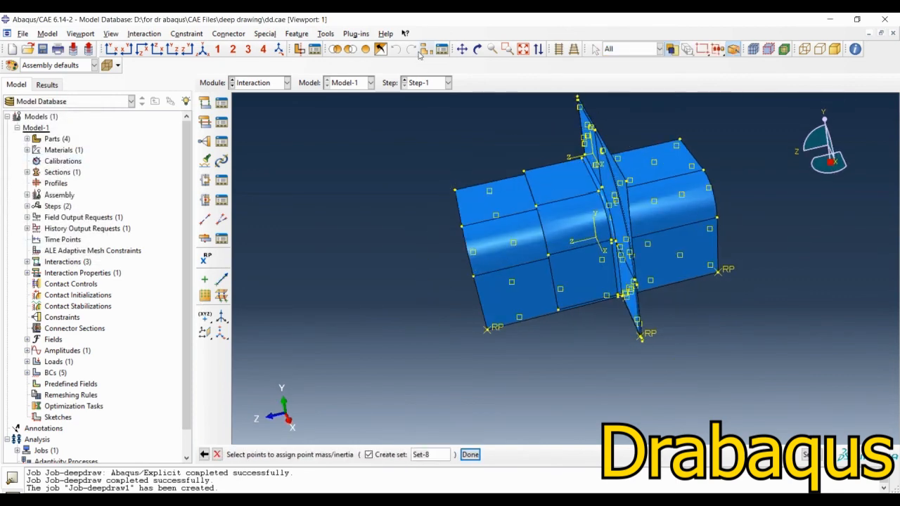
Step: Show only the Punch-1 instance and assign an isotropic point mass of 0.9 to its reference point
left_click(426, 50)
left_click(122, 223)
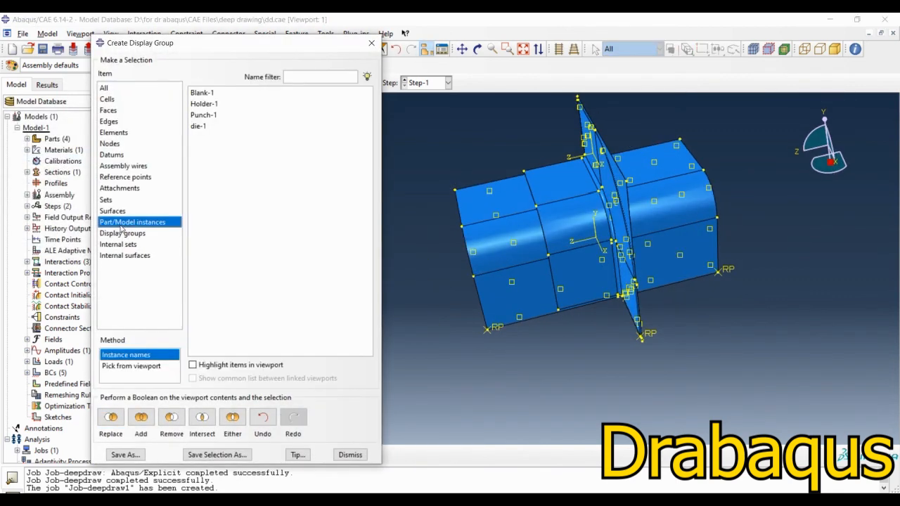
left_click(203, 115)
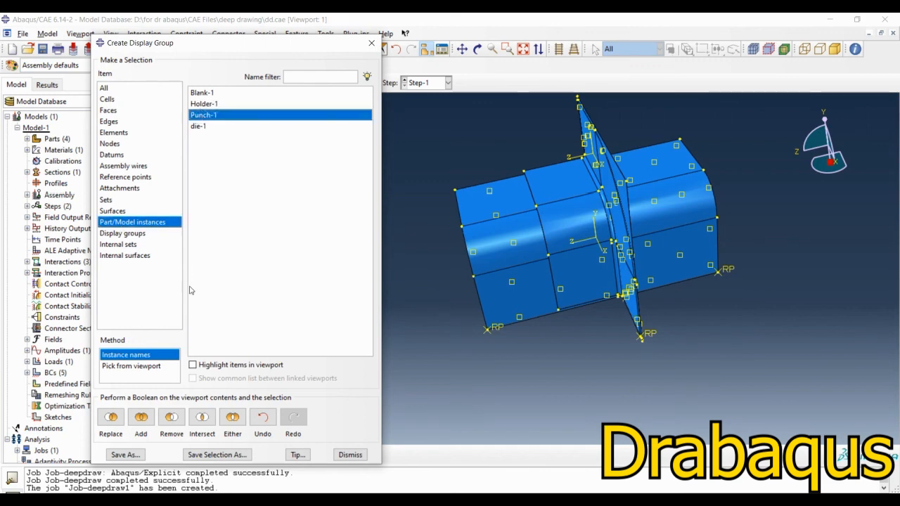
left_click(111, 417)
left_click(333, 454)
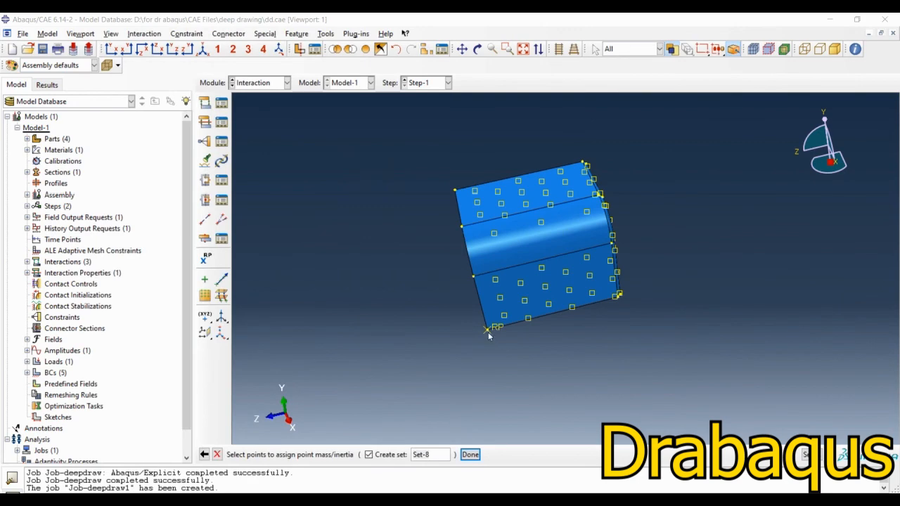
left_click(488, 330)
middle_click(373, 300)
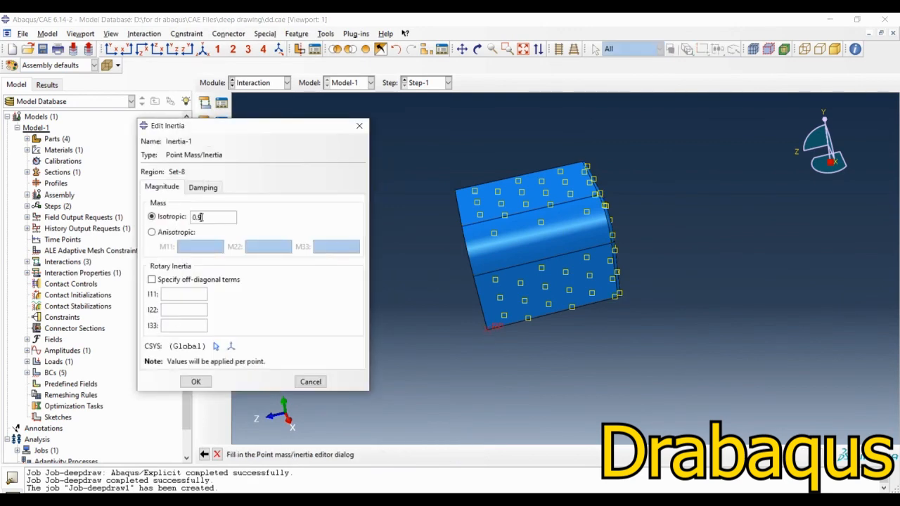
type("0.9")
left_click(196, 382)
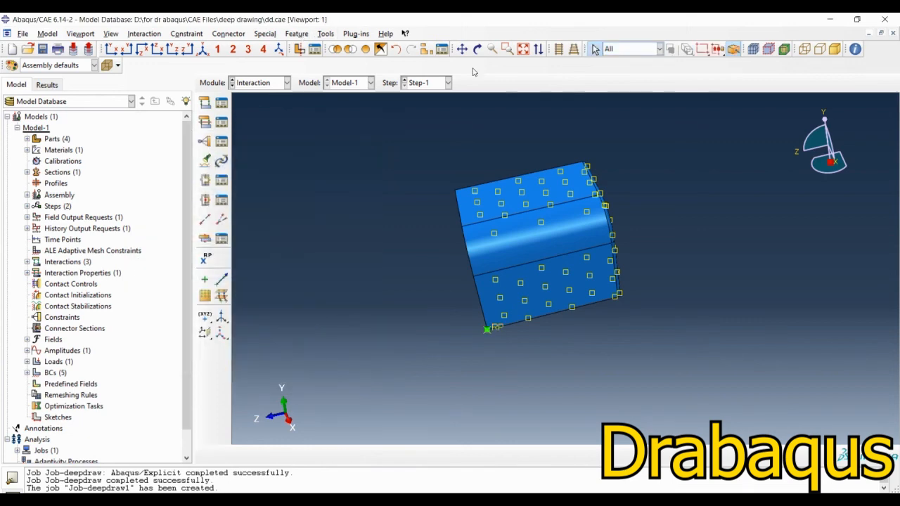
Step: Replace the displayed contents with only the Holder-1 instance
left_click(427, 50)
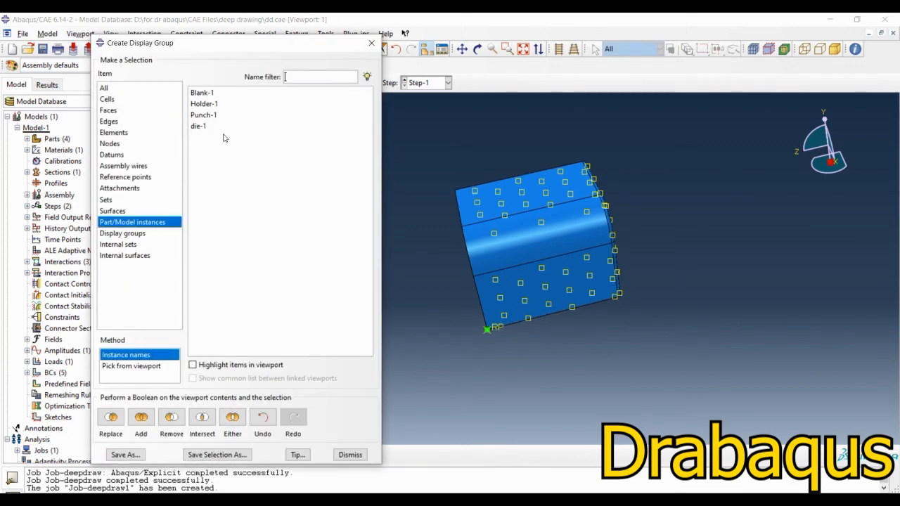
left_click(207, 105)
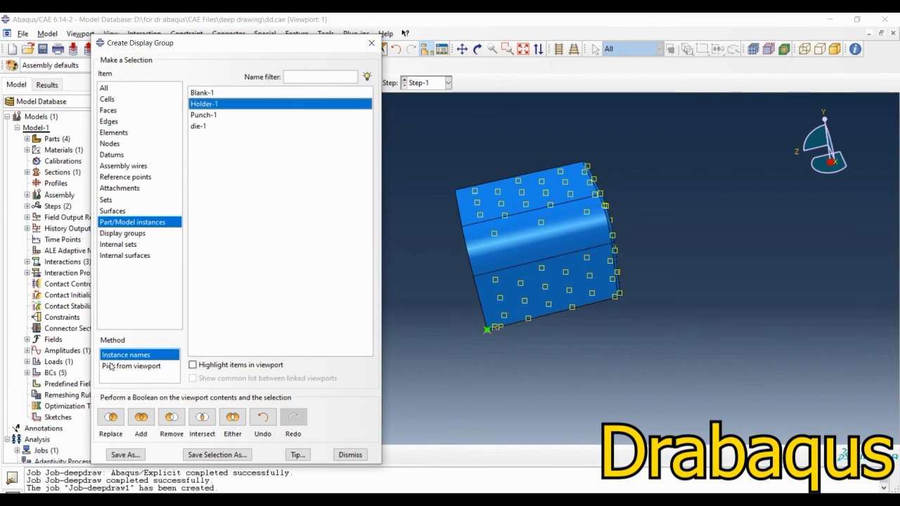
left_click(111, 417)
left_click(350, 455)
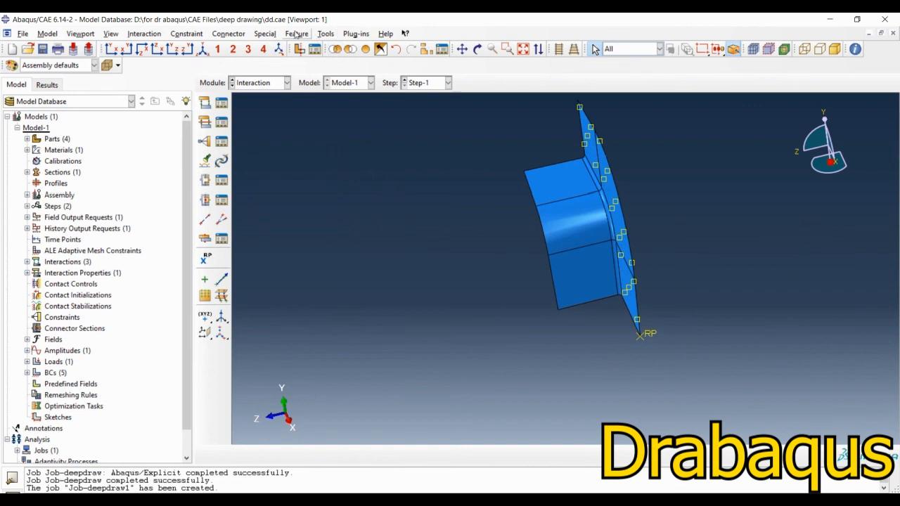
Step: Create a second point mass/inertia with an isotropic mass of 0.9 at the holder's reference point
left_click(265, 34)
mouse_move(285, 47)
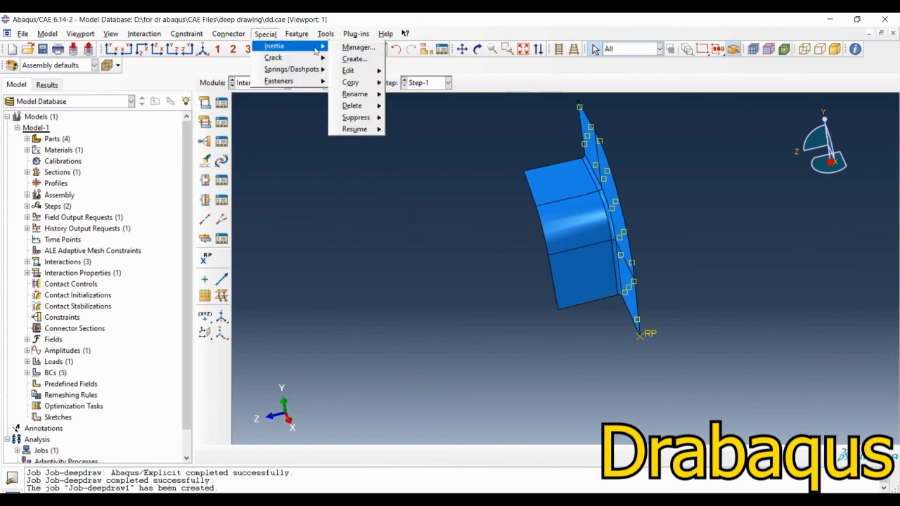
left_click(353, 59)
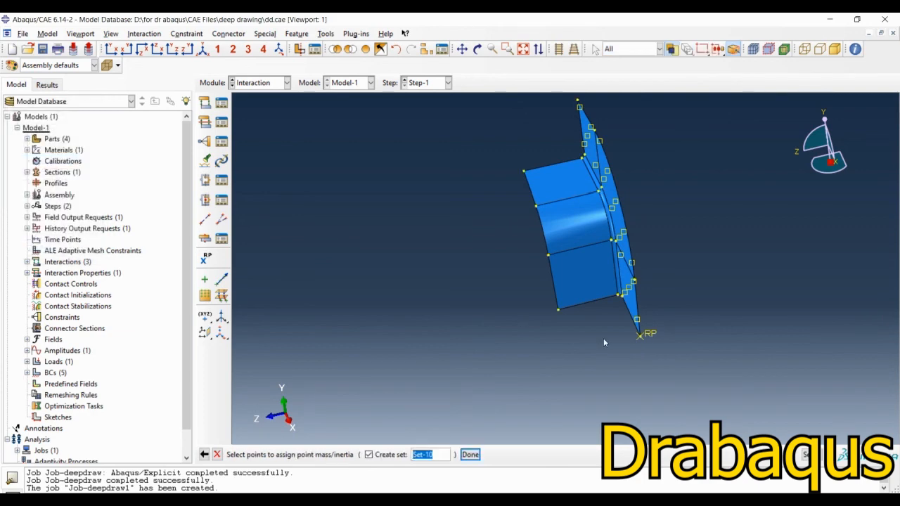
left_click(640, 335)
middle_click(413, 322)
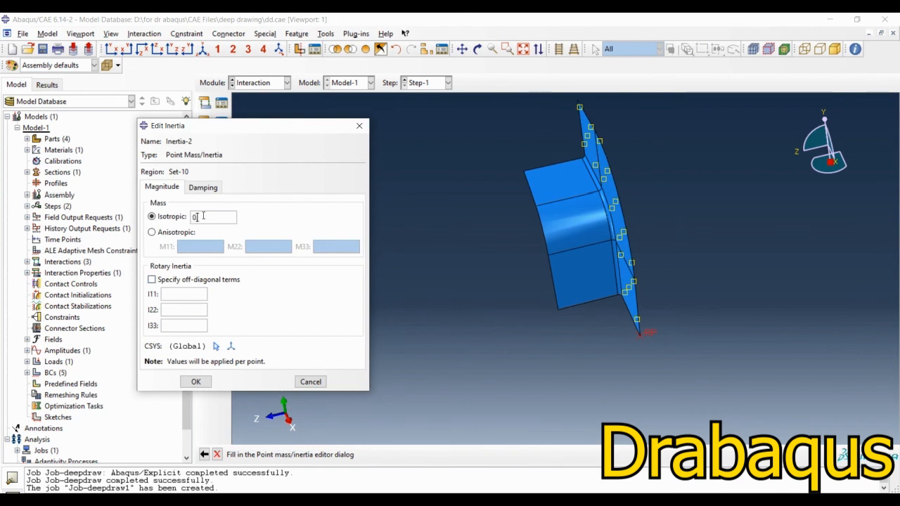
type("0.9")
left_click(195, 382)
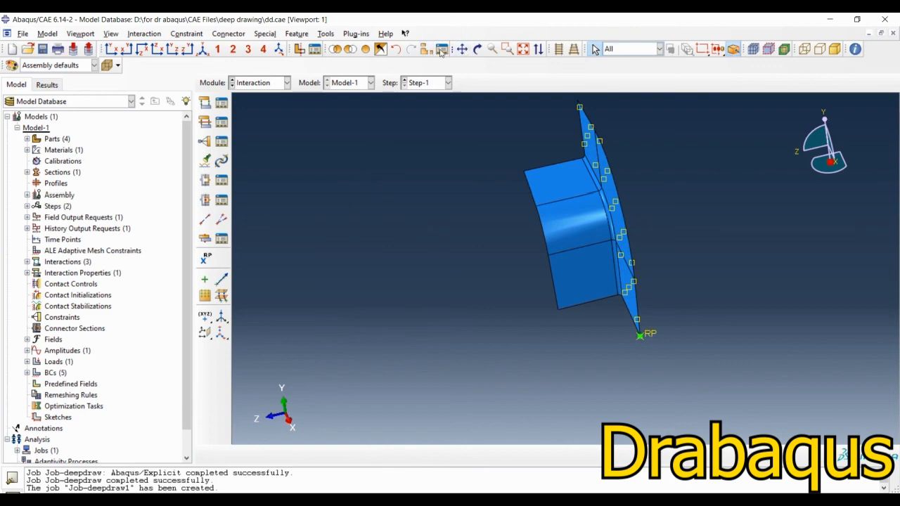
Step: Display all assembly instances again and switch to the Load module
left_click(366, 52)
left_click_drag(395, 197, 481, 292, "ctrl+alt")
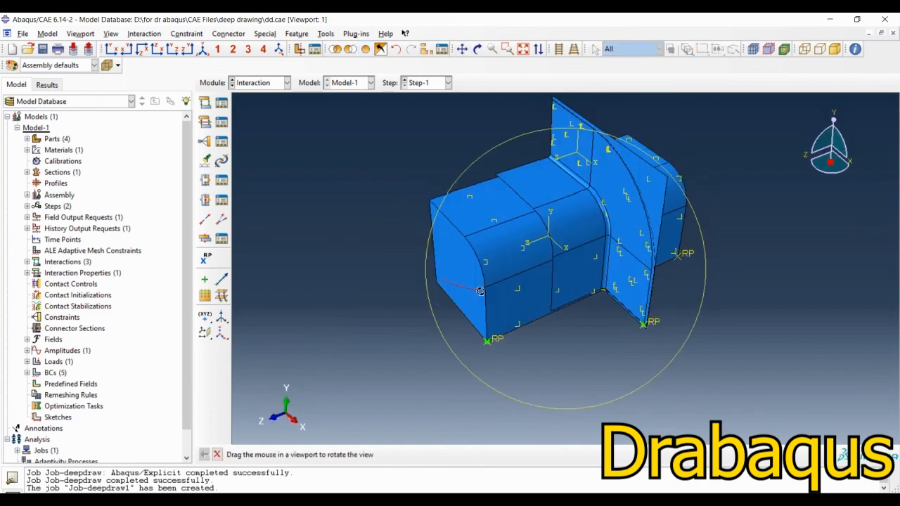
left_click(275, 82)
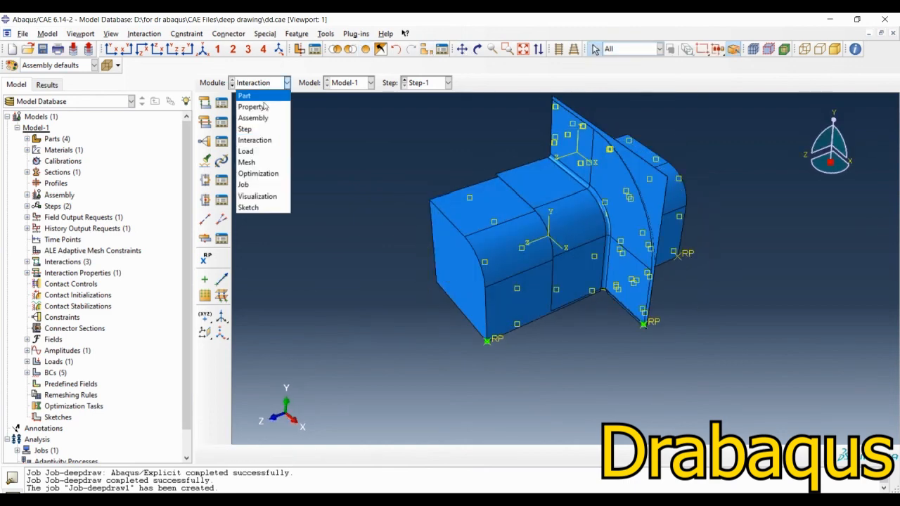
left_click(253, 151)
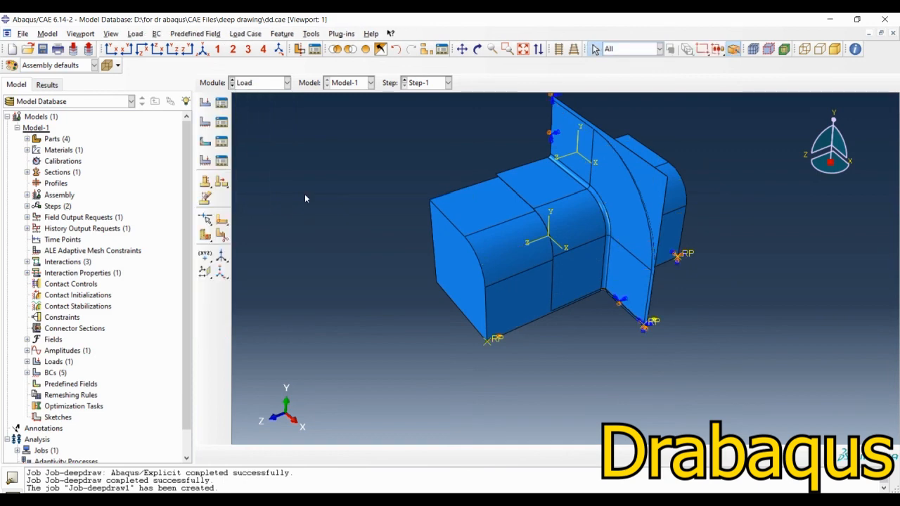
left_click(204, 121)
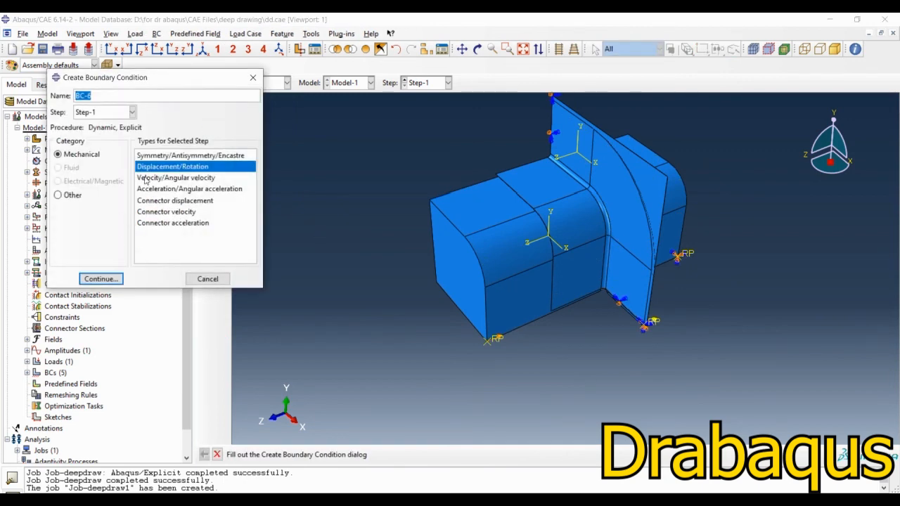
left_click(102, 281)
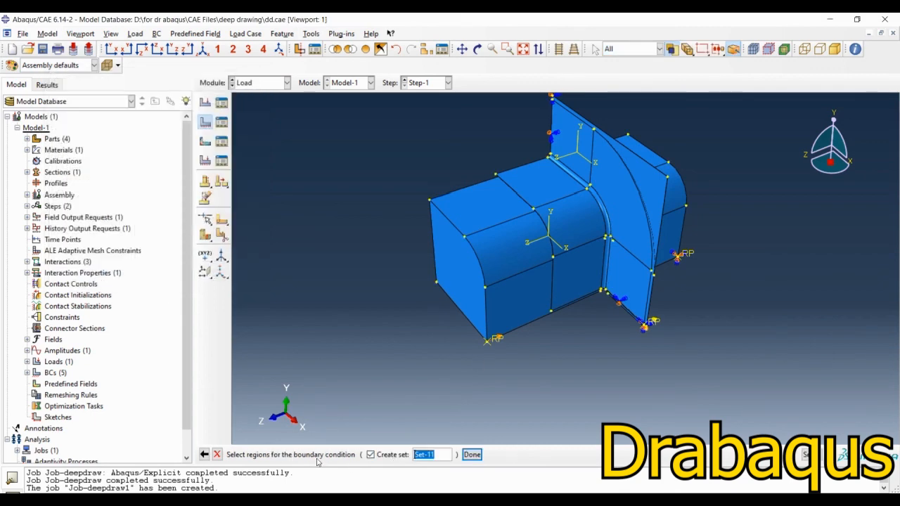
left_click(217, 455)
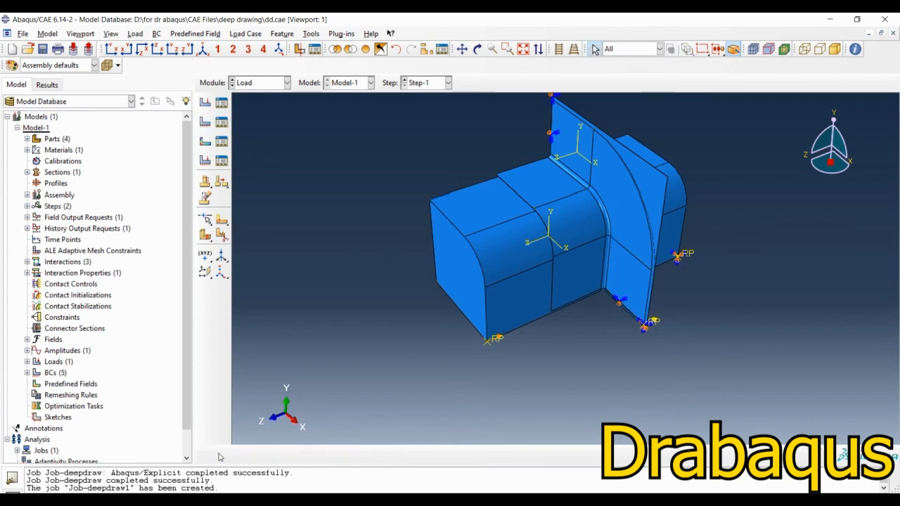
Step: Review the type, region and symmetry setting of the existing boundary condition BC-5
left_click(221, 122)
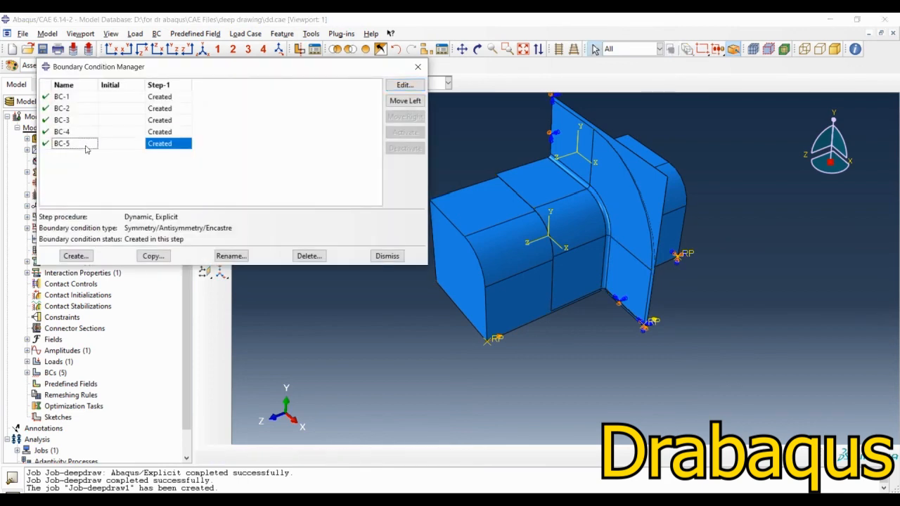
left_click(404, 85)
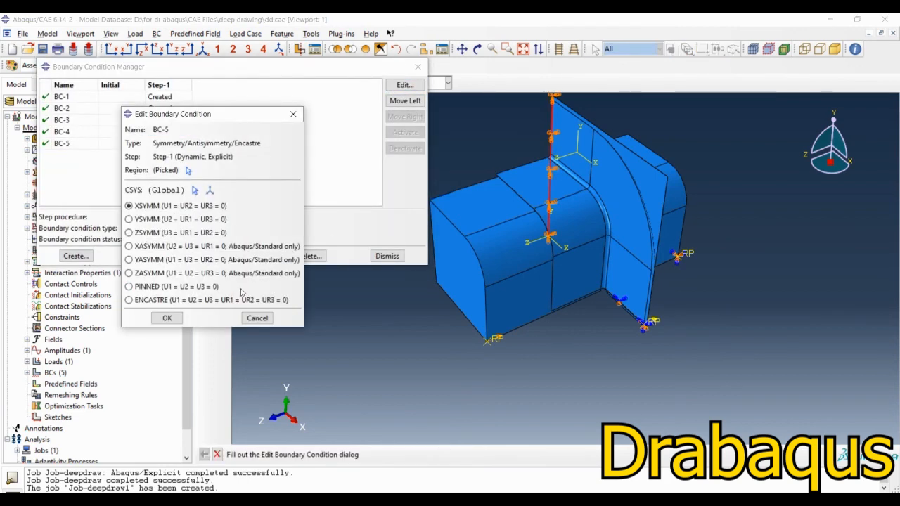
left_click(258, 318)
Step: Start a Displacement/Rotation boundary condition in Step-1 on the reference point at the long box-shaped tool's front lower corner
left_click(76, 256)
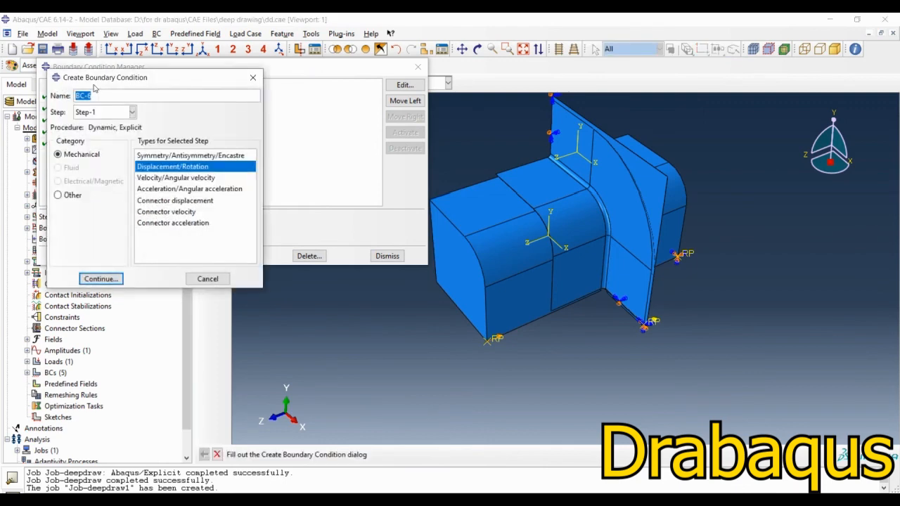
left_click(103, 280)
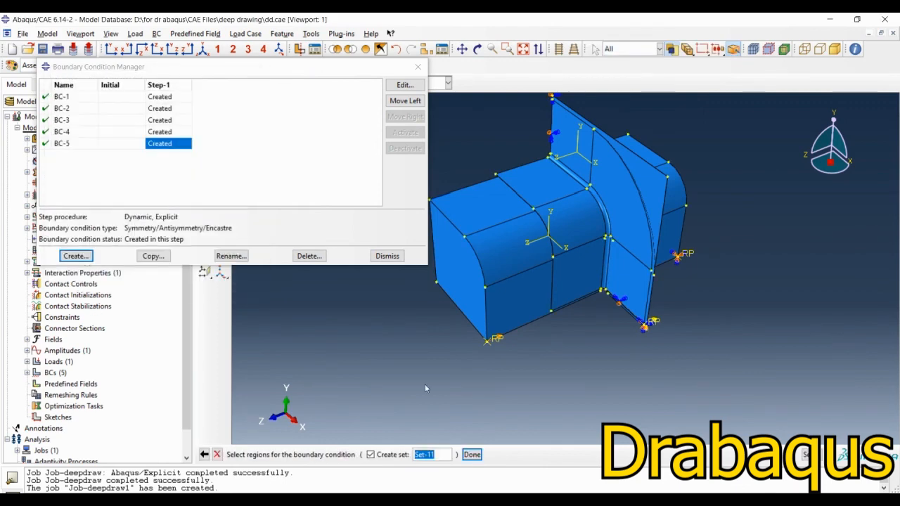
left_click(496, 341)
middle_click(341, 370)
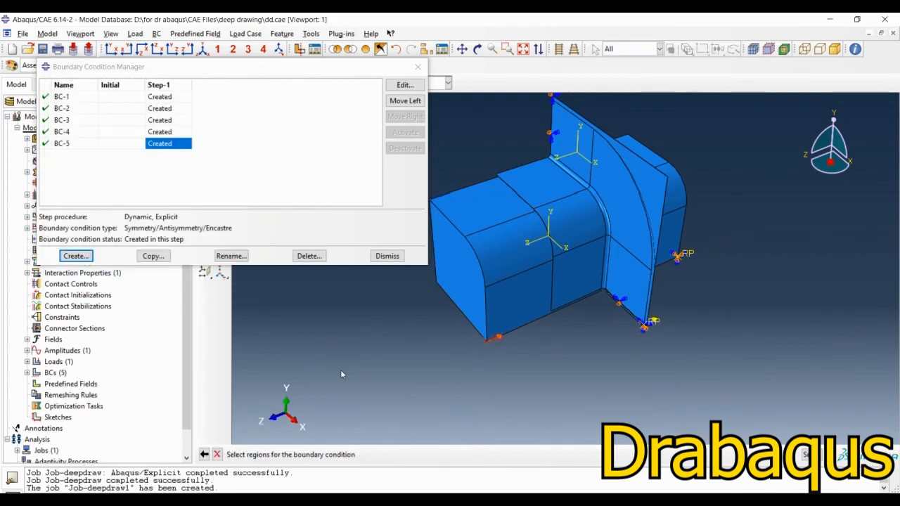
Step: Fix U1, U2, UR1, UR2 and UR3 at 0, leave U3 free, and assign amplitude Amp-1 to BC-6
left_click(14, 220)
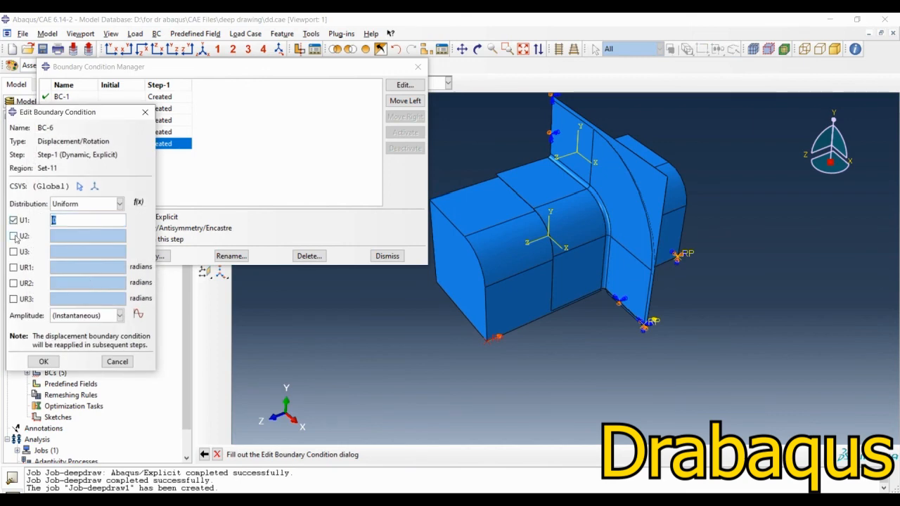
left_click(13, 236)
left_click(13, 267)
left_click(14, 282)
left_click(13, 299)
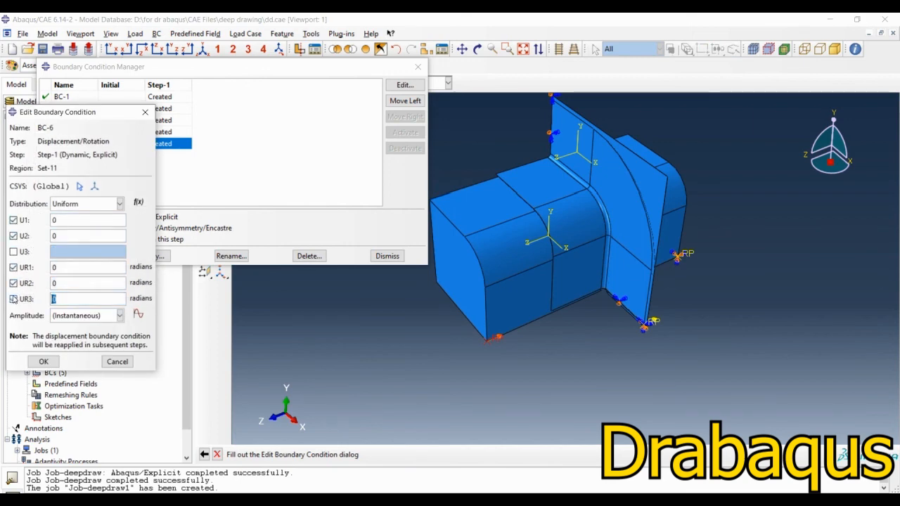
left_click(86, 316)
left_click(63, 340)
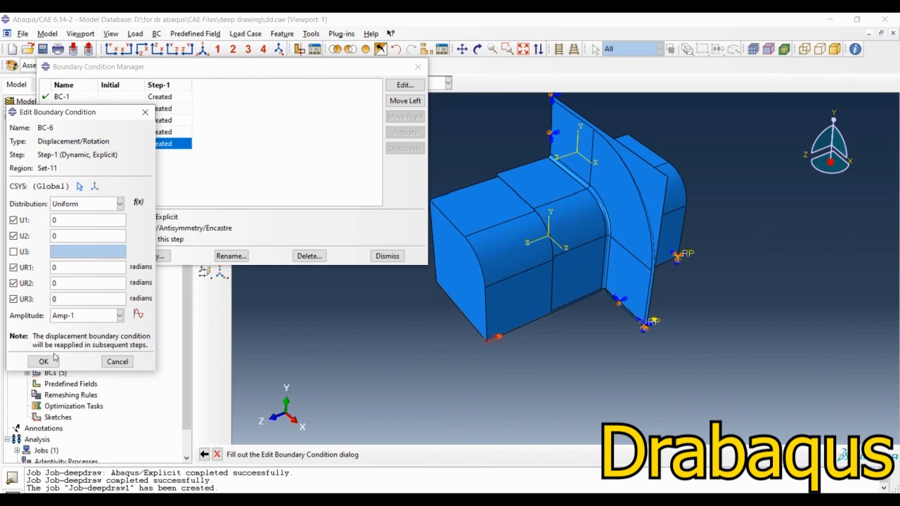
left_click(54, 362)
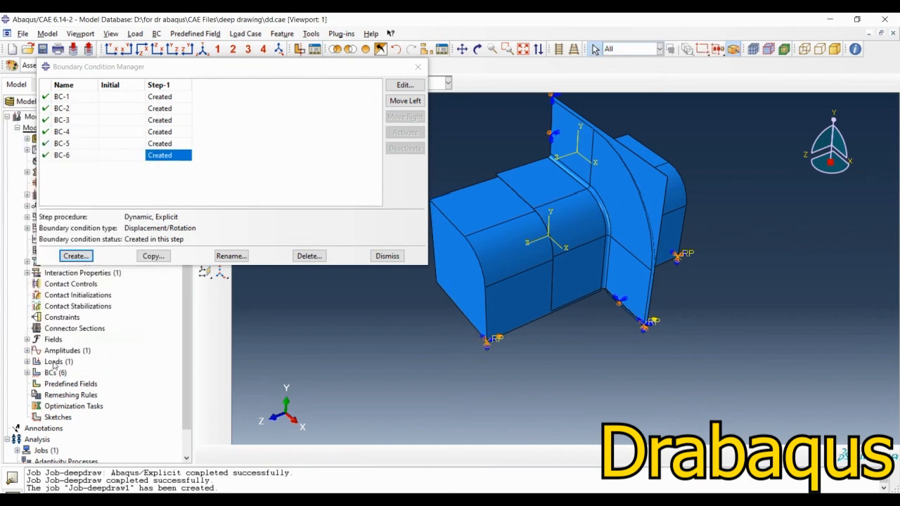
left_click(388, 256)
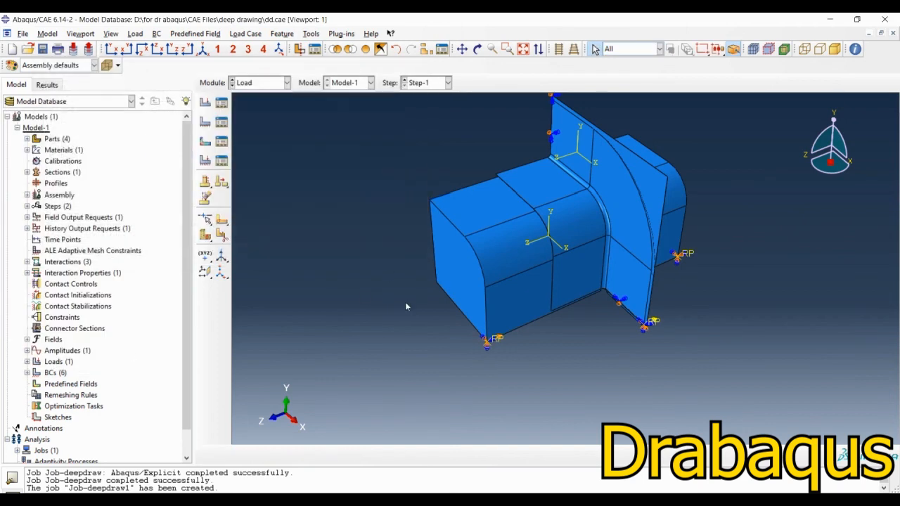
Step: In the Job module, run a data check on Job-deepdraw1 and submit the job, overwriting its existing files
left_click(254, 83)
left_click(257, 184)
left_click(222, 86)
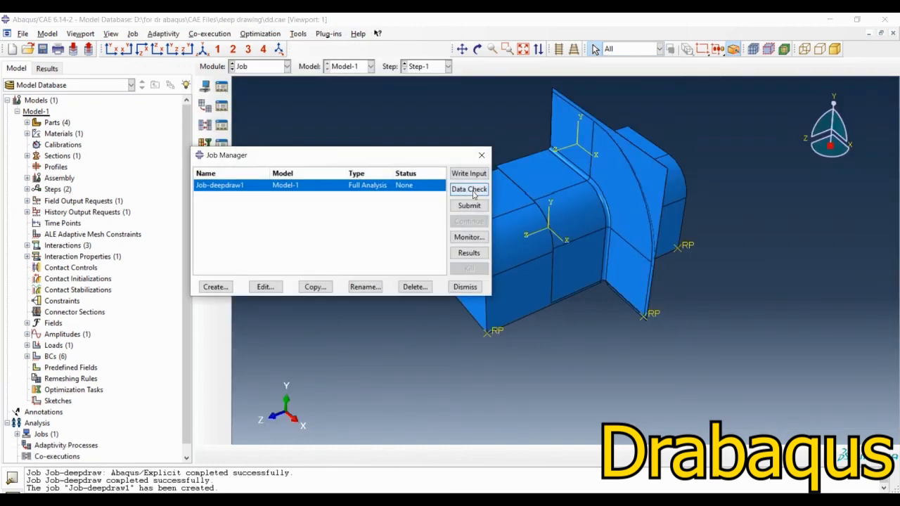
left_click(472, 191)
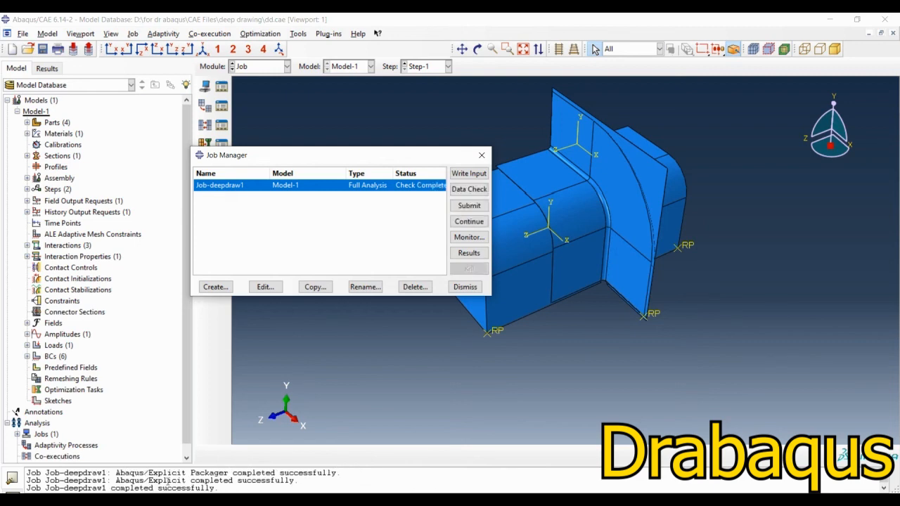
left_click_drag(130, 488, 102, 481)
left_click(137, 486)
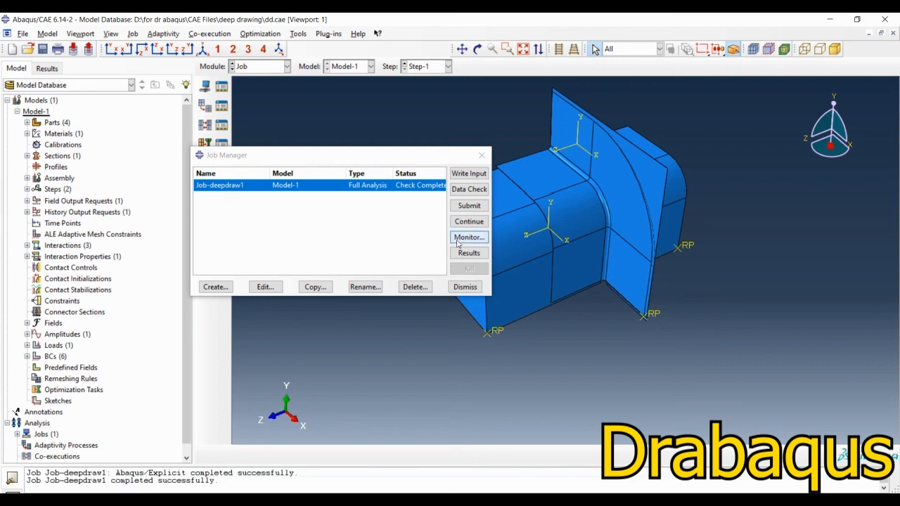
left_click(469, 205)
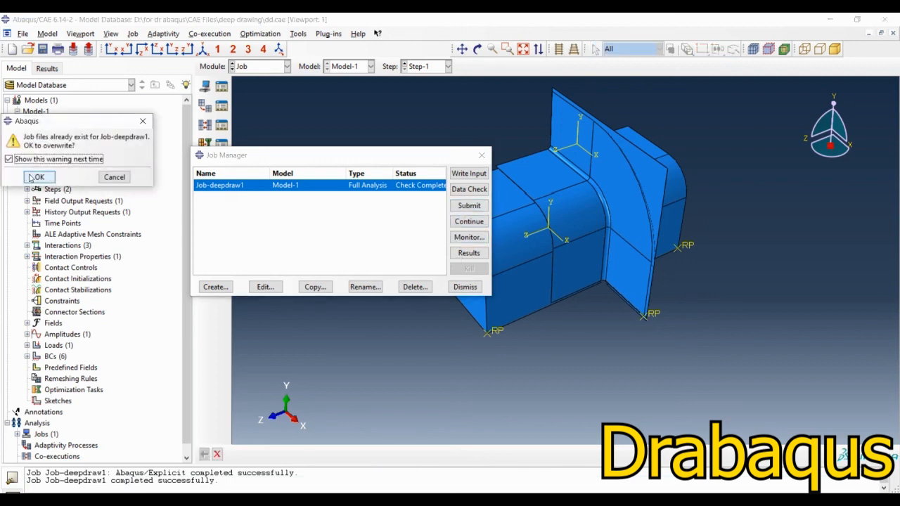
left_click(36, 177)
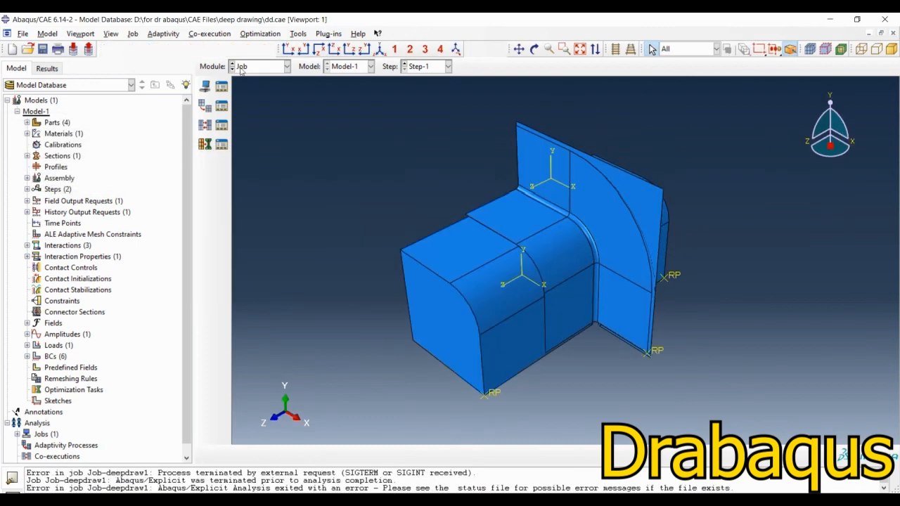
Step: Switch to the Visualization module and view the Mises stress contours on the deformed model
left_click(241, 67)
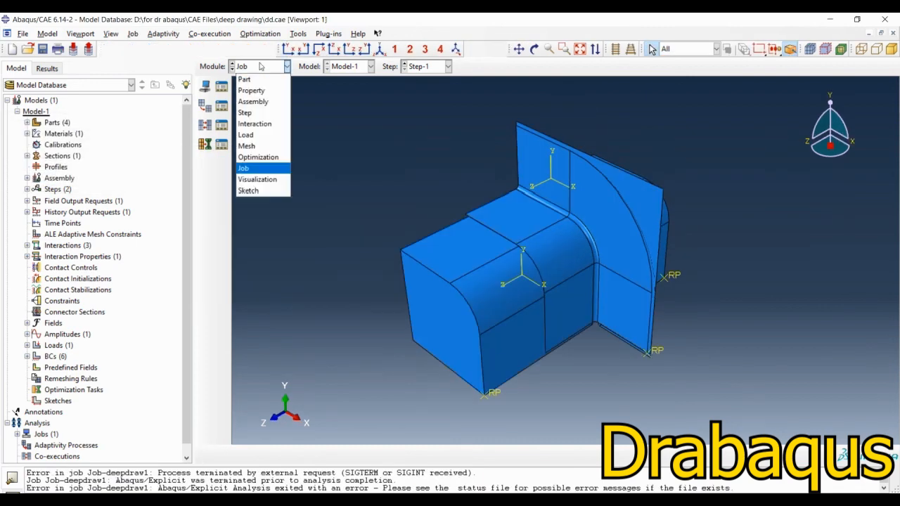
left_click(258, 179)
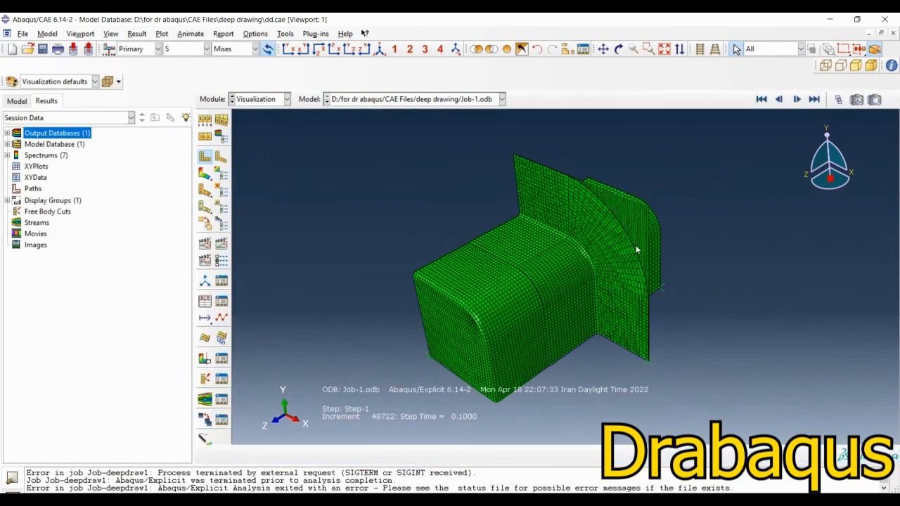
left_click(205, 173)
left_click_drag(522, 270, 512, 255, "ctrl+alt")
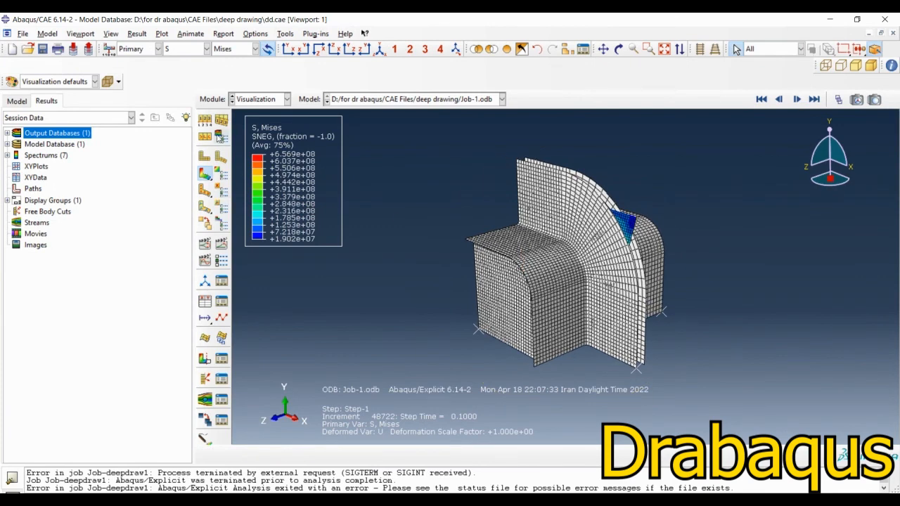
Step: Plot the undeformed shape and replace the displayed contents with only the SHEET-1 part instance
left_click(205, 158)
left_click_drag(599, 242, 623, 255, "ctrl+alt")
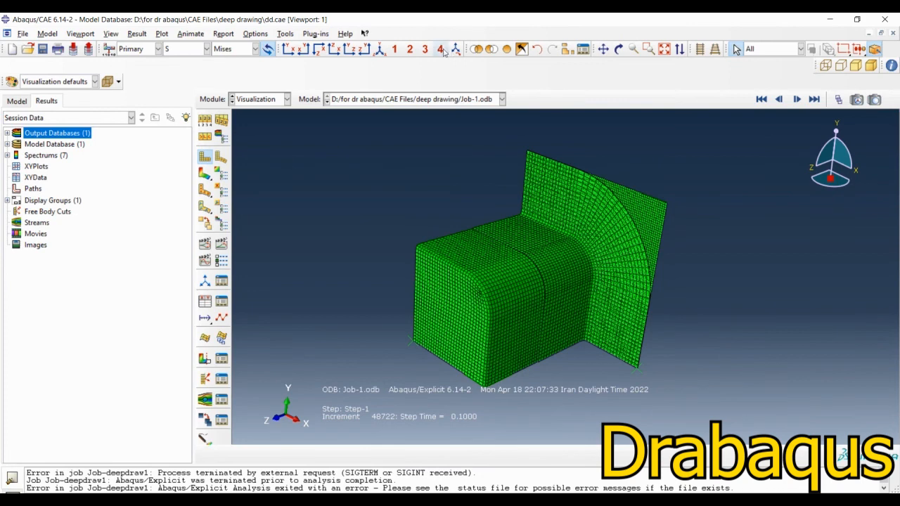
left_click(568, 51)
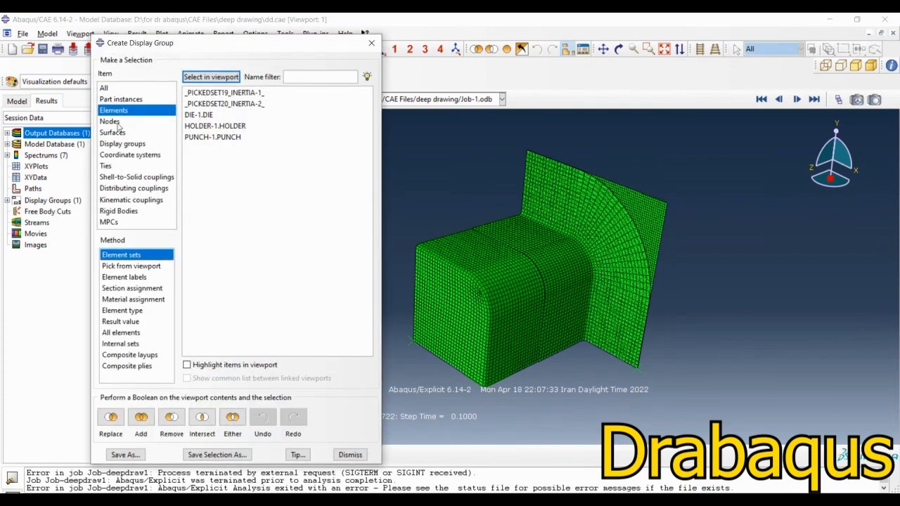
left_click(121, 100)
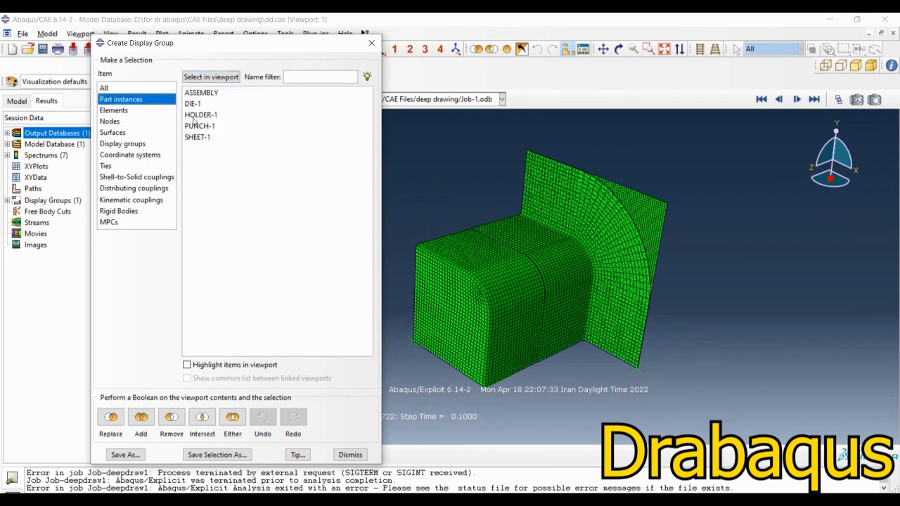
left_click(194, 116)
left_click(200, 138)
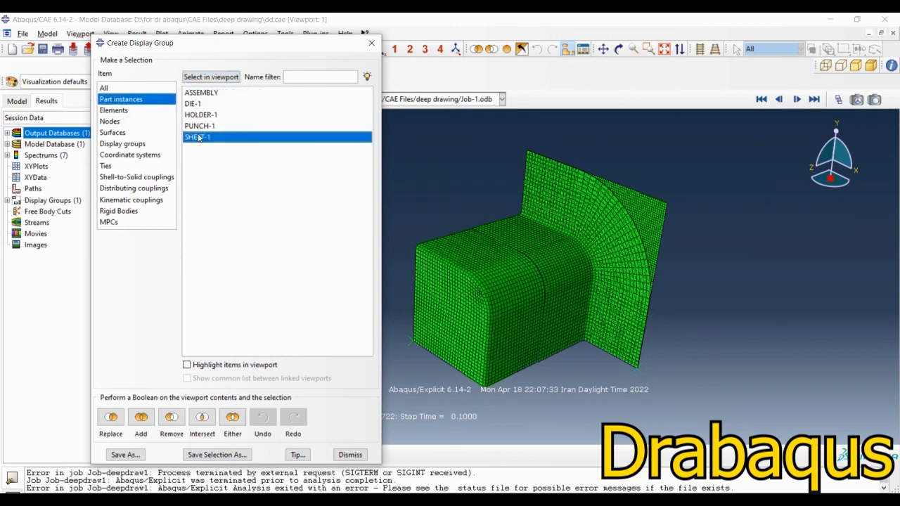
left_click(111, 418)
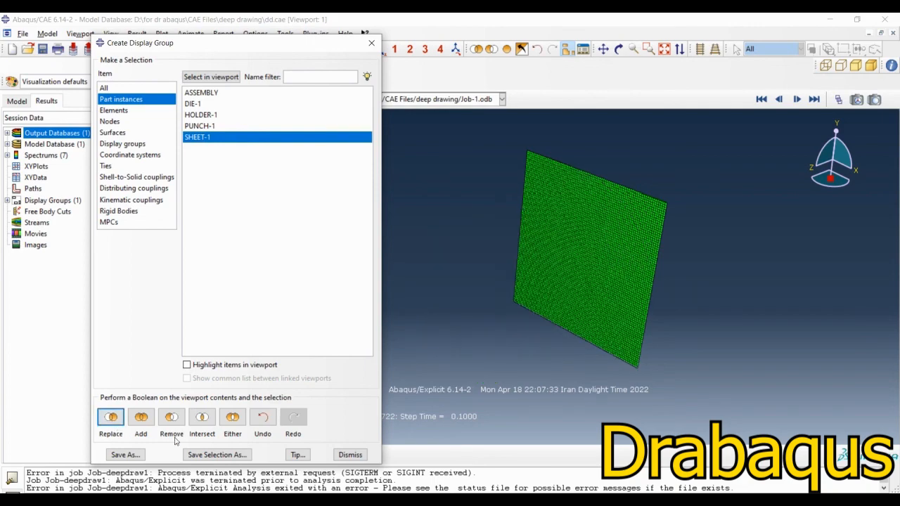
left_click(349, 455)
left_click_drag(553, 344, 482, 275, "ctrl+alt")
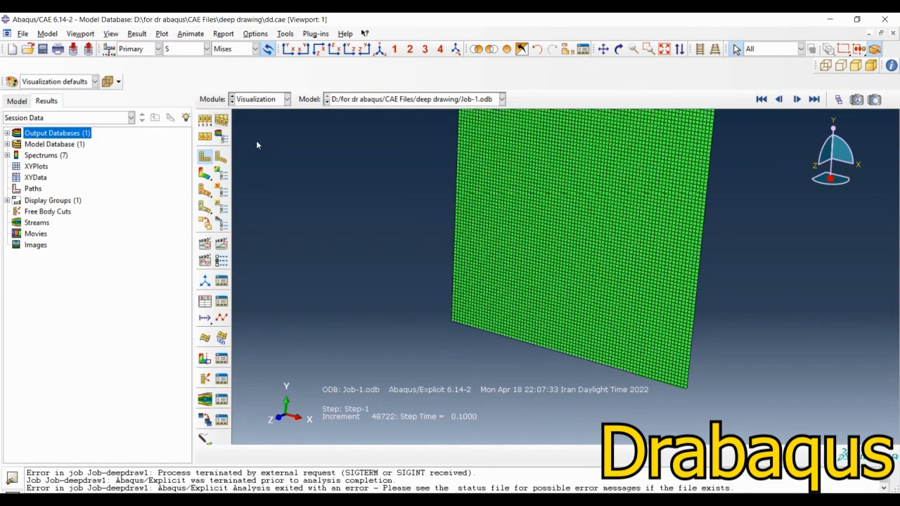
Step: Create a fixed rectangular coordinate system with its origin at the sheet's lower inner corner, X-axis along the bottom edge and X-Y plane through an interior node
left_click(205, 280)
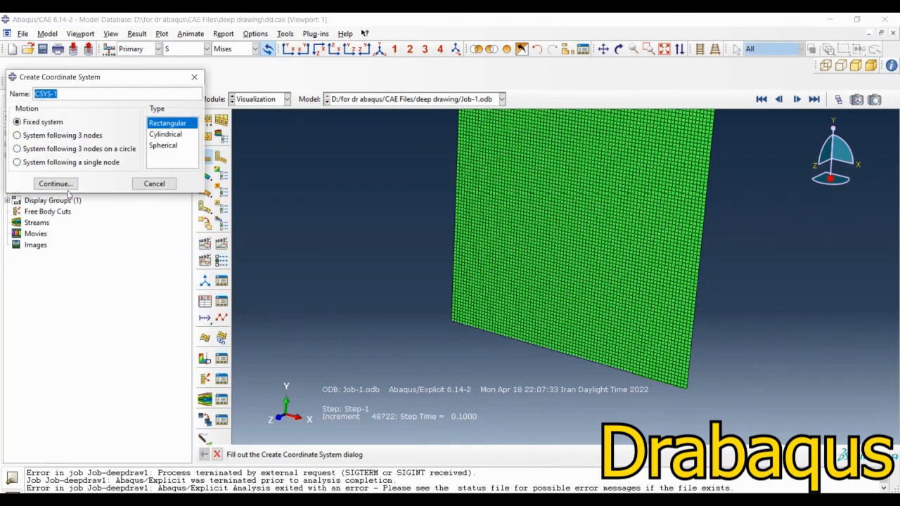
left_click(62, 184)
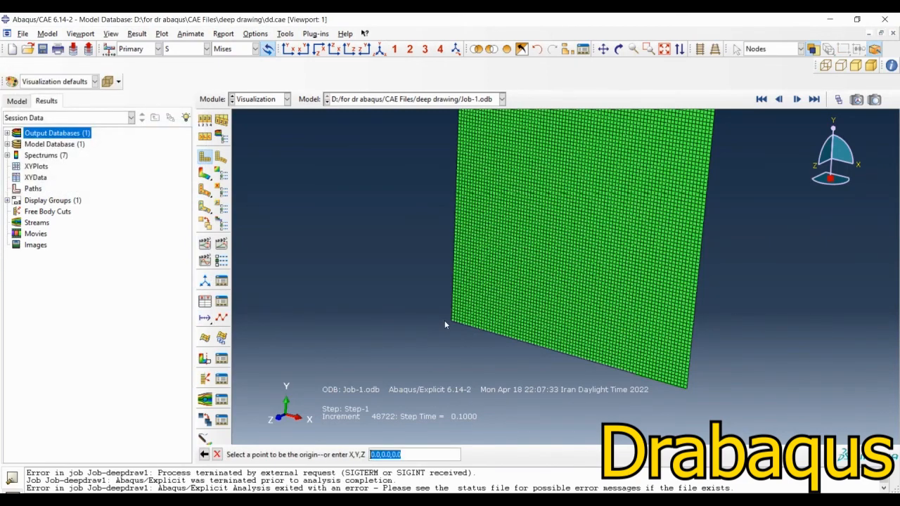
scroll(449, 325, "down", 5)
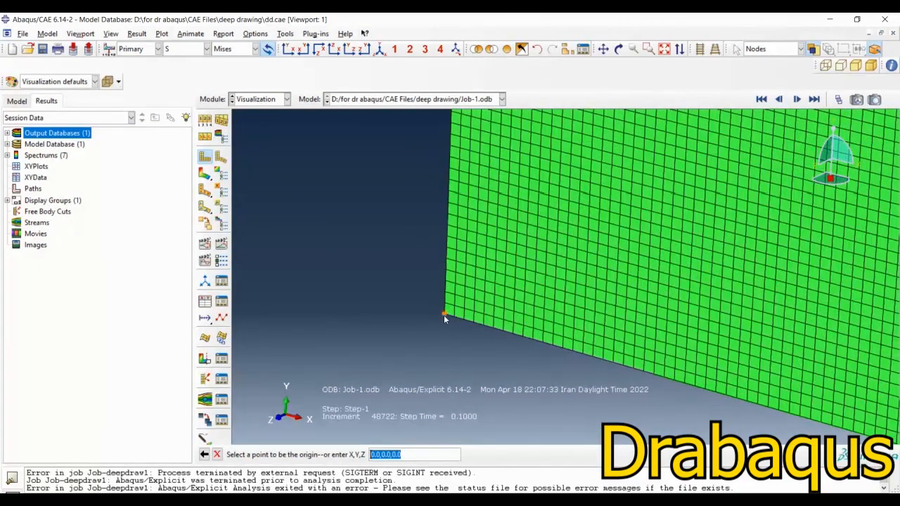
left_click(445, 314)
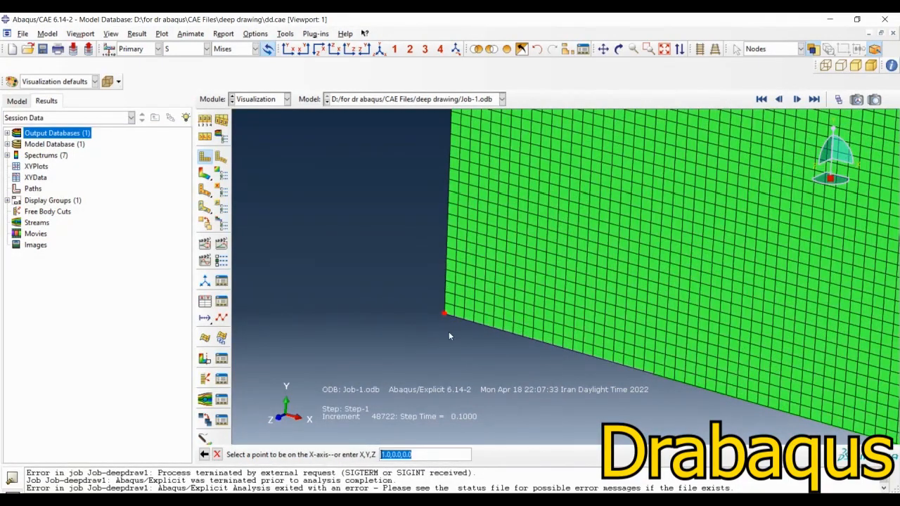
left_click(524, 335)
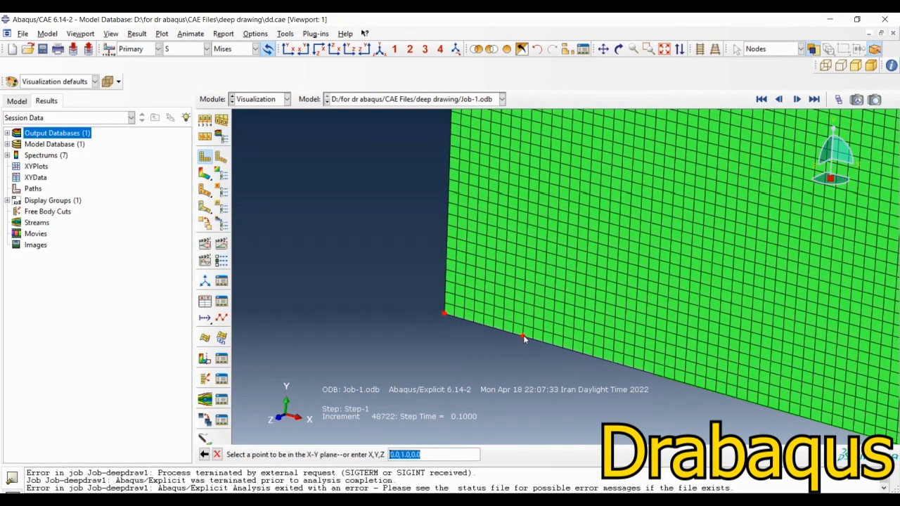
left_click(485, 284)
scroll(322, 303, "up", 5)
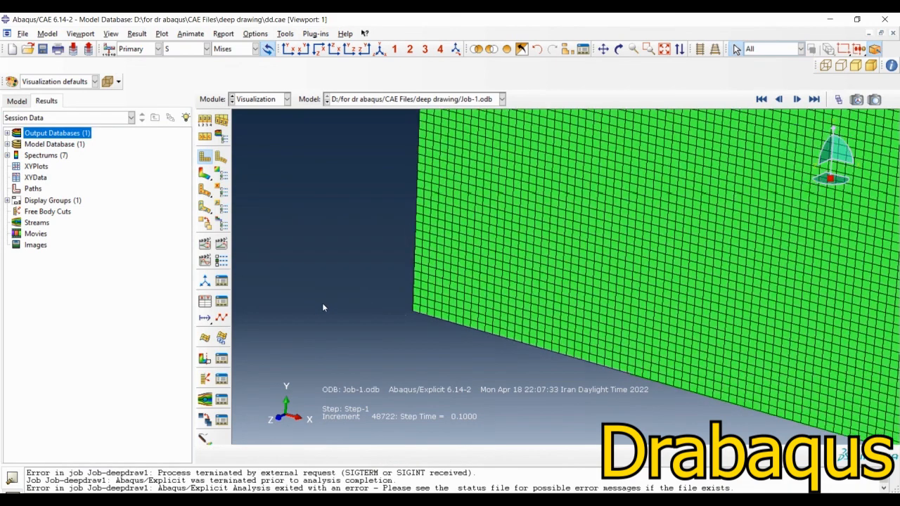
Step: Set the mirror coordinate system to CSYS-1 in the ODB display options
left_click(111, 34)
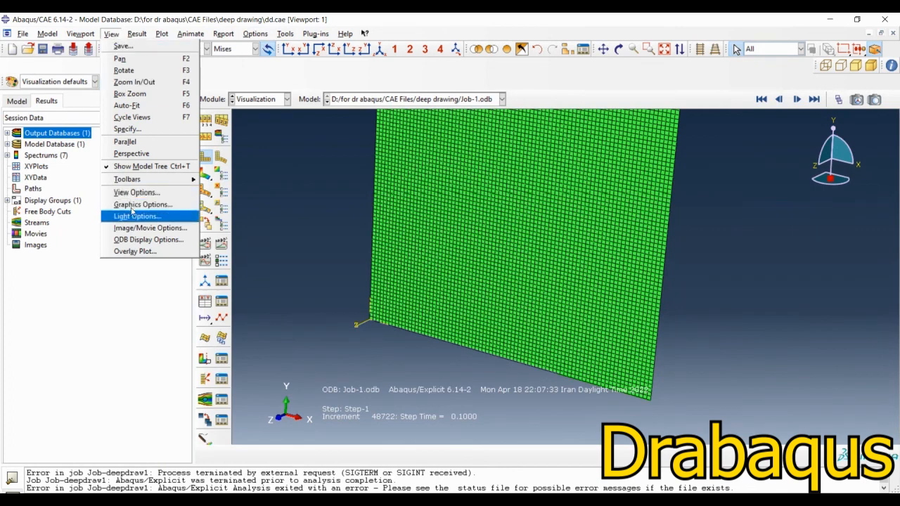
left_click(129, 240)
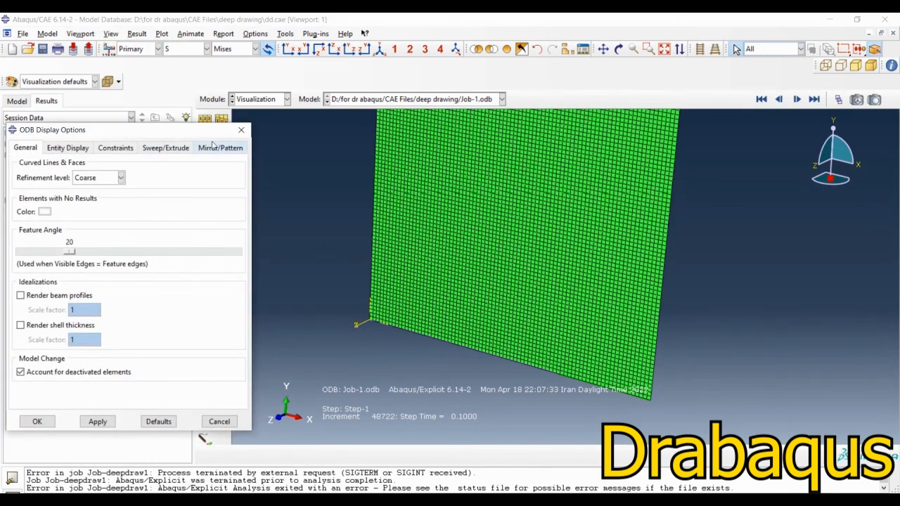
left_click(214, 148)
left_click(83, 178)
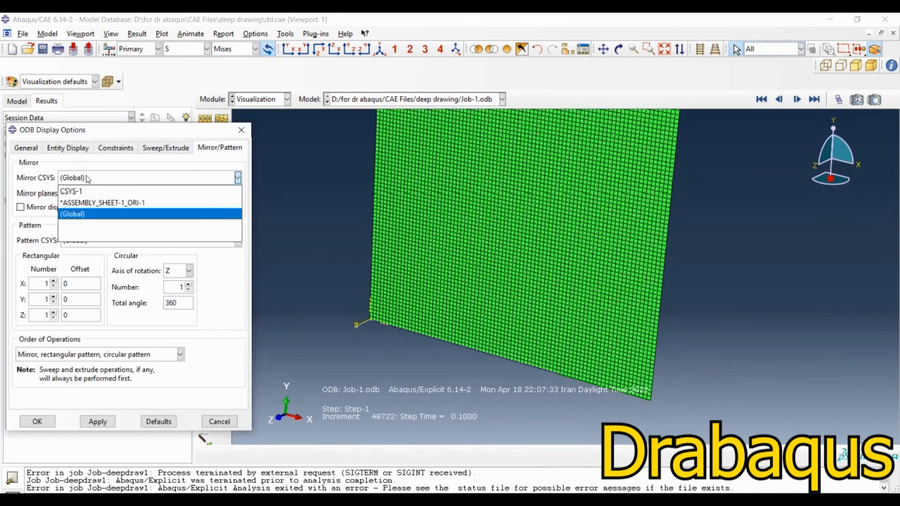
left_click(82, 190)
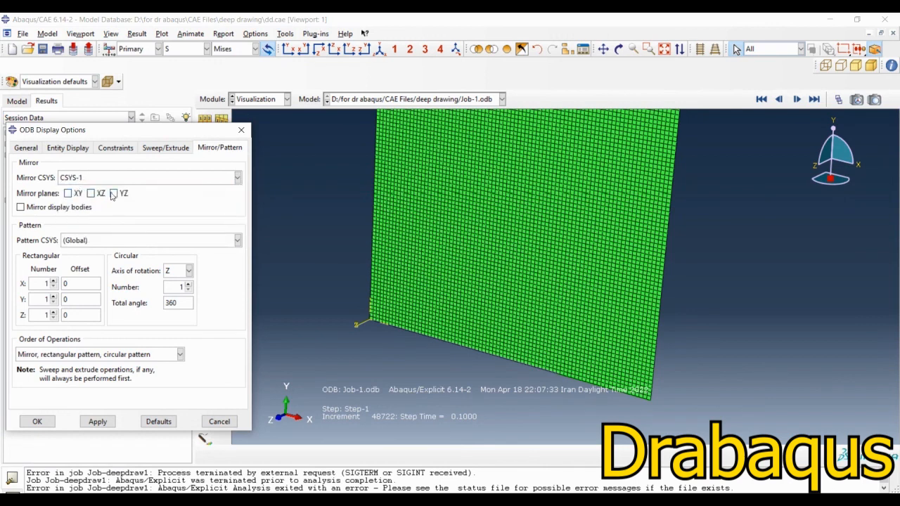